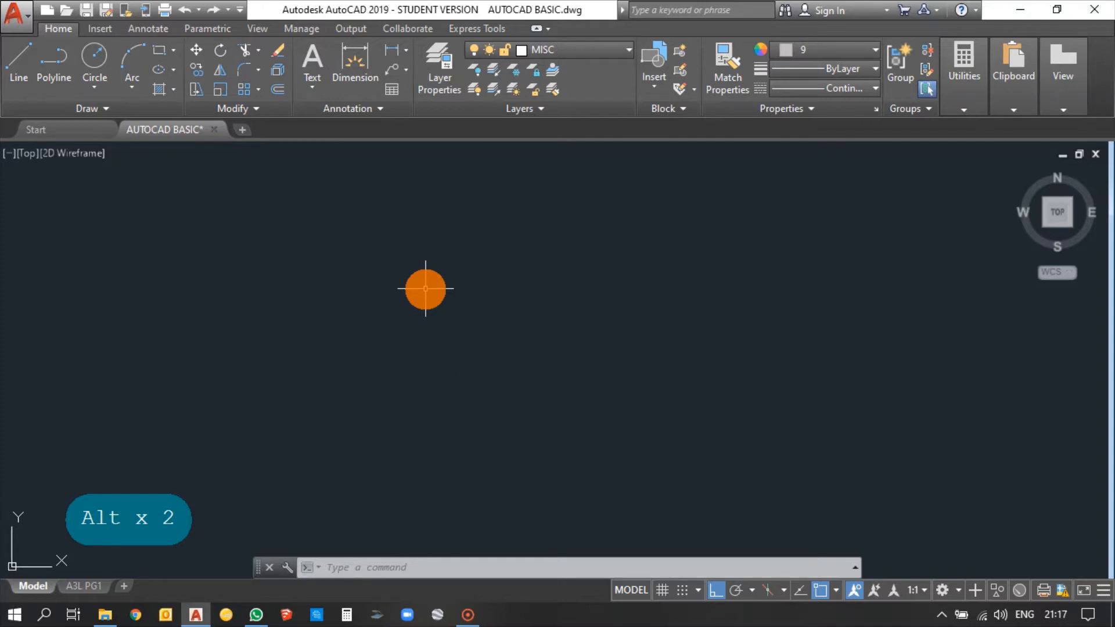
# Step: Open the ISO-25 dimension style for modification and set its extension line color to ByLayer
pyautogui.write('d')
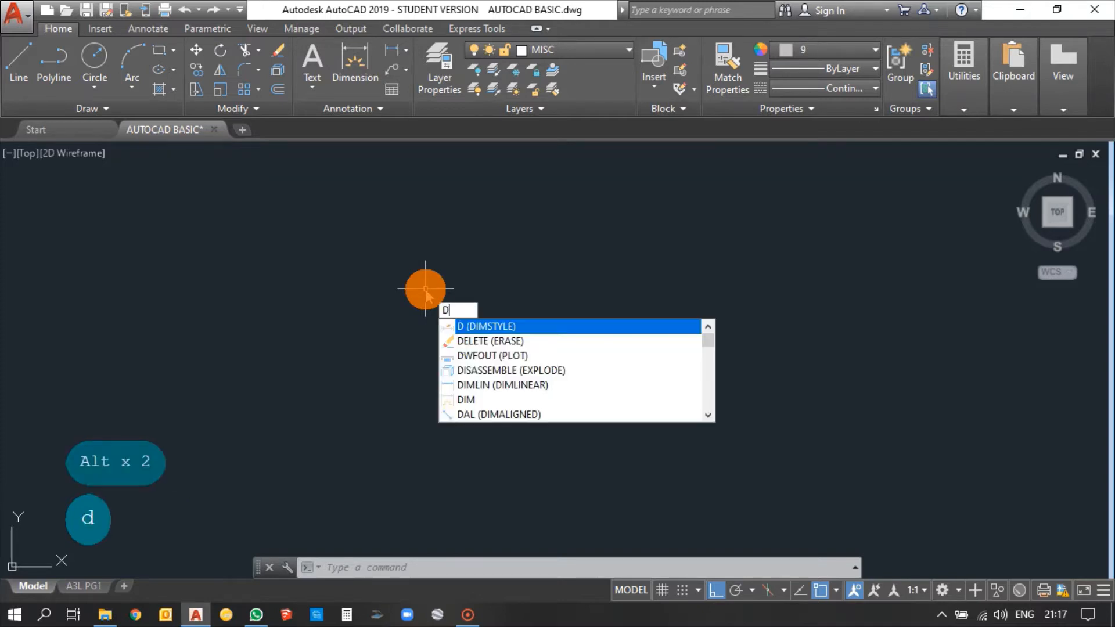
pyautogui.press('space')
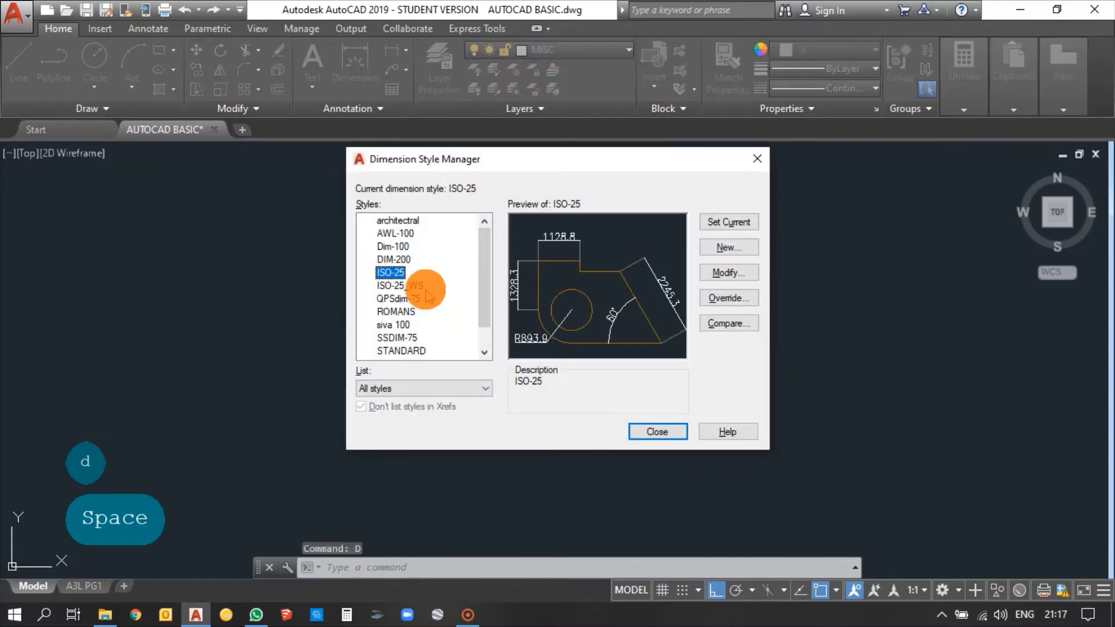
pyautogui.click(734, 274)
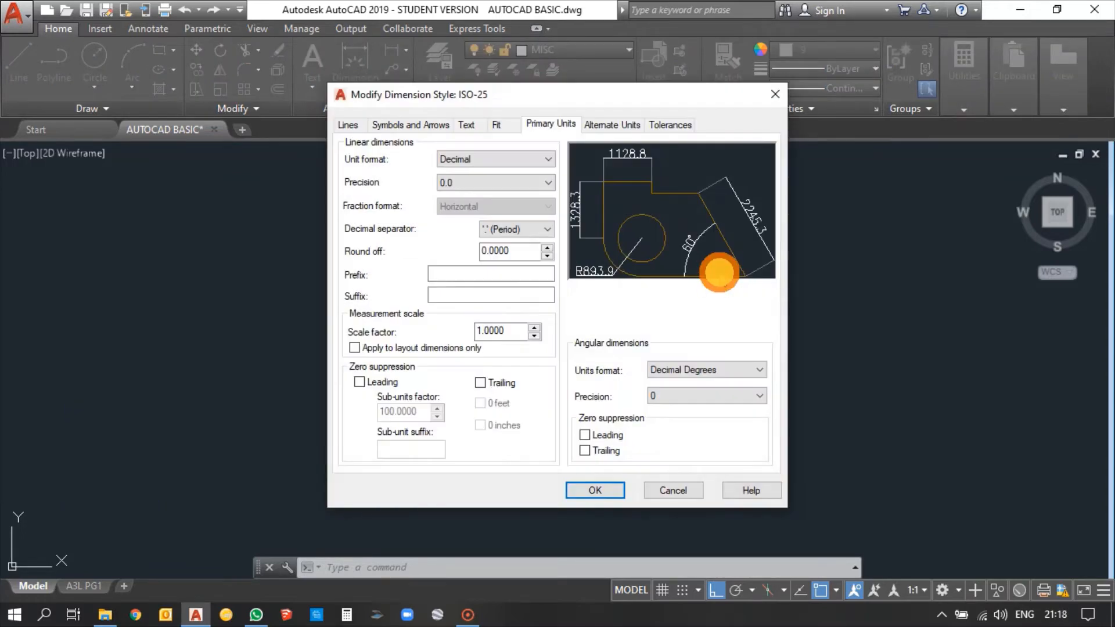
pyautogui.click(352, 132)
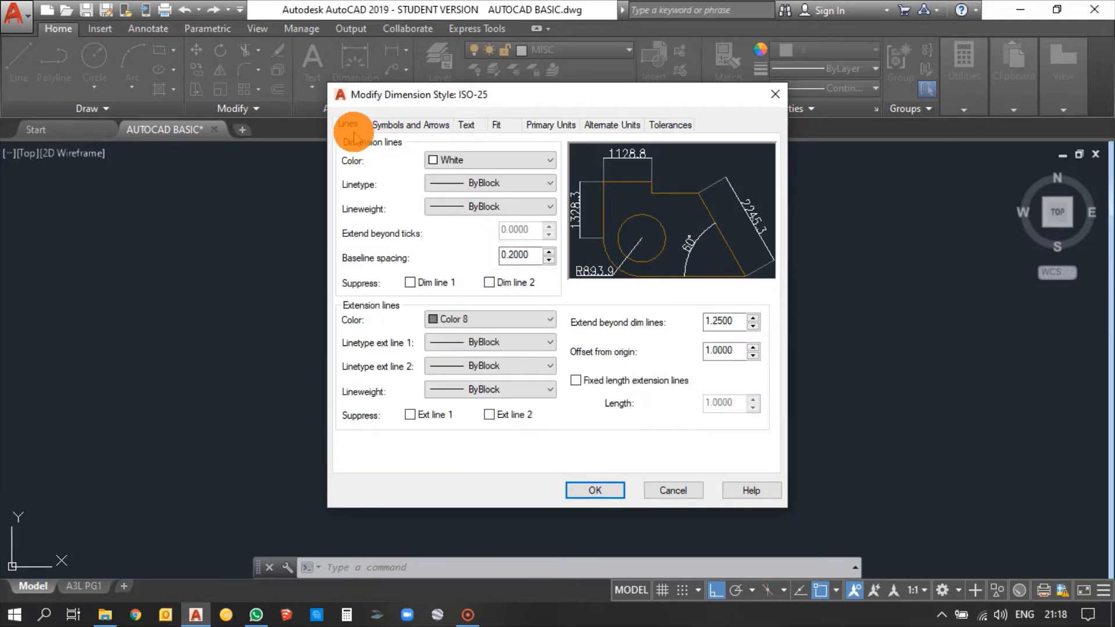
pyautogui.click(487, 320)
pyautogui.click(487, 335)
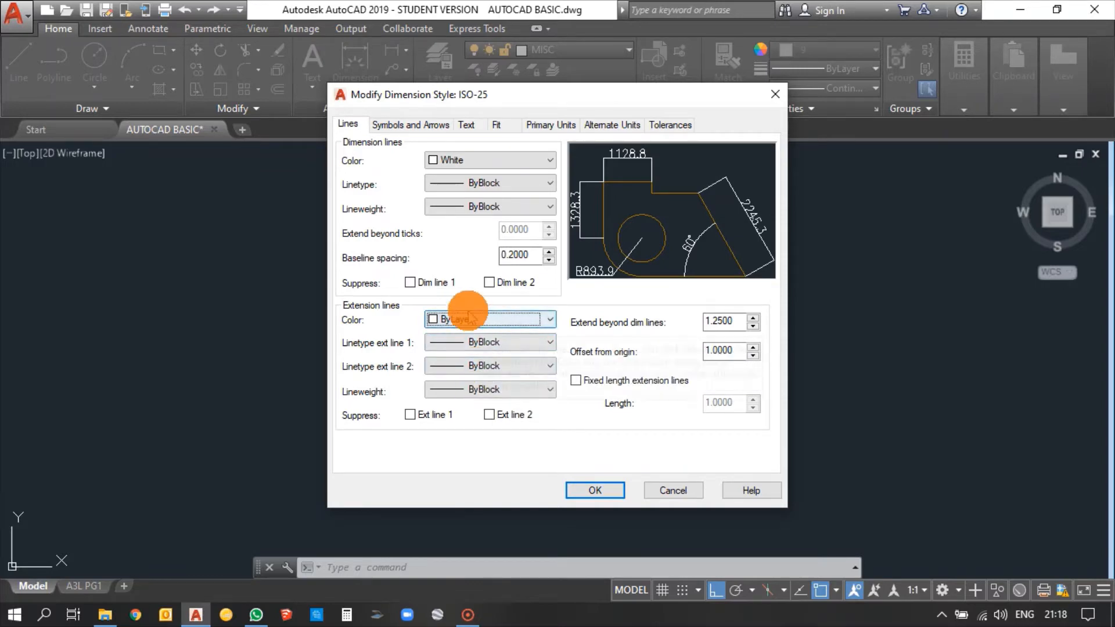
# Step: Review the style's arrow, text and fit settings, comparing the Arrows fit option with Either text or arrows (best fit)
pyautogui.click(408, 129)
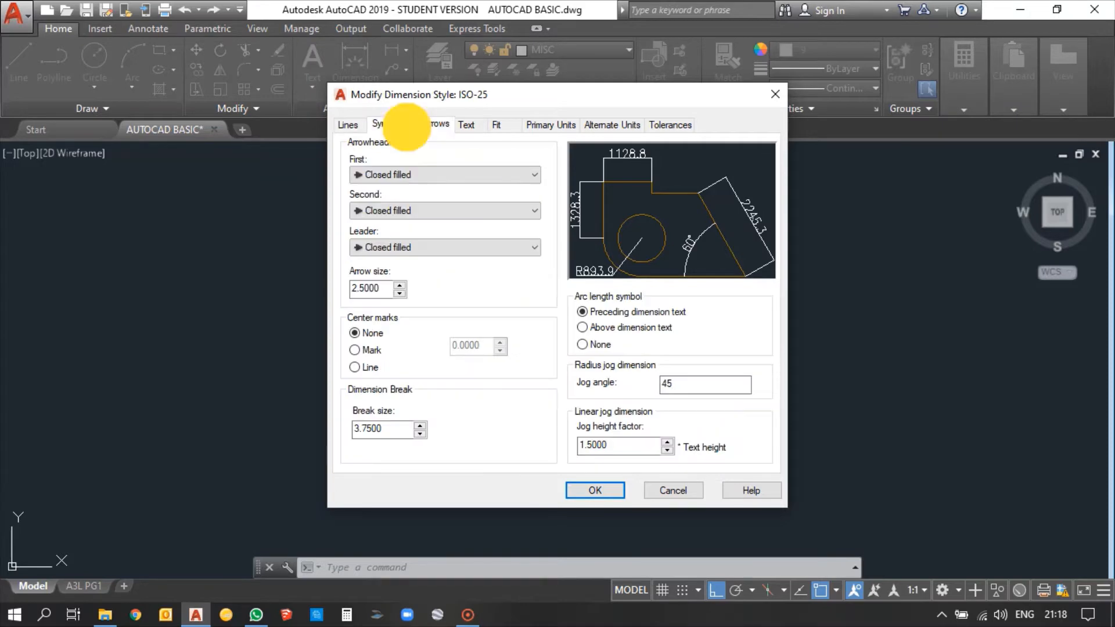
pyautogui.click(464, 129)
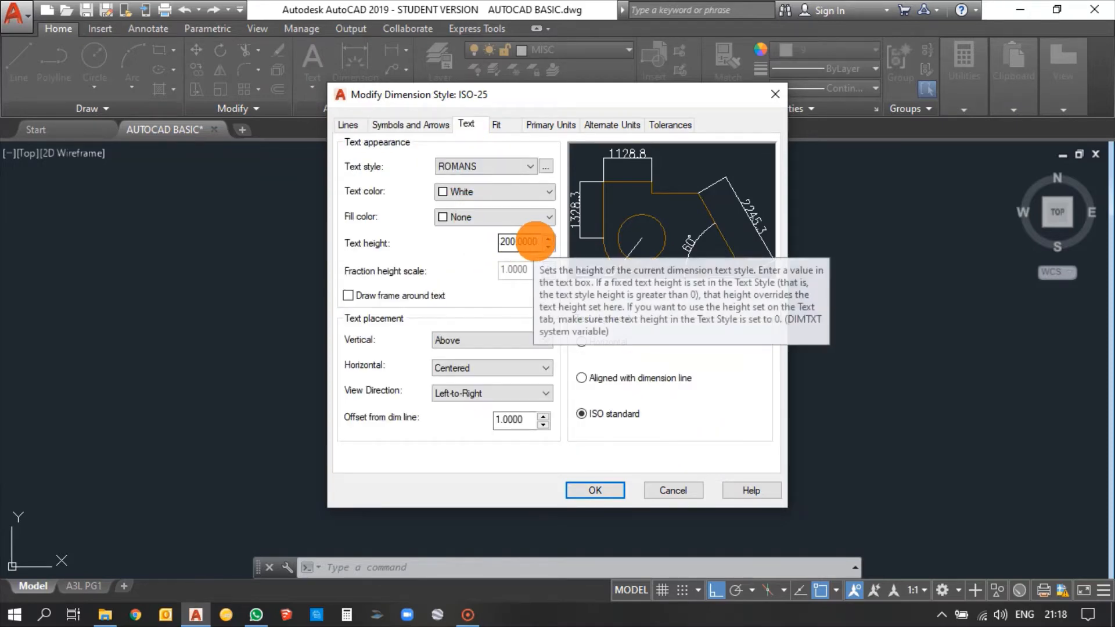
pyautogui.doubleClick(533, 240)
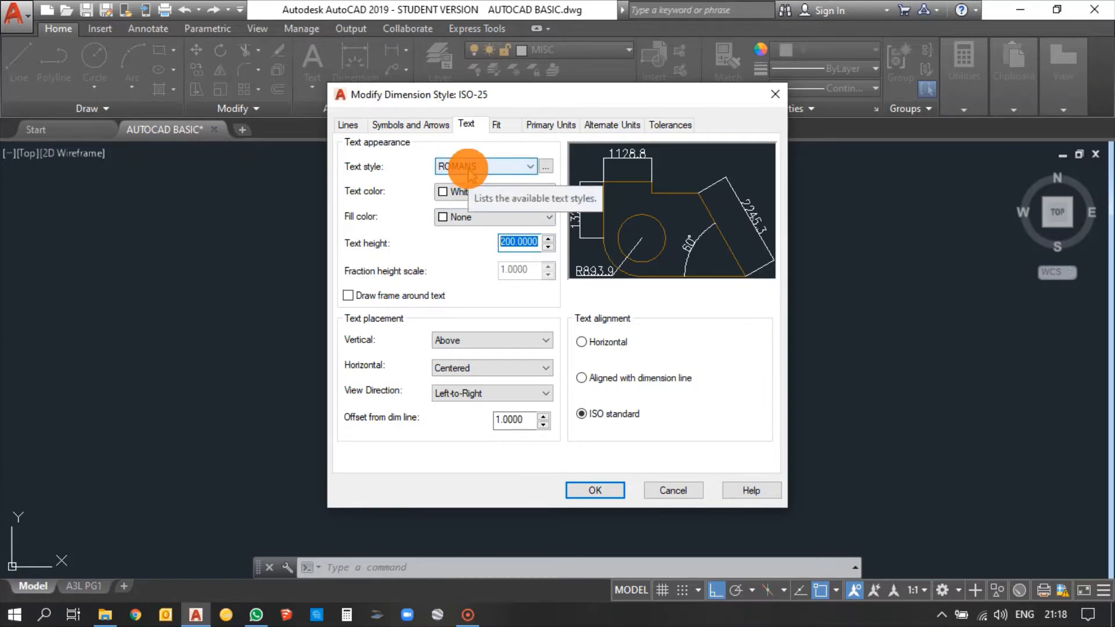
pyautogui.click(506, 126)
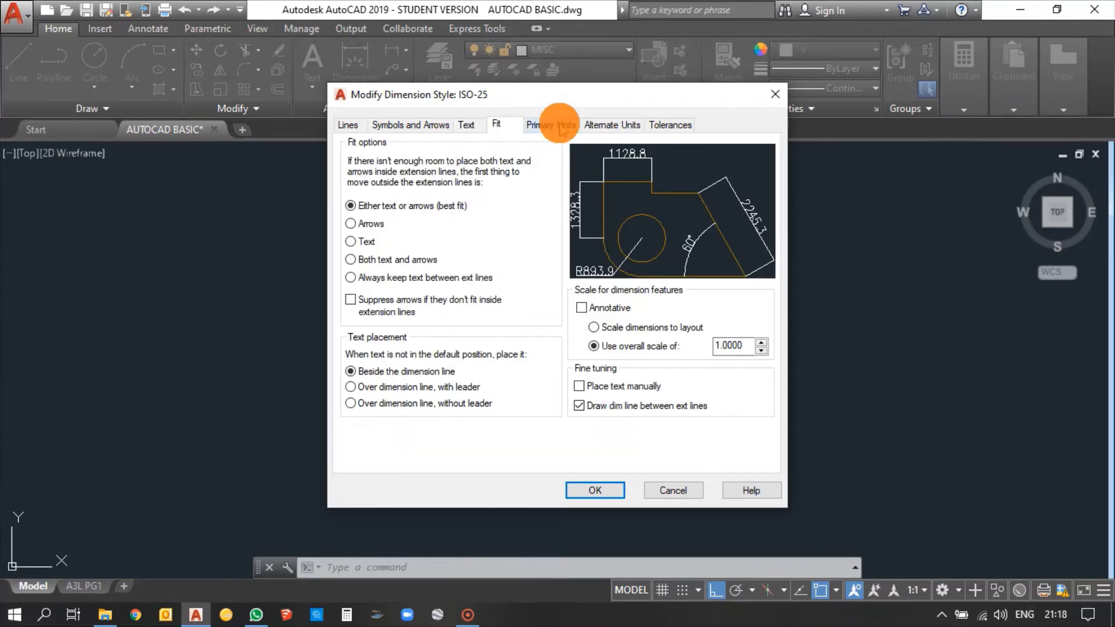
pyautogui.click(351, 224)
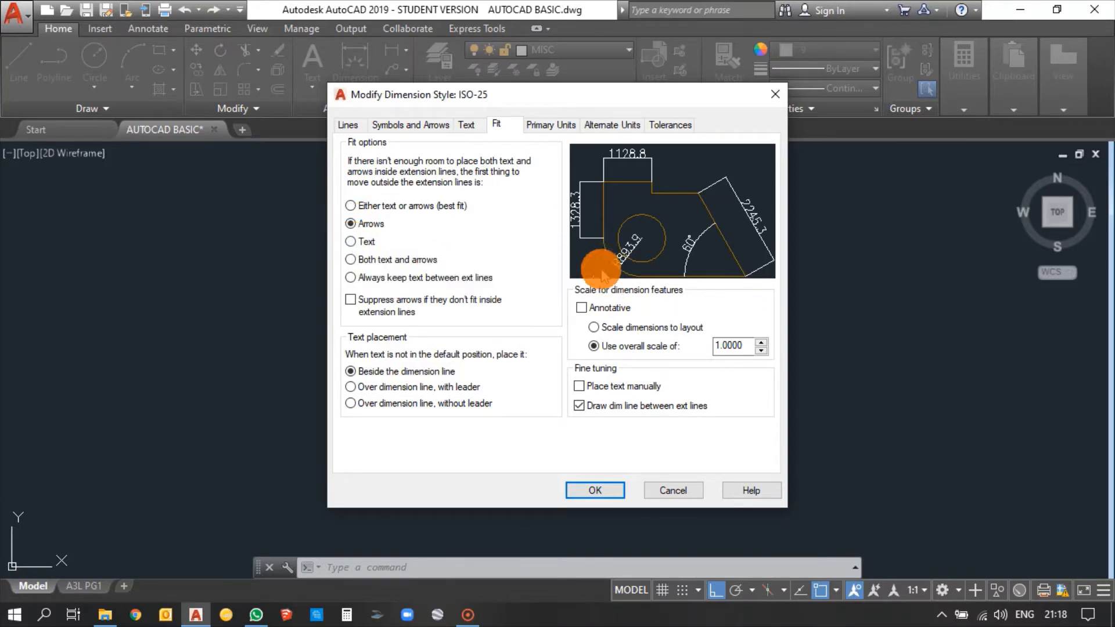
pyautogui.click(352, 206)
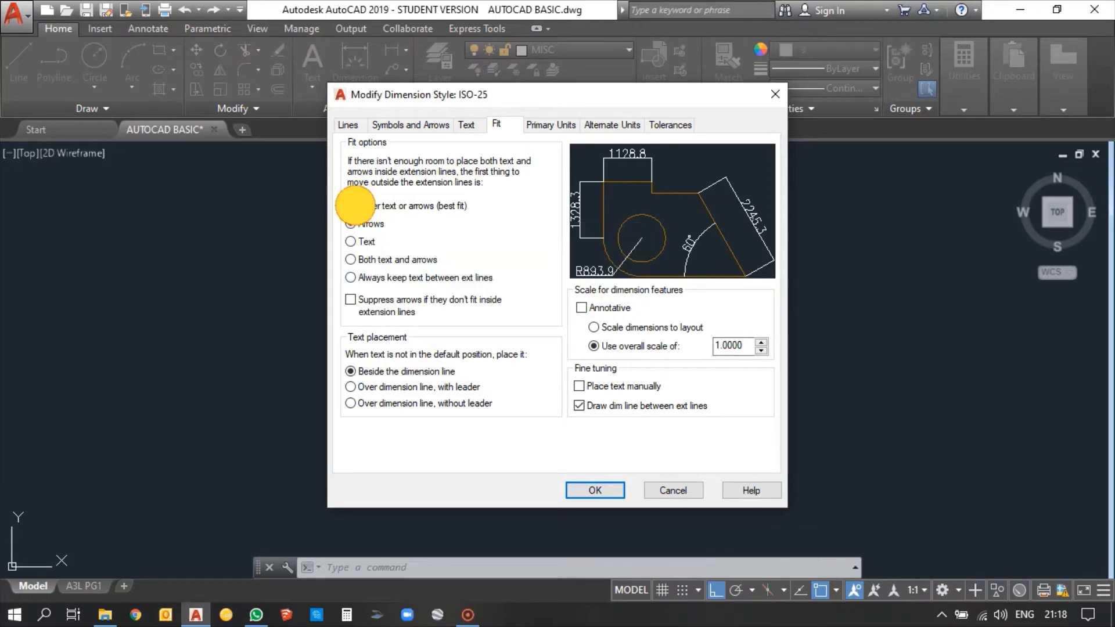
# Step: Select 0.0 as the linear precision in the primary units and save the ISO-25 dimension style
pyautogui.click(549, 128)
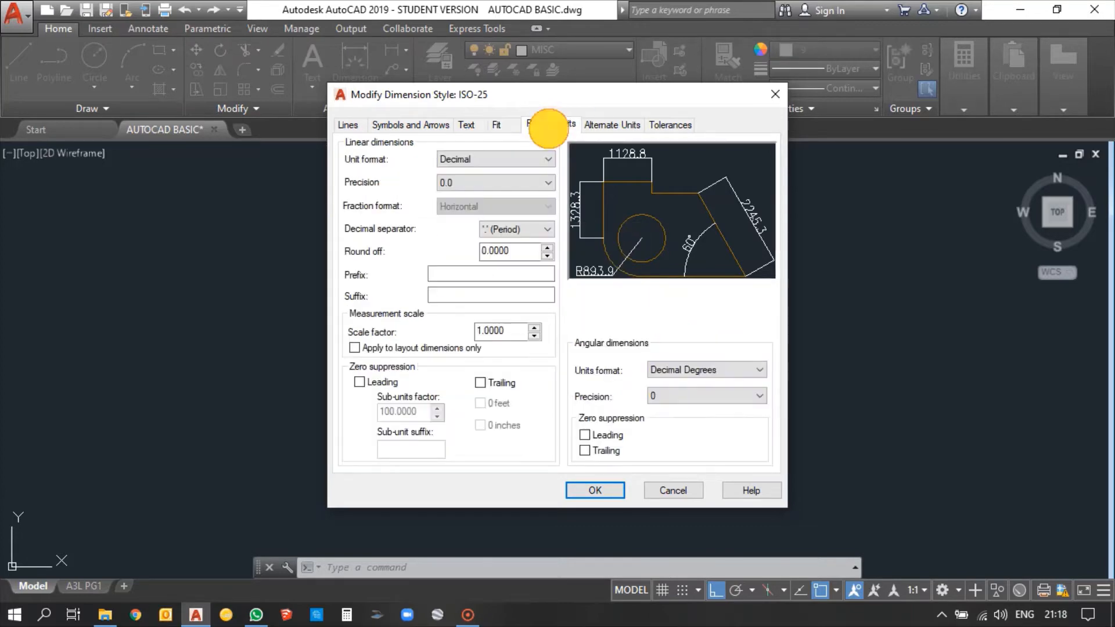
pyautogui.click(490, 183)
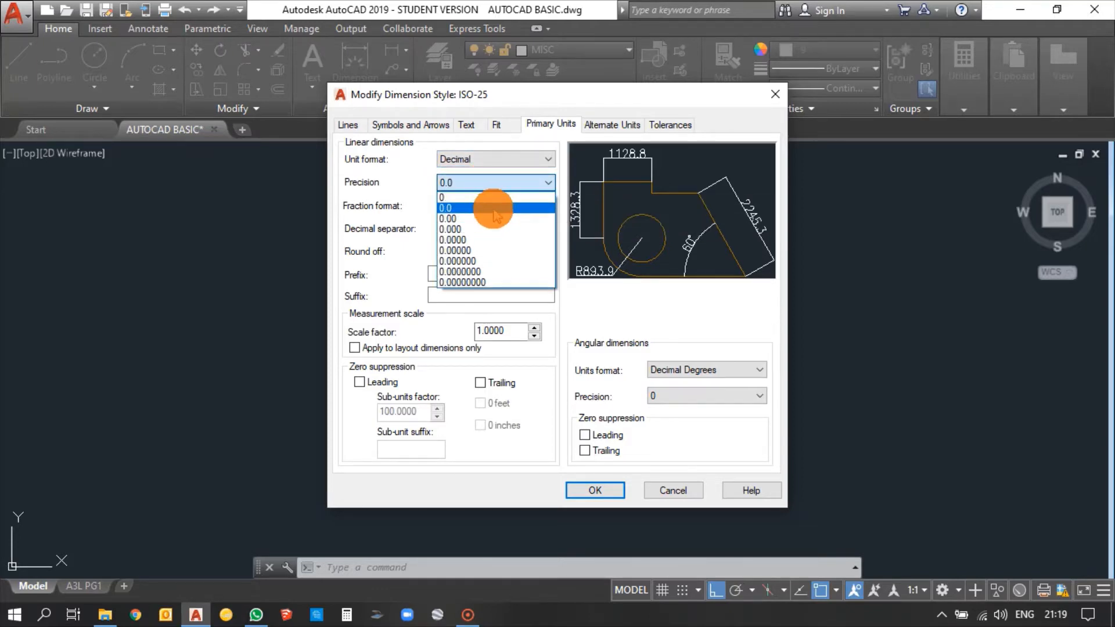
pyautogui.click(495, 210)
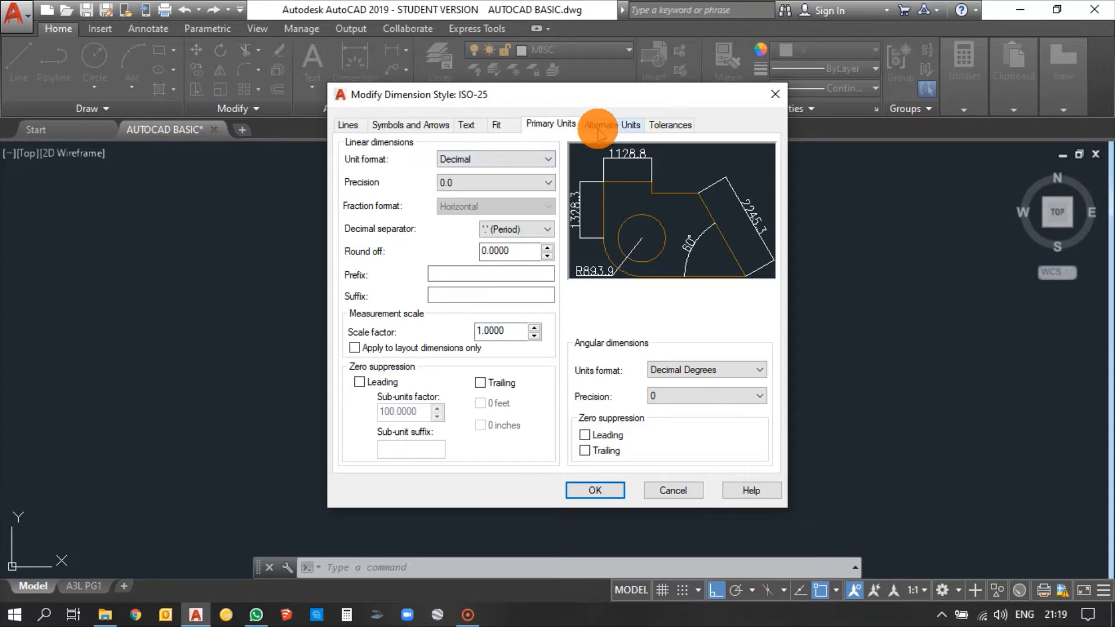
pyautogui.click(593, 491)
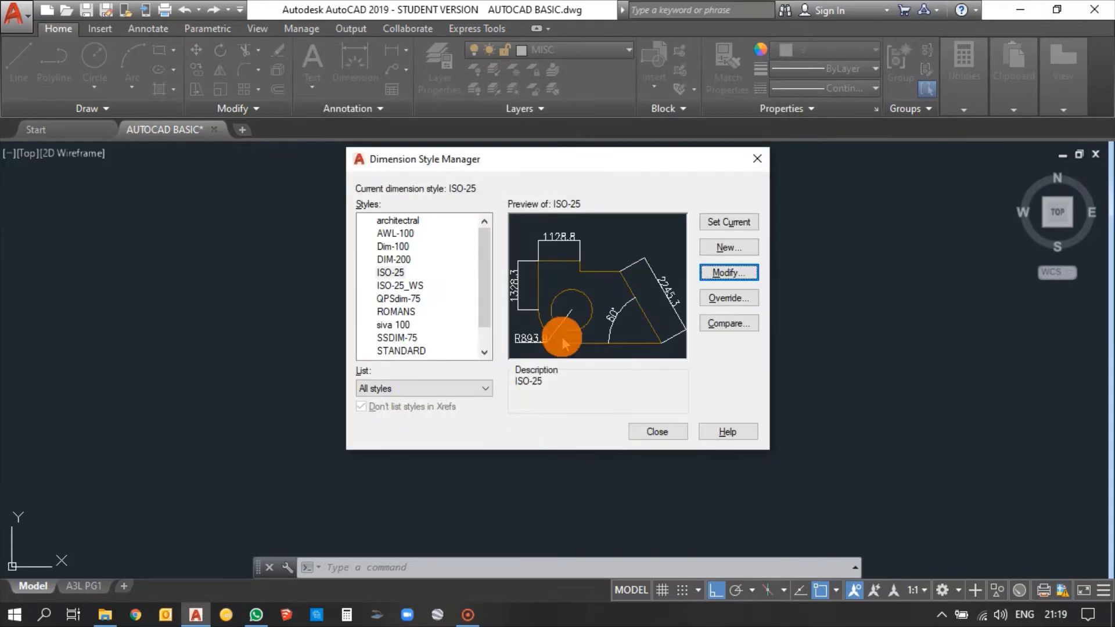
pyautogui.click(659, 432)
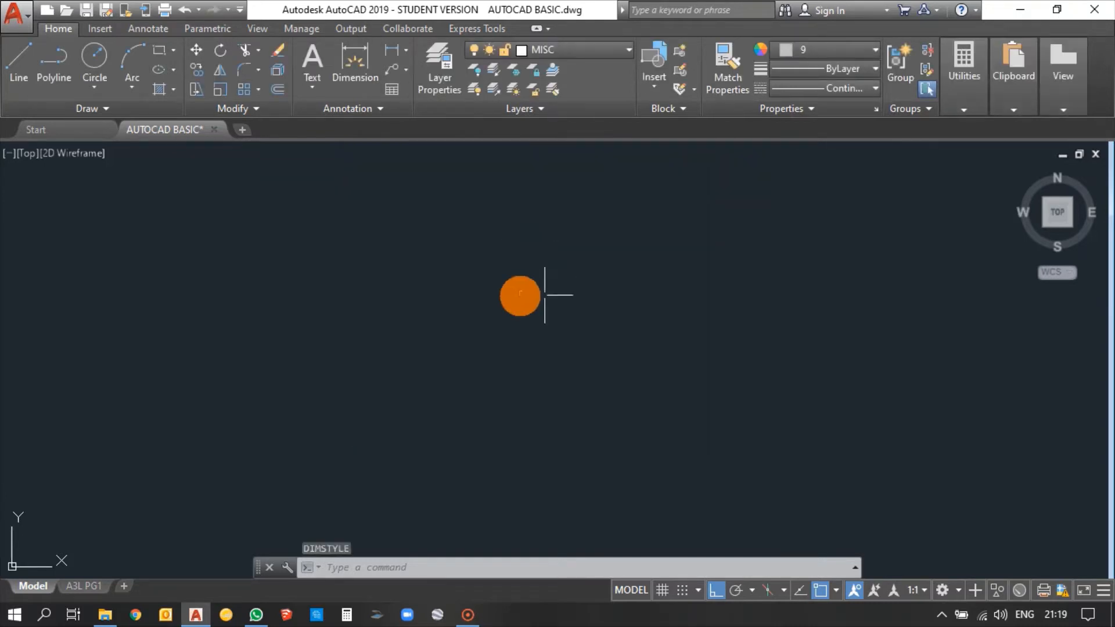
# Step: Draw a single horizontal line 1000 units long in the empty drawing area
pyautogui.press('alt')
pyautogui.press('alt')
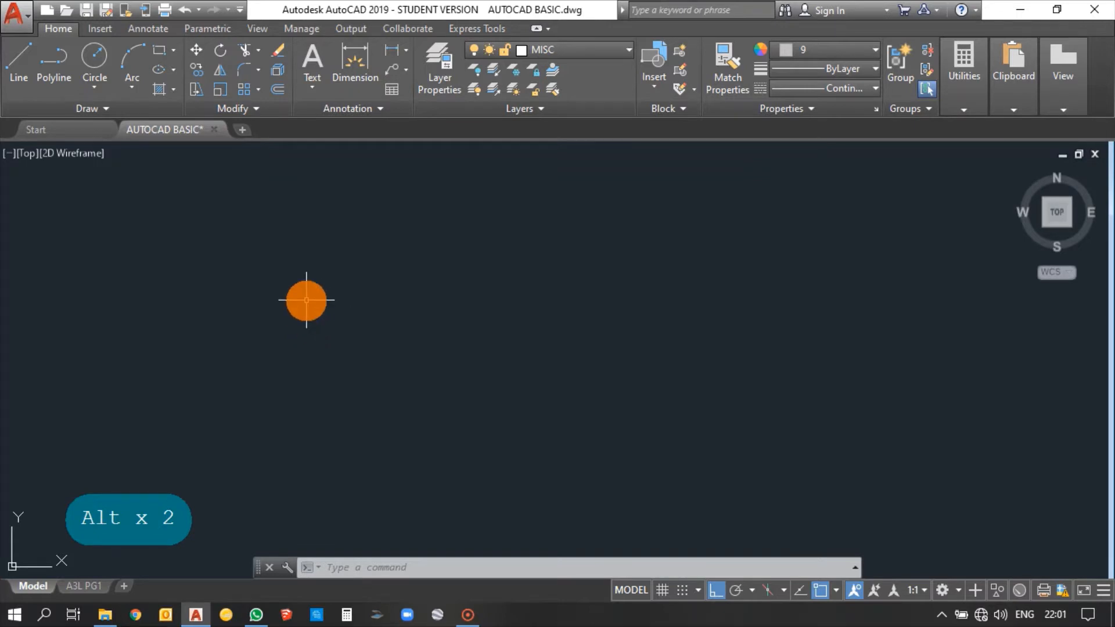
pyautogui.write('l')
pyautogui.press('space')
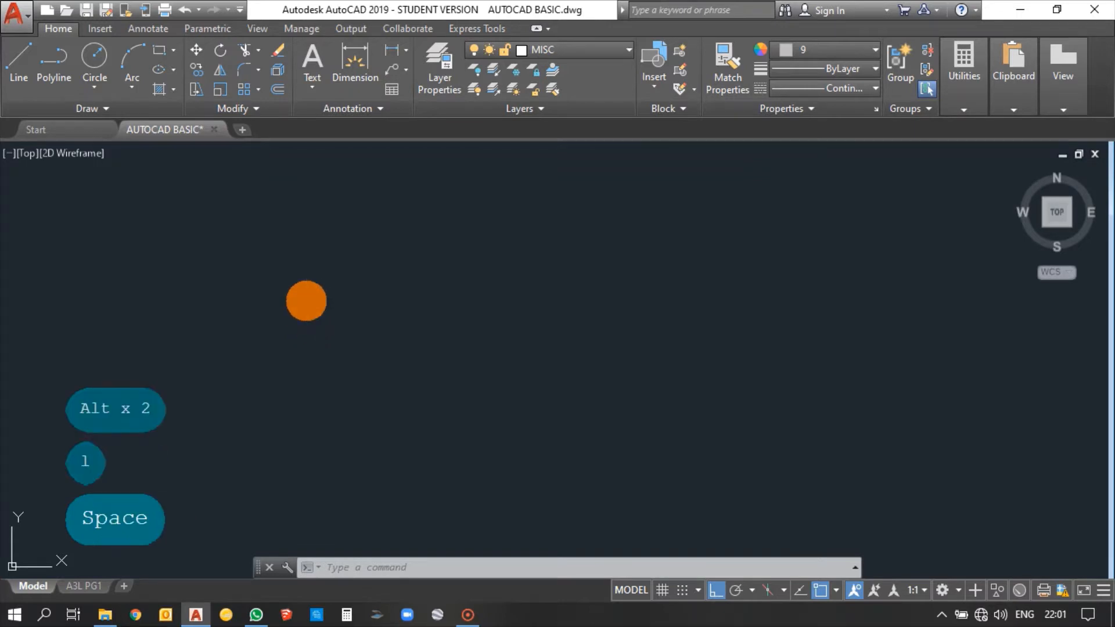
pyautogui.click(306, 301)
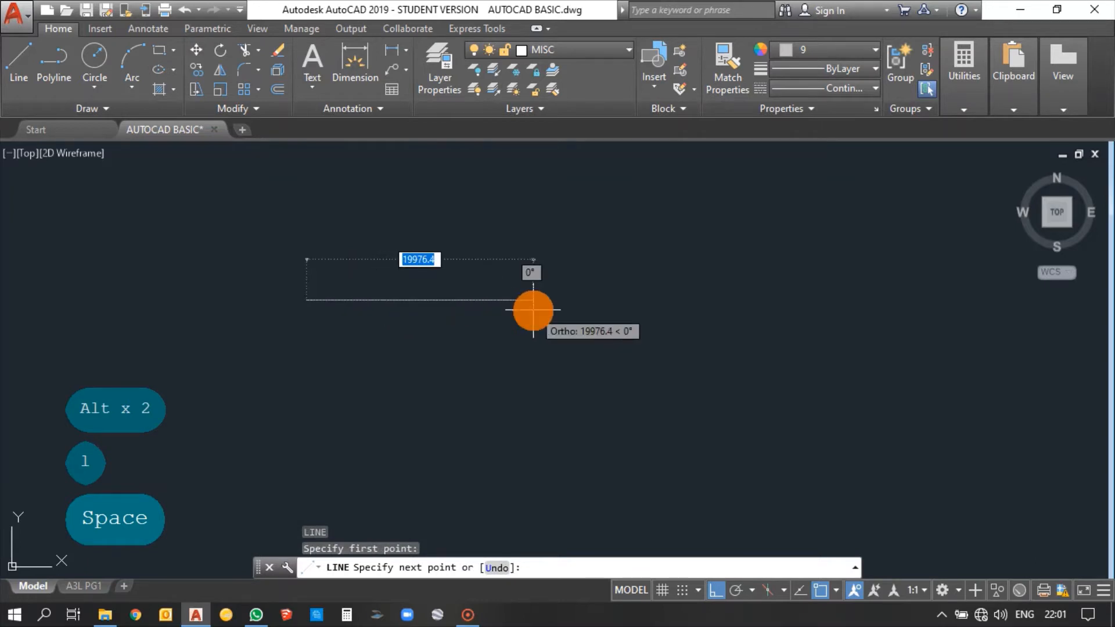
pyautogui.write('1000')
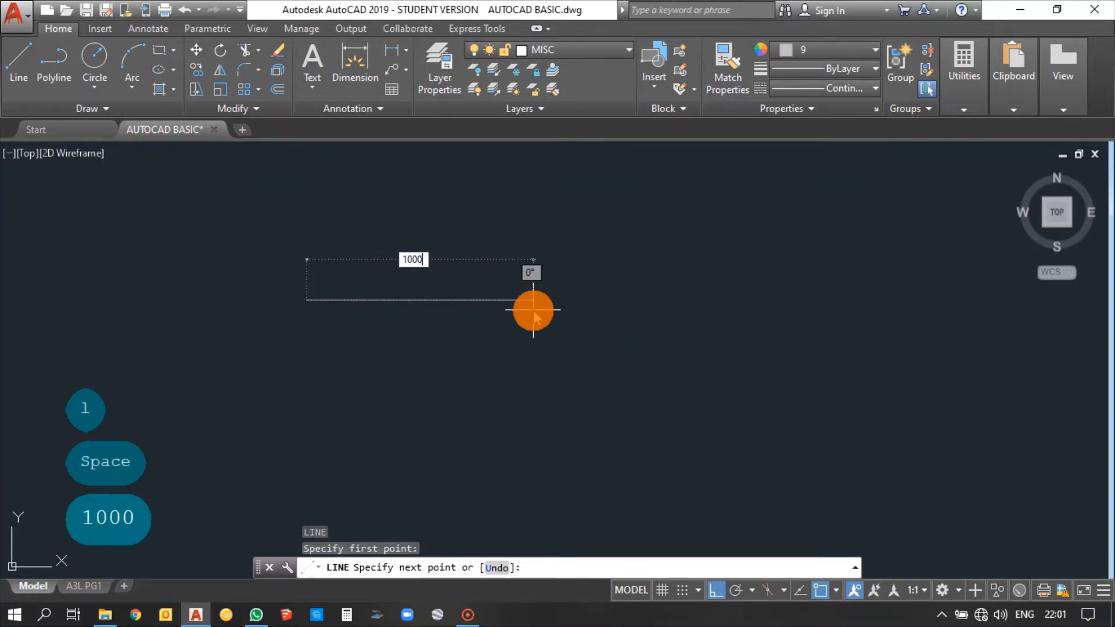
pyautogui.press('Return')
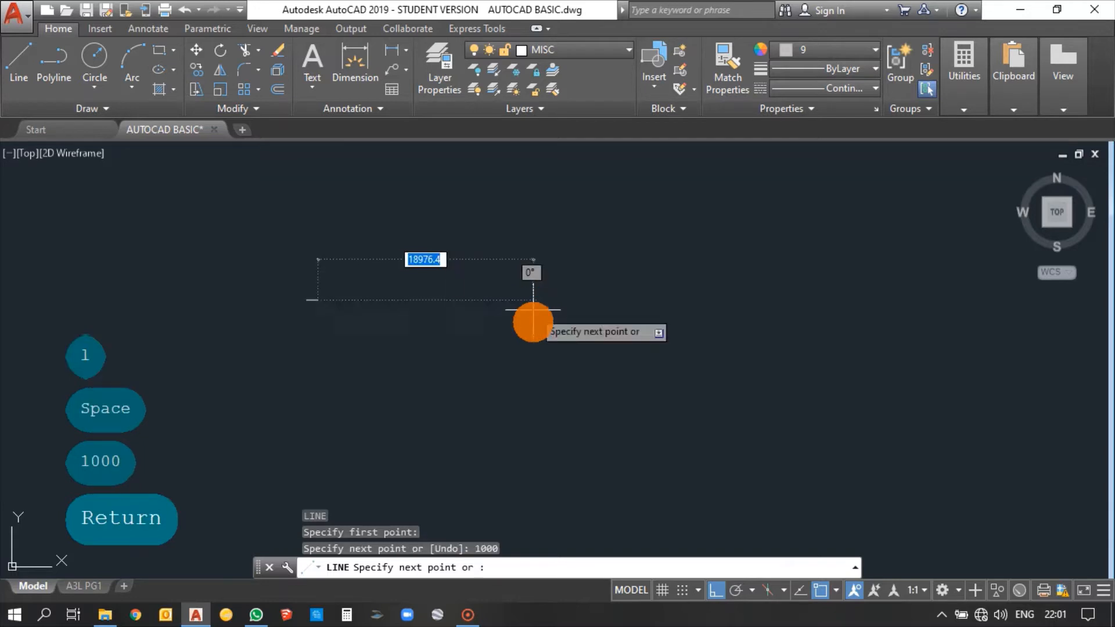
pyautogui.press('Escape')
# Step: Dimension the horizontal line between its two endpoints, placing the dimension a short distance above it
pyautogui.scroll(2, 308, 278)
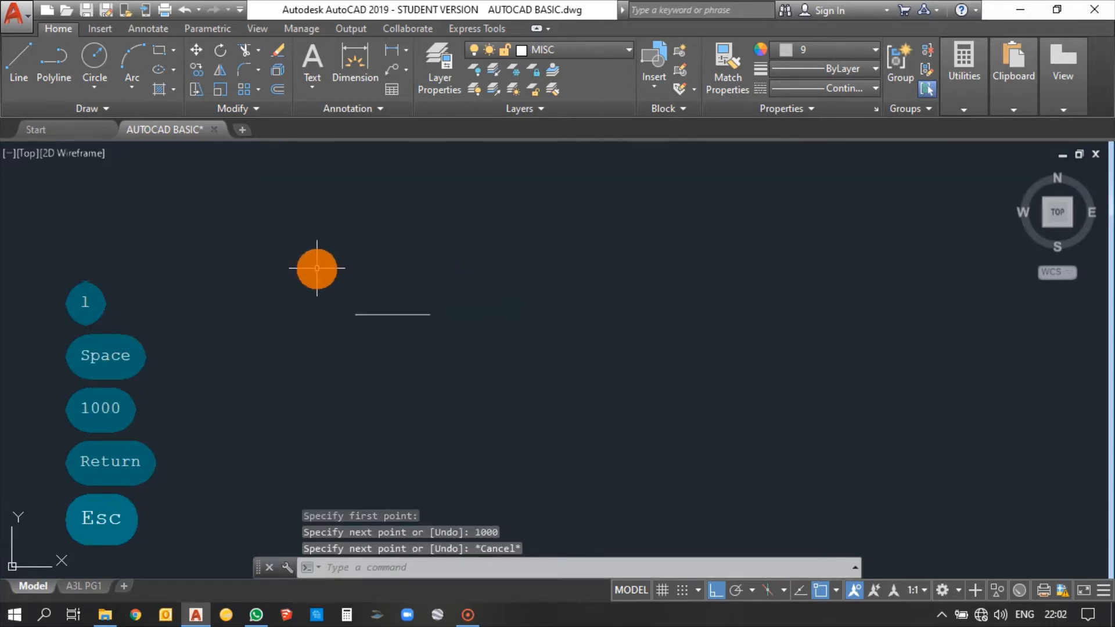
pyautogui.scroll(2, 336, 293)
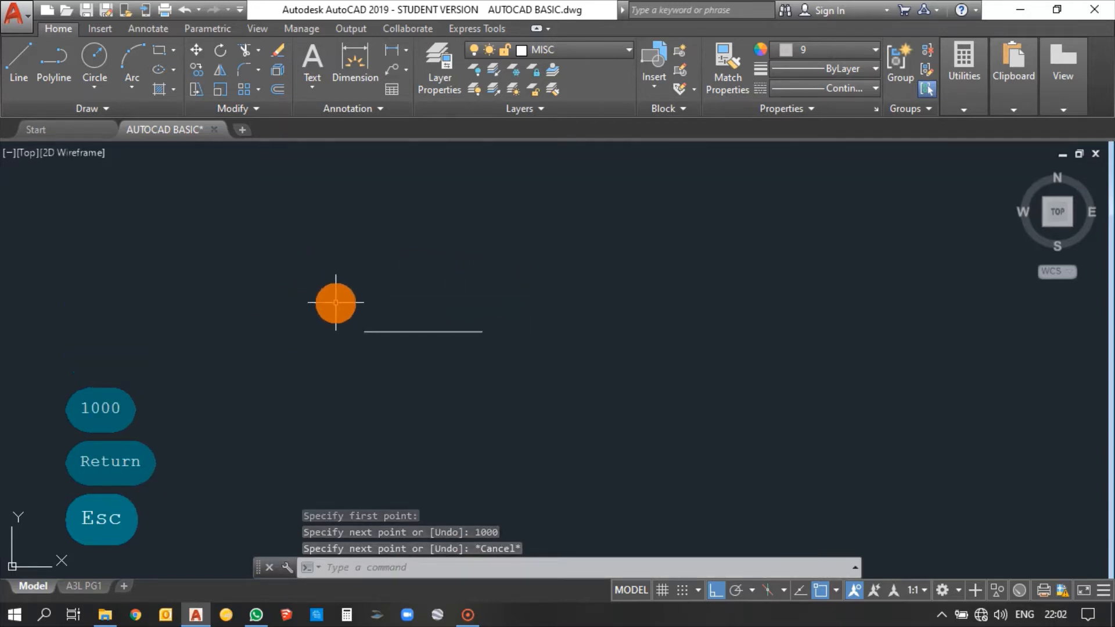
pyautogui.write('dim')
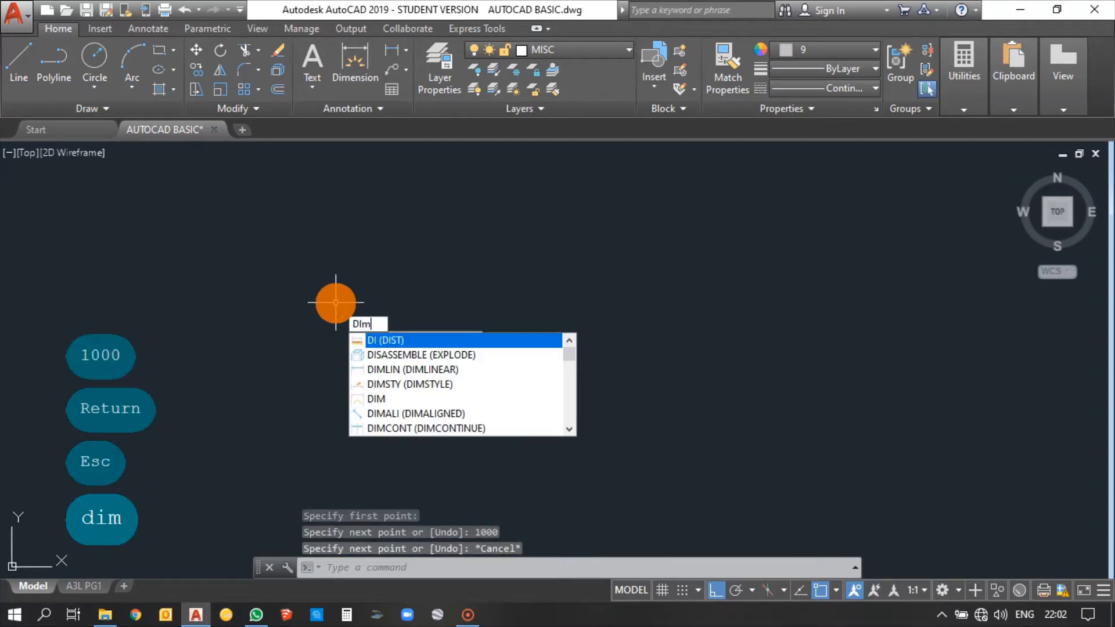
pyautogui.press('space')
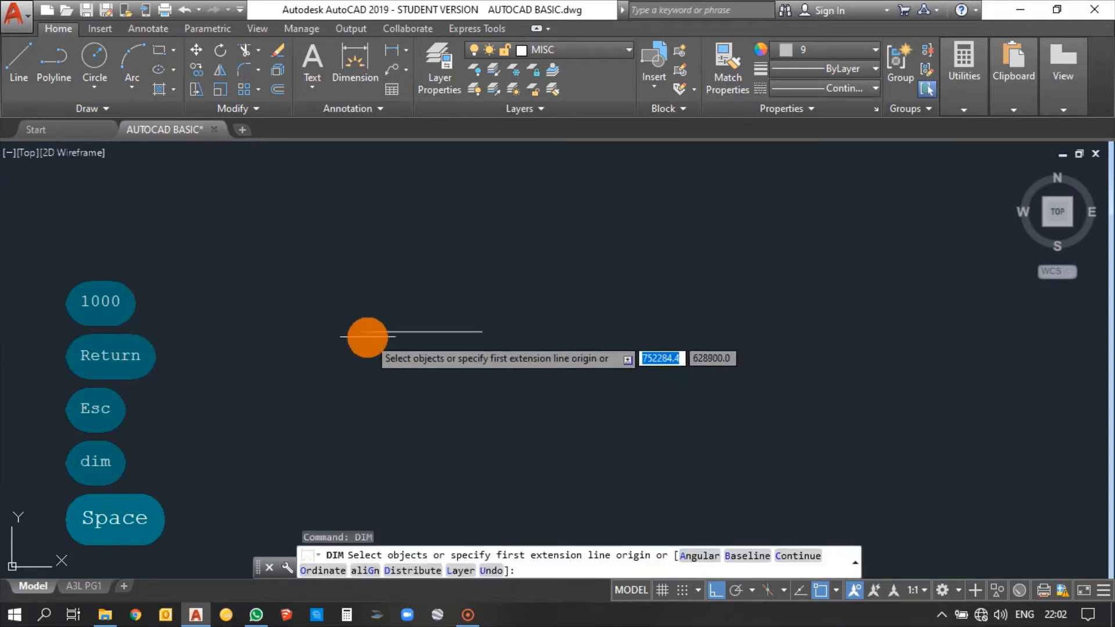
pyautogui.click(364, 332)
pyautogui.click(483, 332)
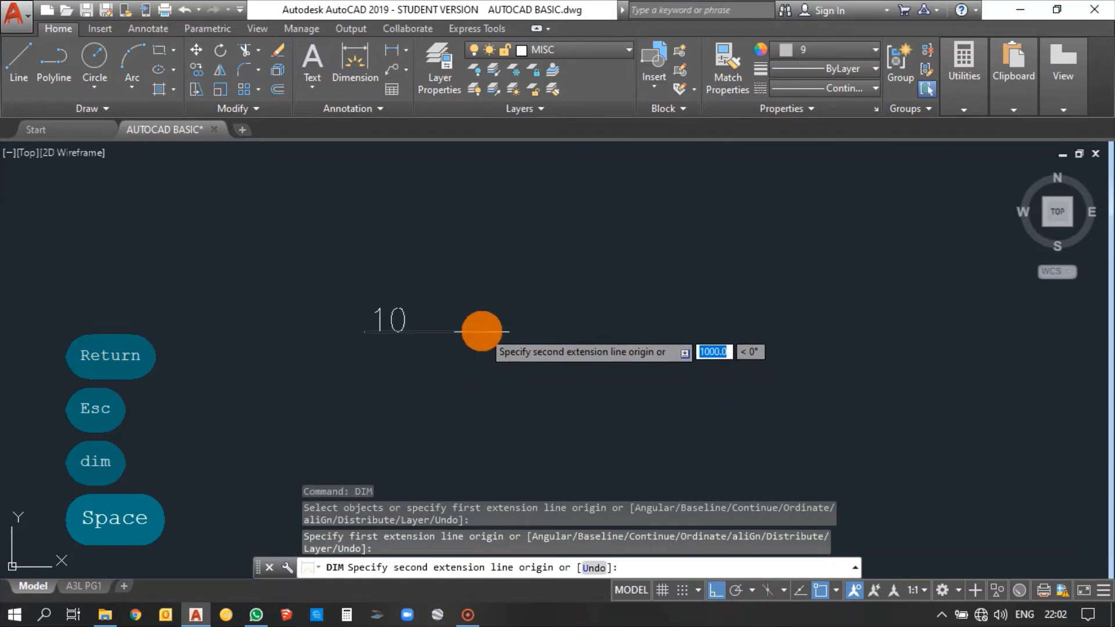
pyautogui.click(481, 294)
pyautogui.scroll(3, 438, 348)
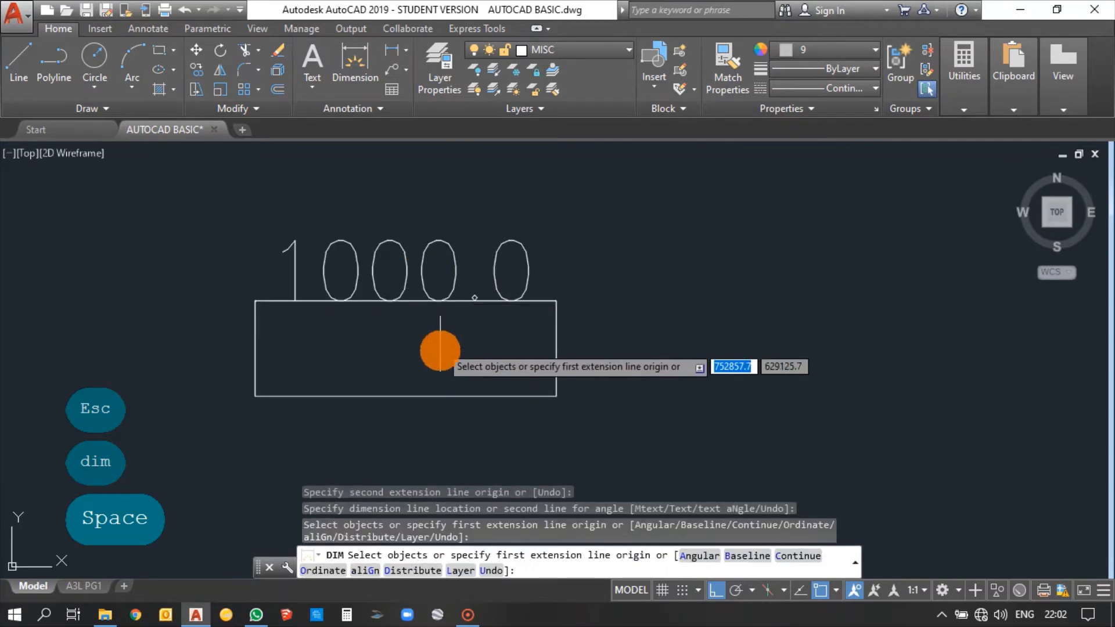
pyautogui.scroll(-2, 383, 296)
pyautogui.click(388, 289)
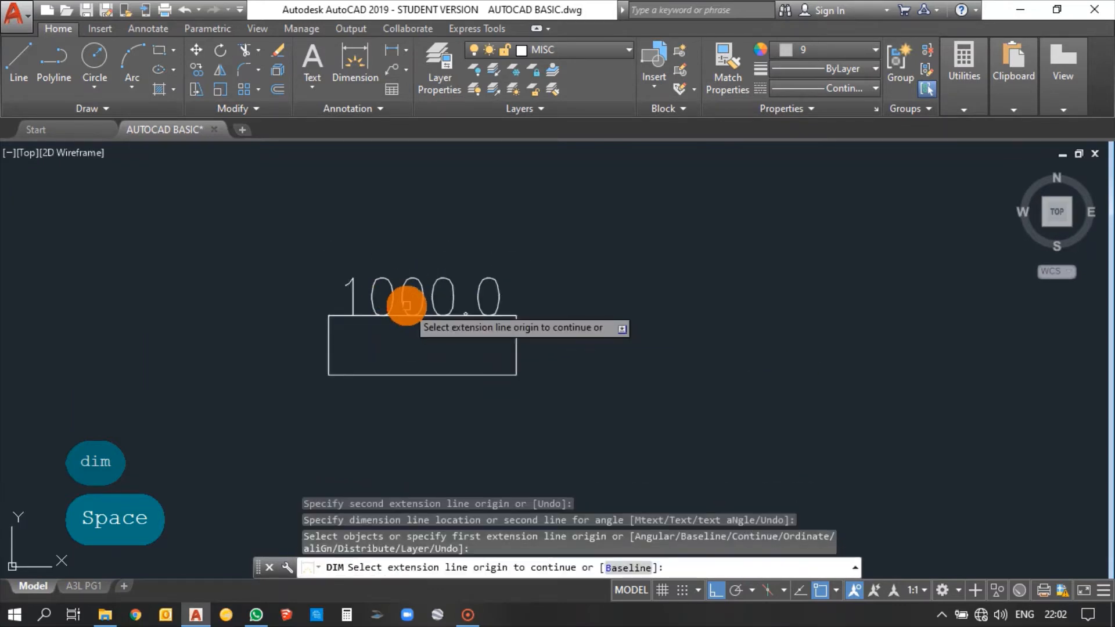
pyautogui.press('Escape')
# Step: Draw a rectangle 10000 long and 12000 wide by its dimensions, up and to the right of the dimensioned shape
pyautogui.scroll(-2, 351, 292)
pyautogui.write('r')
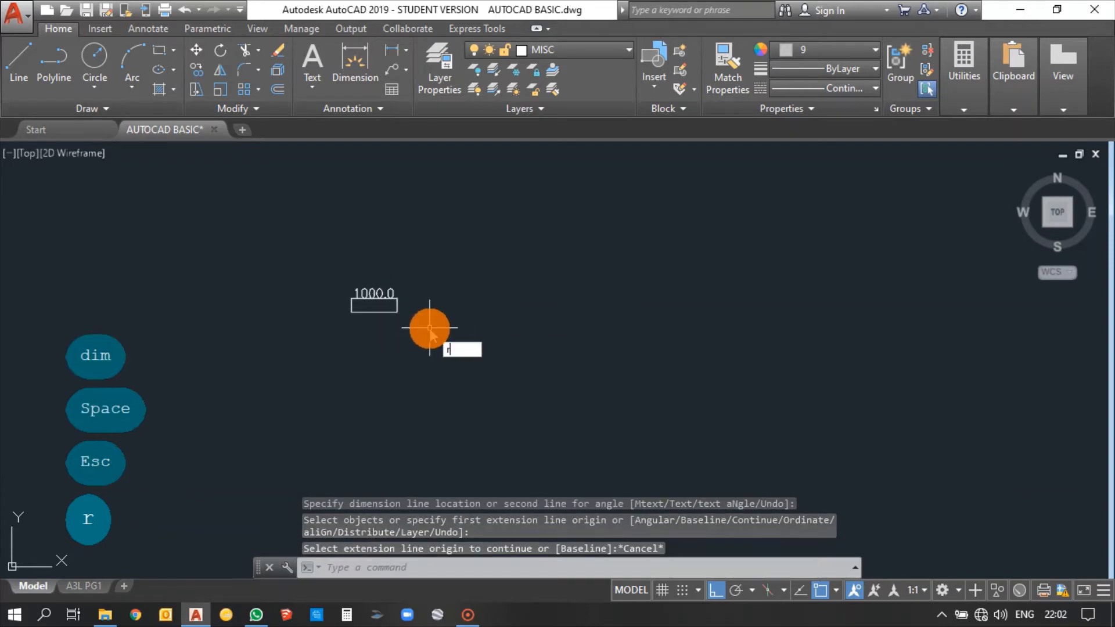
pyautogui.write('ec')
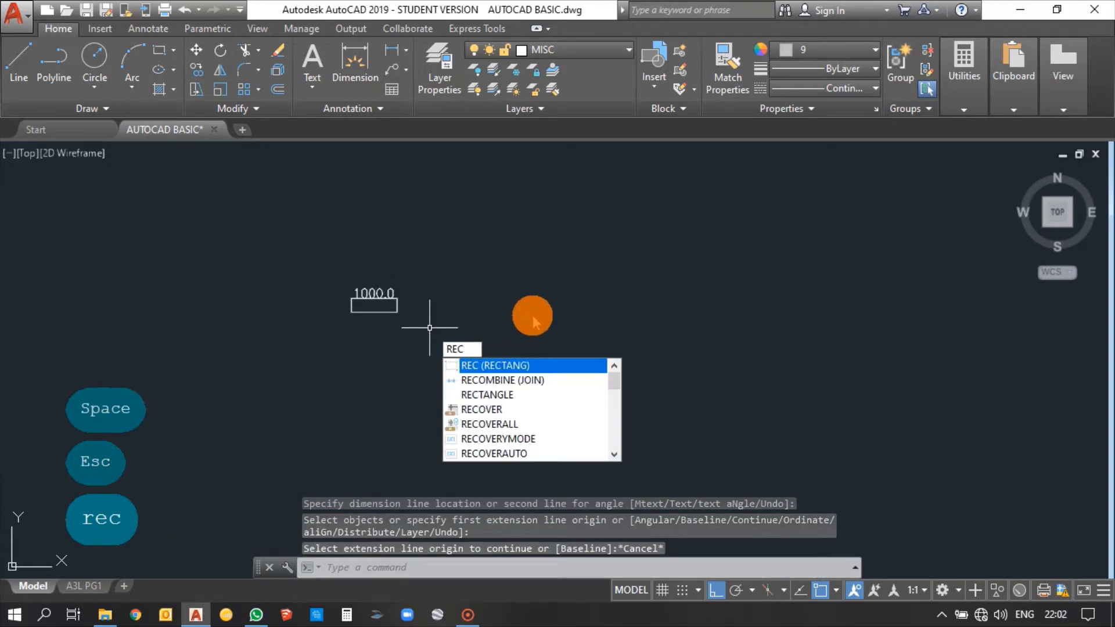
pyautogui.press('space')
pyautogui.click(501, 270)
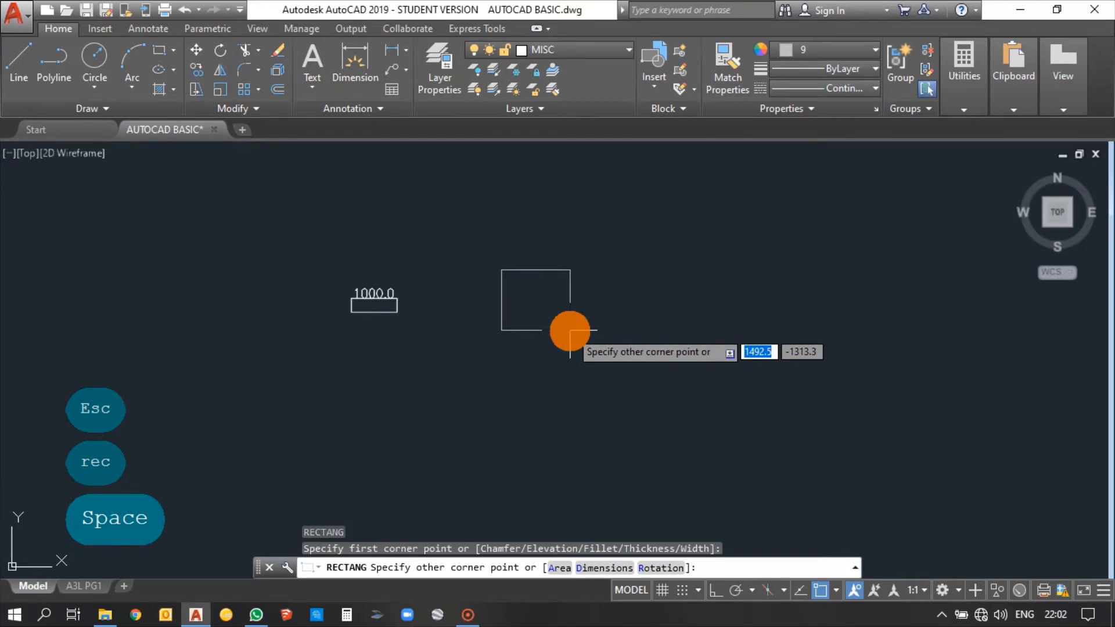
pyautogui.write('d')
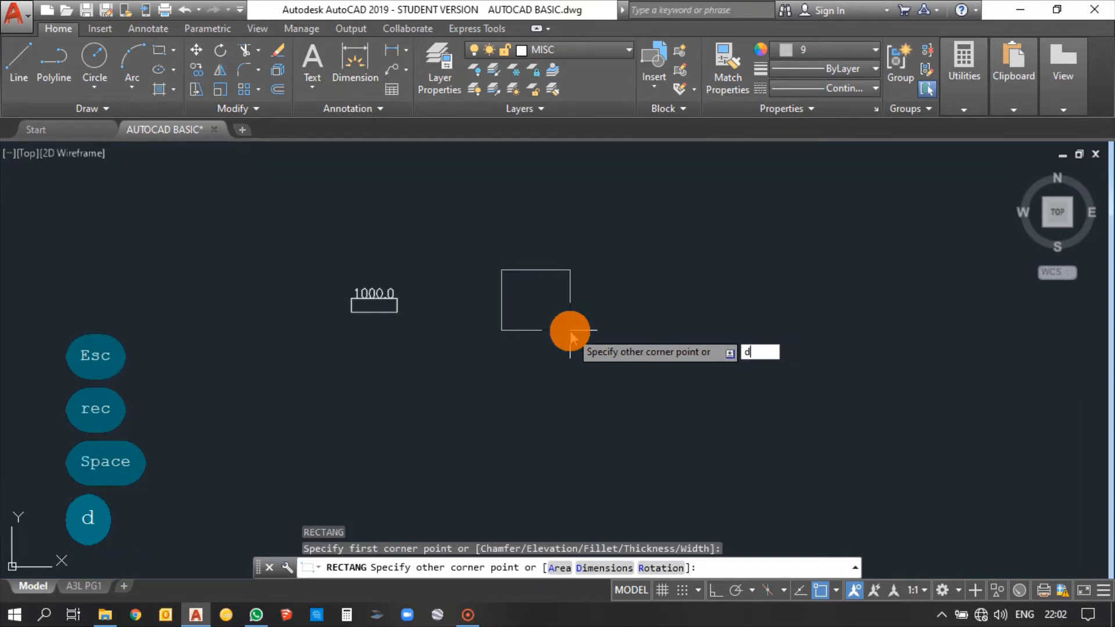
pyautogui.press('space')
pyautogui.write('1')
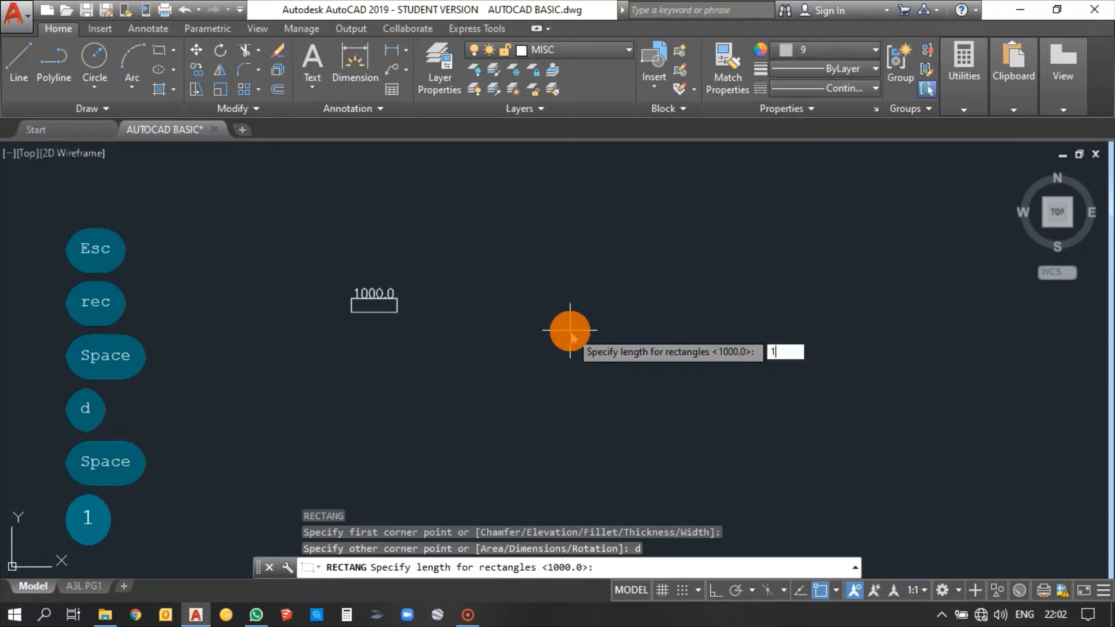
pyautogui.write('0000')
pyautogui.press('Return')
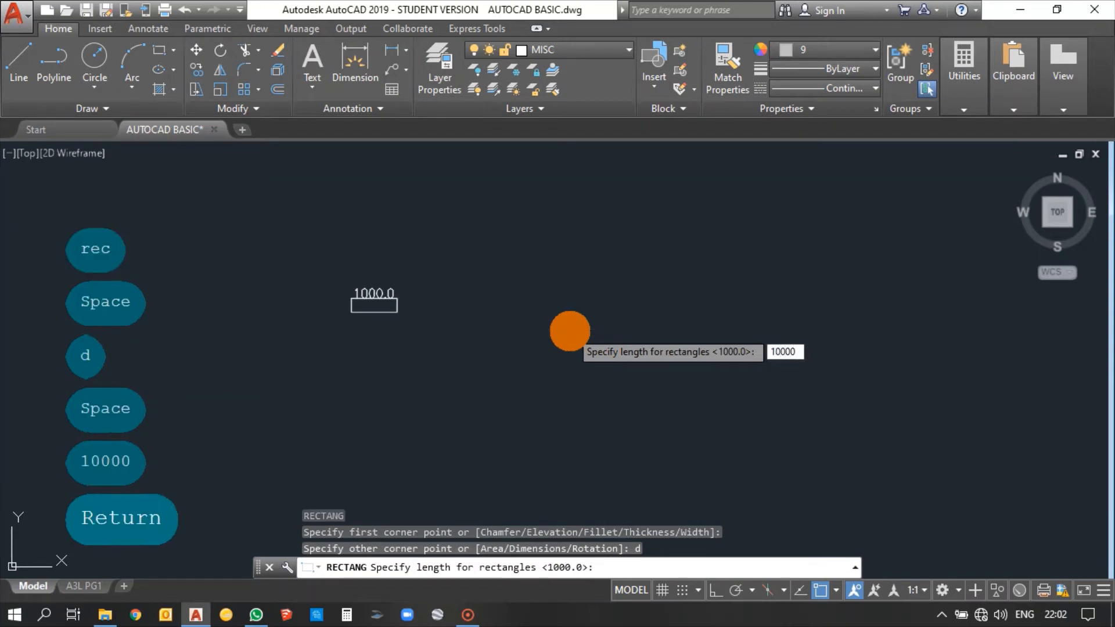
pyautogui.write('122')
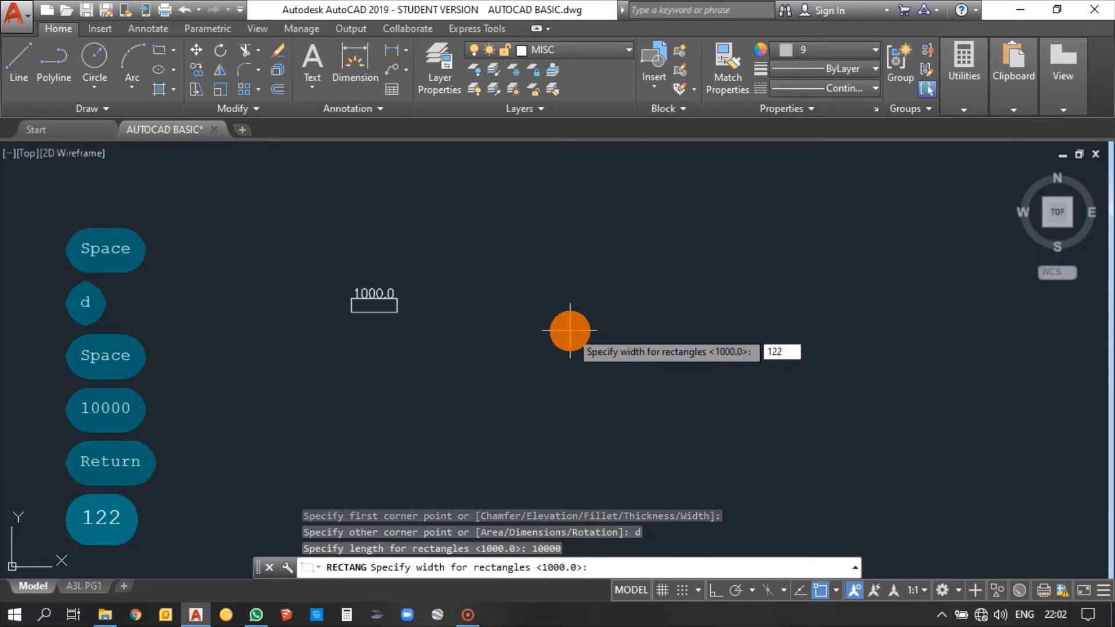
pyautogui.press('BackSpace')
pyautogui.write('000')
pyautogui.press('Return')
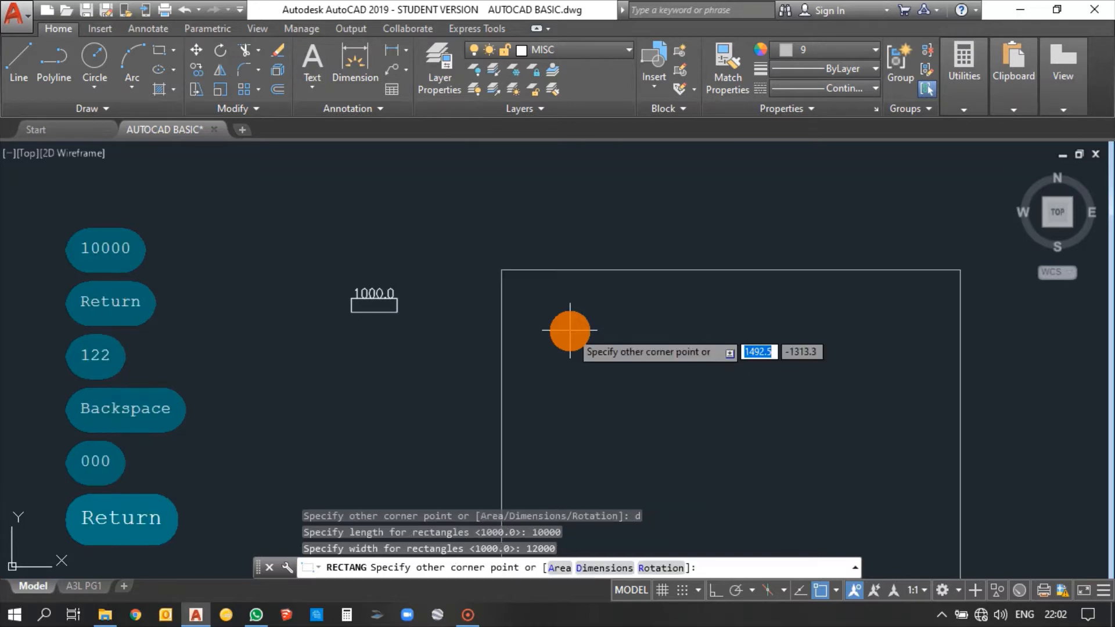
pyautogui.scroll(-4, 570, 331)
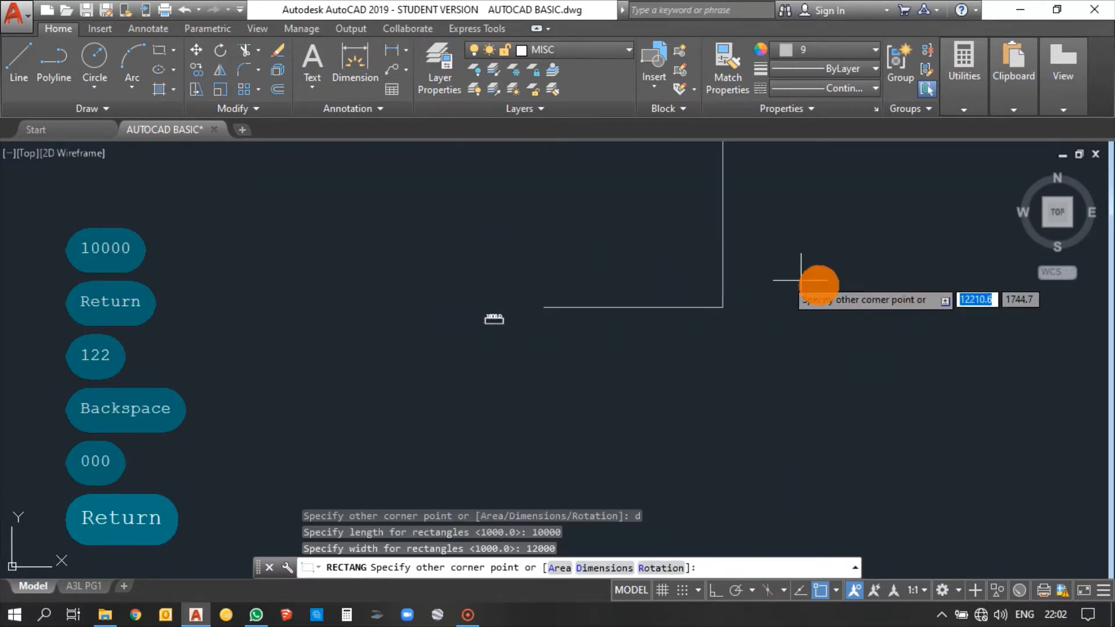
pyautogui.click(823, 286)
# Step: Draw a circle with a radius of 1000 in the empty space left of the large rectangle
pyautogui.scroll(-4, 571, 340)
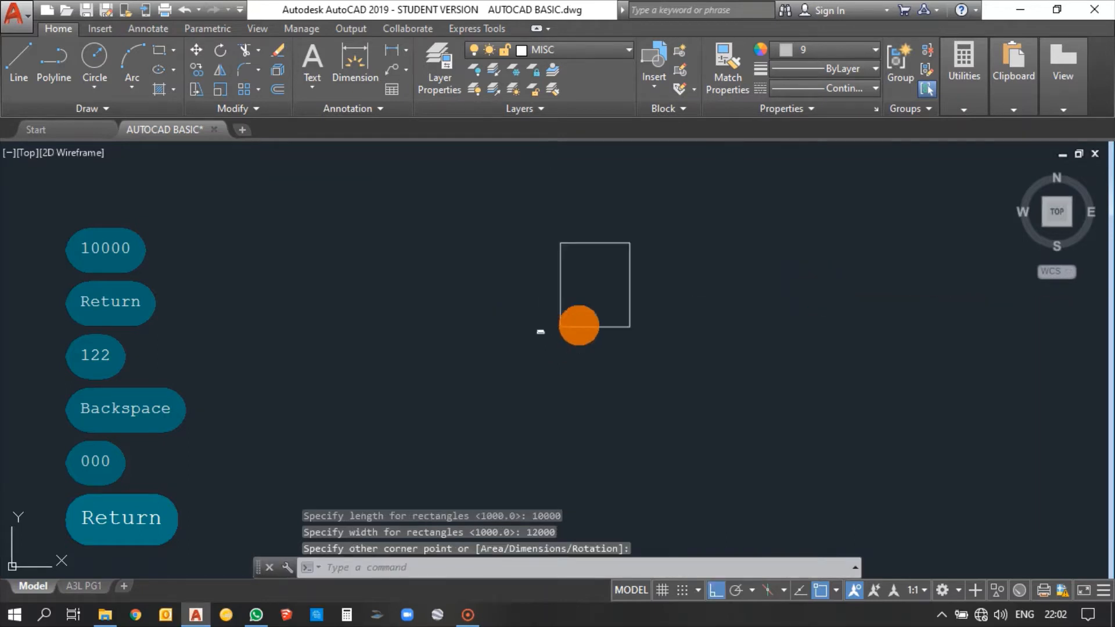
pyautogui.scroll(4, 550, 374)
pyautogui.scroll(-2, 587, 325)
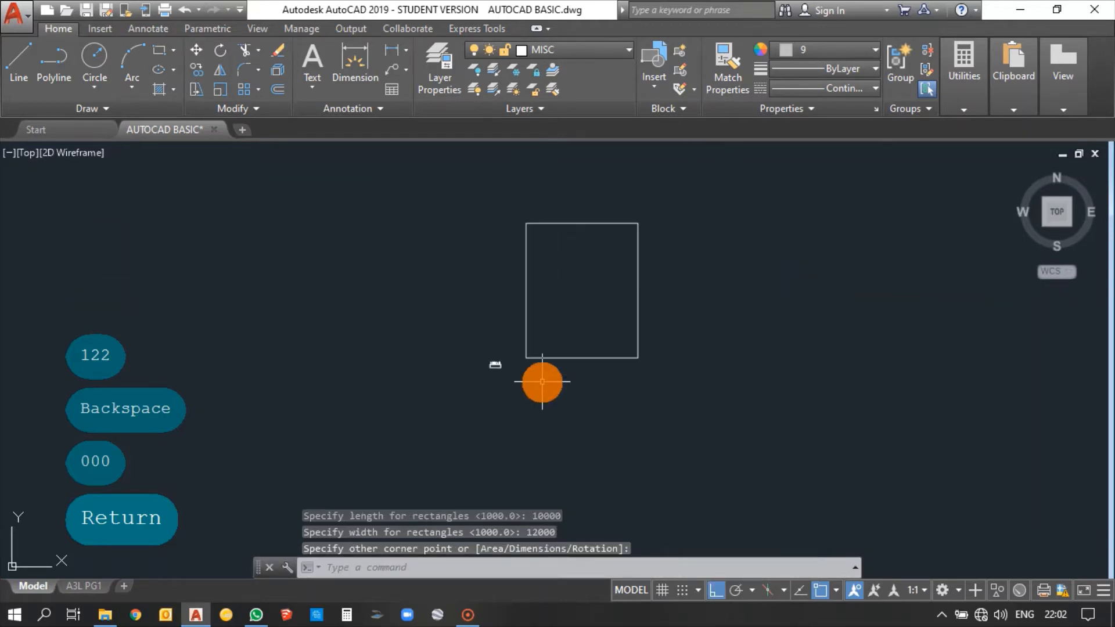
pyautogui.scroll(2, 585, 321)
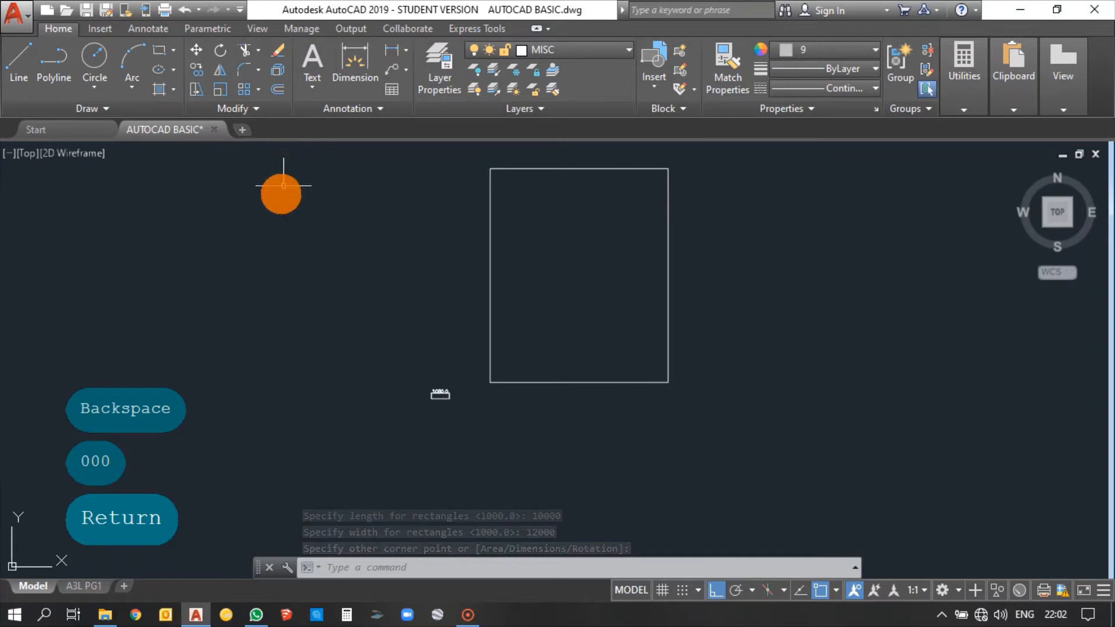
pyautogui.write('c')
pyautogui.press('space')
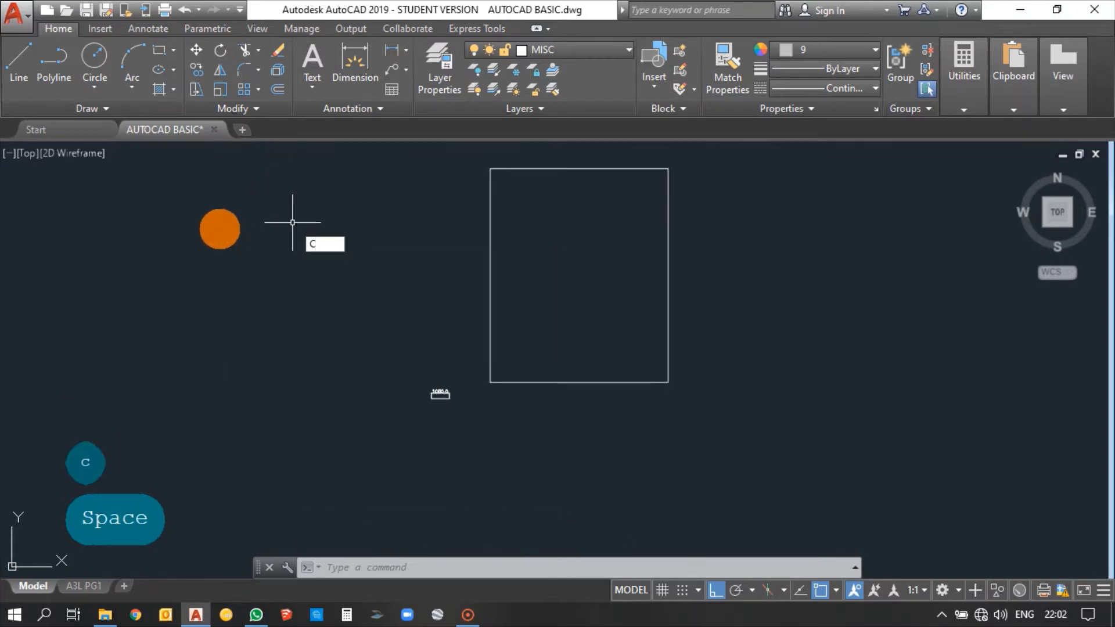
pyautogui.click(218, 243)
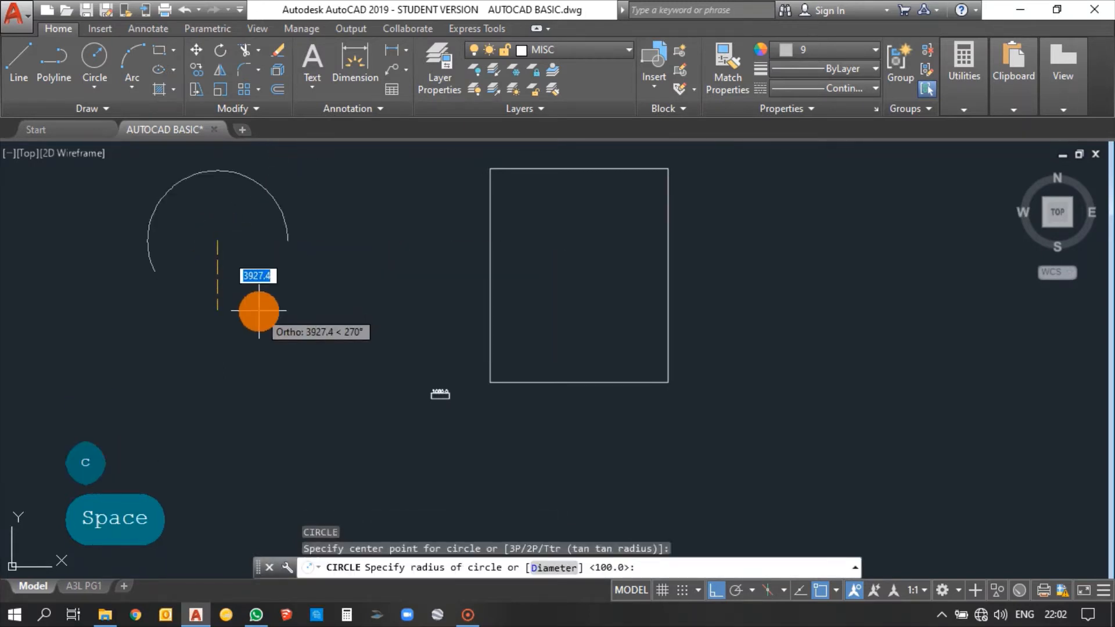
pyautogui.write('1000')
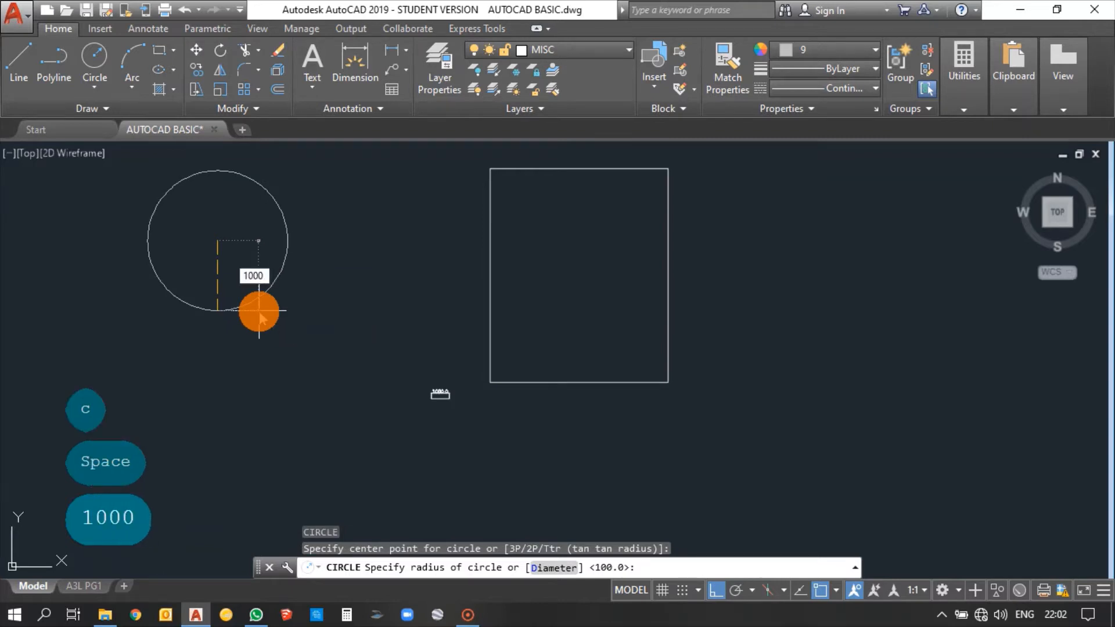
pyautogui.press('Return')
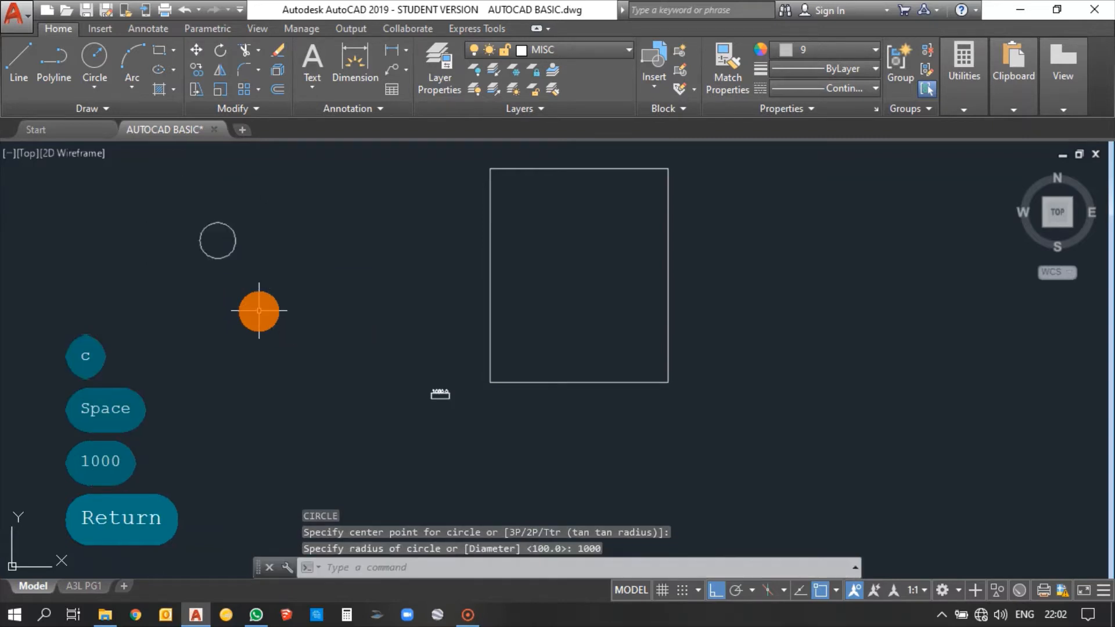
# Step: Offset the circle by 200 once toward its inside and once toward its outside
pyautogui.scroll(2, 244, 259)
pyautogui.scroll(-2, 259, 341)
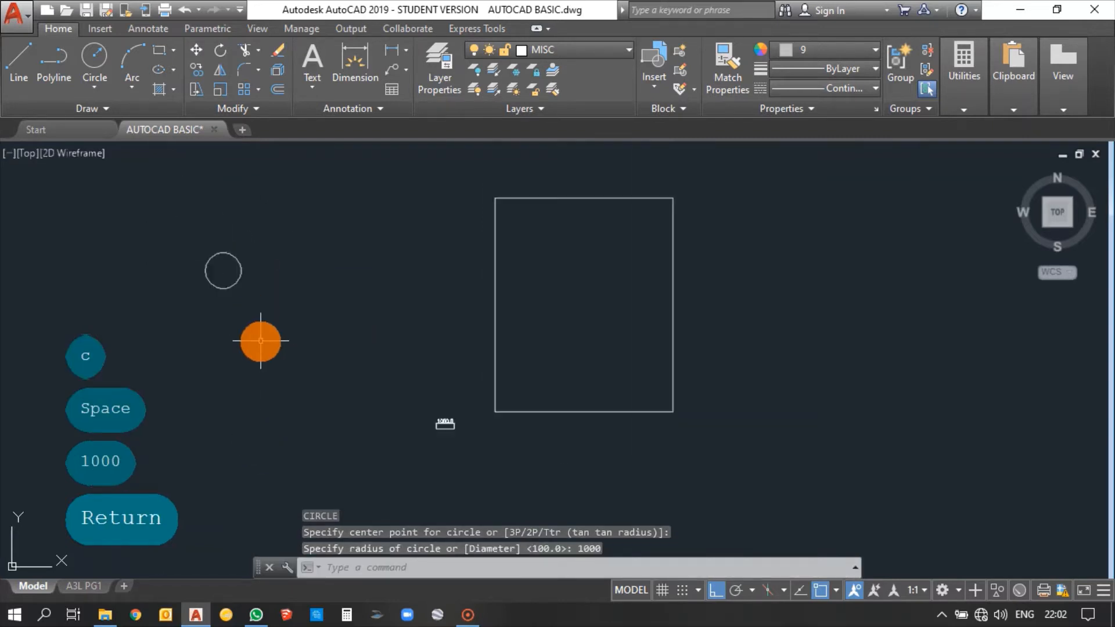
pyautogui.scroll(-2, 312, 285)
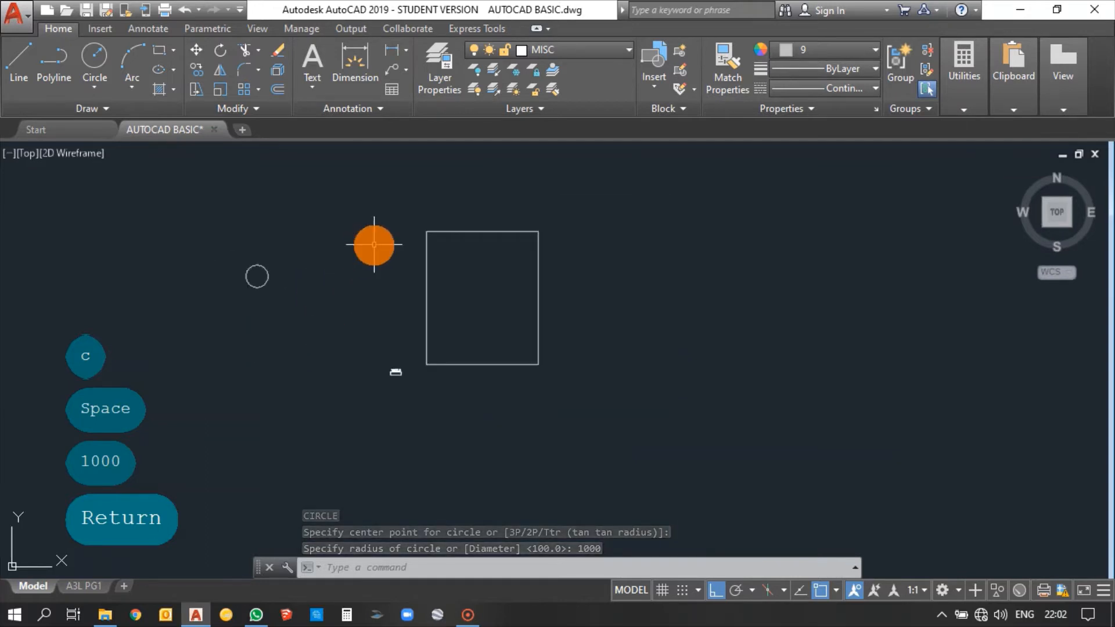
pyautogui.write('o')
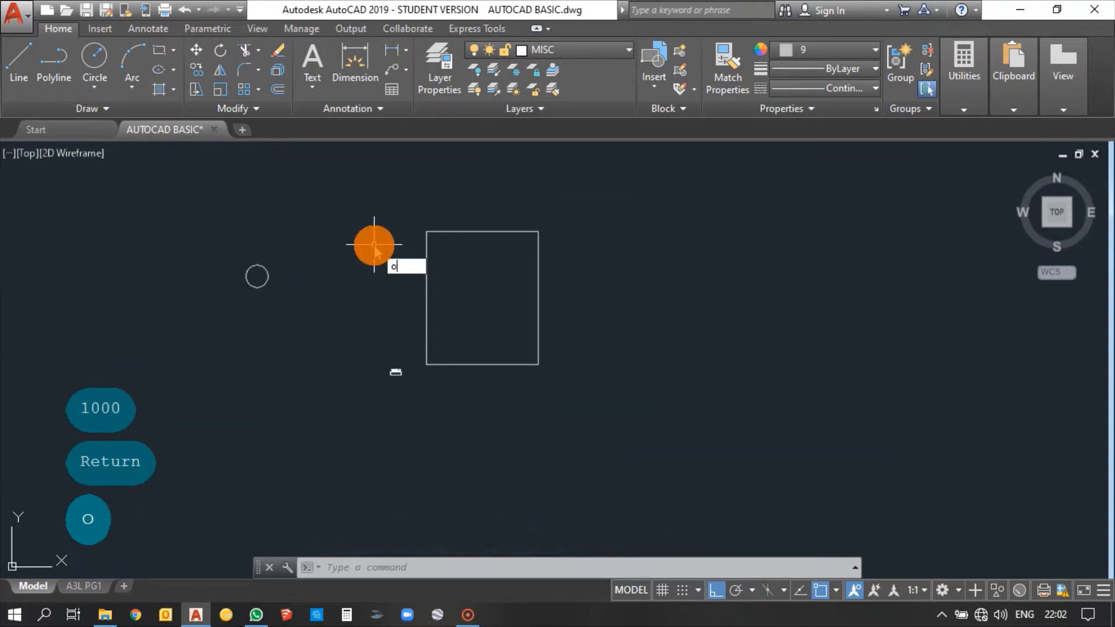
pyautogui.press('space')
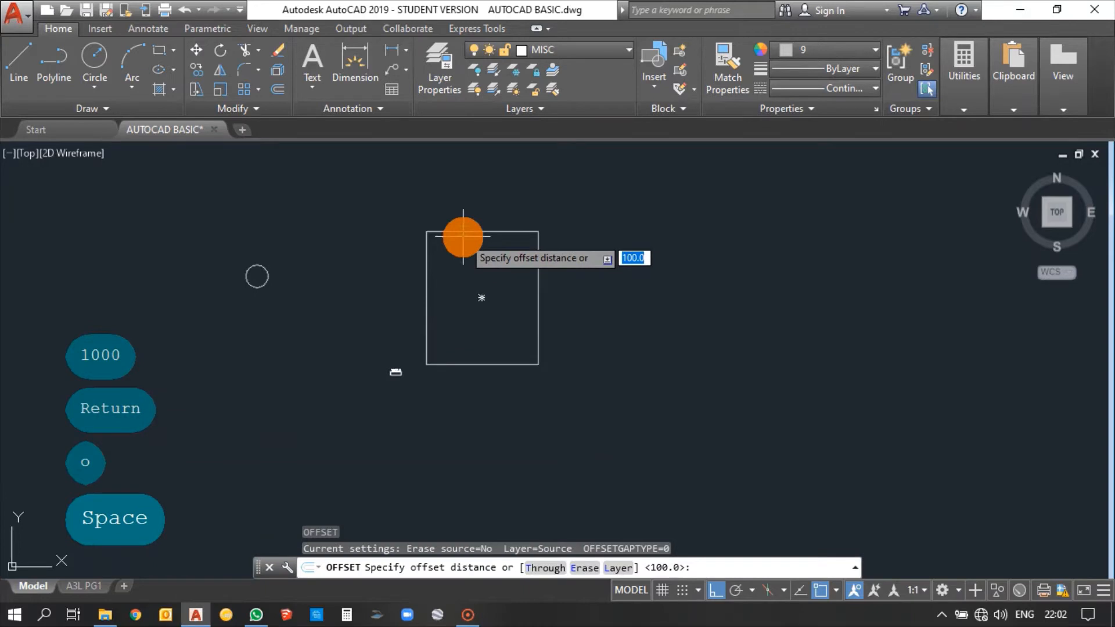
pyautogui.scroll(5, 249, 268)
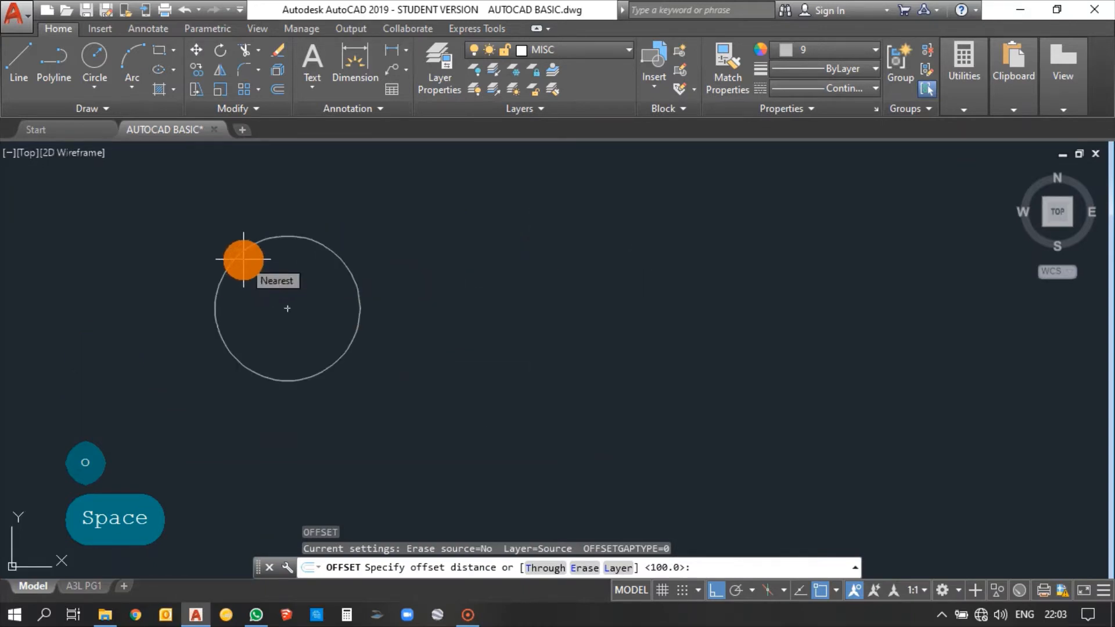
pyautogui.write('200')
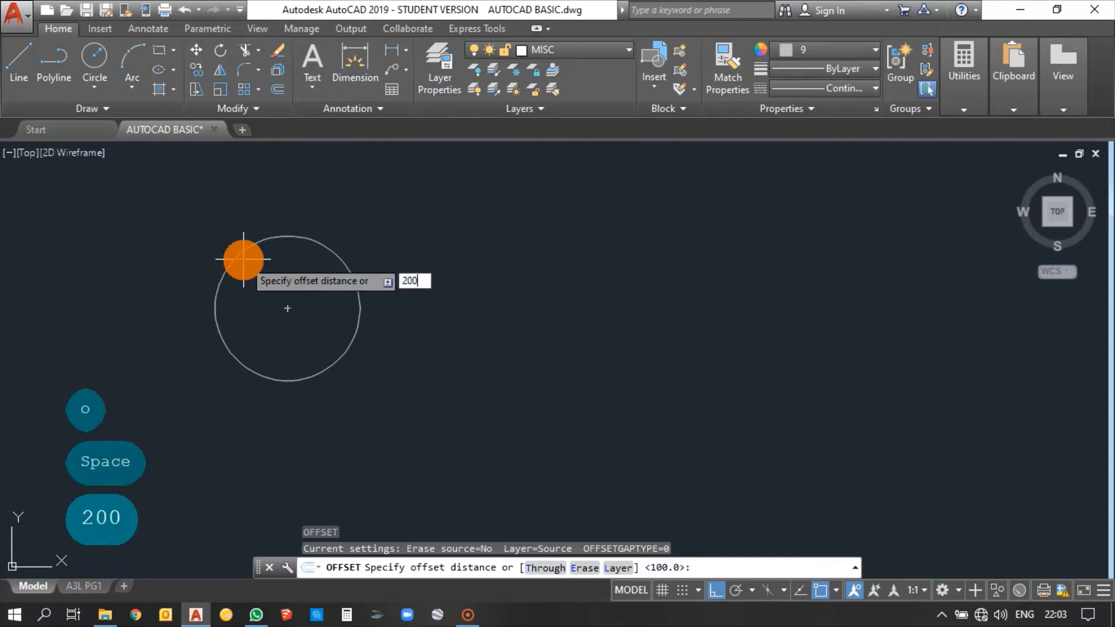
pyautogui.press('Return')
pyautogui.click(244, 259)
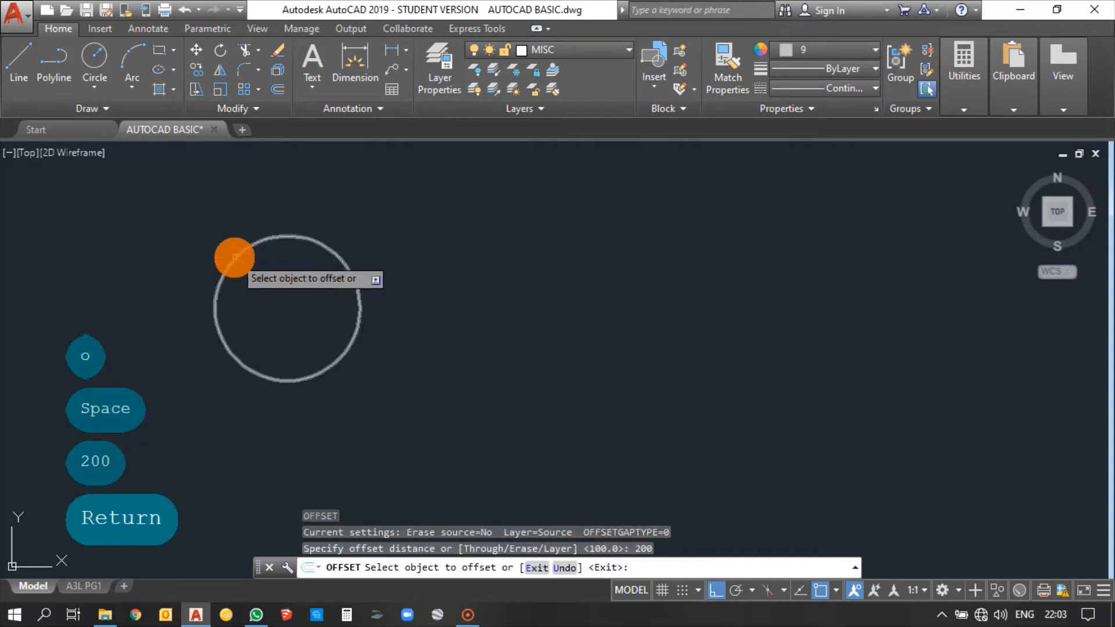
pyautogui.click(266, 295)
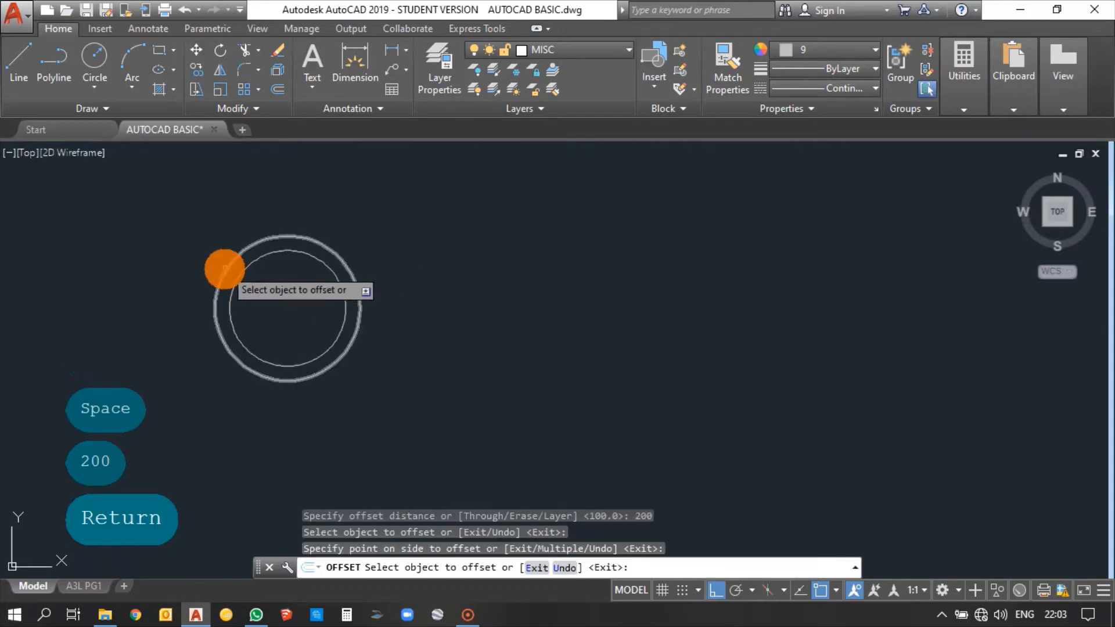
pyautogui.click(227, 266)
pyautogui.scroll(4, 189, 239)
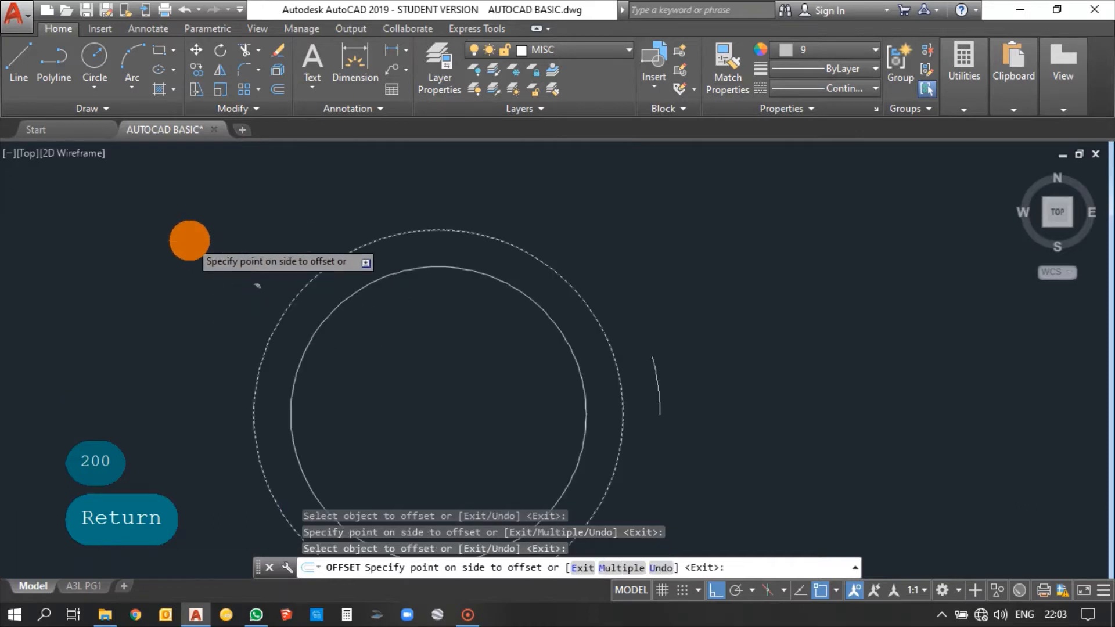
pyautogui.click(189, 239)
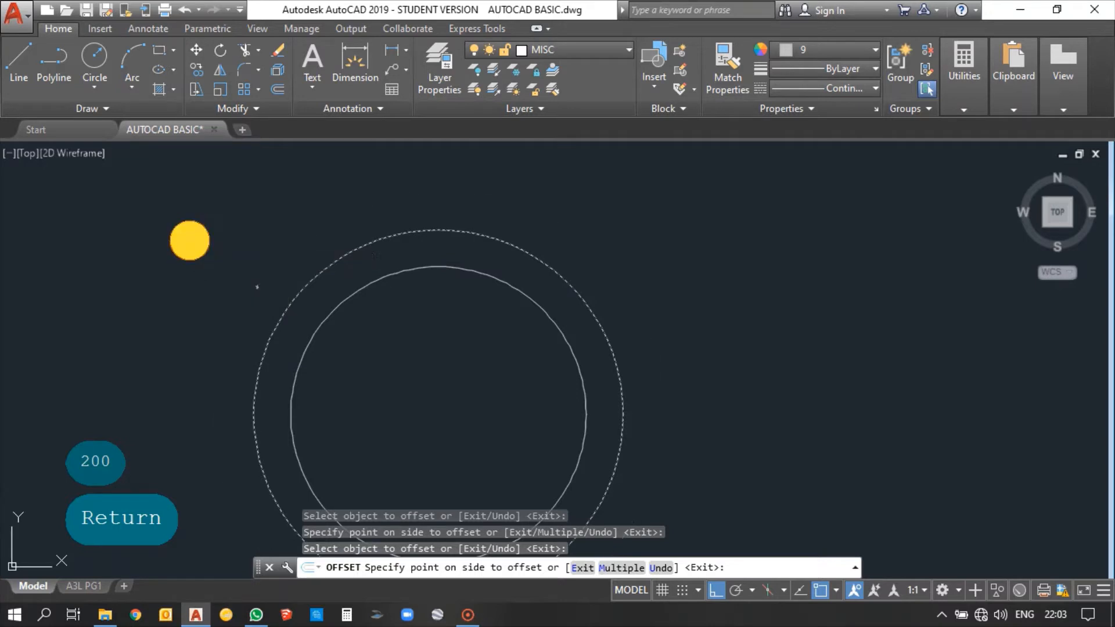
pyautogui.scroll(-2, 222, 261)
pyautogui.press('Escape')
# Step: Offset the large rectangle by 200 once toward its inside and once toward its outside
pyautogui.scroll(-4, 209, 285)
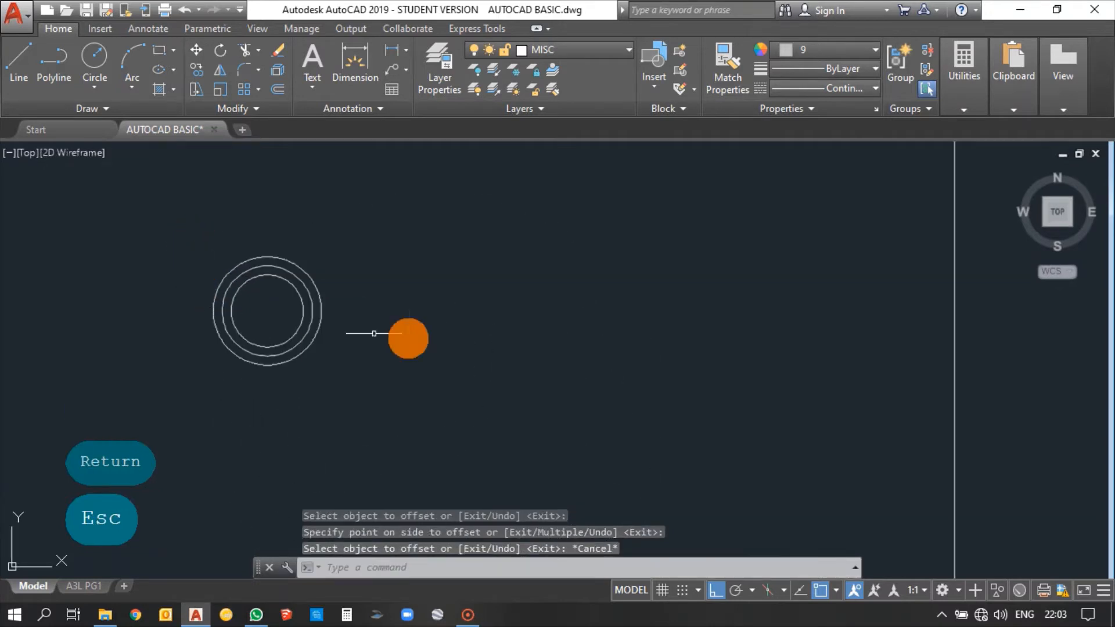
pyautogui.scroll(-4, 373, 337)
pyautogui.click(627, 336)
pyautogui.click(539, 298)
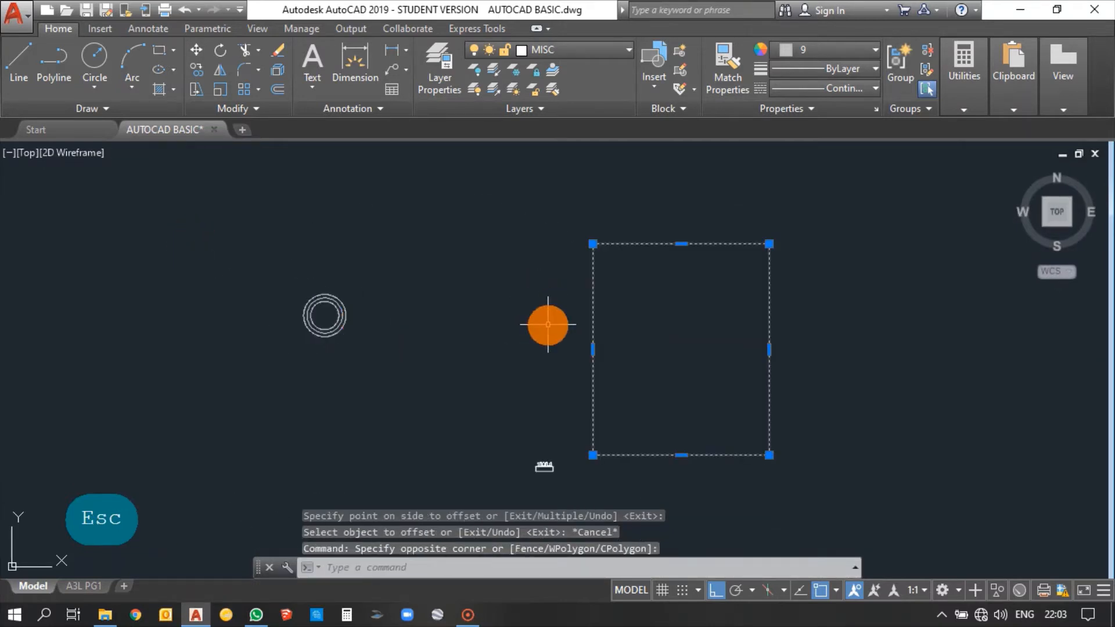
pyautogui.write('o')
pyautogui.press('space')
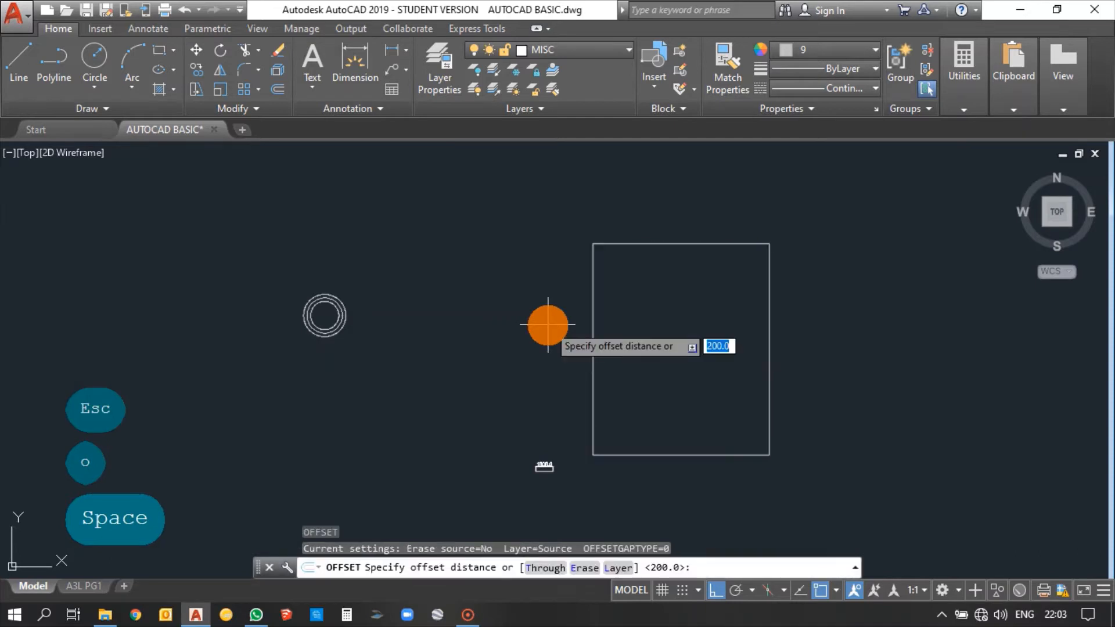
pyautogui.press('Return')
pyautogui.click(593, 324)
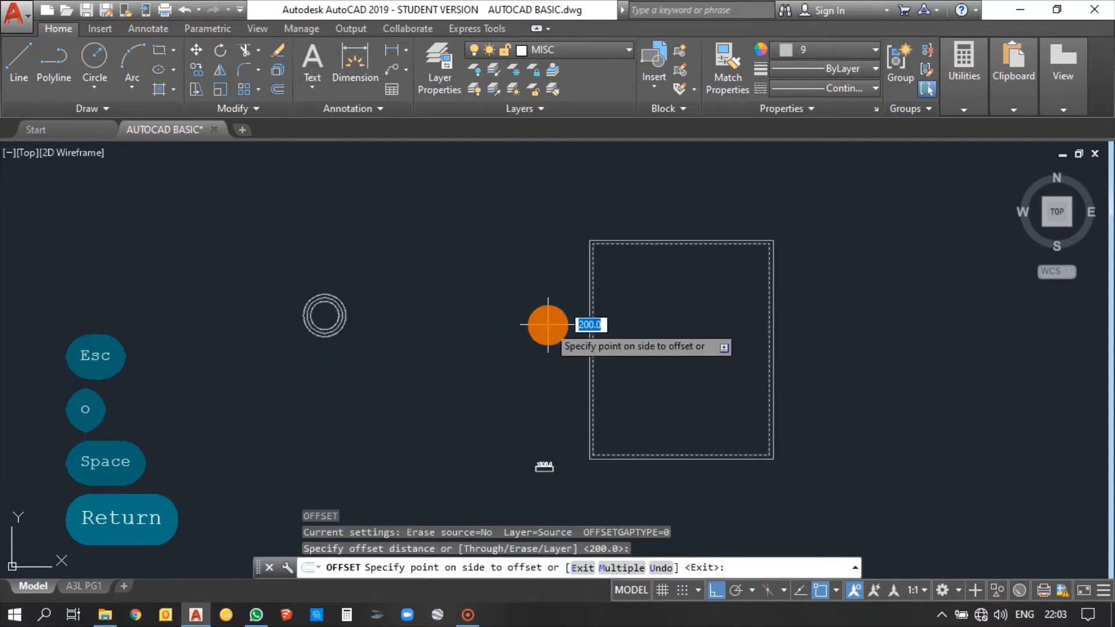
pyautogui.click(742, 278)
pyautogui.scroll(3, 627, 227)
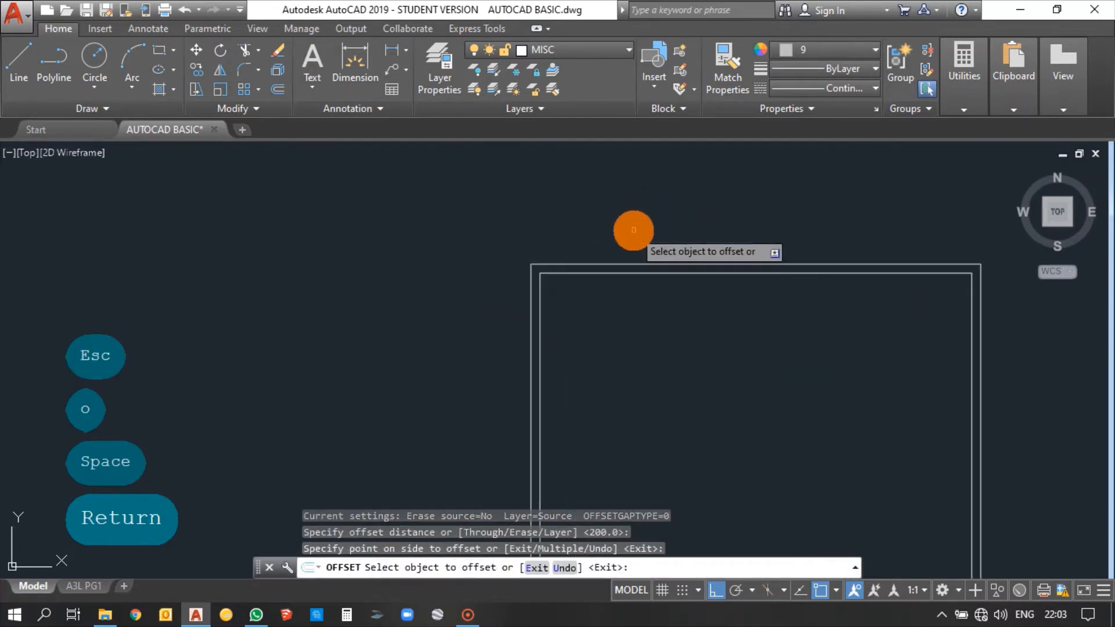
pyautogui.click(635, 265)
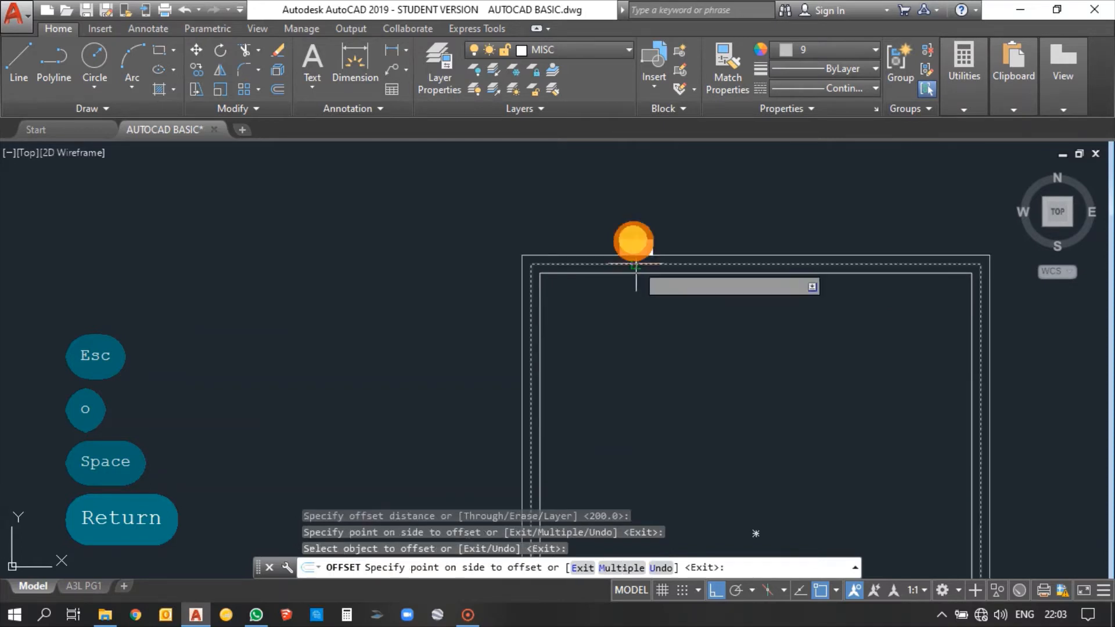
pyautogui.click(630, 225)
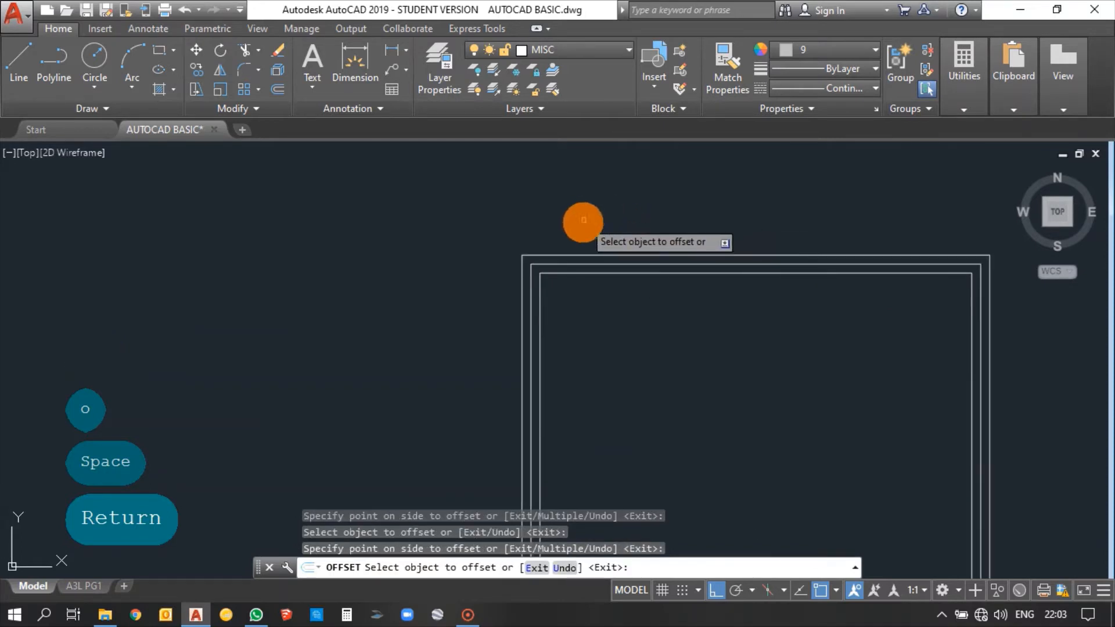
pyautogui.press('Escape')
# Step: Draw a horizontal line about 40000 long below the circle and the large rectangle
pyautogui.scroll(-5, 540, 198)
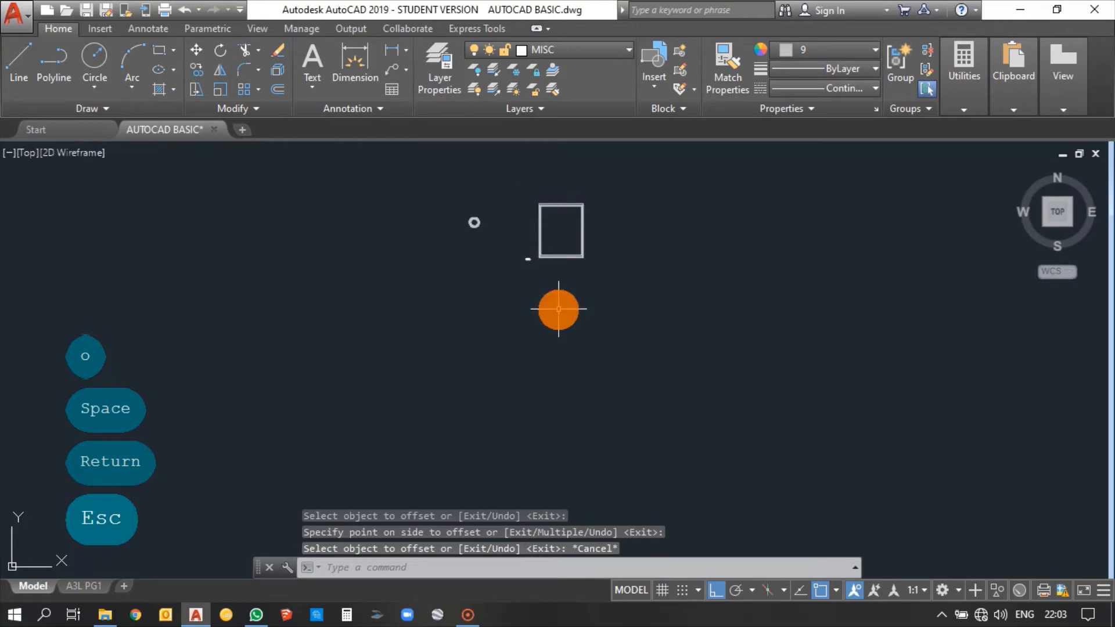
pyautogui.write('l')
pyautogui.press('space')
pyautogui.click(439, 342)
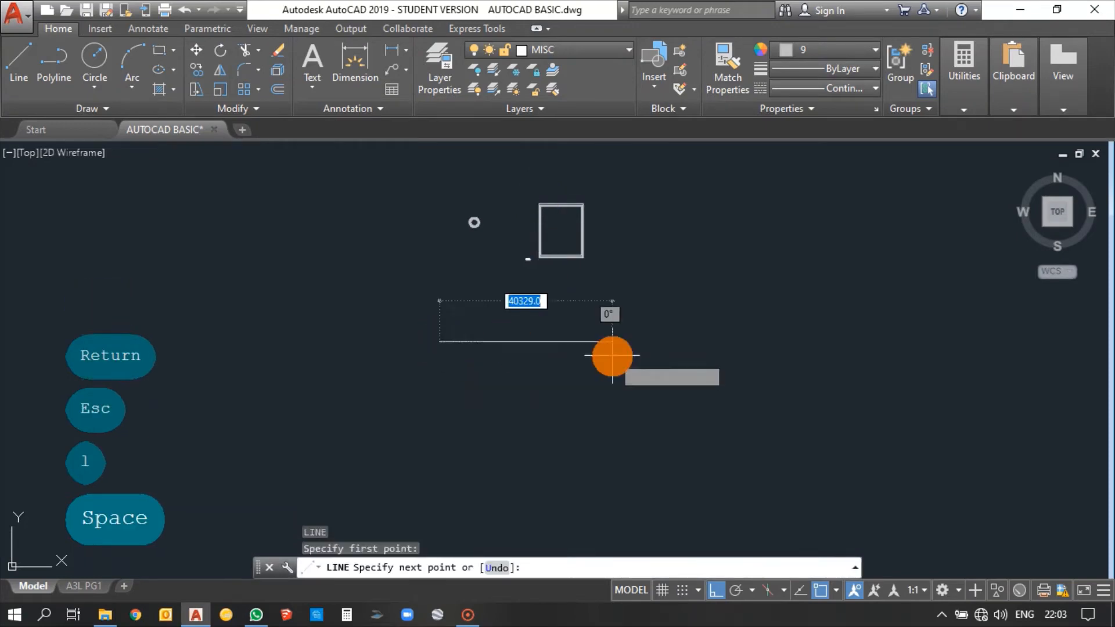
pyautogui.press('Escape')
pyautogui.write('l')
pyautogui.press('space')
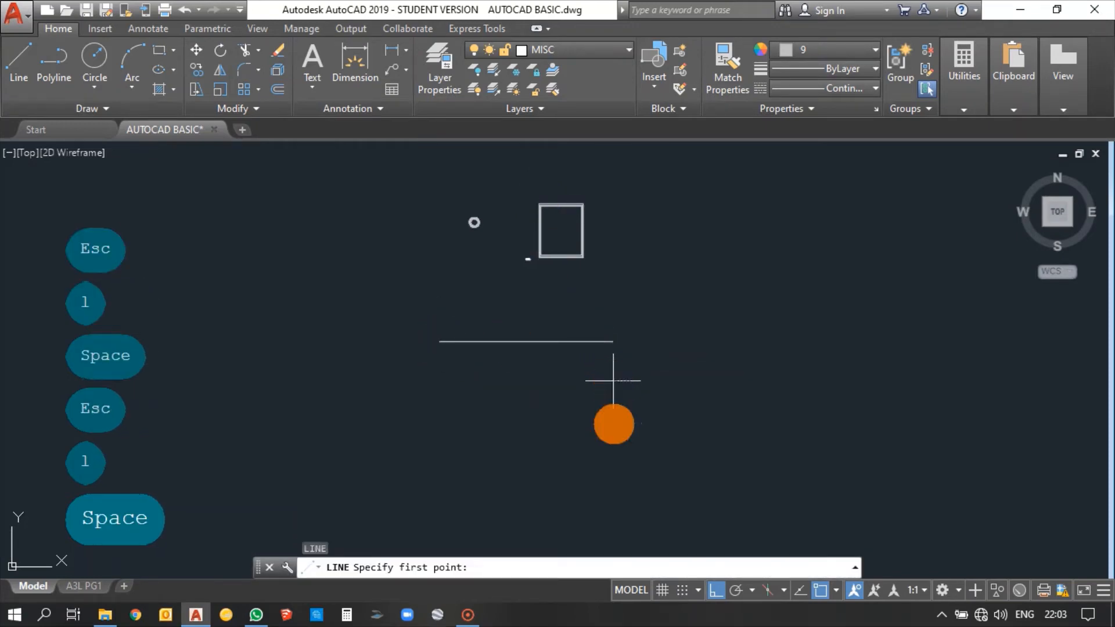
pyautogui.click(614, 380)
pyautogui.press('Escape')
pyautogui.click(611, 461)
pyautogui.press('Escape')
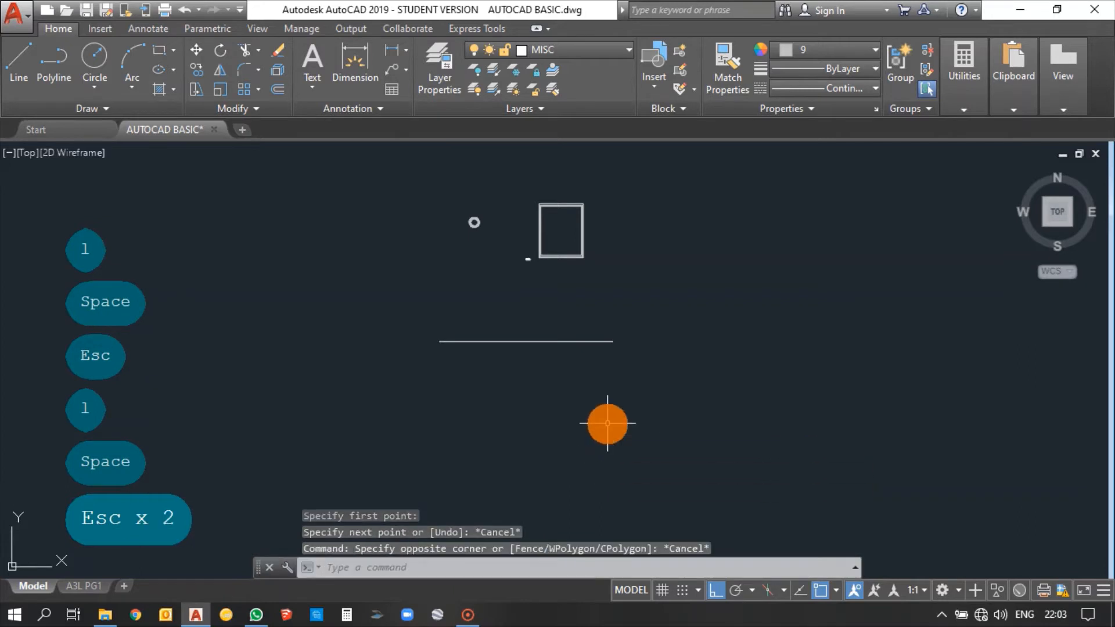
# Step: Draw a separate vertical line below the right end of the horizontal line, leaving a gap between them
pyautogui.write('l')
pyautogui.press('space')
pyautogui.click(608, 414)
pyautogui.click(624, 486)
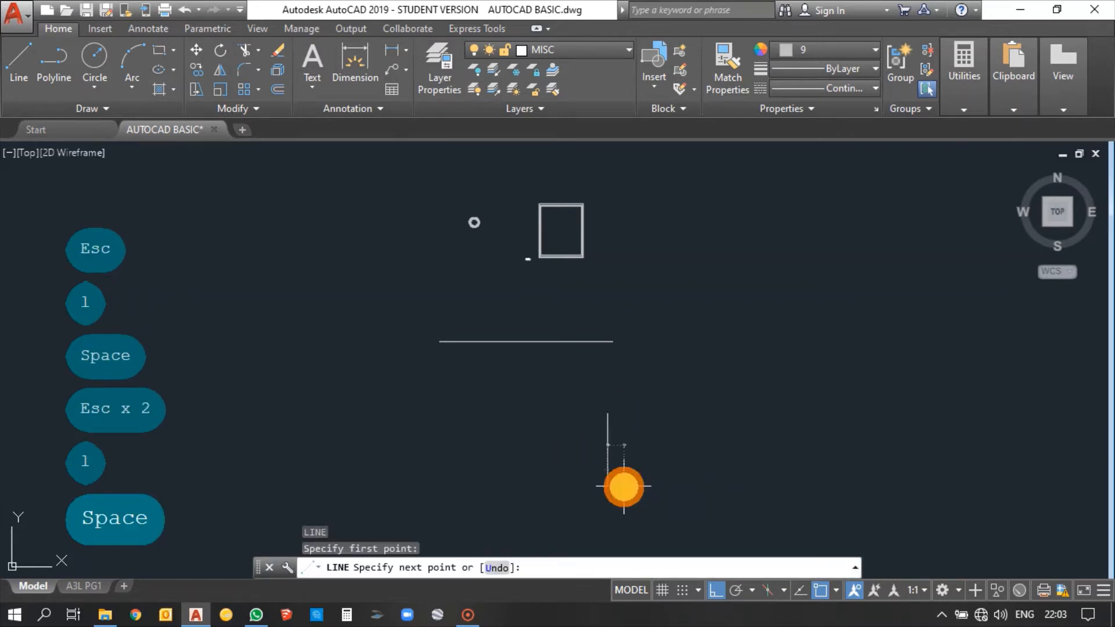
pyautogui.press('Escape')
# Step: Fillet the horizontal line with the vertical line at the current radius to join them in a corner
pyautogui.scroll(2, 576, 375)
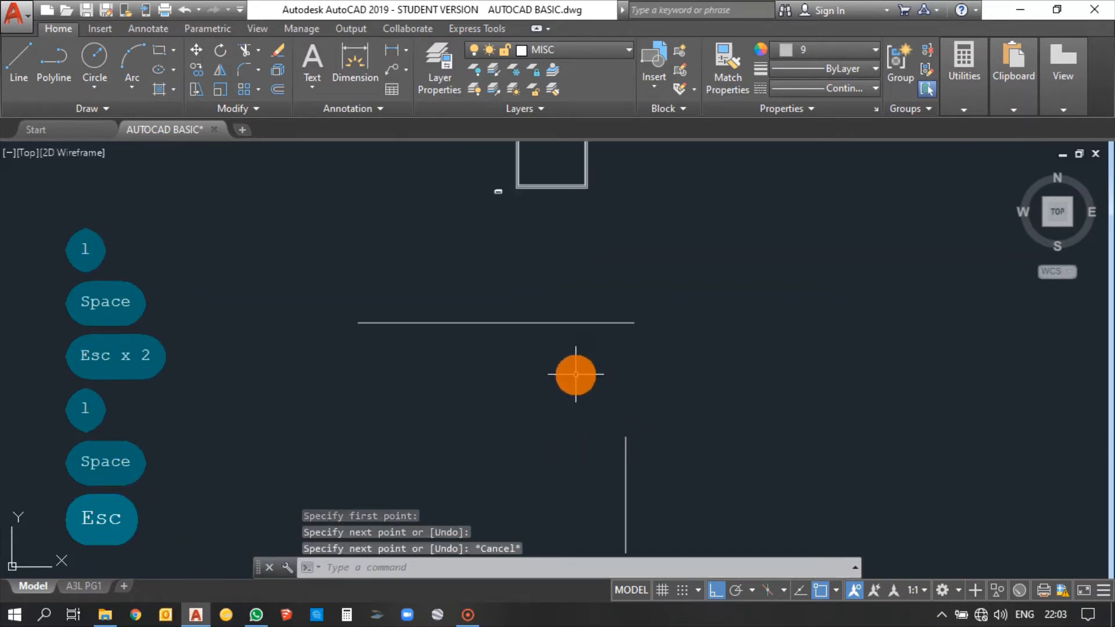
pyautogui.write('f')
pyautogui.press('space')
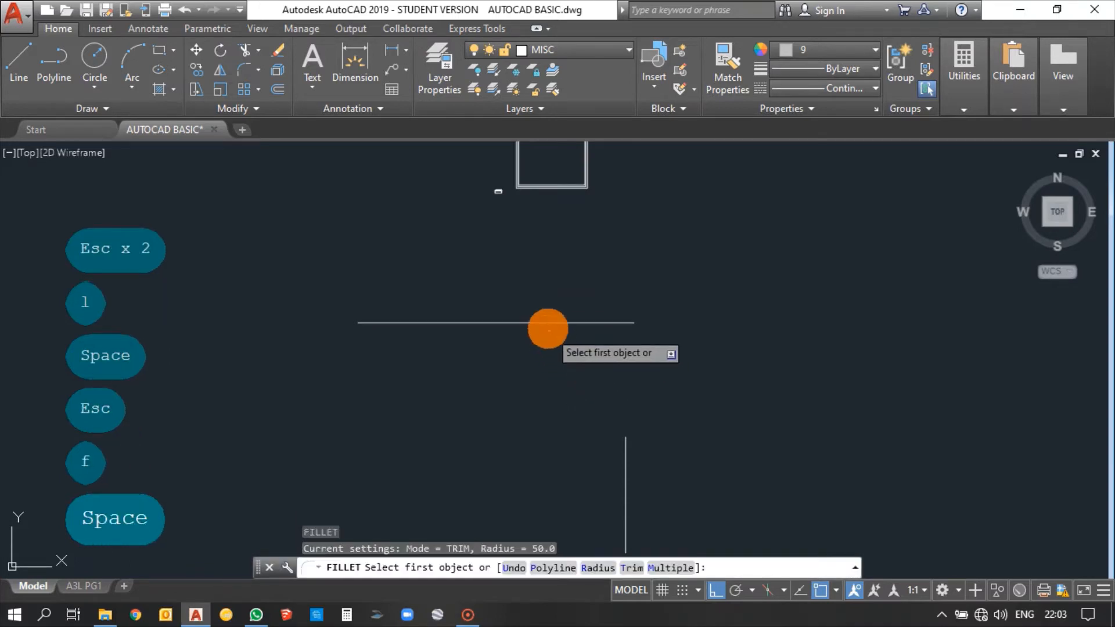
pyautogui.click(546, 323)
pyautogui.click(626, 465)
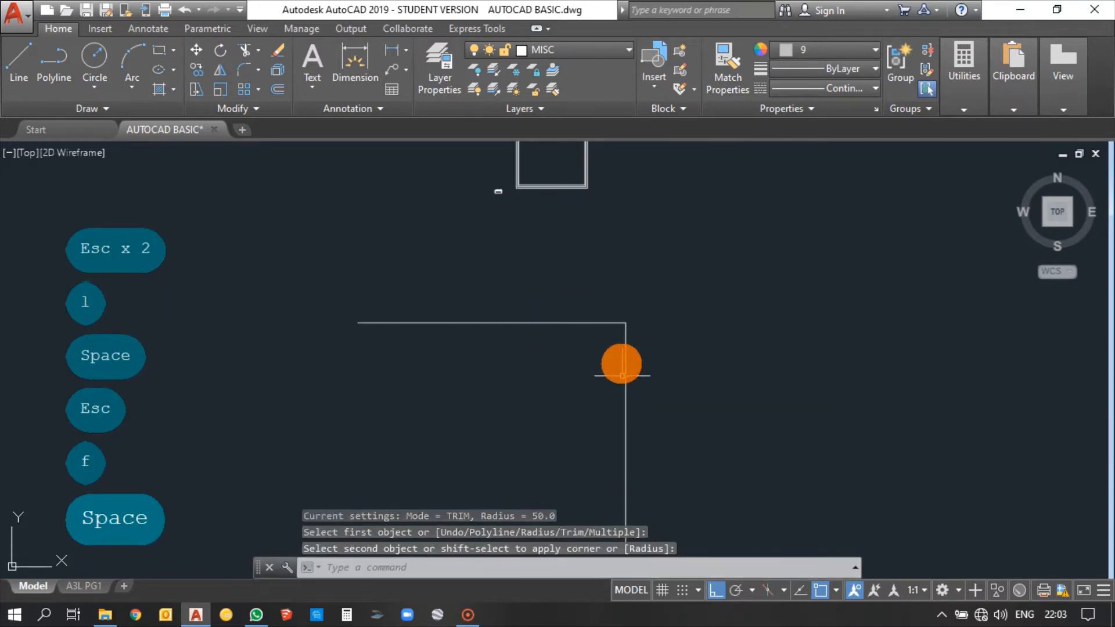
pyautogui.scroll(1, 617, 363)
pyautogui.scroll(-4, 607, 274)
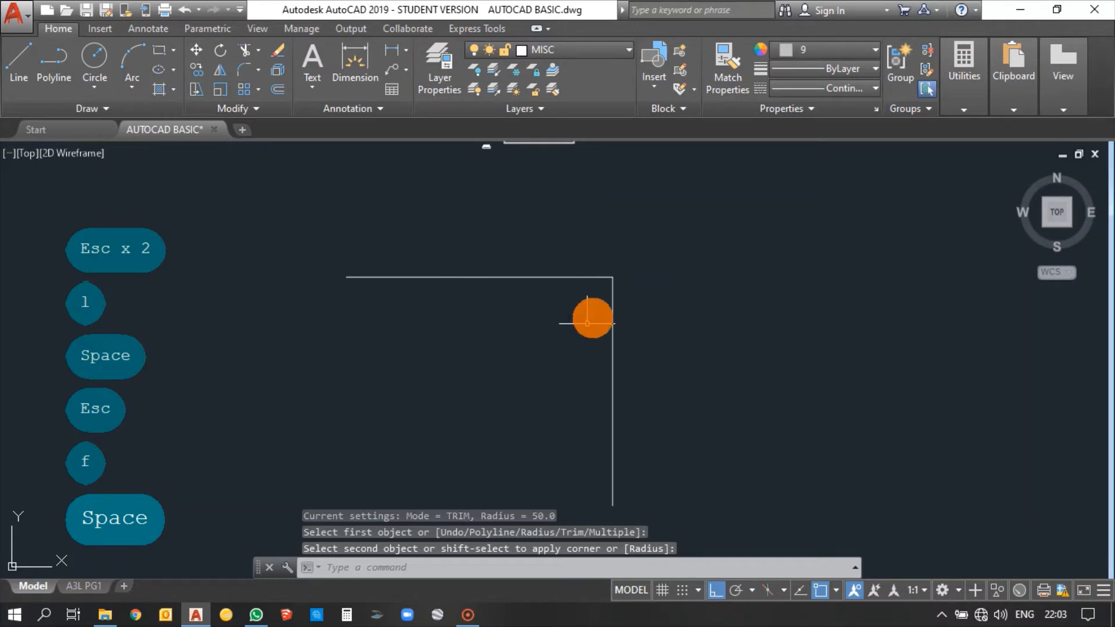
pyautogui.scroll(2, 607, 294)
pyautogui.scroll(-3, 531, 277)
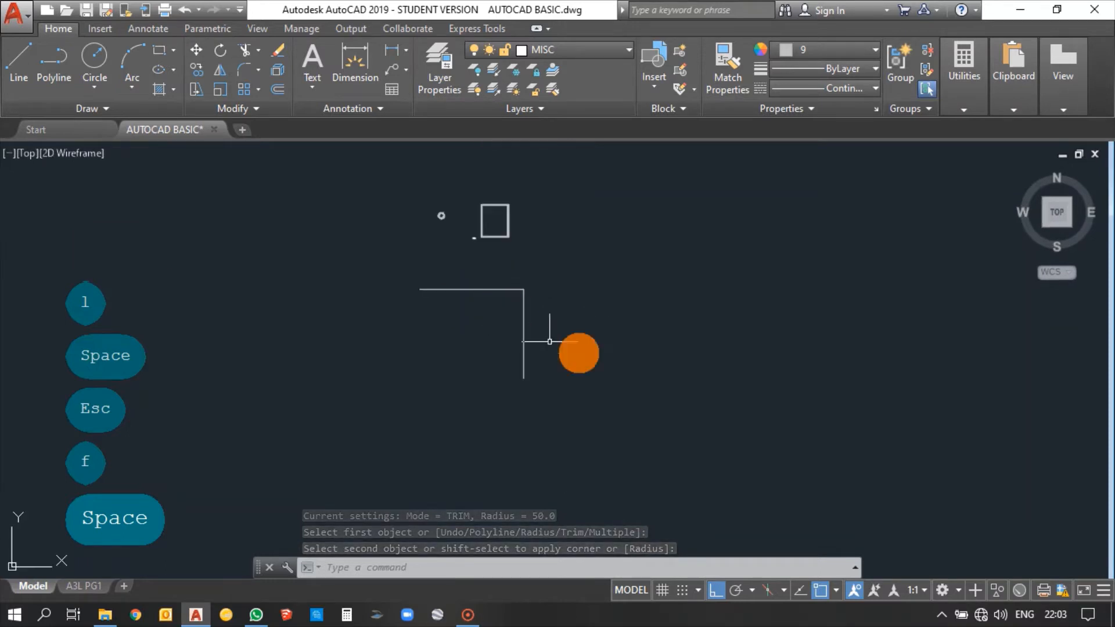
pyautogui.scroll(-3, 441, 313)
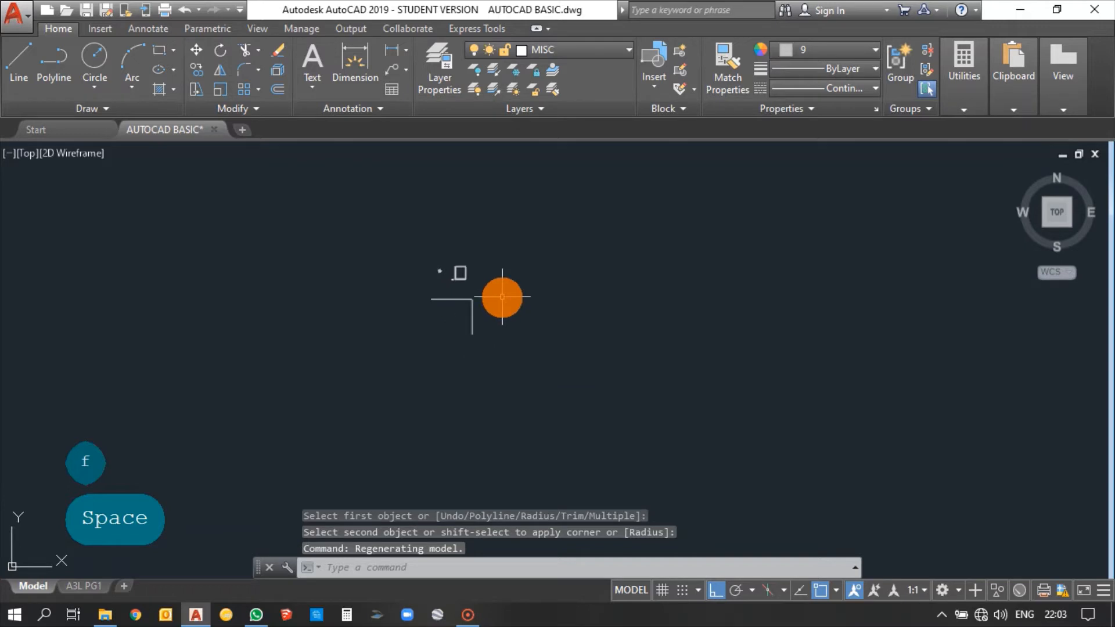
pyautogui.scroll(2, 501, 297)
pyautogui.scroll(3, 391, 249)
pyautogui.scroll(-1, 453, 326)
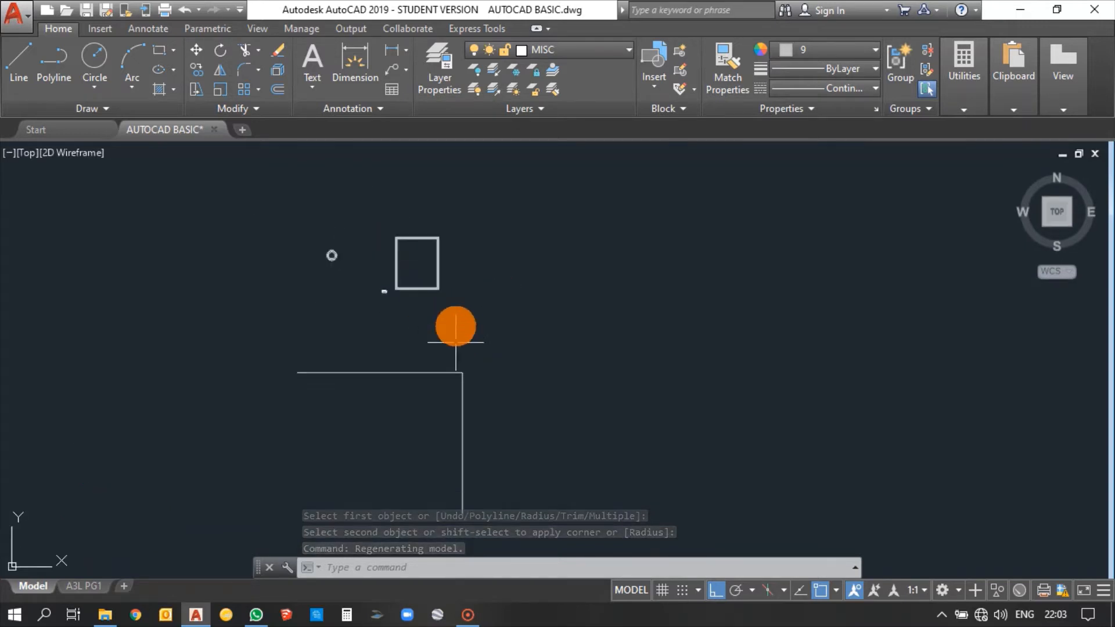
# Step: Convert the three concentric rectangles into a block named aa
pyautogui.scroll(4, 425, 241)
pyautogui.scroll(1, 490, 249)
pyautogui.scroll(1, 585, 284)
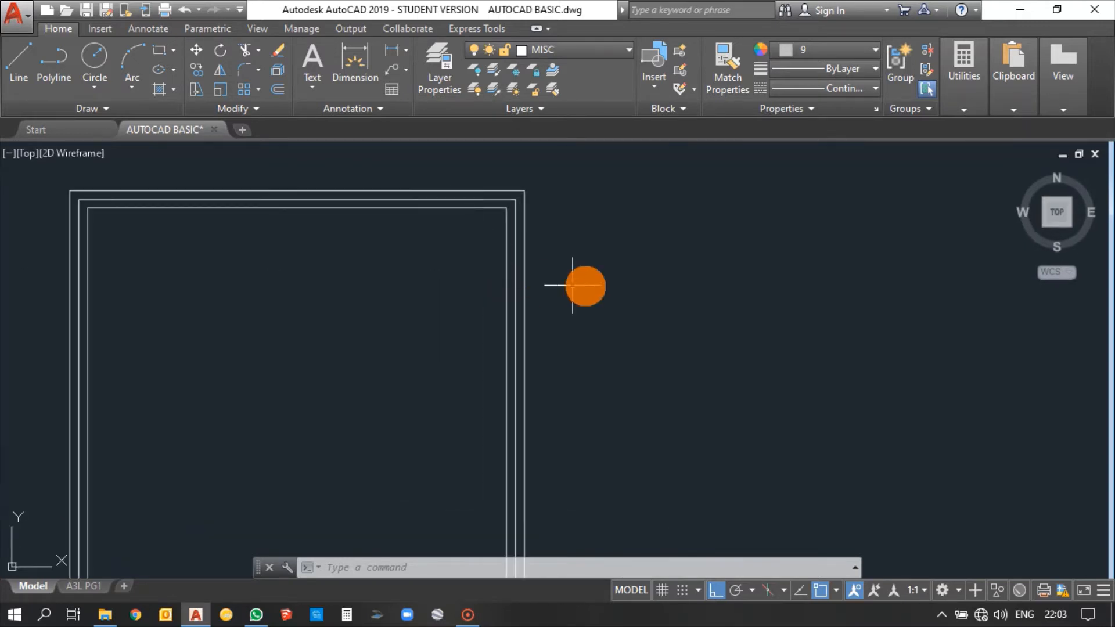
pyautogui.scroll(-2, 590, 286)
pyautogui.scroll(-2, 593, 290)
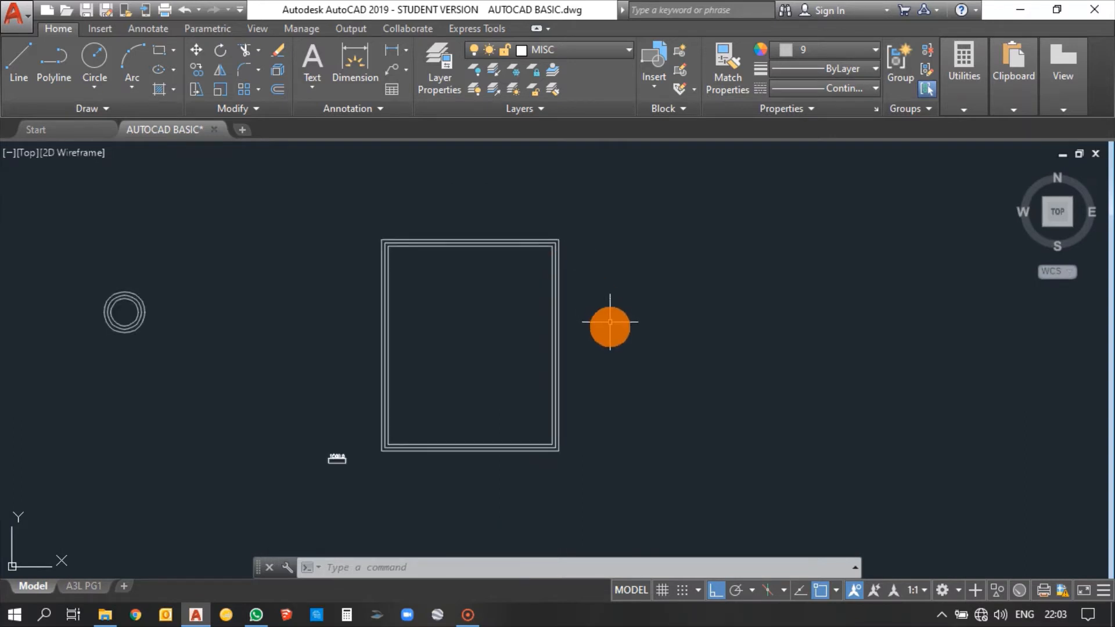
pyautogui.click(591, 475)
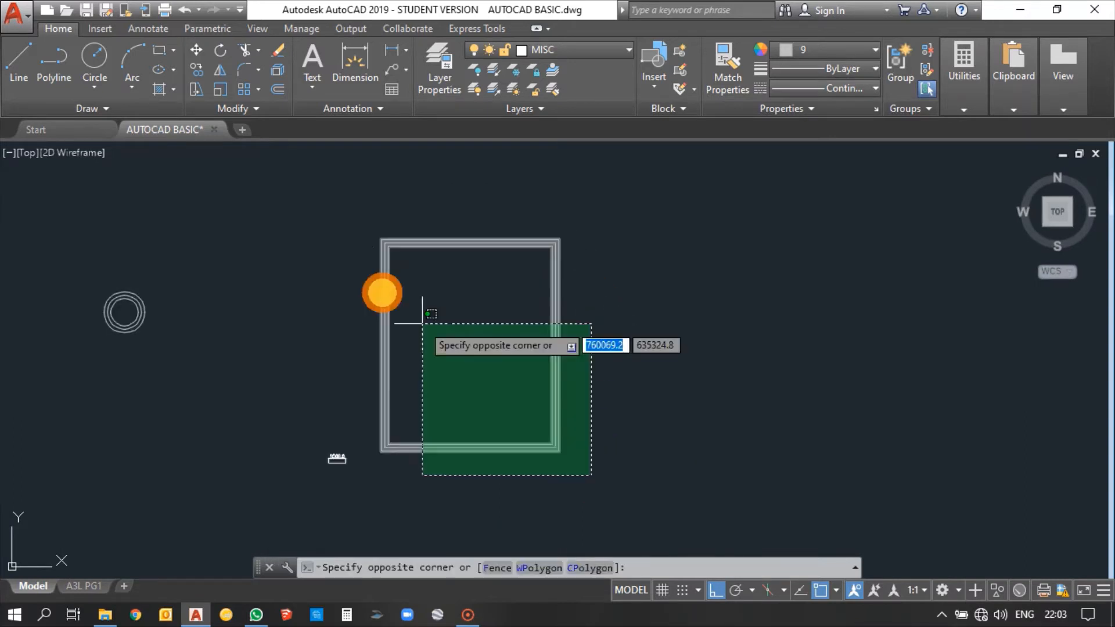
pyautogui.click(365, 200)
pyautogui.moveTo(386, 243)
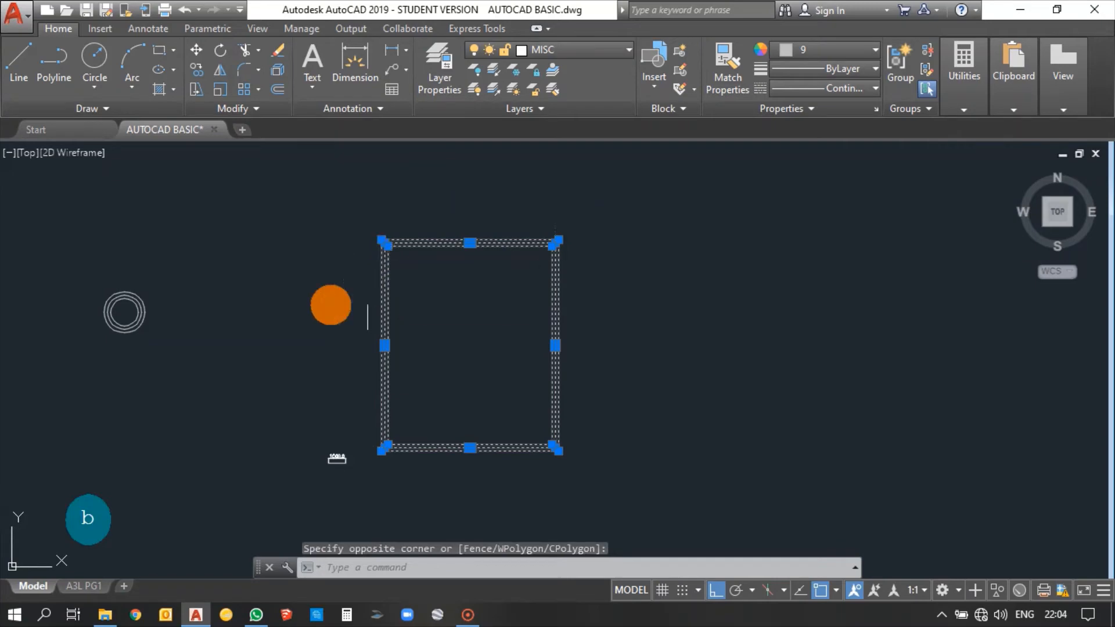
pyautogui.write('b')
pyautogui.press('space')
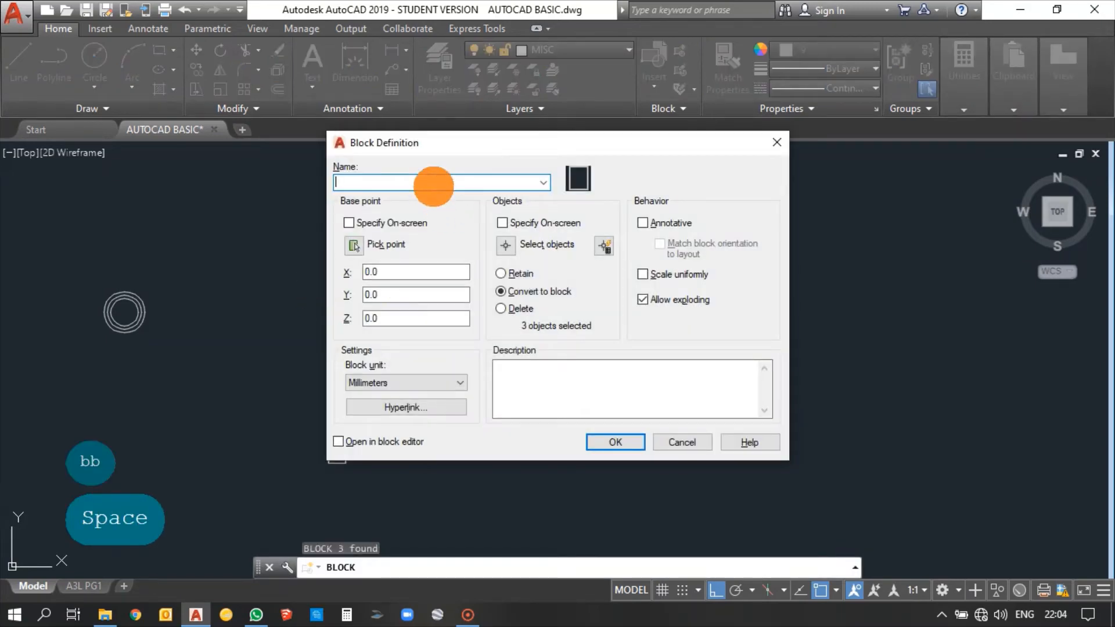
pyautogui.write('aa')
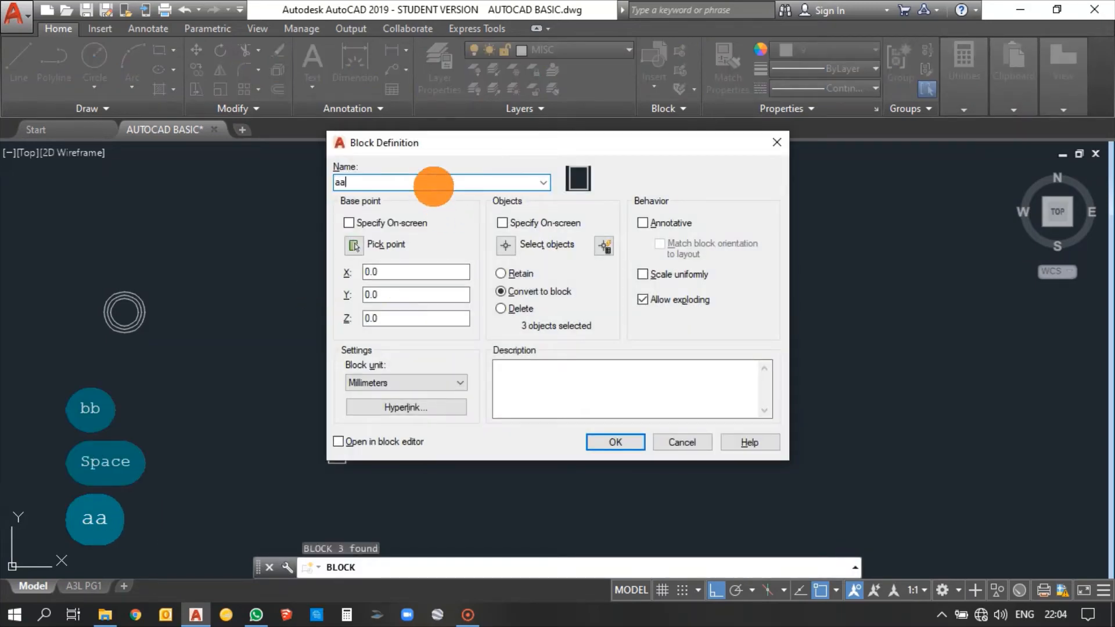
pyautogui.click(610, 443)
pyautogui.click(434, 251)
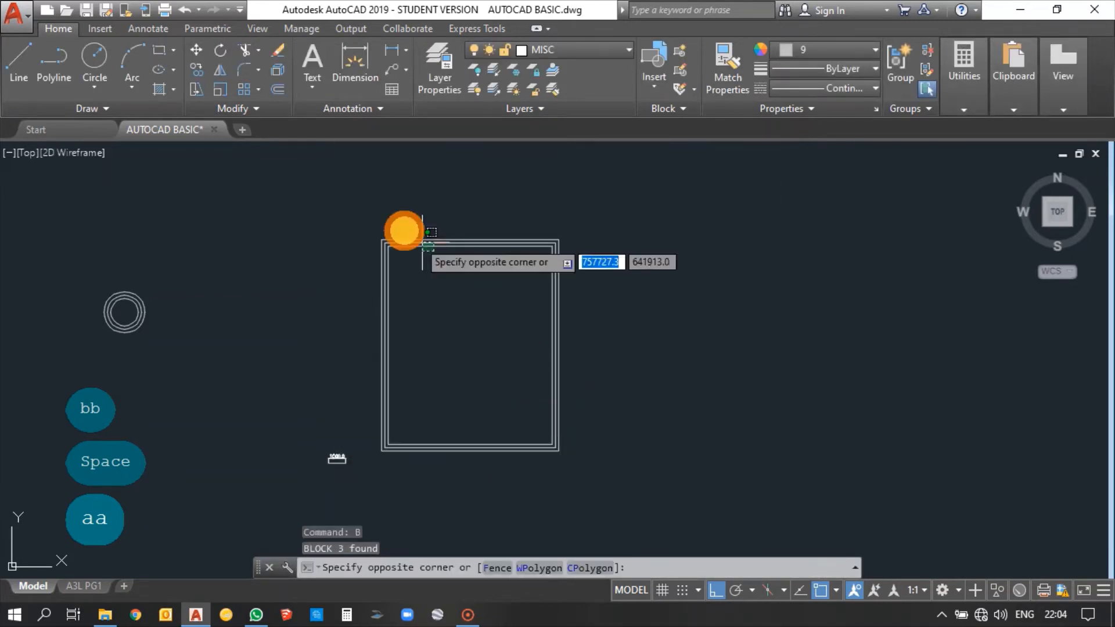
pyautogui.press('Escape')
# Step: Open the block aa in the Block Editor
pyautogui.scroll(3, 414, 246)
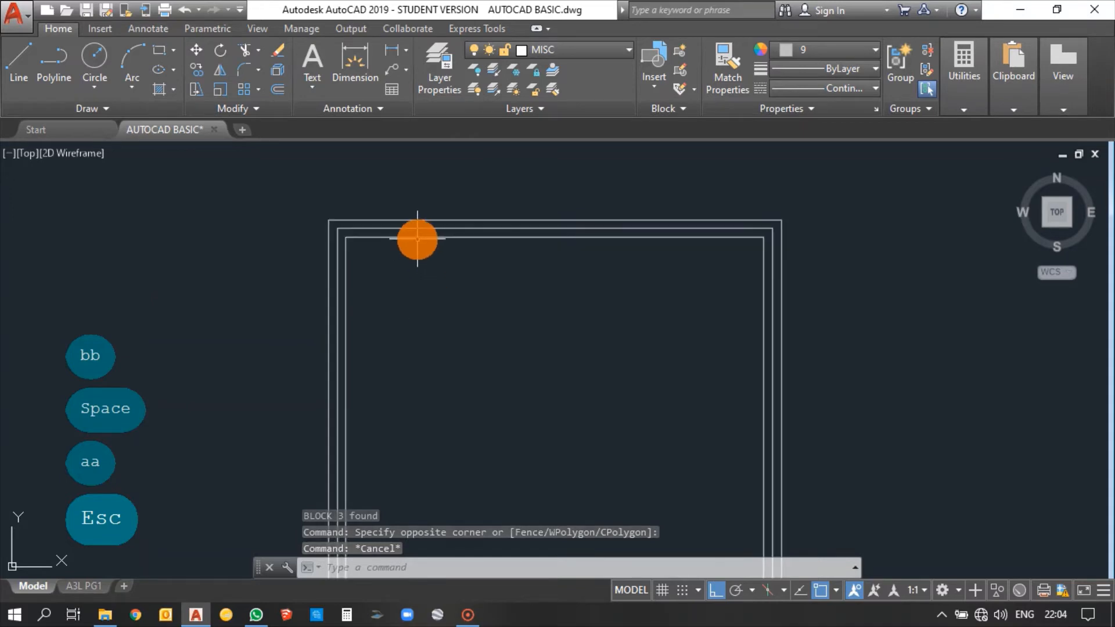
pyautogui.doubleClick(413, 239)
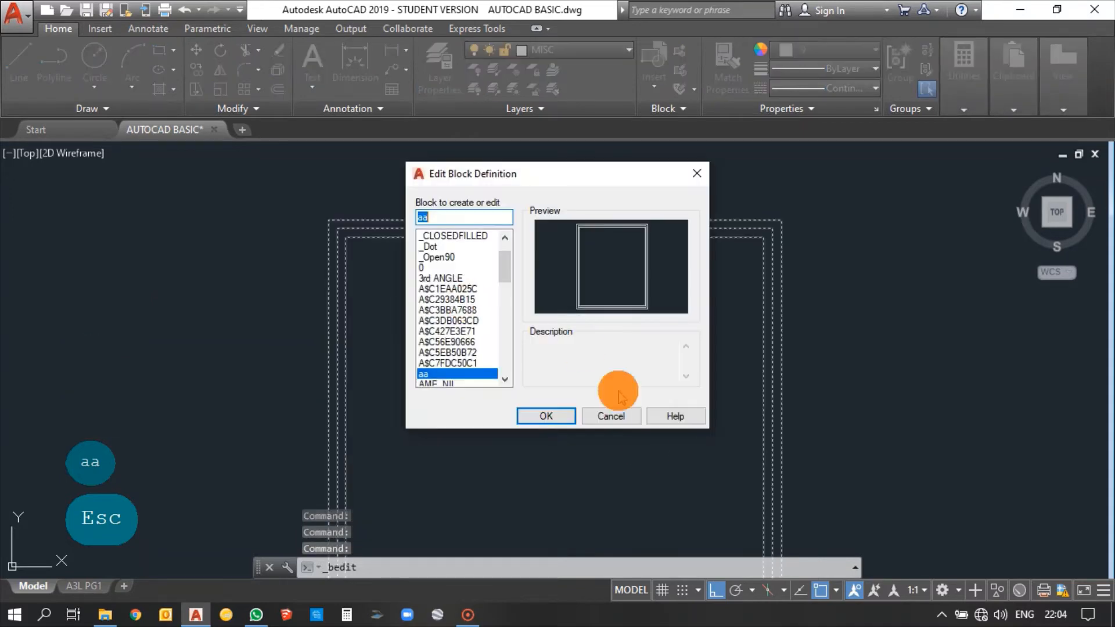
pyautogui.click(542, 416)
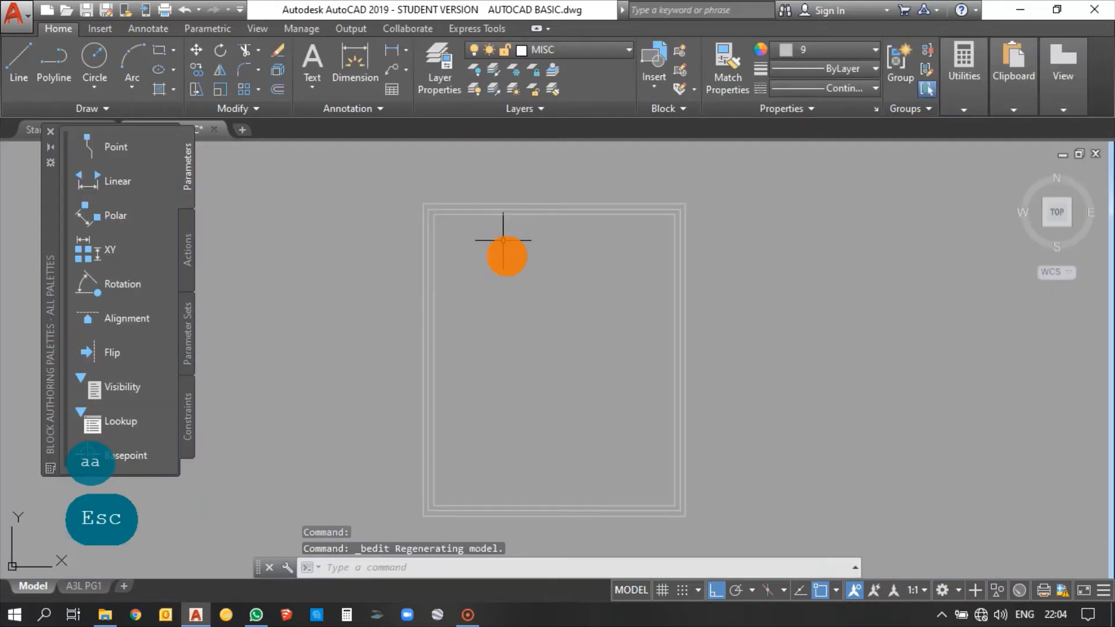
# Step: Change the colour of all three rectangles in the block to red
pyautogui.scroll(5, 518, 247)
pyautogui.click(518, 251)
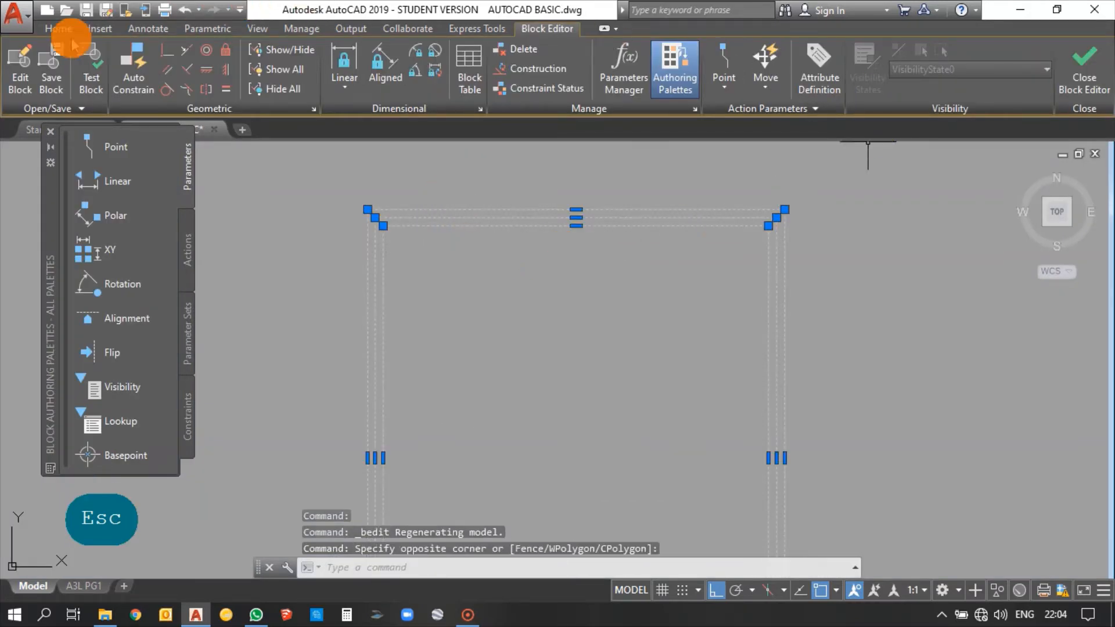
pyautogui.click(71, 36)
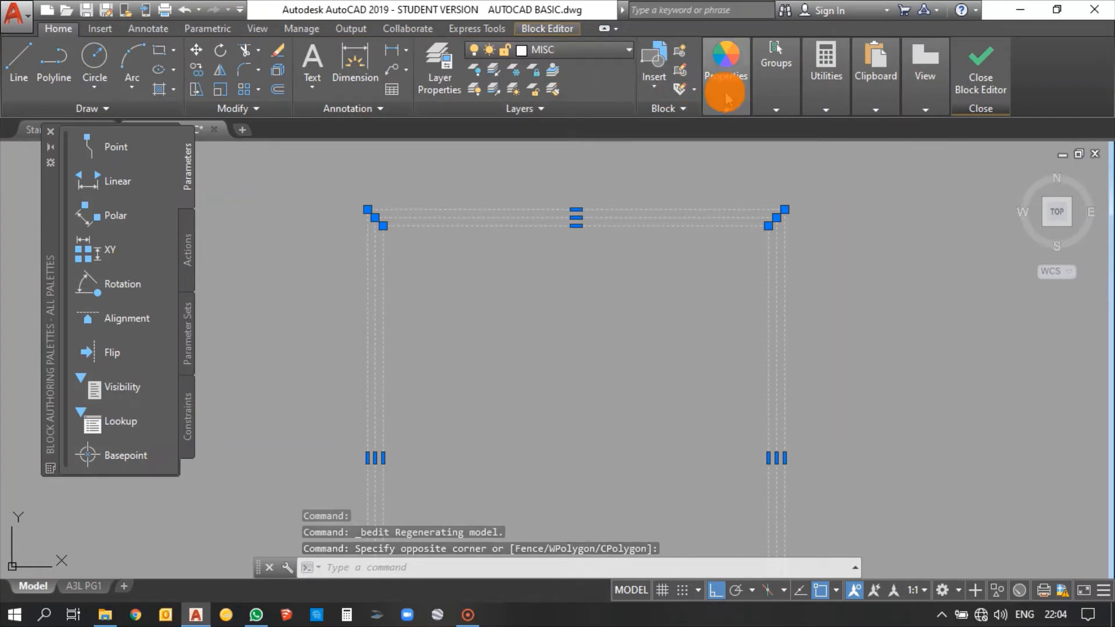
pyautogui.click(726, 96)
pyautogui.click(852, 129)
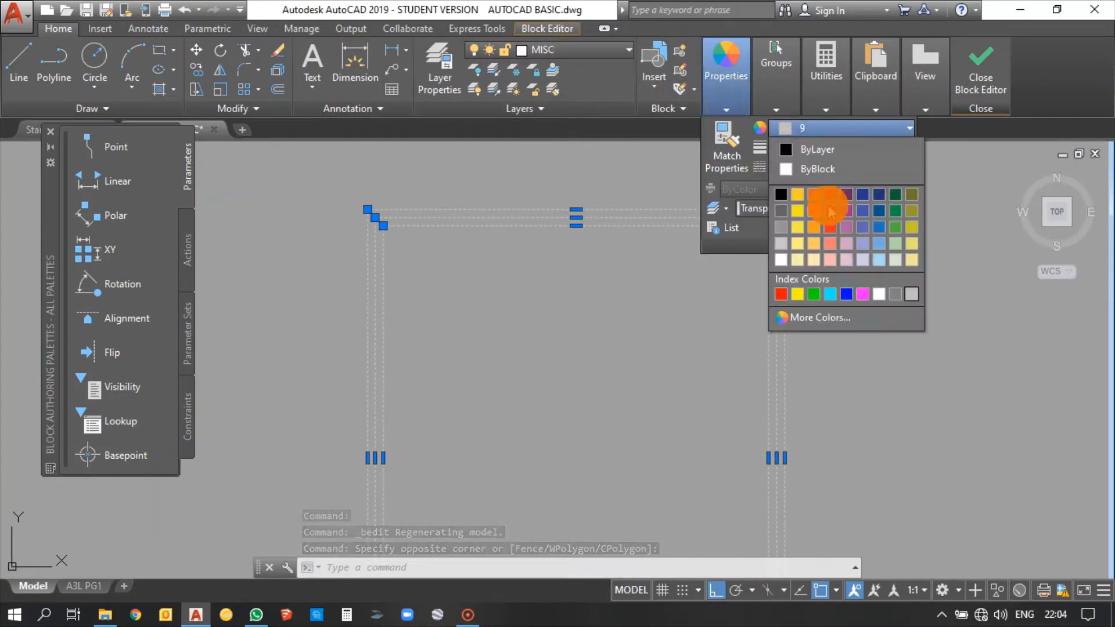
pyautogui.click(781, 295)
pyautogui.press('Escape')
pyautogui.press('Escape')
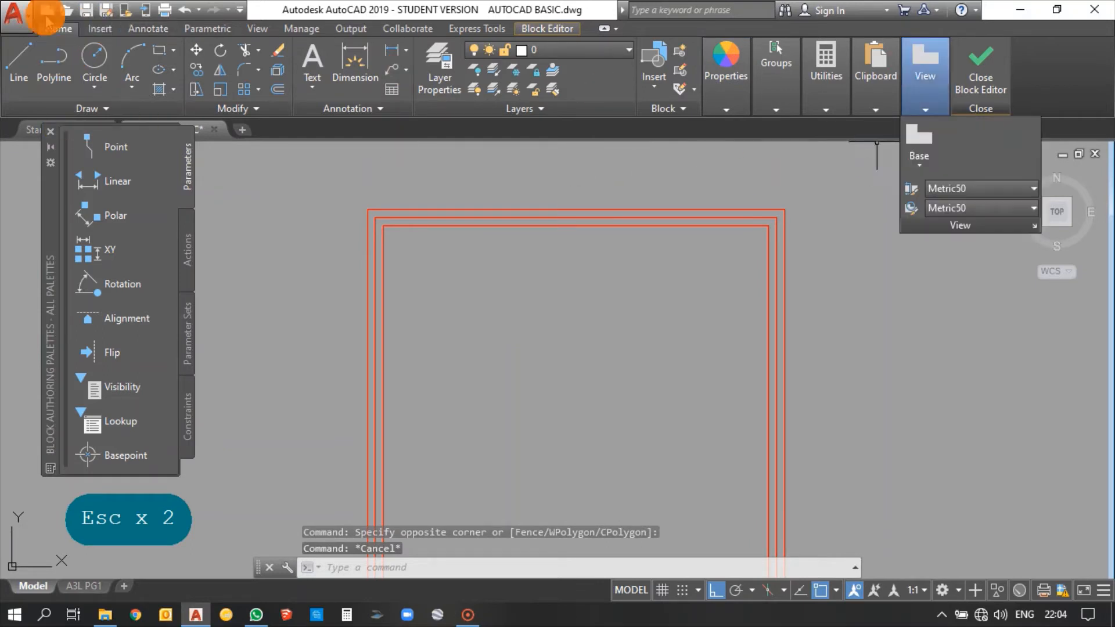
# Step: Examine the available colour, lineweight and linetype choices in the object properties
pyautogui.click(731, 113)
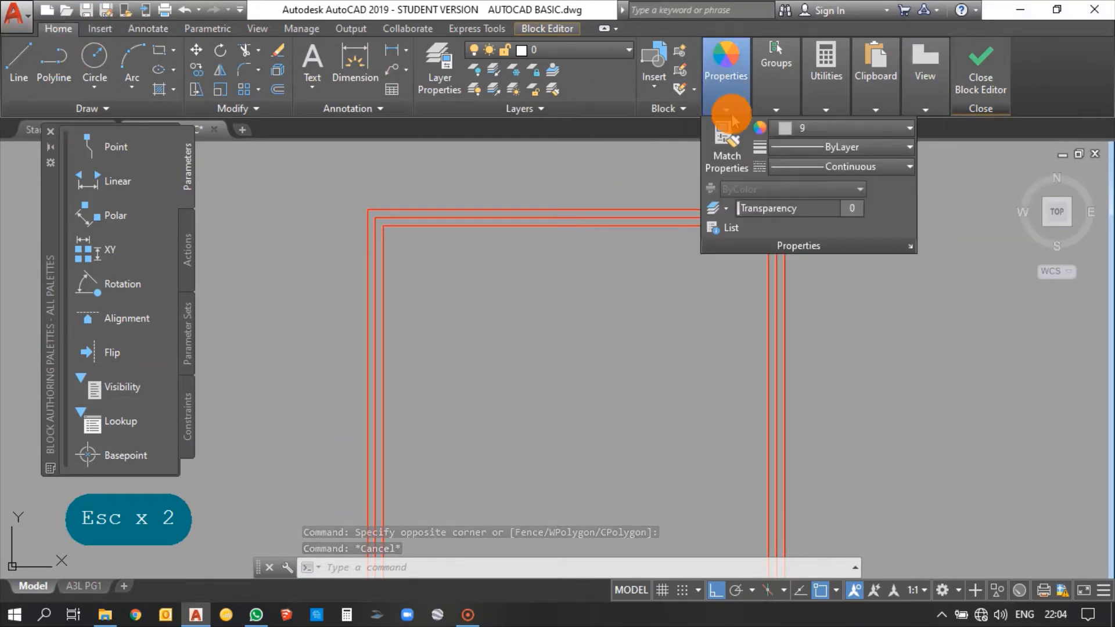
pyautogui.click(814, 129)
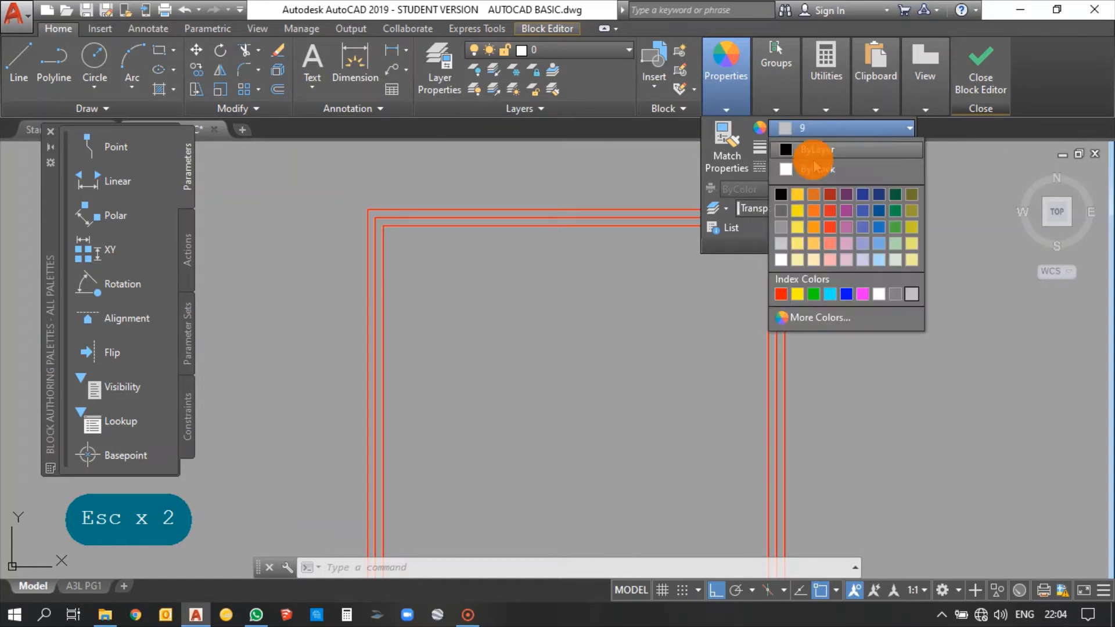
pyautogui.press('Escape')
pyautogui.click(822, 148)
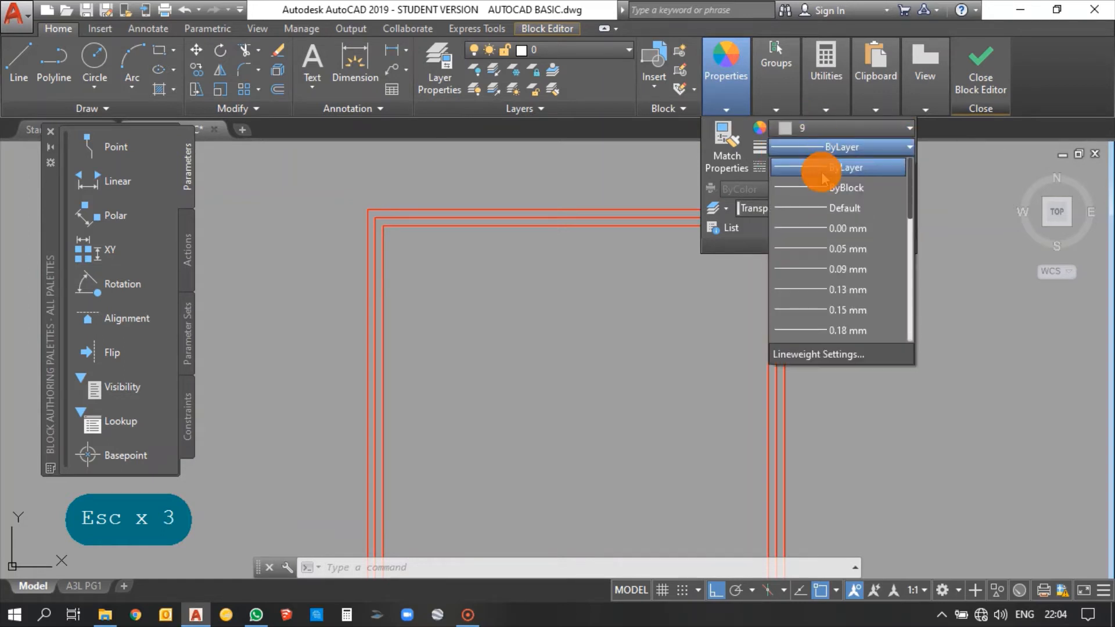
pyautogui.press('Escape')
pyautogui.click(811, 167)
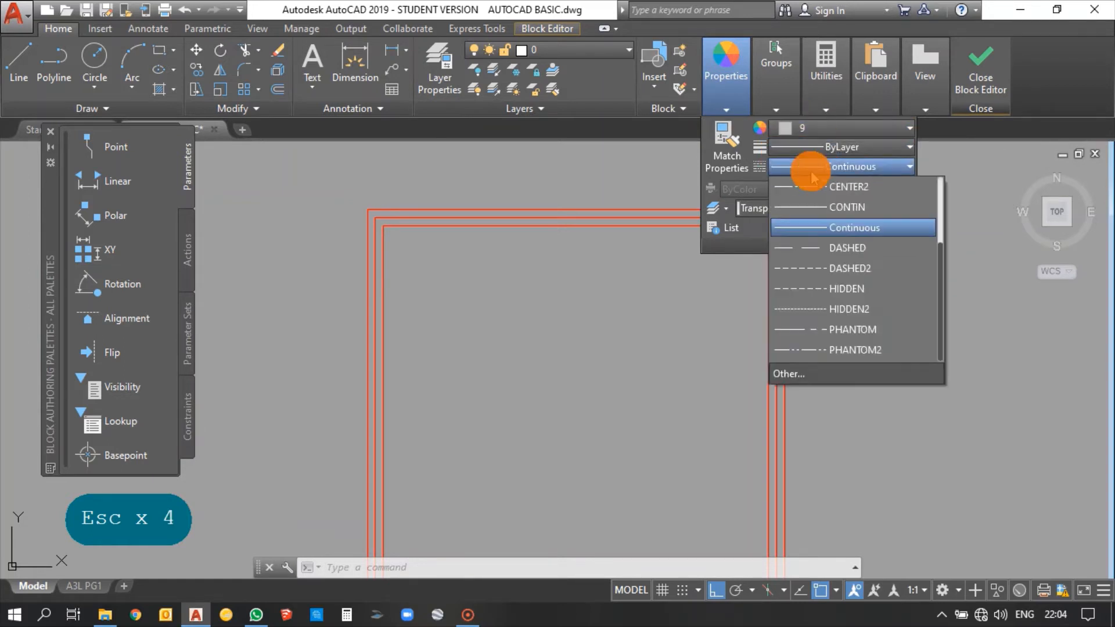
pyautogui.press('Escape')
pyautogui.press('Escape')
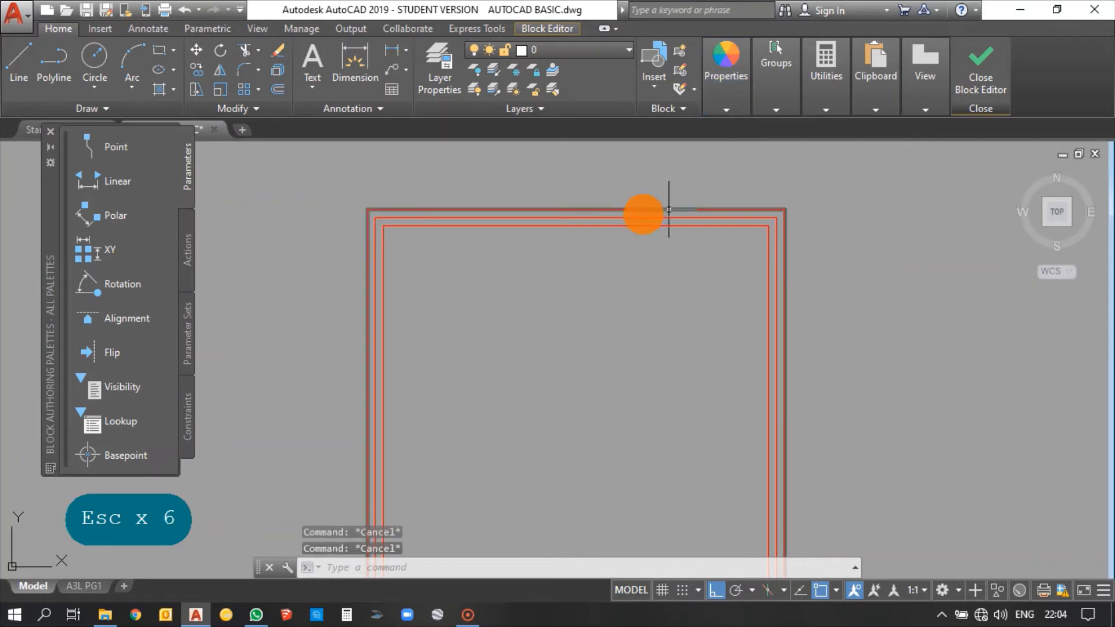
pyautogui.click(778, 93)
pyautogui.press('Escape')
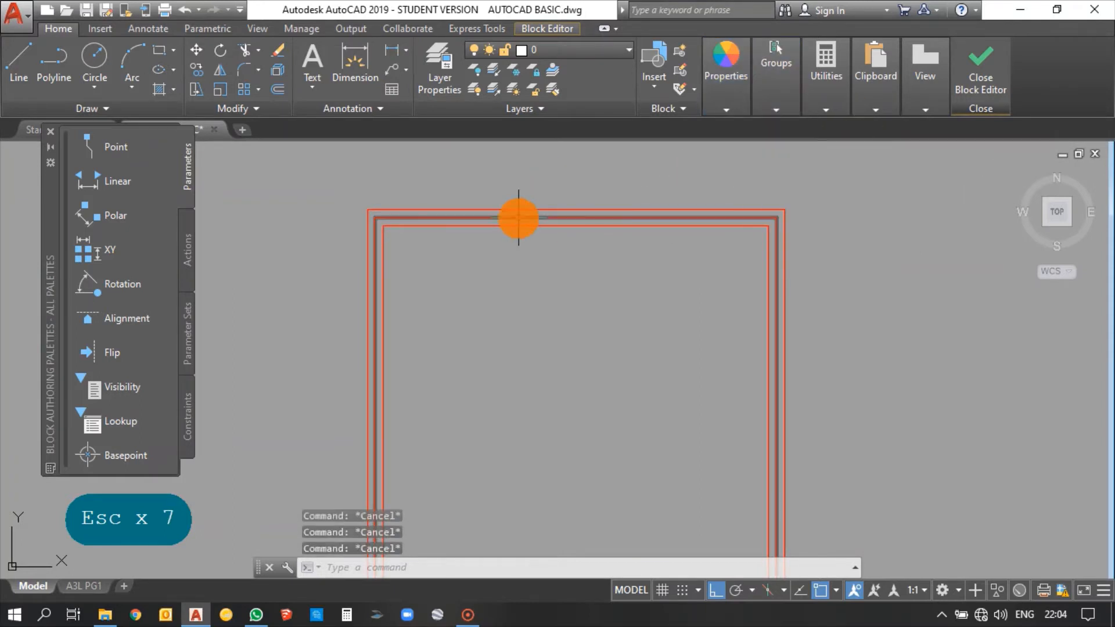
# Step: Close the Block Editor and save the changes to the block aa
pyautogui.scroll(-2, 612, 225)
pyautogui.click(996, 77)
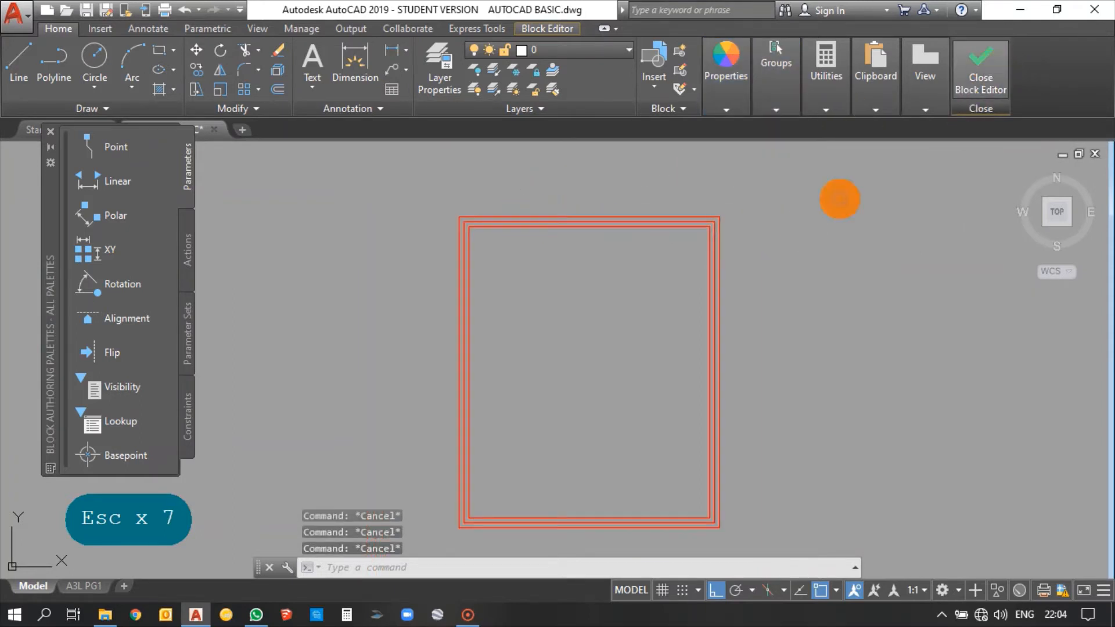
pyautogui.click(569, 270)
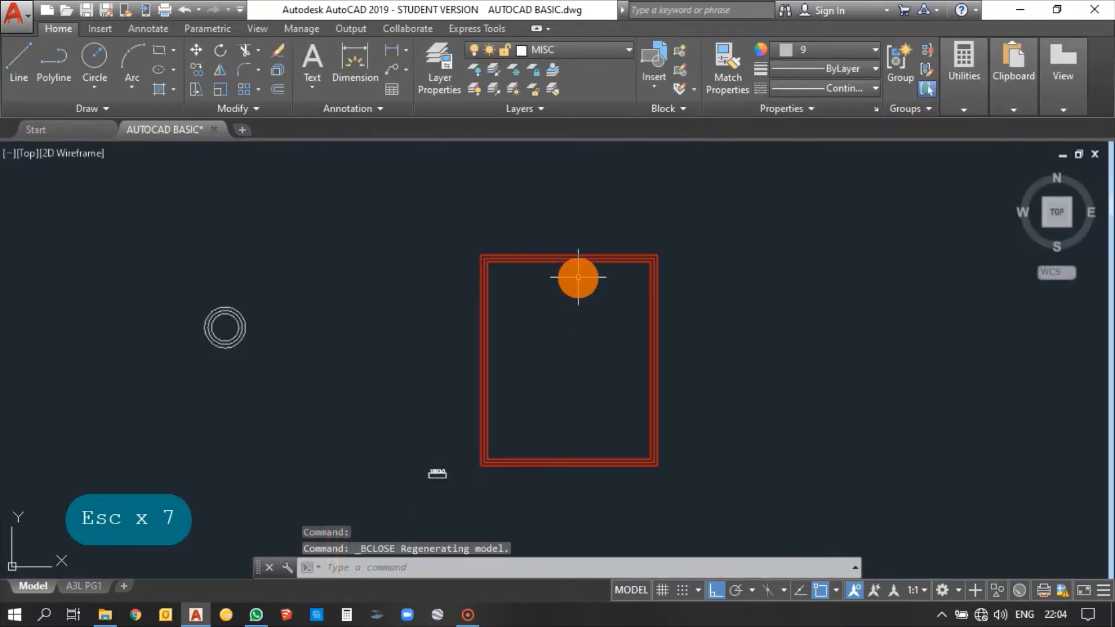
pyautogui.scroll(2, 565, 287)
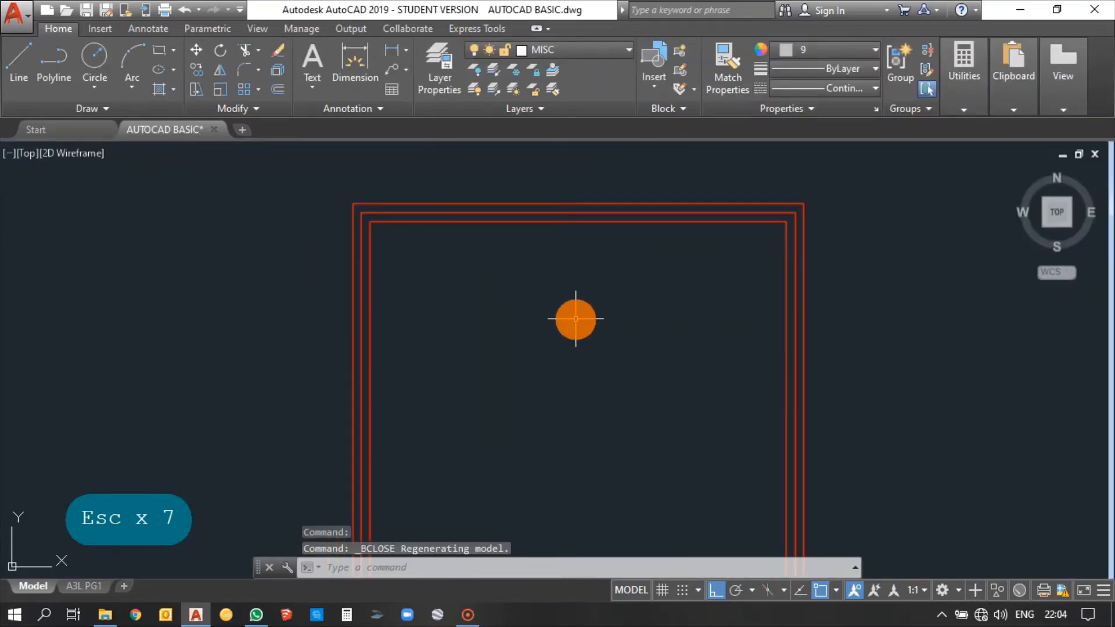
# Step: Explode the red block of three nested rectangles into separate rectangles
pyautogui.scroll(-1, 575, 284)
pyautogui.scroll(-4, 575, 285)
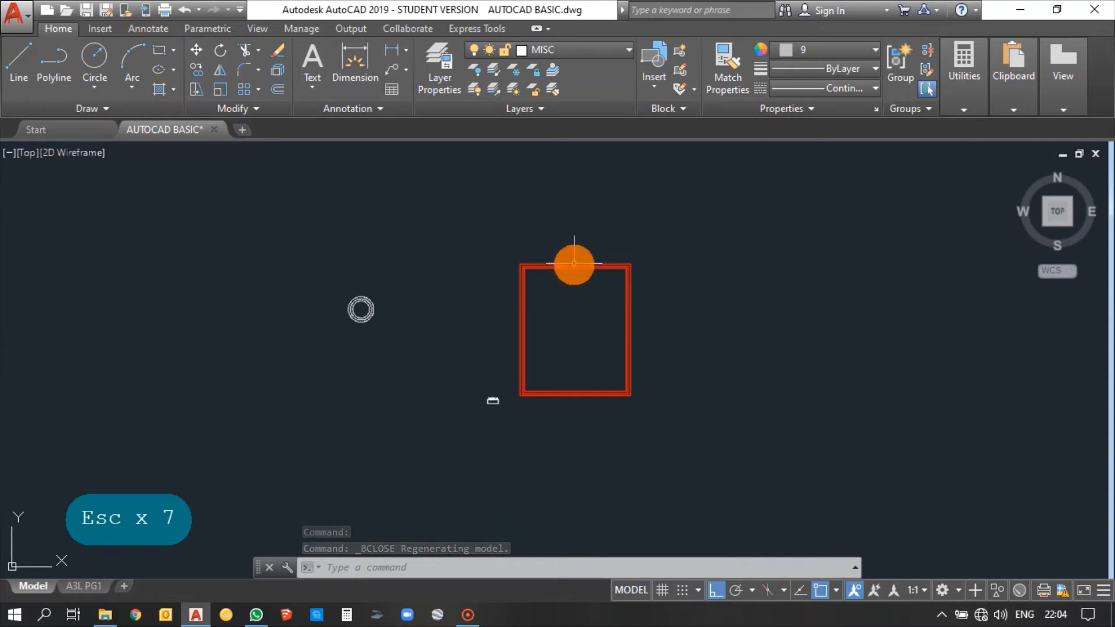
pyautogui.scroll(6, 574, 263)
pyautogui.scroll(-6, 575, 233)
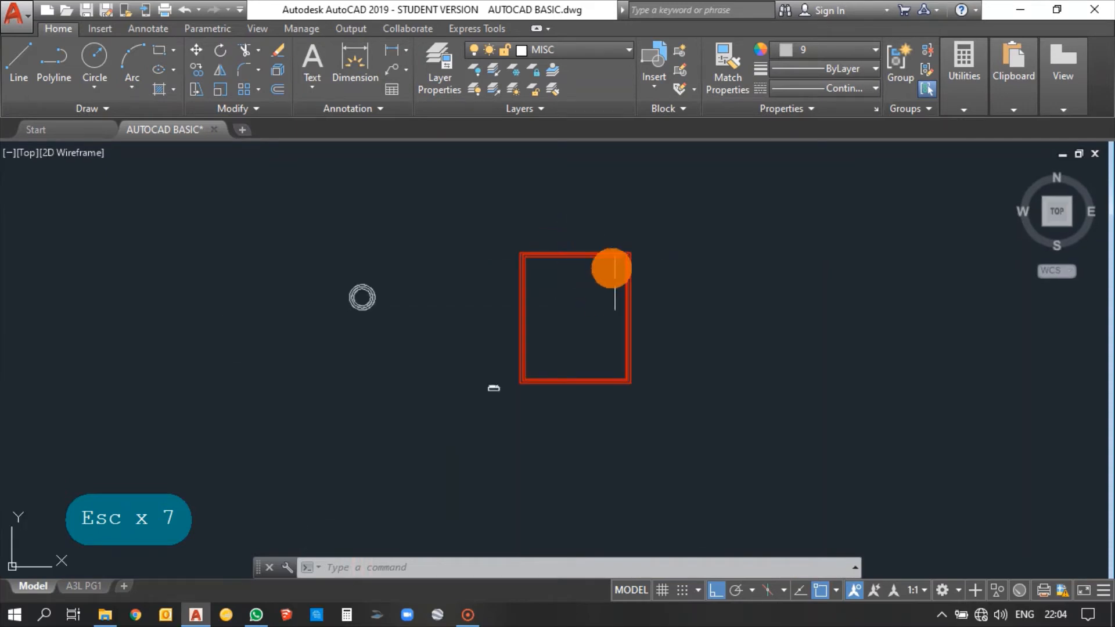
pyautogui.scroll(6, 615, 269)
pyautogui.click(616, 314)
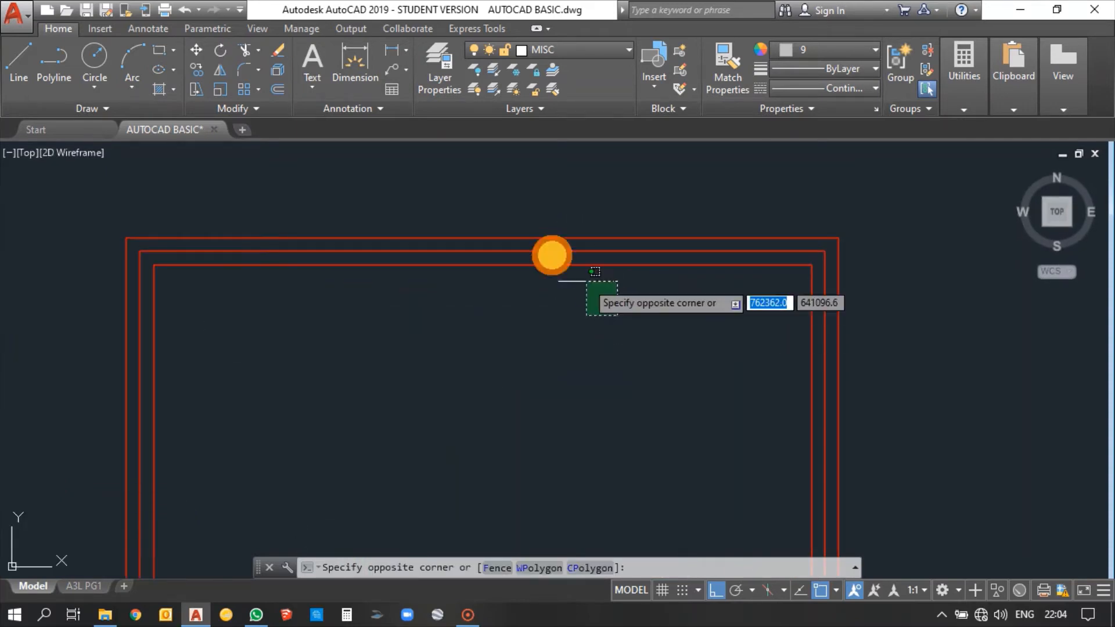
pyautogui.click(512, 236)
pyautogui.scroll(-5, 512, 236)
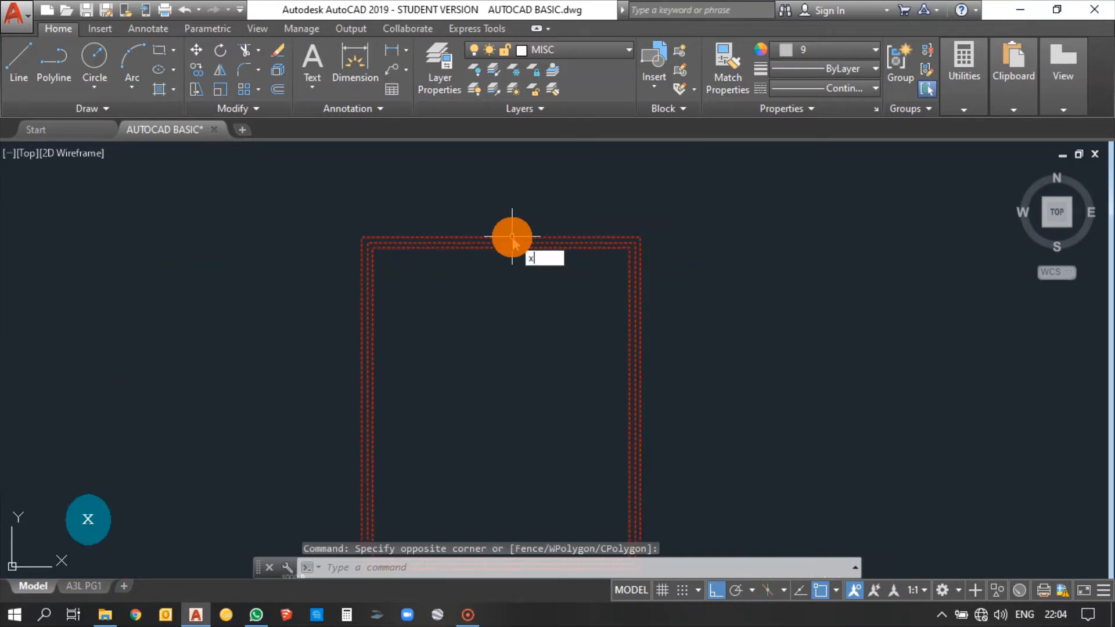
pyautogui.press('space')
pyautogui.scroll(5, 523, 256)
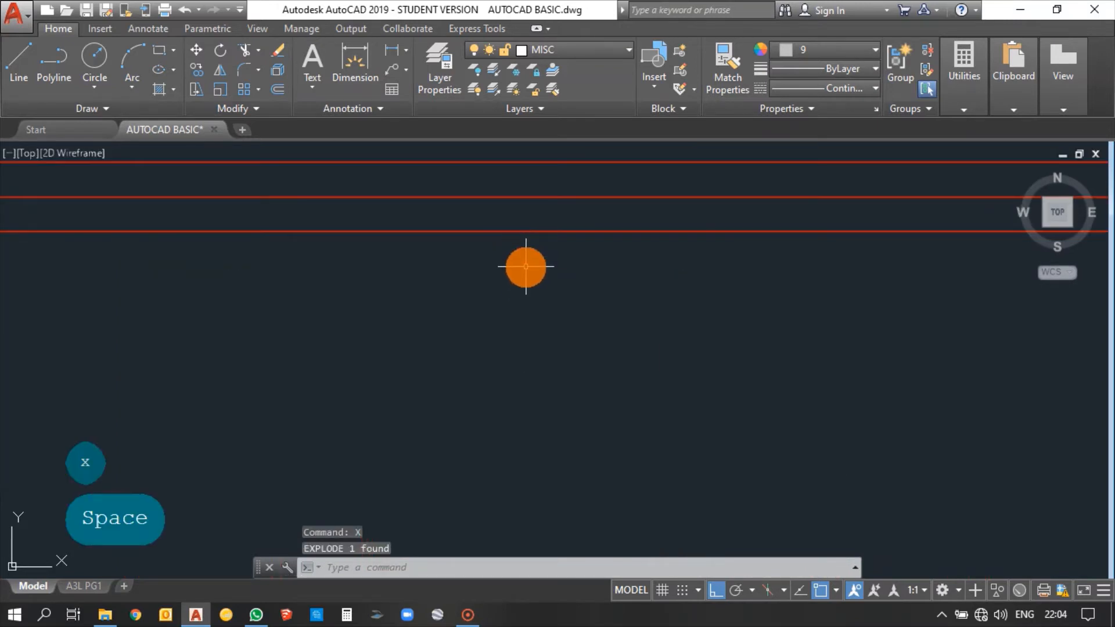
# Step: Select the innermost red rectangle to check whether it is a separate object, and clear the selection
pyautogui.click(526, 267)
pyautogui.scroll(-4, 530, 256)
pyautogui.click(541, 258)
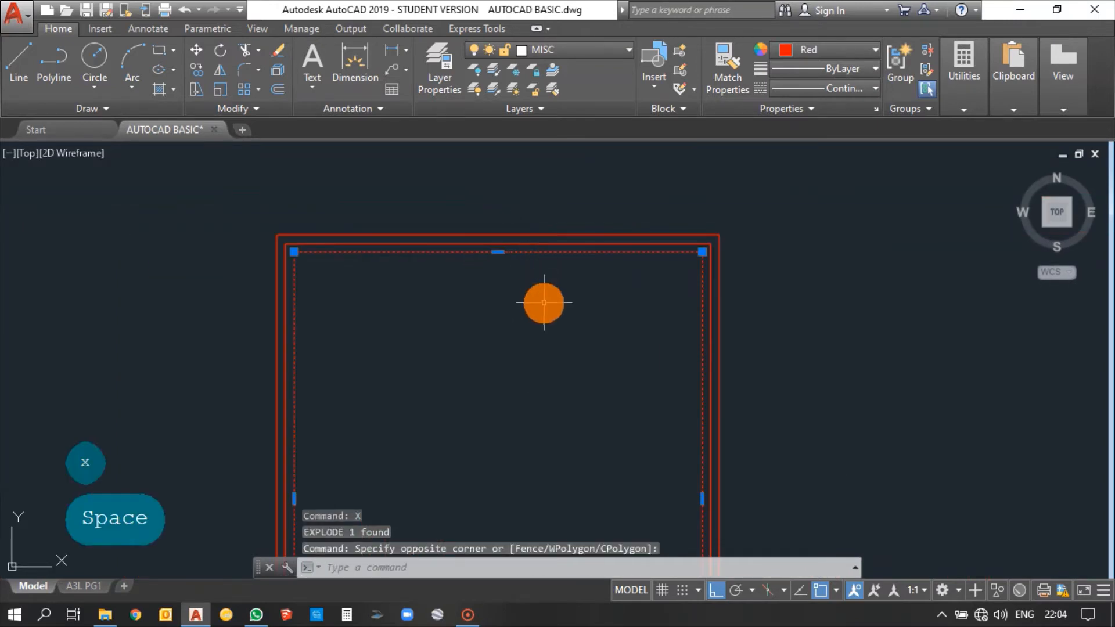
pyautogui.scroll(3, 547, 248)
pyautogui.press('Escape')
pyautogui.scroll(-3, 543, 248)
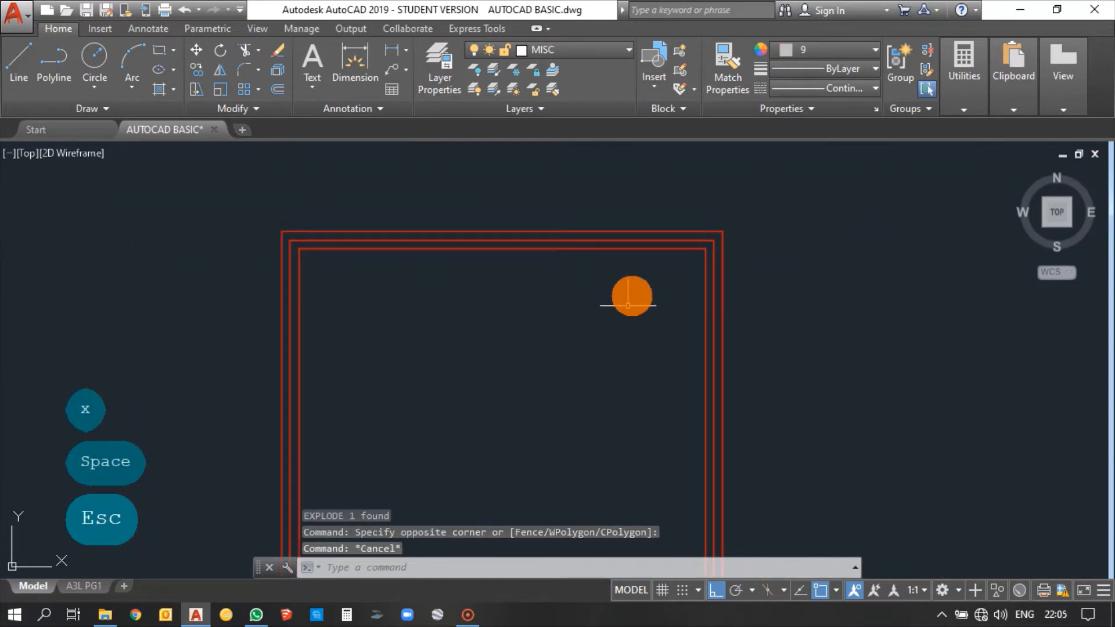
# Step: Explode the innermost red rectangle into individual lines
pyautogui.scroll(3, 629, 306)
pyautogui.click(635, 237)
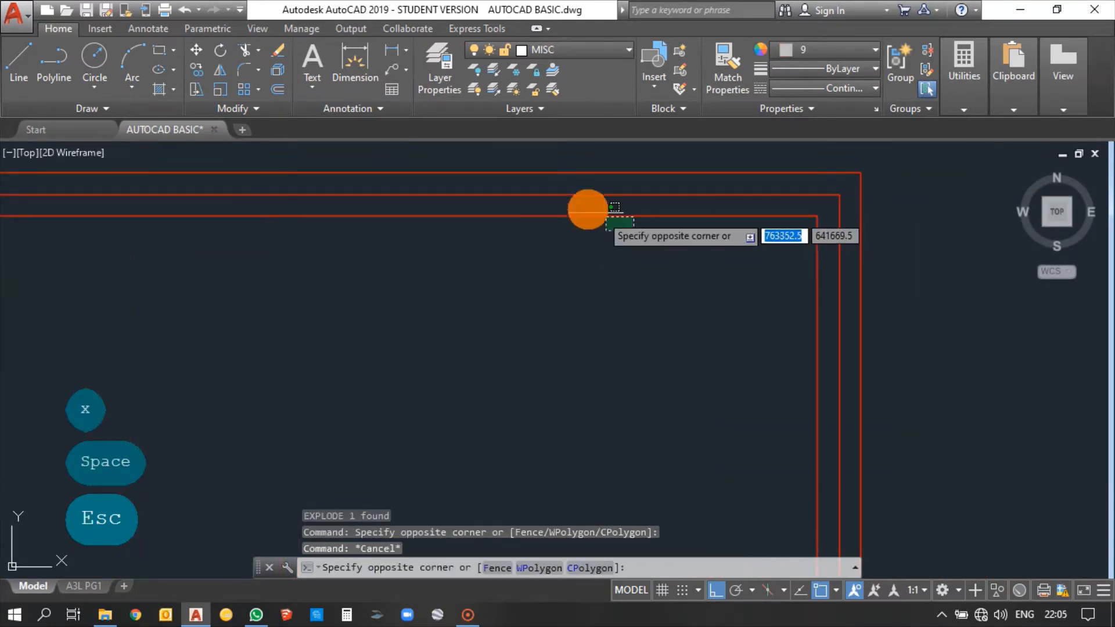
pyautogui.scroll(-4, 595, 242)
pyautogui.click(614, 251)
pyautogui.press('x')
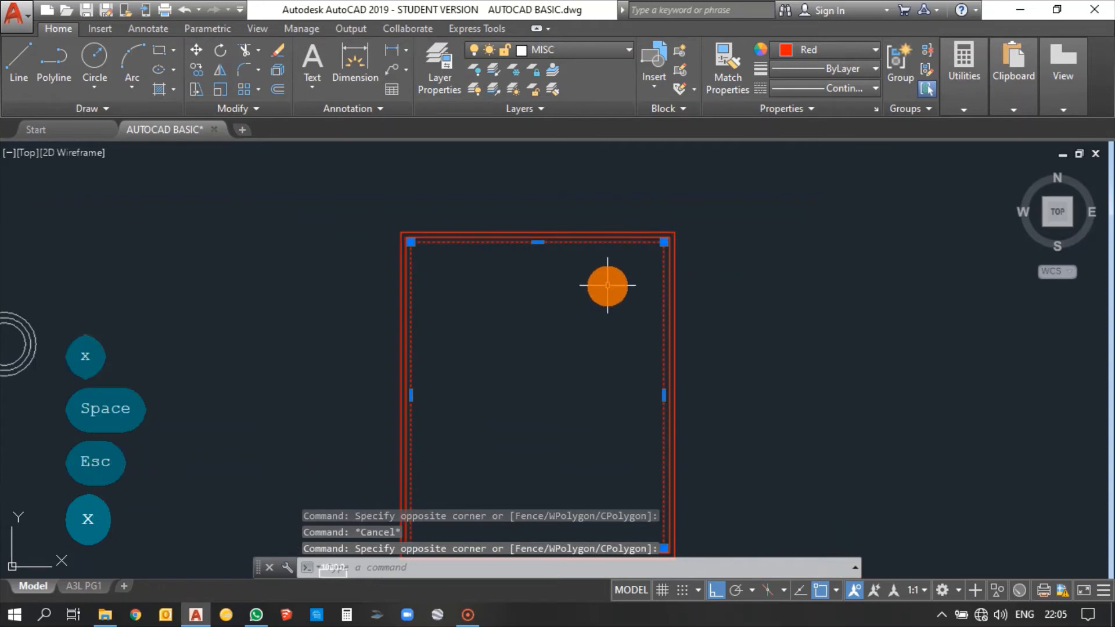
pyautogui.press('space')
# Step: Select the upper and right edges of the exploded inner rectangle to check that they are separate lines, and clear the selection
pyautogui.scroll(3, 640, 254)
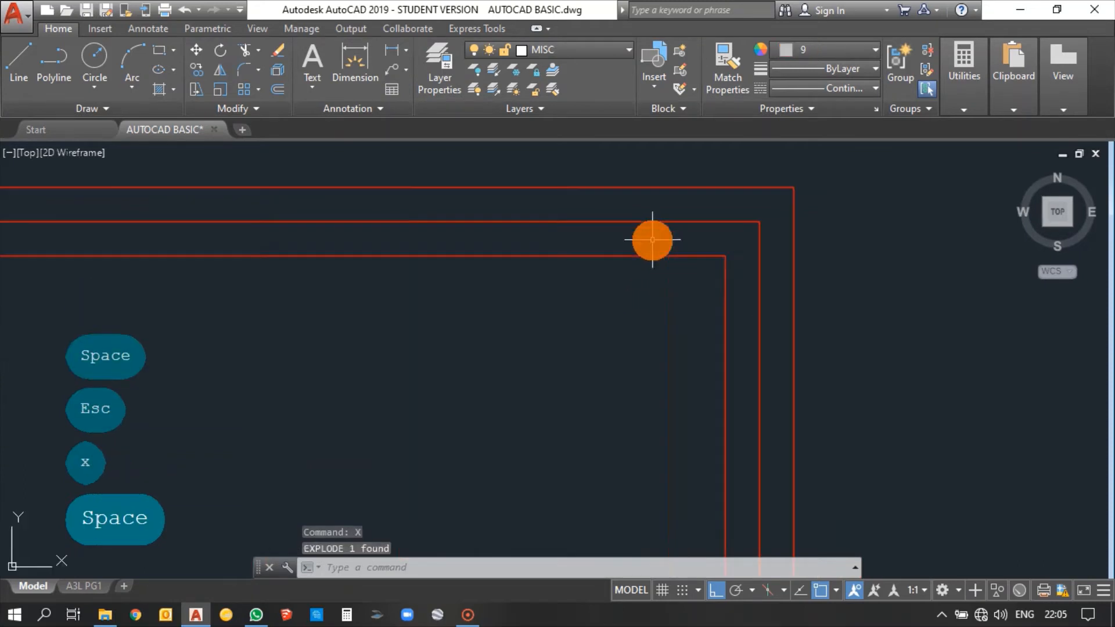
pyautogui.click(725, 254)
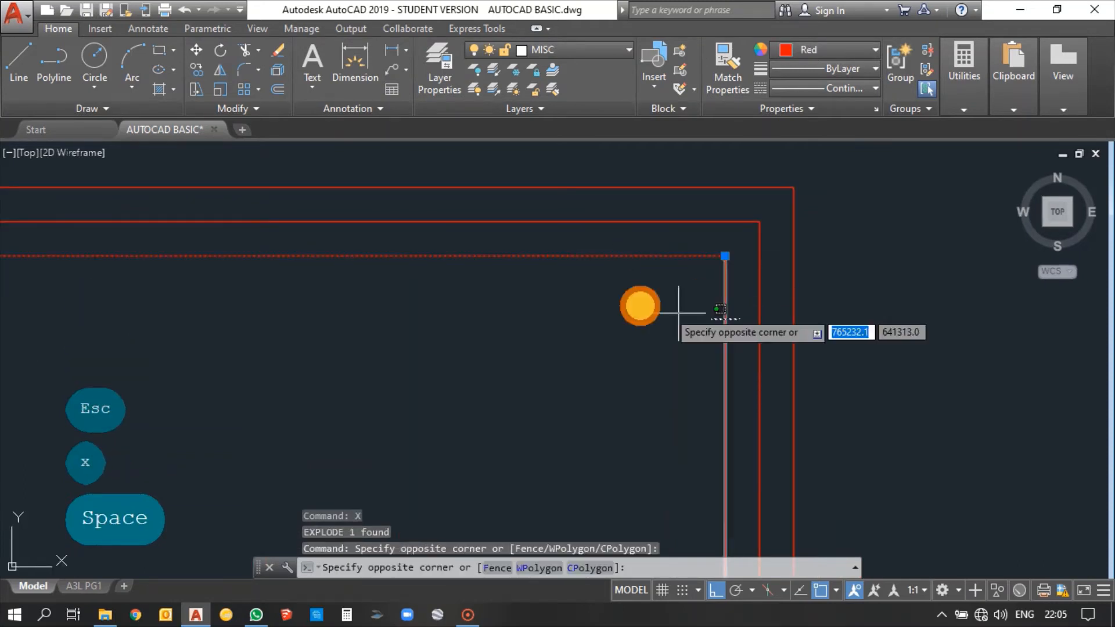
pyautogui.press('Escape')
pyautogui.scroll(-10, 577, 283)
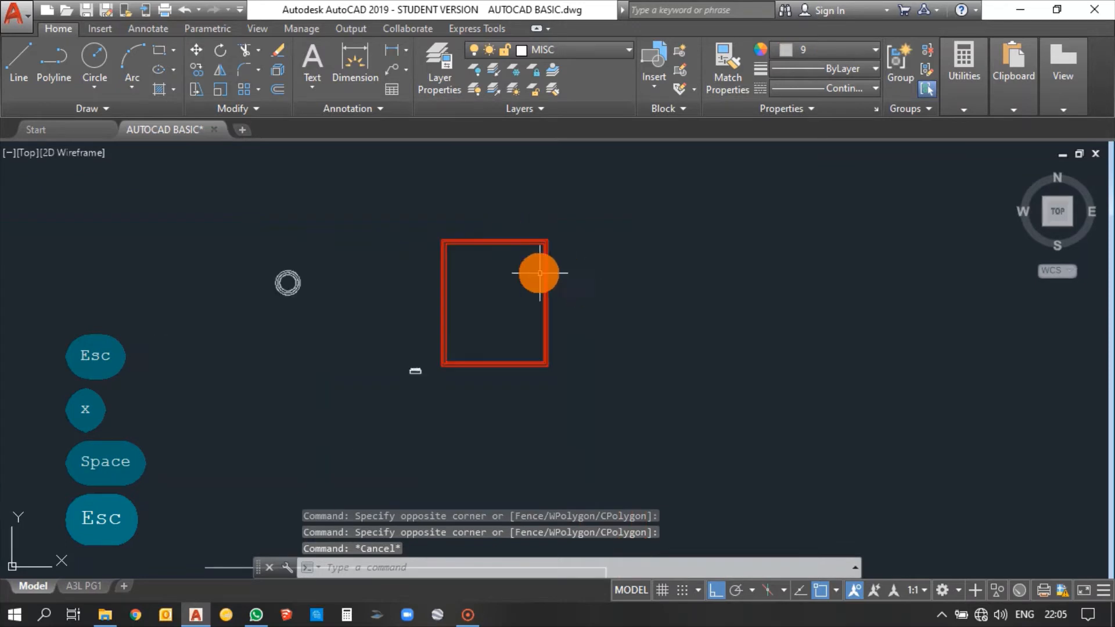
pyautogui.scroll(4, 468, 247)
pyautogui.scroll(-4, 468, 247)
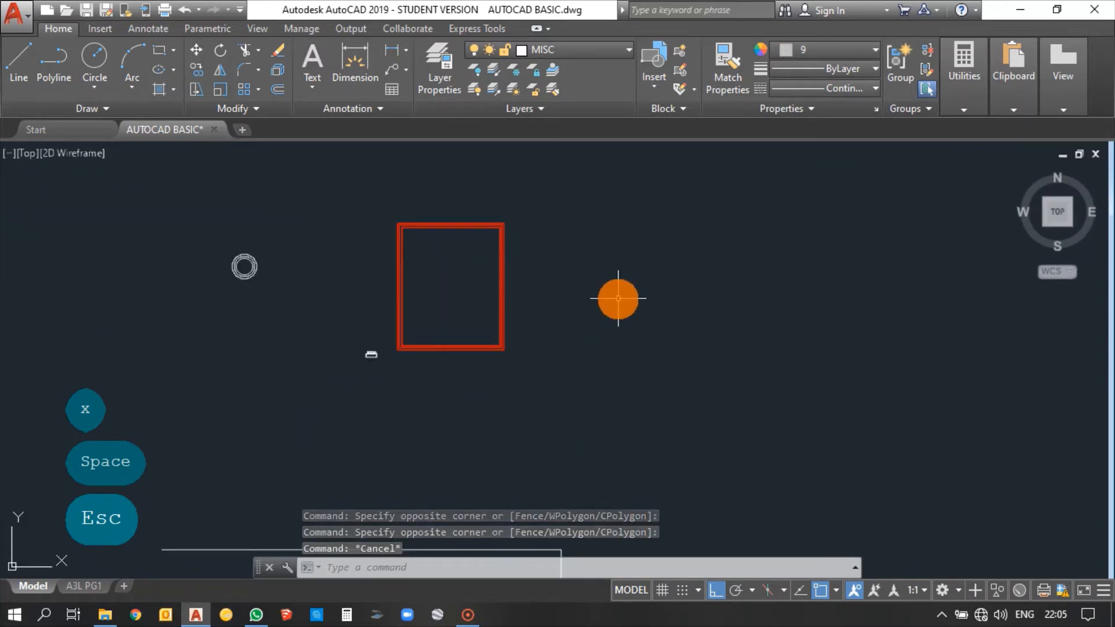
# Step: Draw an open five-segment polyline beside the red rectangles: a long horizontal run followed by an almost closed square
pyautogui.write('pl')
pyautogui.press('space')
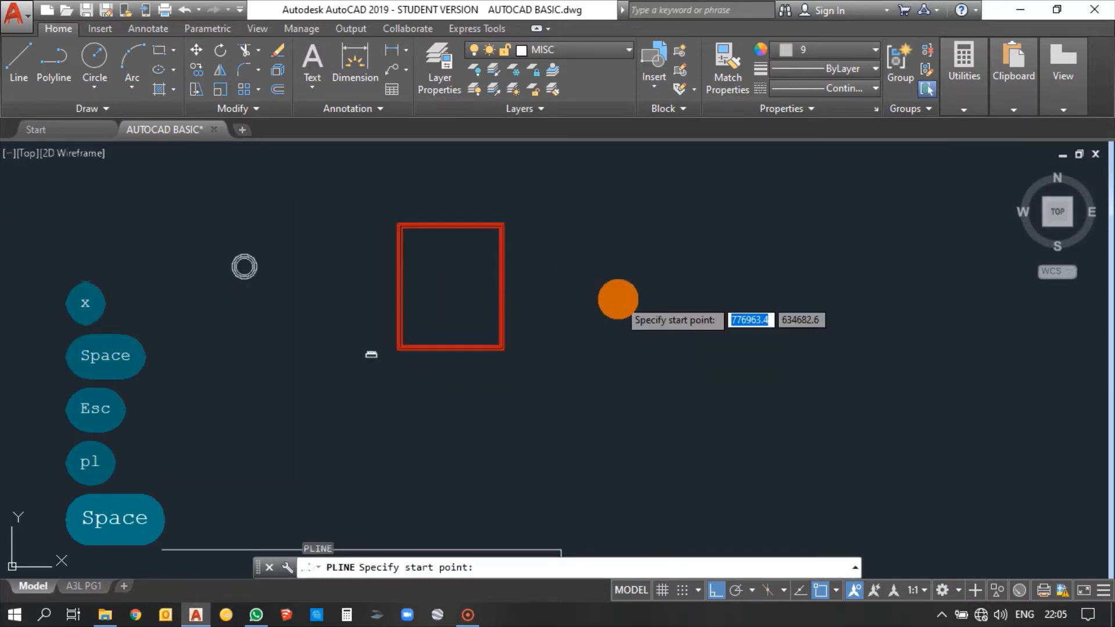
pyautogui.click(618, 299)
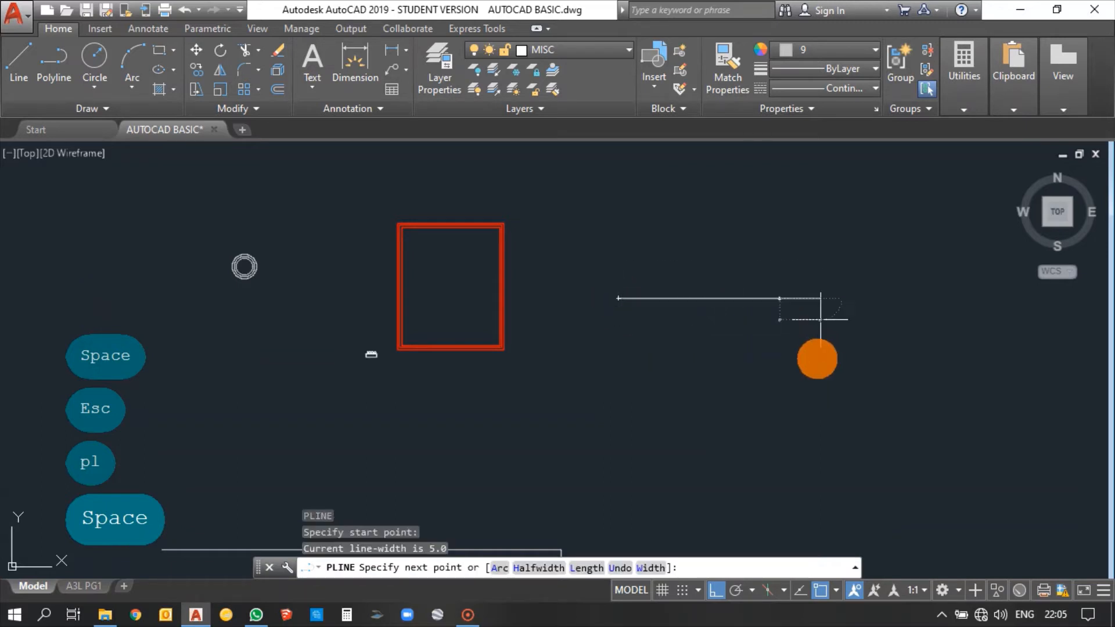
pyautogui.click(821, 319)
pyautogui.click(815, 386)
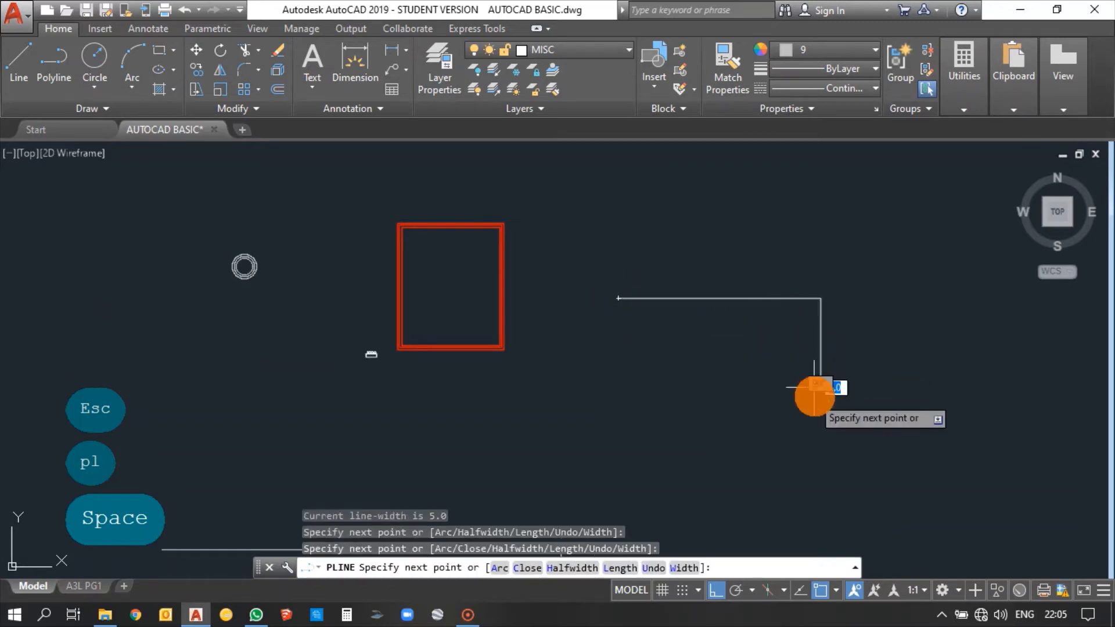
pyautogui.click(920, 390)
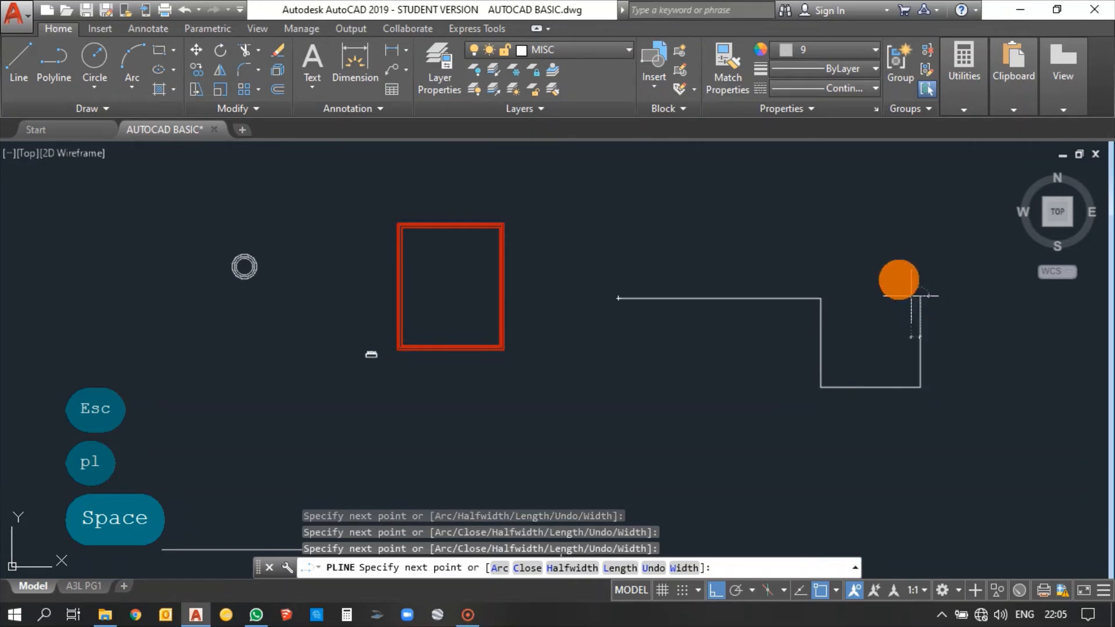
pyautogui.click(921, 296)
pyautogui.click(833, 297)
pyautogui.press('Escape')
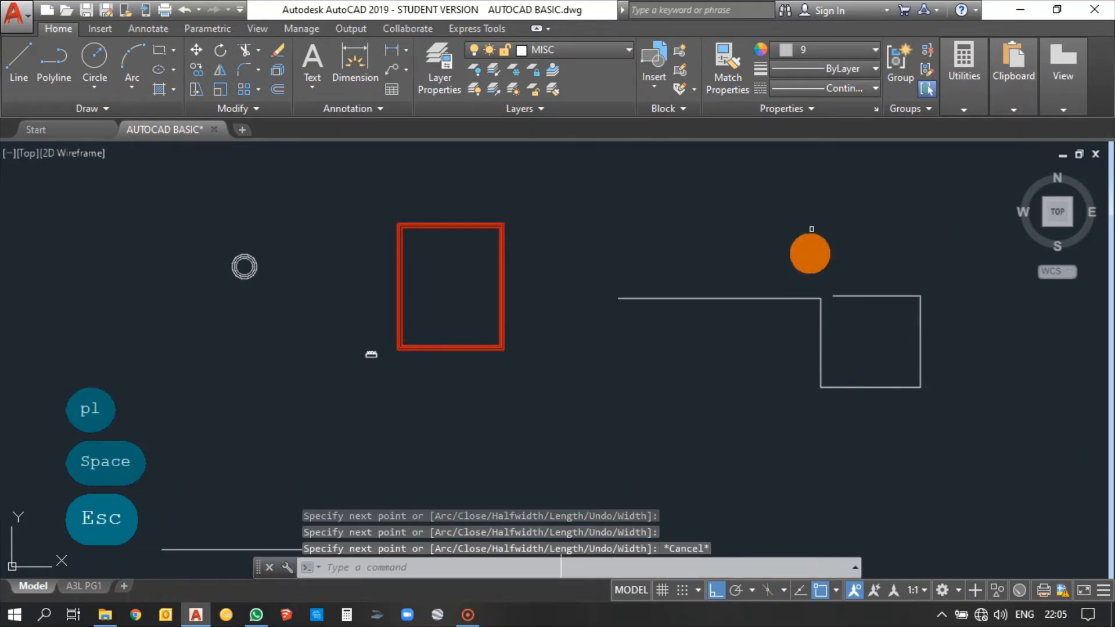
# Step: Select the new polyline to examine how its segments belong to one object, and clear the selection
pyautogui.scroll(-4, 615, 294)
pyautogui.scroll(4, 702, 301)
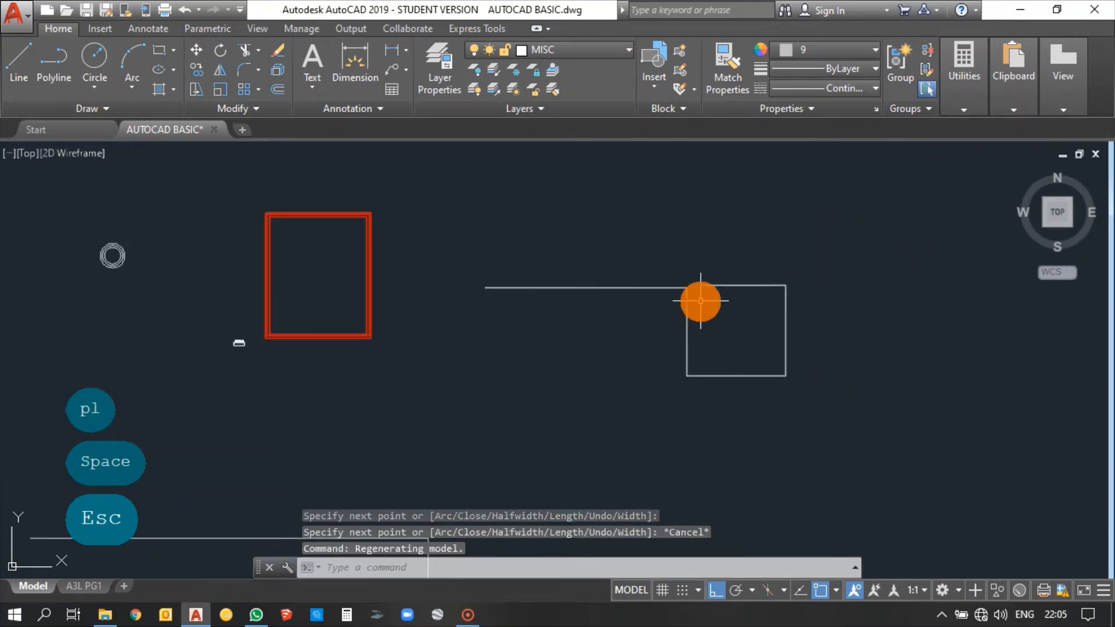
pyautogui.click(610, 317)
pyautogui.click(567, 248)
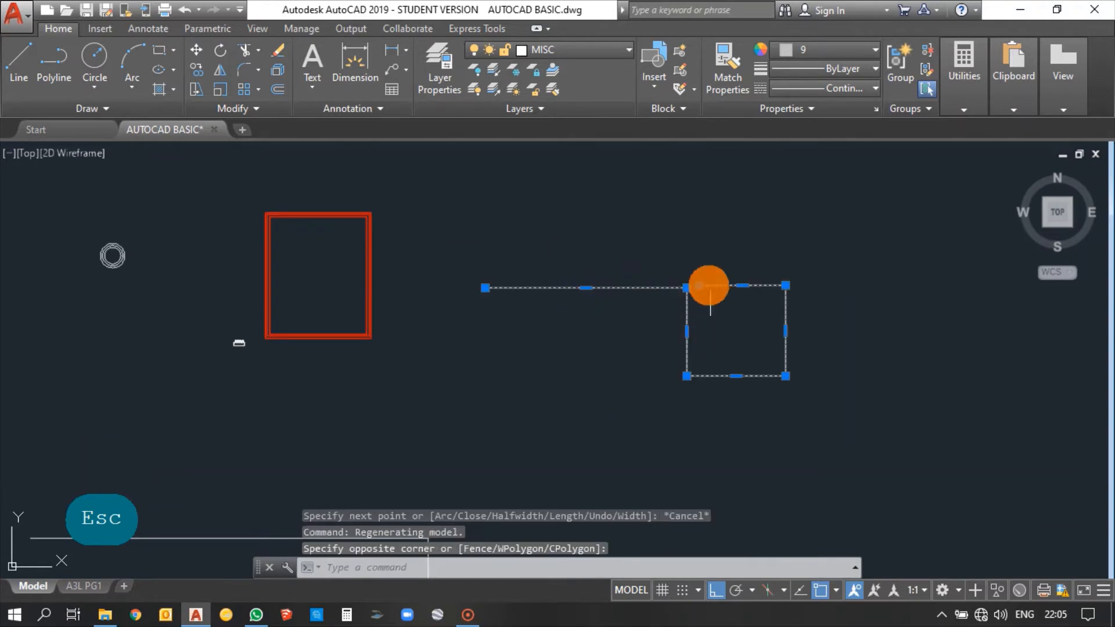
pyautogui.scroll(5, 708, 285)
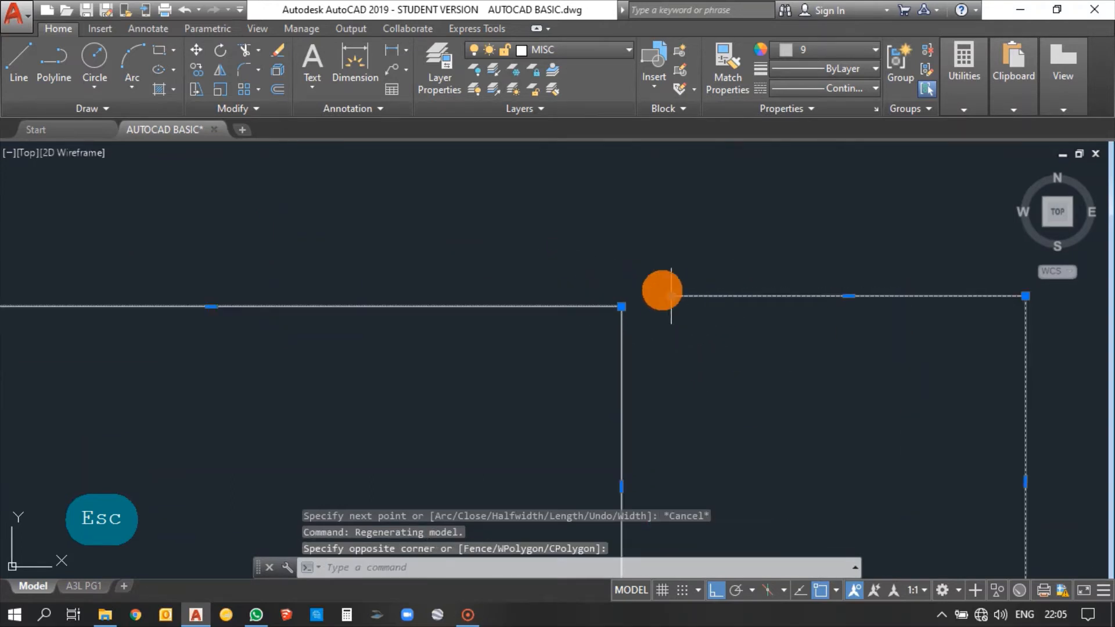
pyautogui.scroll(-3, 591, 253)
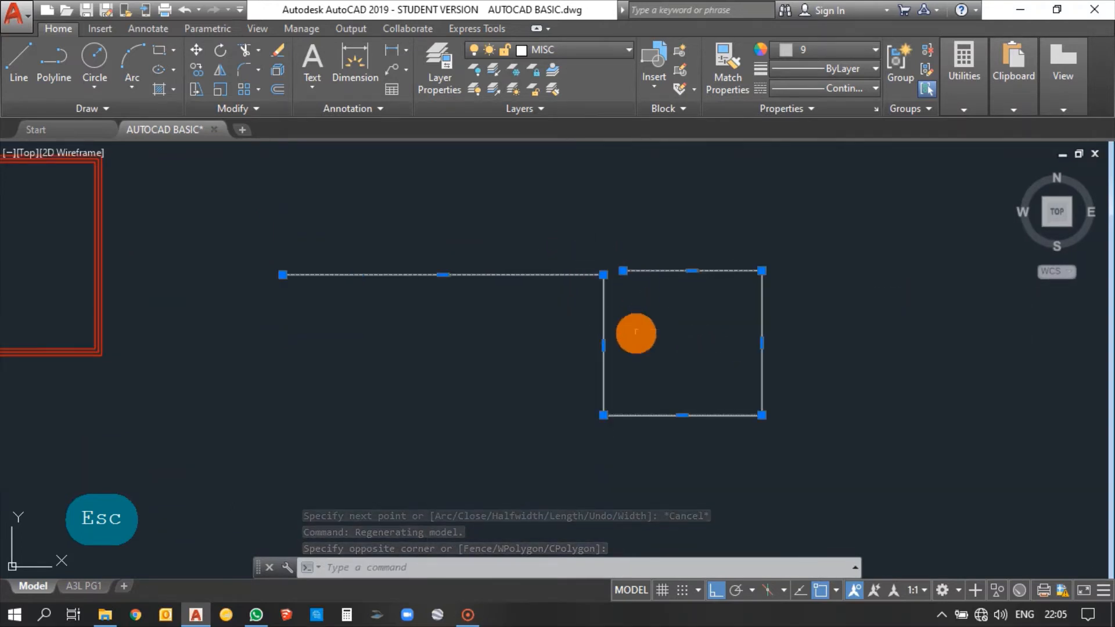
pyautogui.click(625, 270)
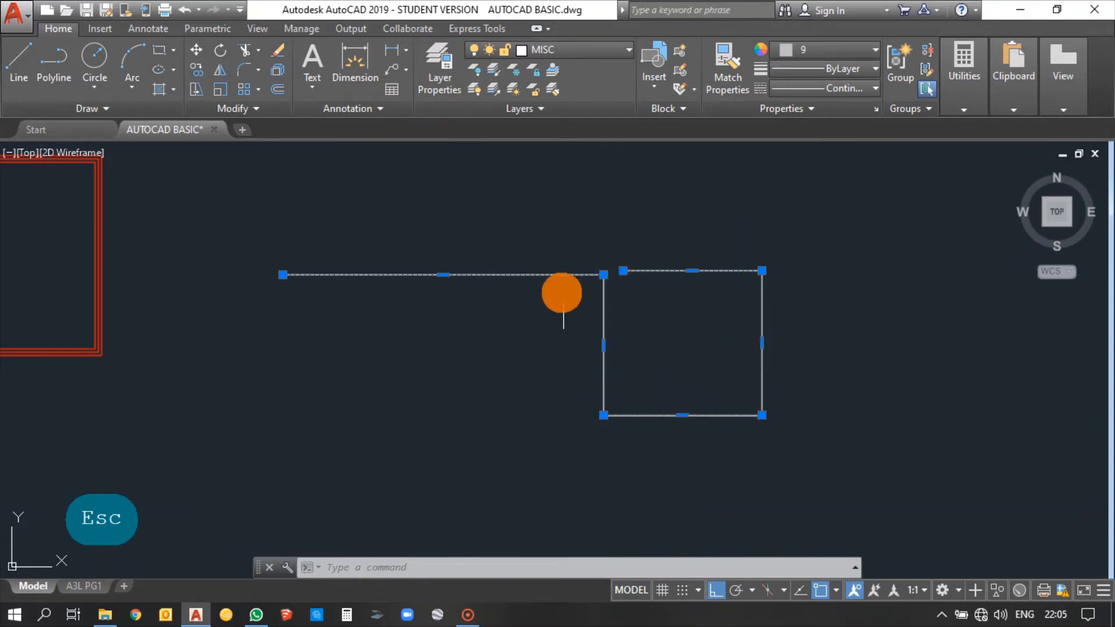
pyautogui.press('Escape')
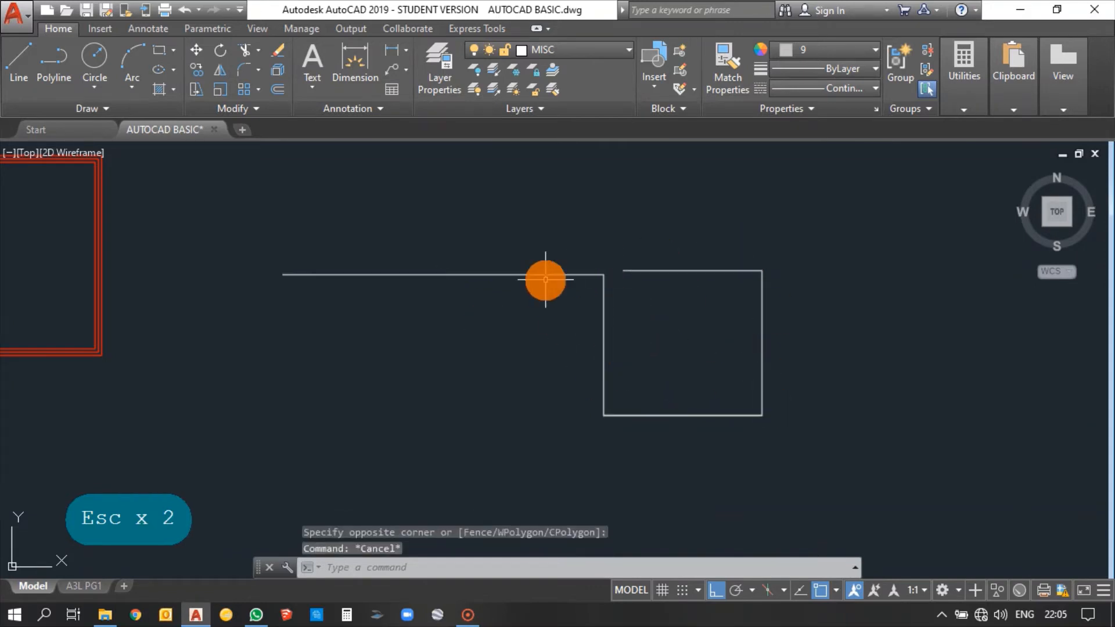
# Step: Draw a four-sided, not quite closed rectangular multiline below the polyline, with the upper side about 19,905 units long
pyautogui.scroll(-3, 557, 261)
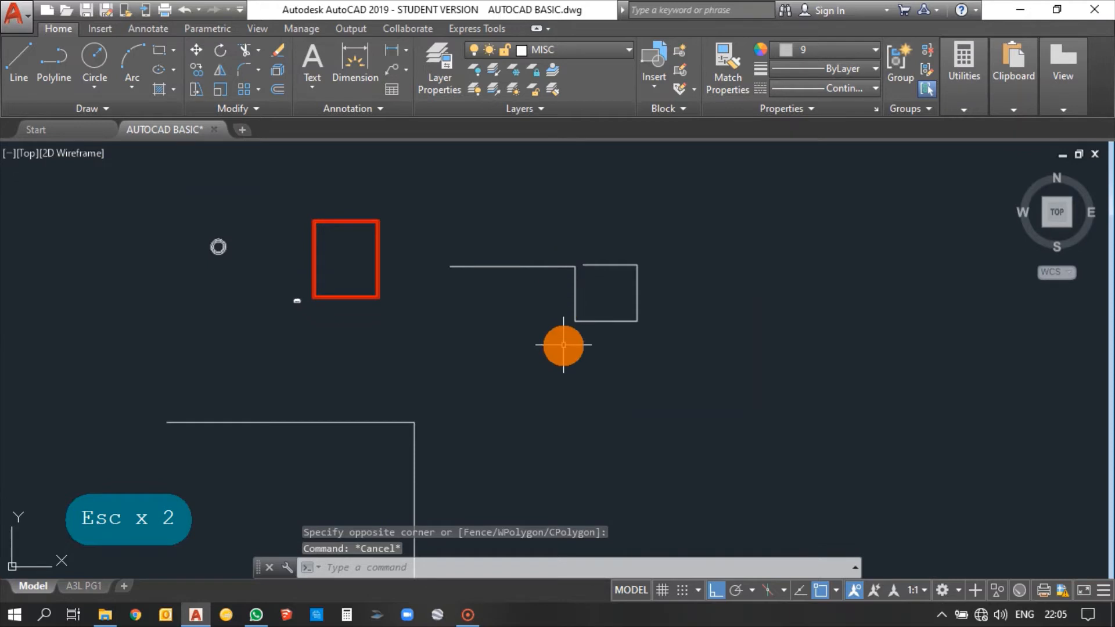
pyautogui.write('ml')
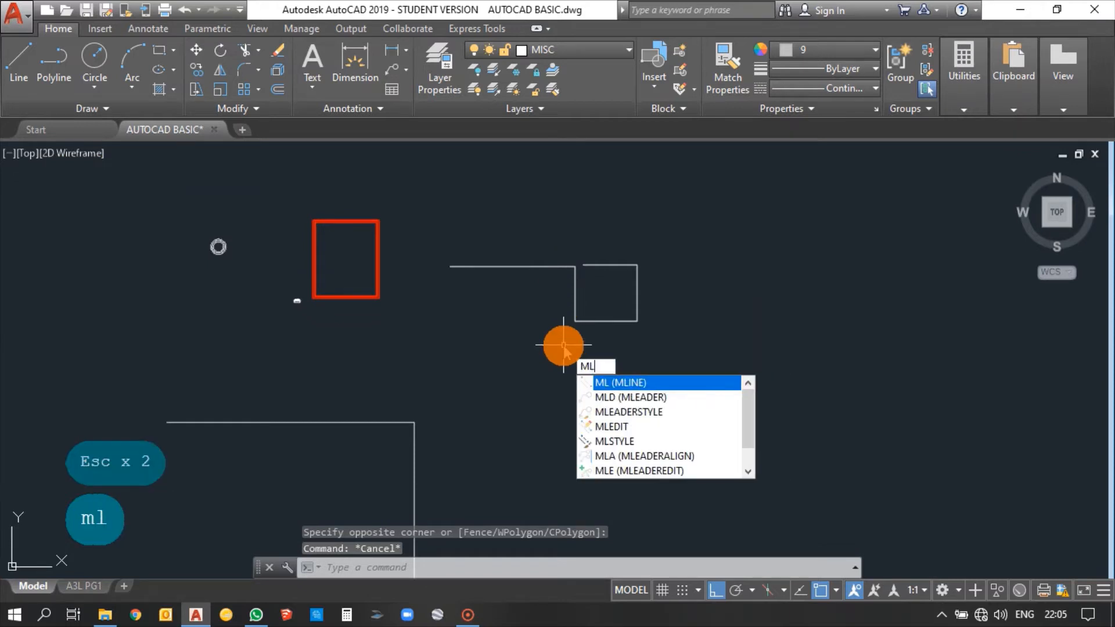
pyautogui.press('space')
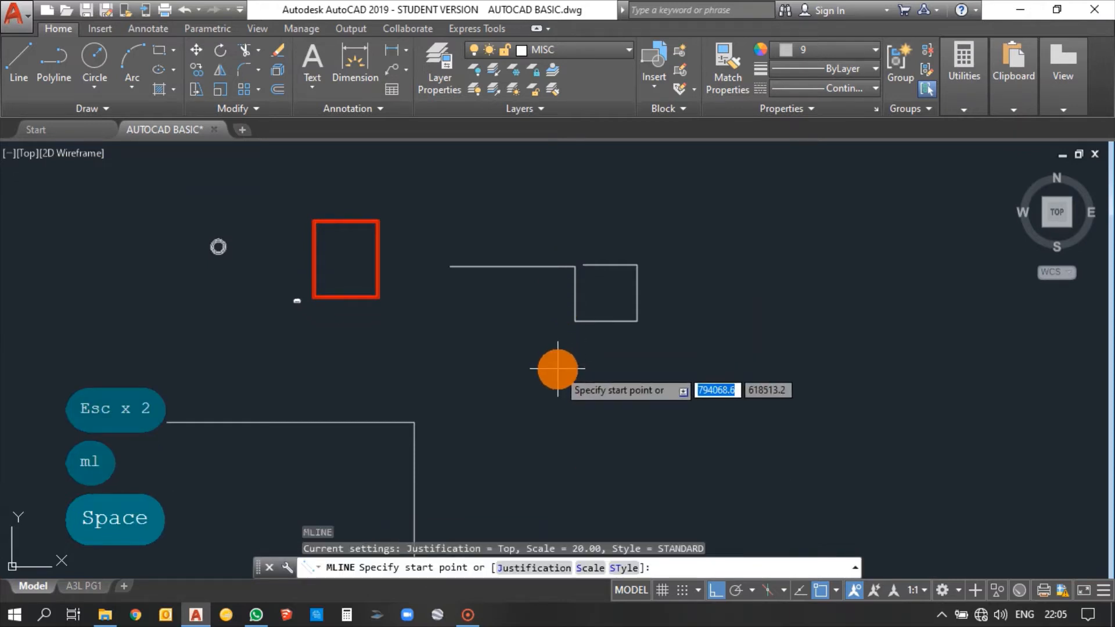
pyautogui.click(558, 369)
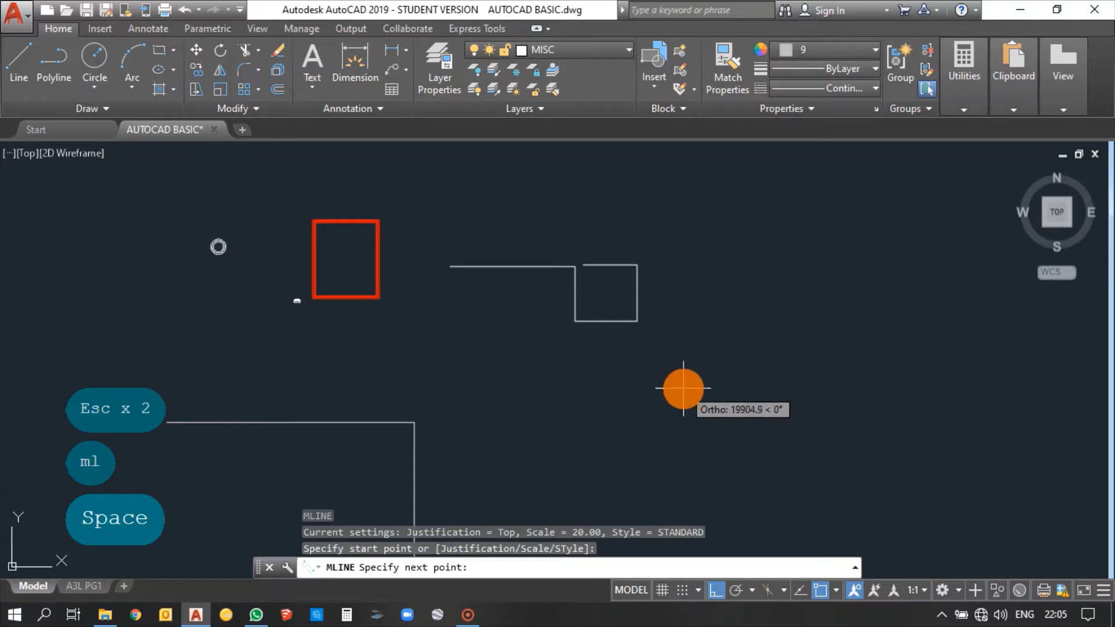
pyautogui.click(683, 388)
pyautogui.click(670, 452)
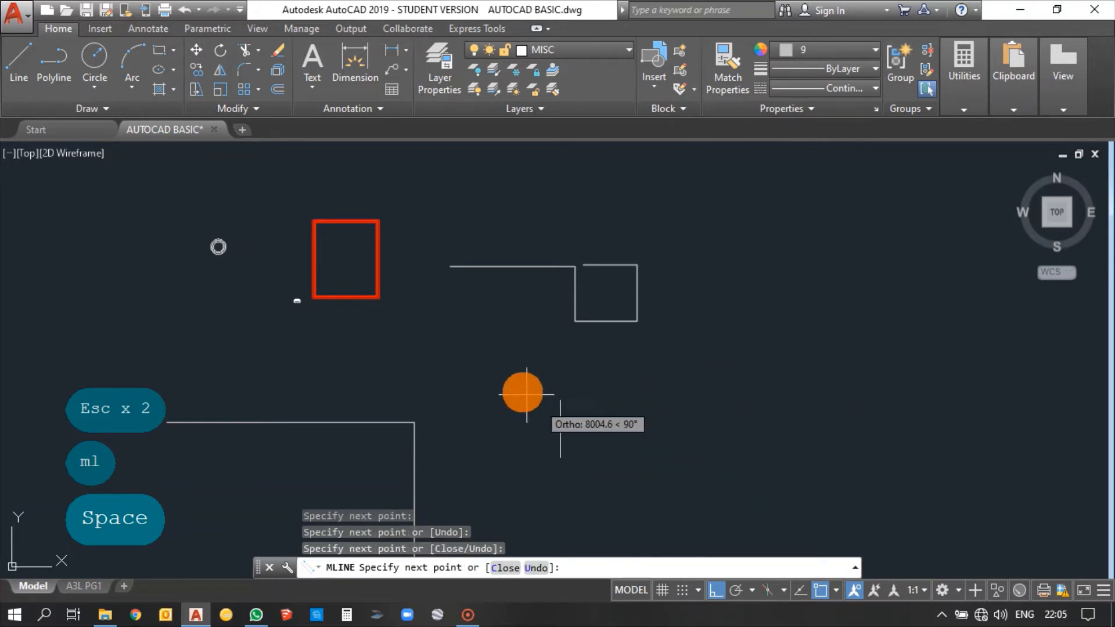
pyautogui.click(511, 380)
pyautogui.press('Escape')
# Step: Examine the parallel lines and the corner of the multiline rectangle up close
pyautogui.scroll(10, 610, 383)
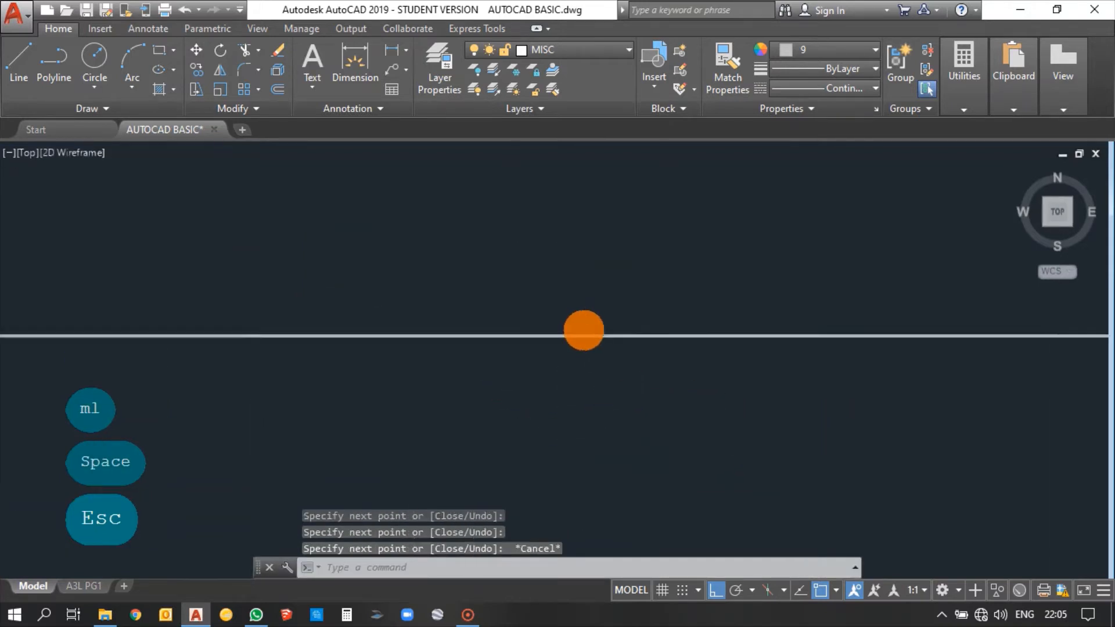
pyautogui.scroll(-8, 583, 331)
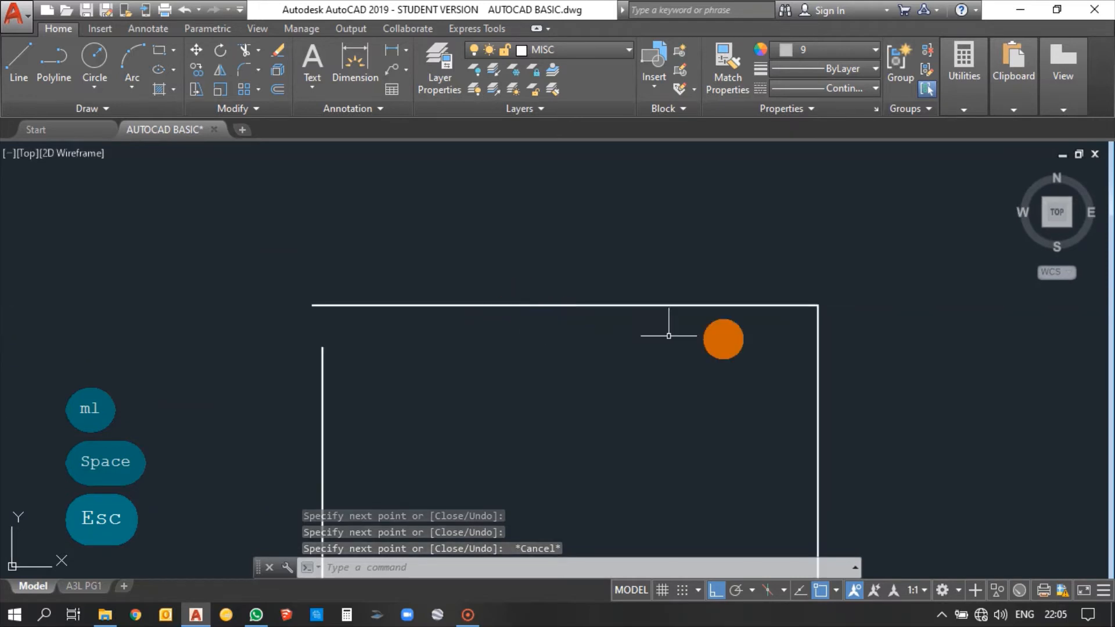
pyautogui.scroll(5, 796, 301)
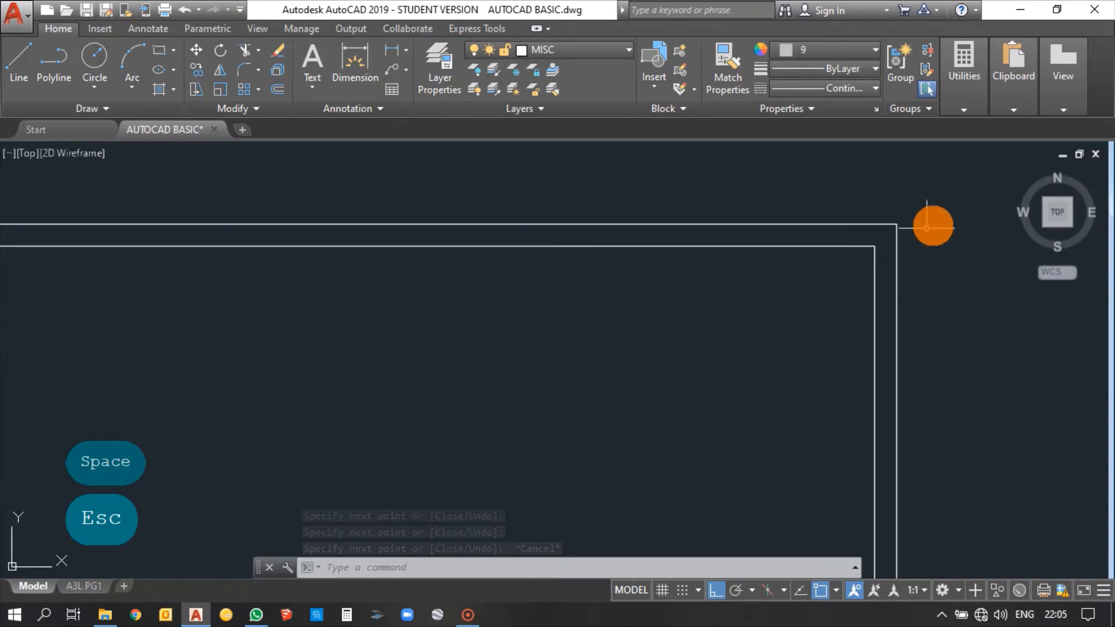
pyautogui.scroll(-5, 755, 296)
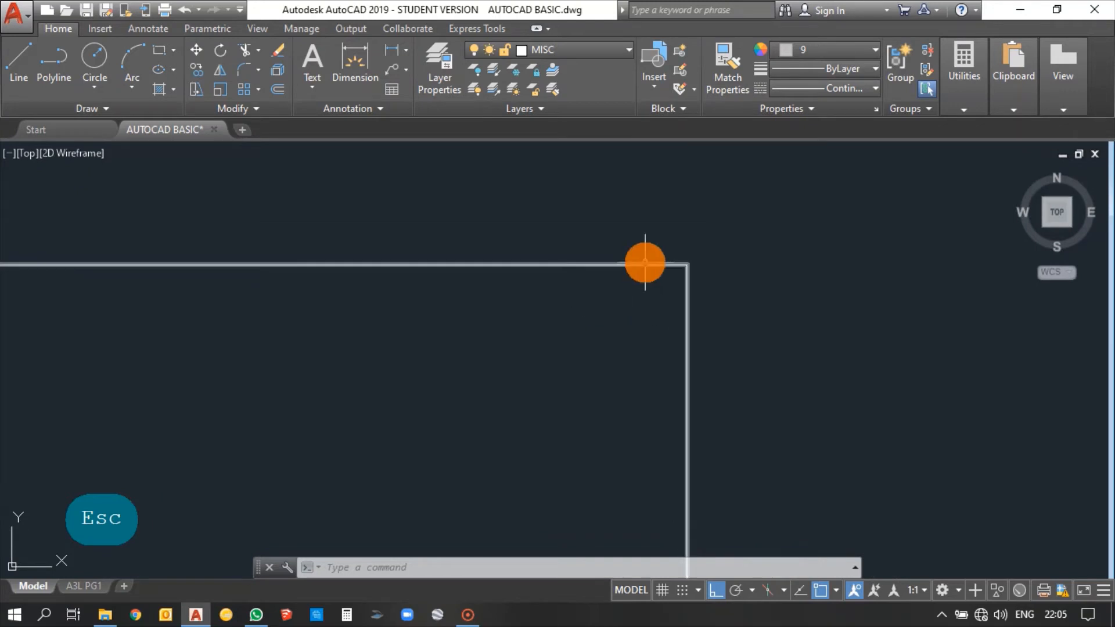
pyautogui.scroll(-3, 639, 275)
pyautogui.scroll(4, 552, 250)
pyautogui.scroll(-3, 490, 263)
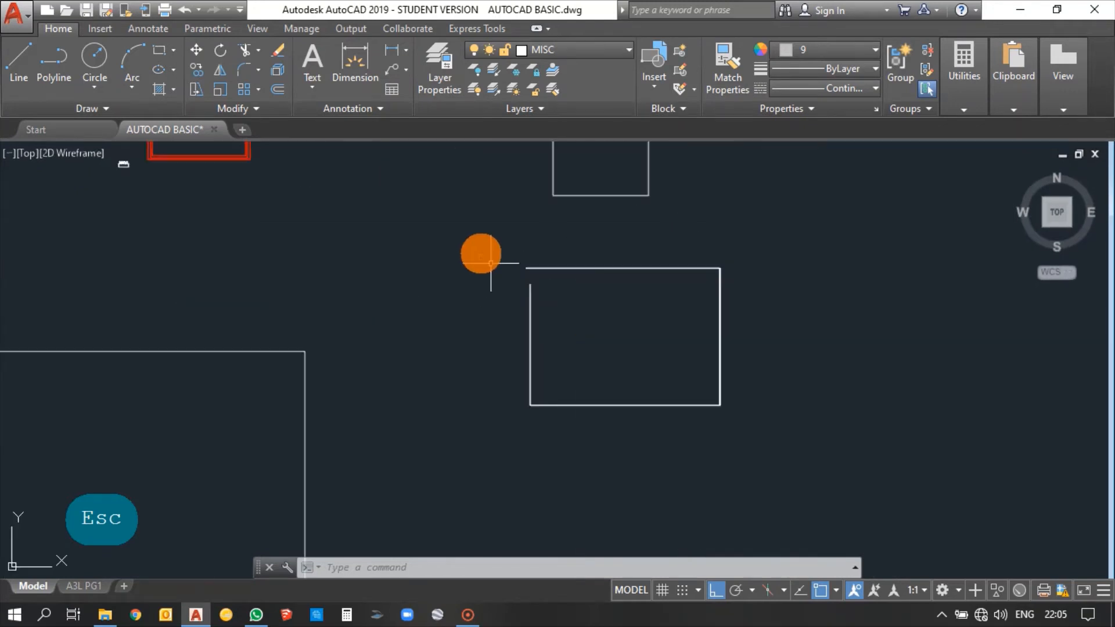
pyautogui.scroll(-6, 491, 263)
pyautogui.press('Escape')
pyautogui.press('alt')
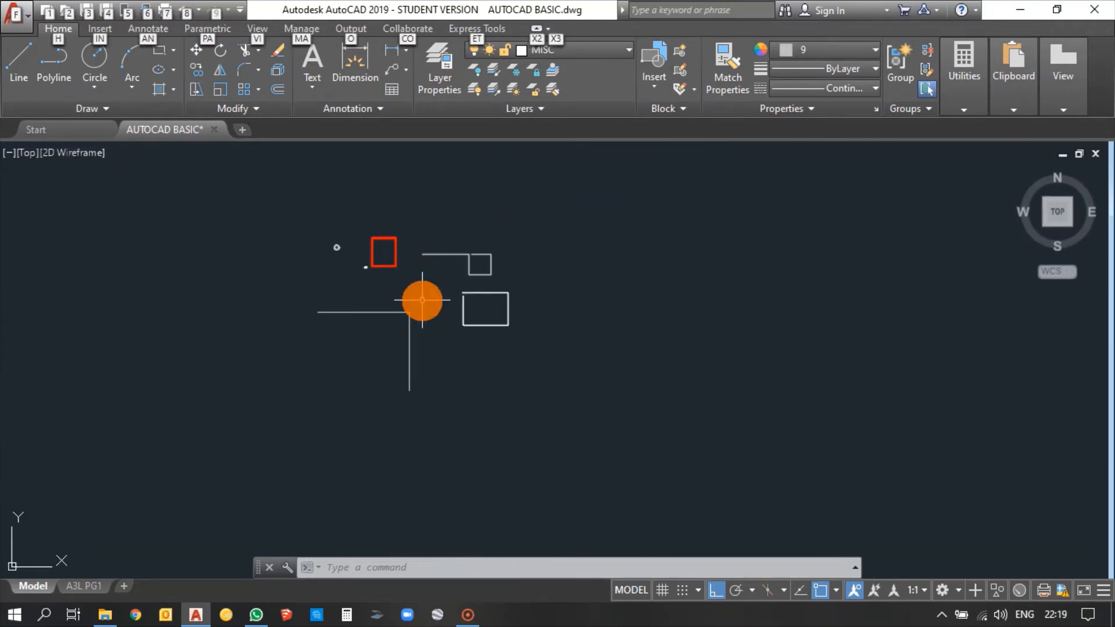
# Step: Turn off the orthogonal cursor restriction (Ortho mode)
pyautogui.press('alt')
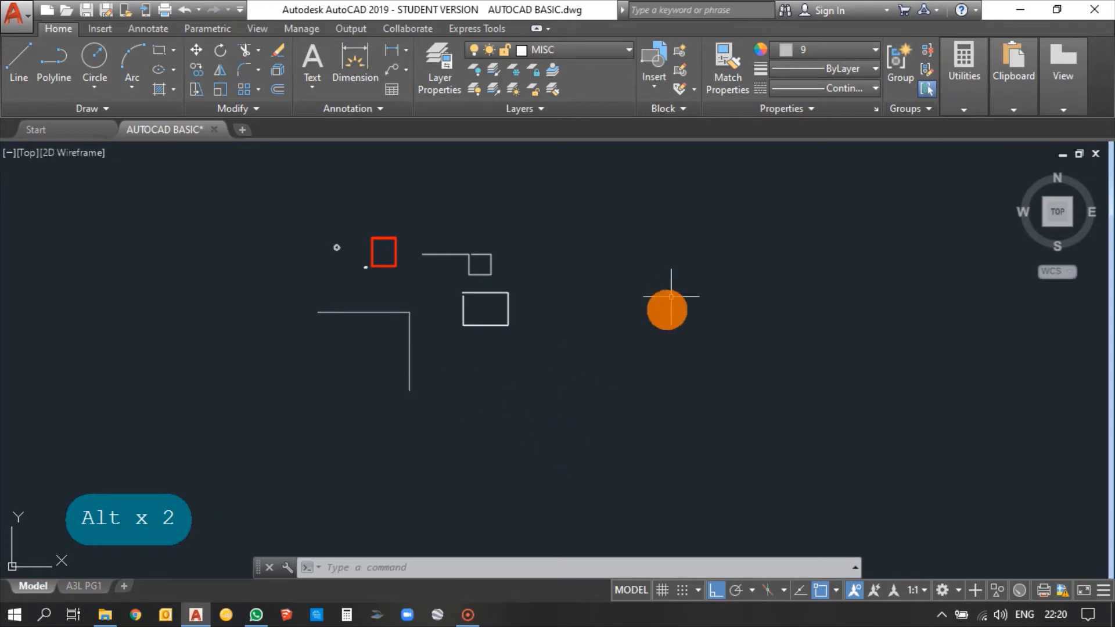
pyautogui.click(719, 594)
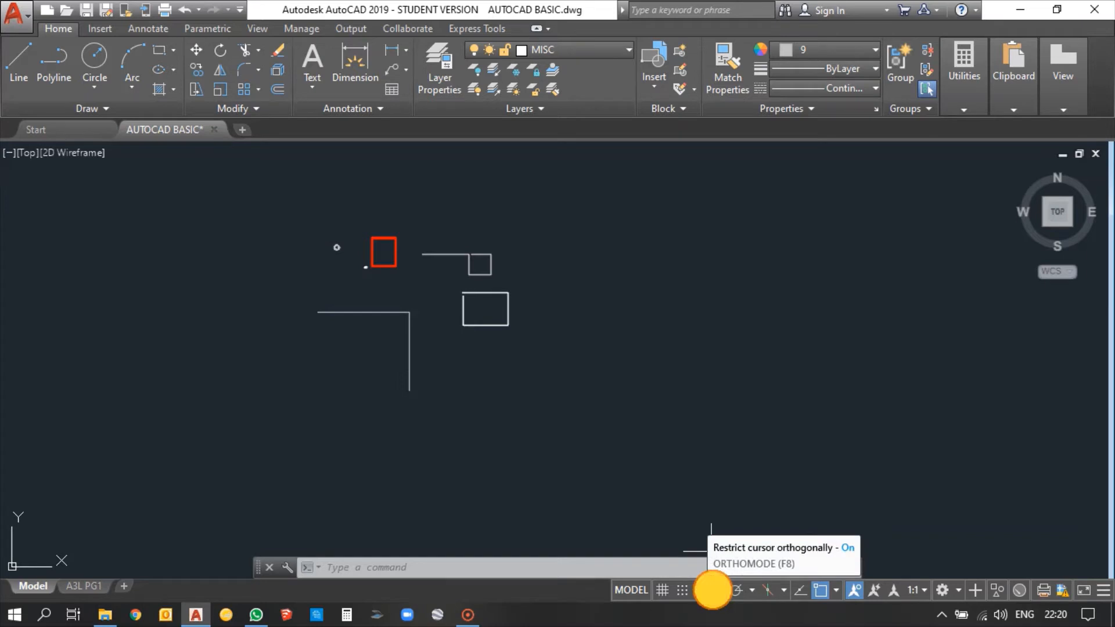
pyautogui.click(713, 591)
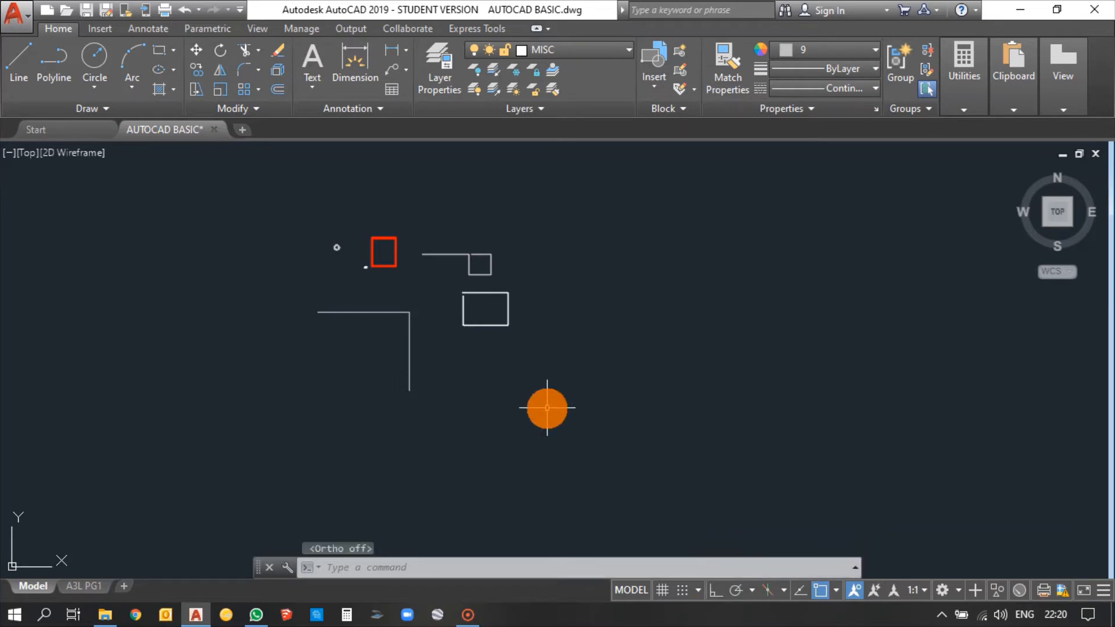
# Step: Draw an open chain of connected slanted lines beside the multiline rectangle, zigzagging around until it crosses its own first segment
pyautogui.write('l')
pyautogui.press('space')
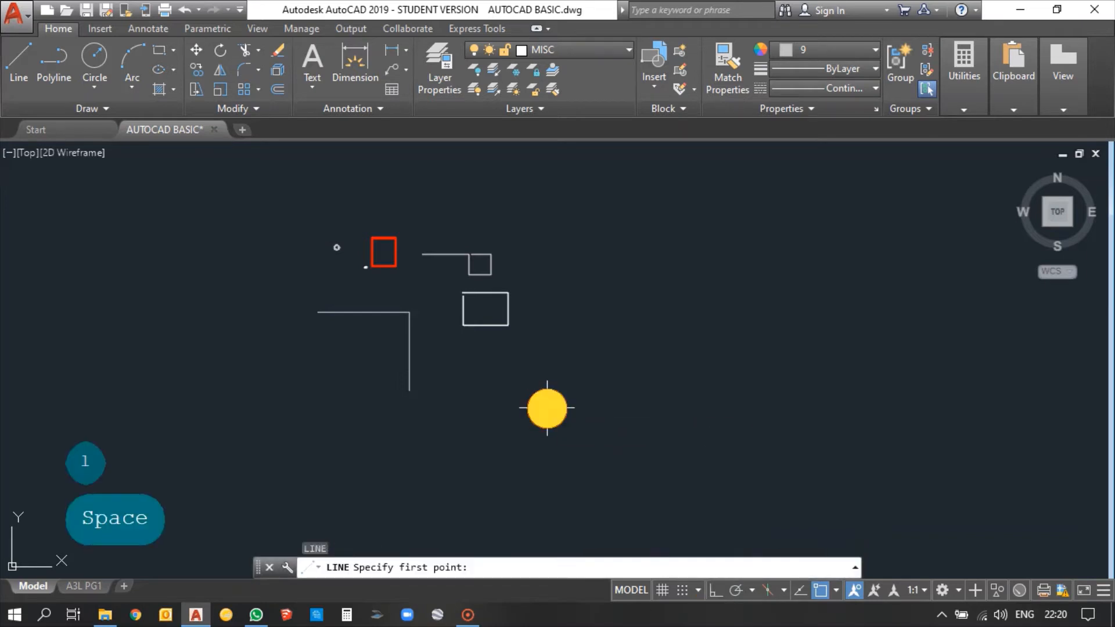
pyautogui.click(547, 407)
pyautogui.click(672, 312)
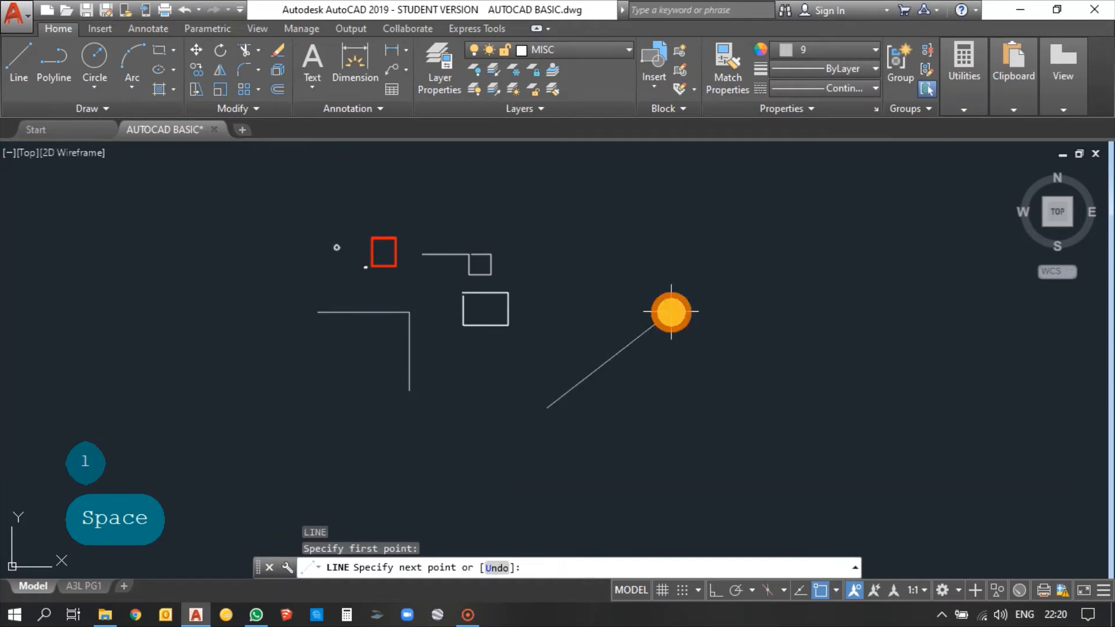
pyautogui.click(786, 383)
pyautogui.click(867, 287)
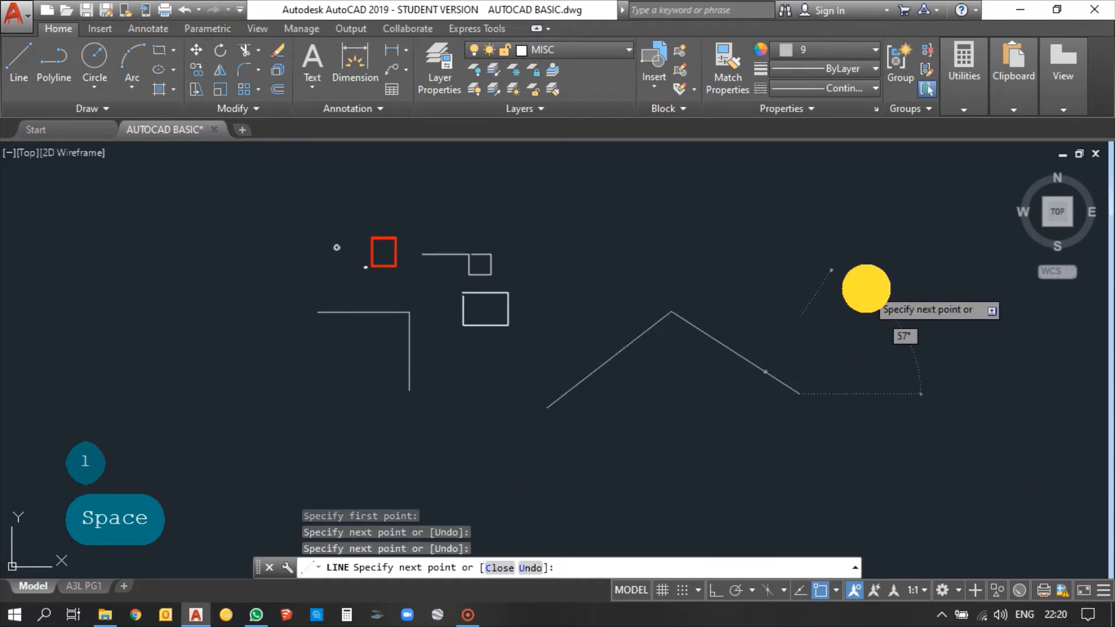
pyautogui.click(732, 252)
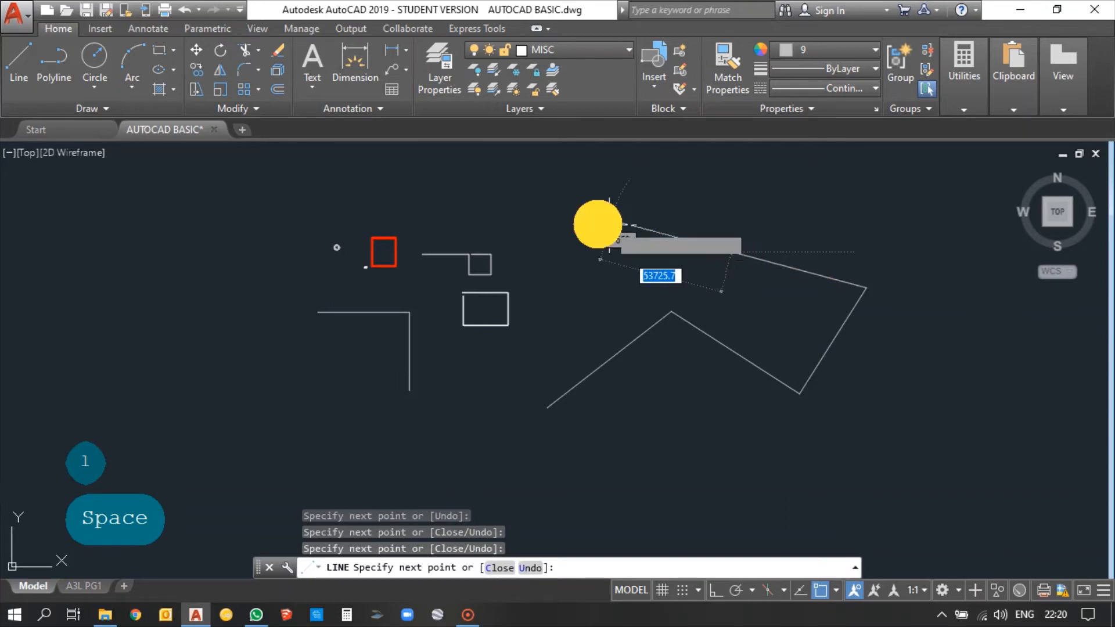
pyautogui.click(599, 218)
pyautogui.click(606, 390)
pyautogui.click(580, 472)
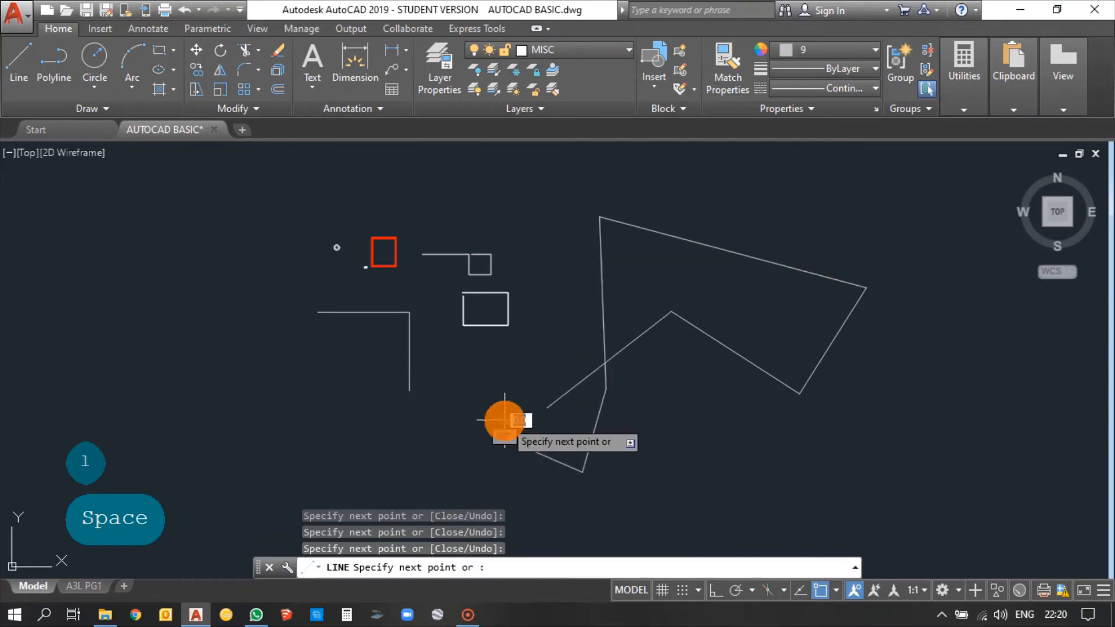
pyautogui.press('Escape')
pyautogui.scroll(-1, 502, 393)
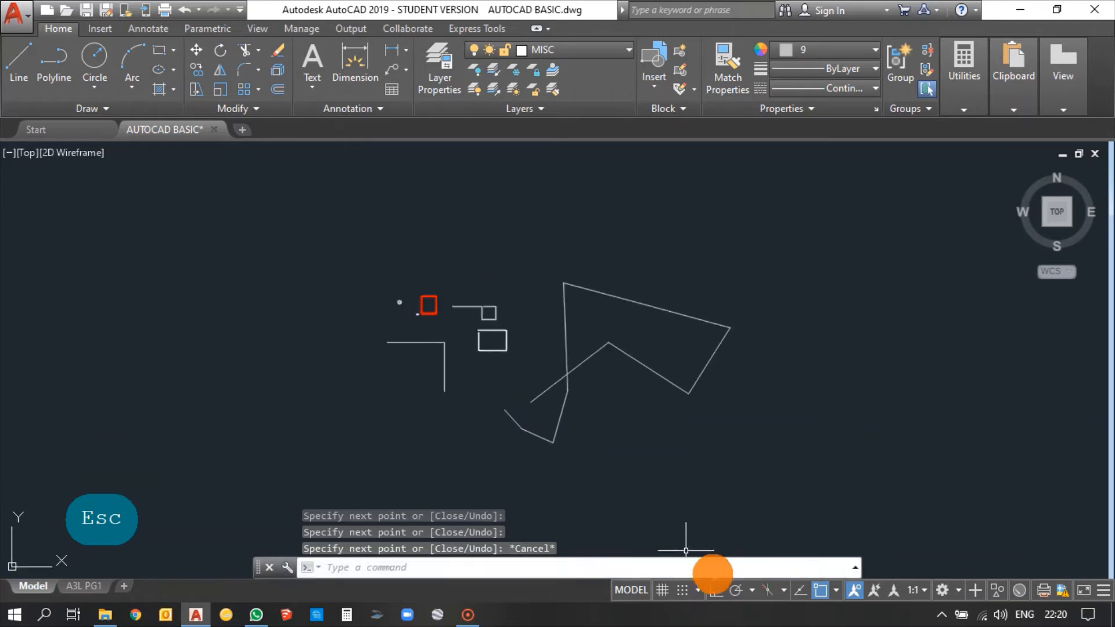
# Step: Turn the orthogonal cursor restriction (Ortho mode) back on
pyautogui.click(715, 591)
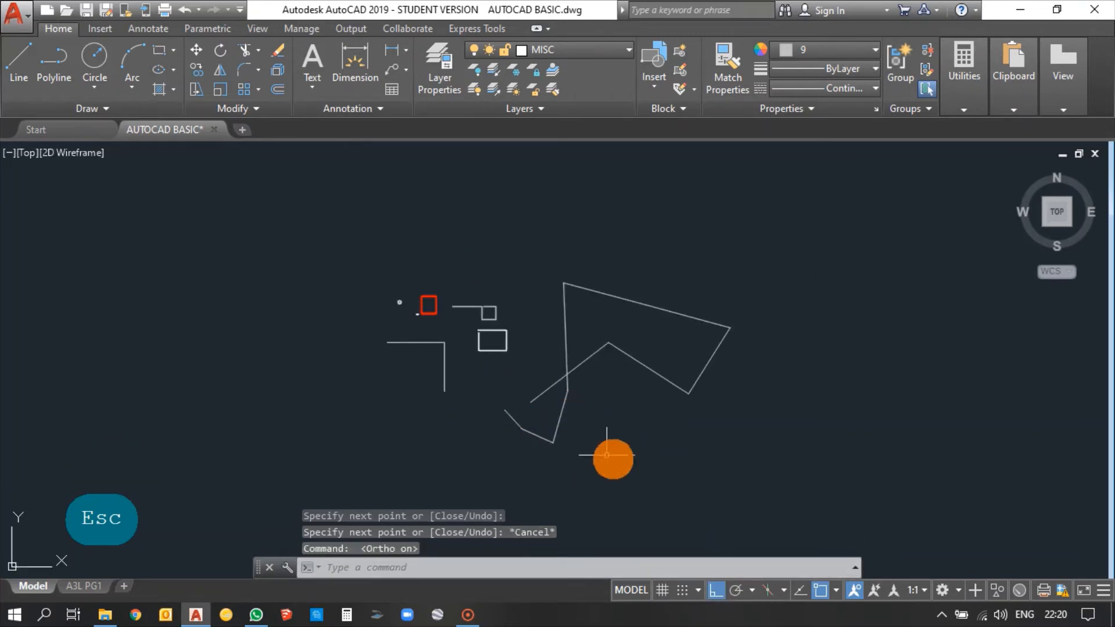
pyautogui.press('Escape')
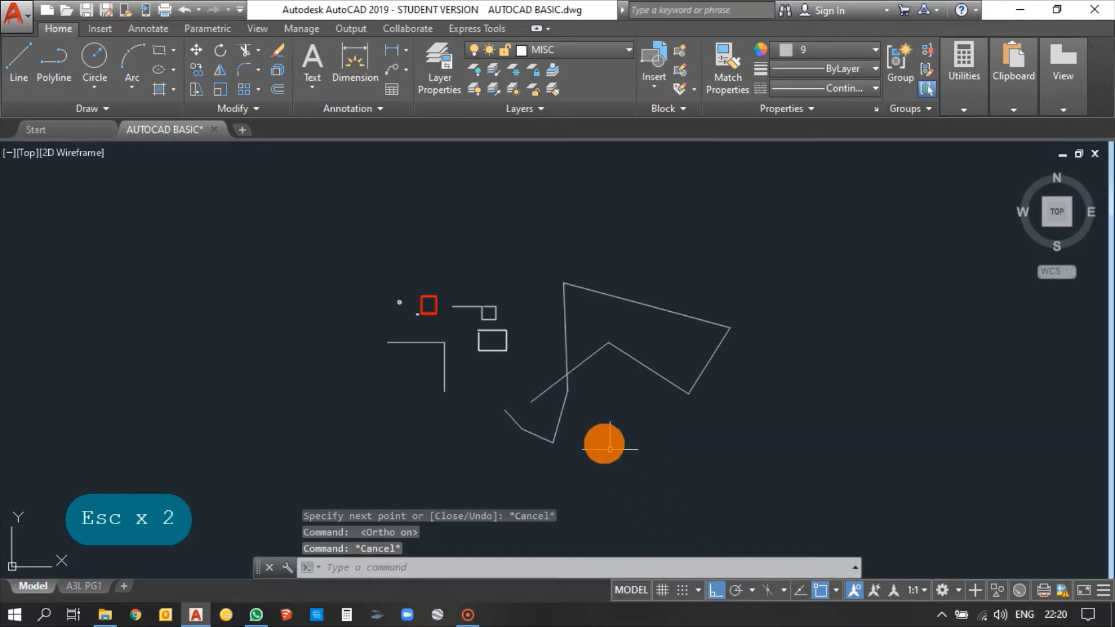
pyautogui.scroll(-1, 594, 431)
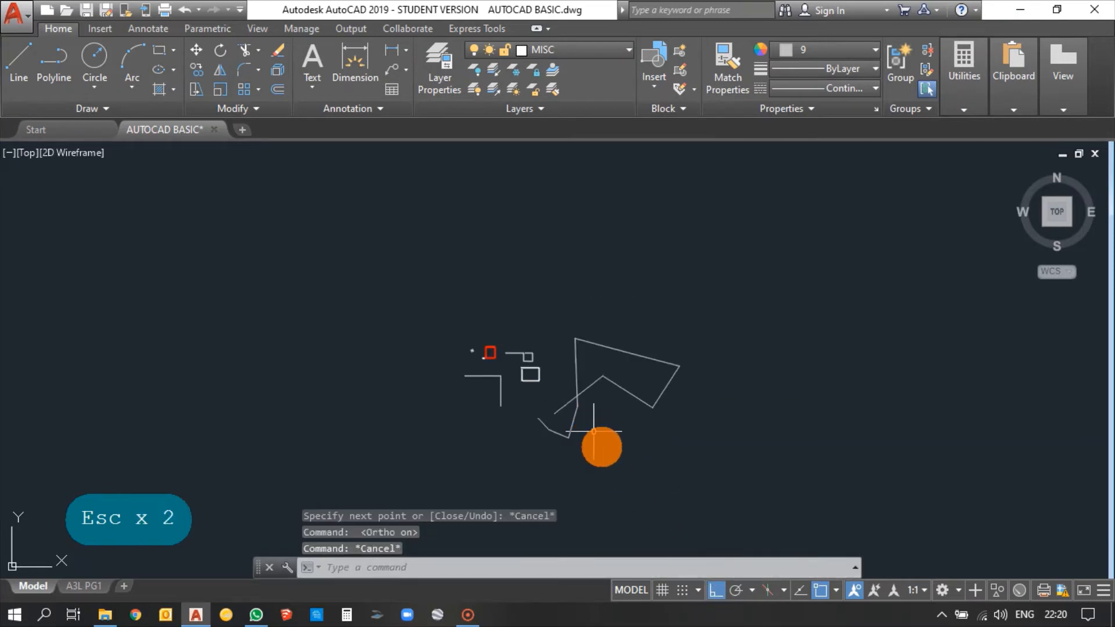
# Step: Review the 2D and 3D object snap modes in the drafting settings and accept them
pyautogui.rightClick(825, 594)
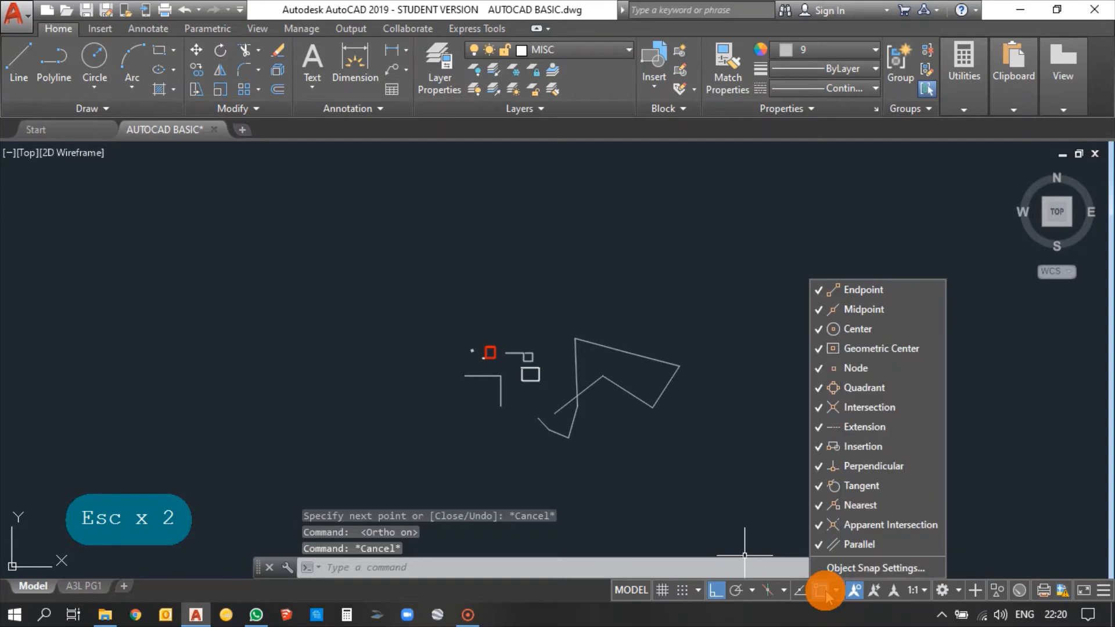
pyautogui.click(850, 570)
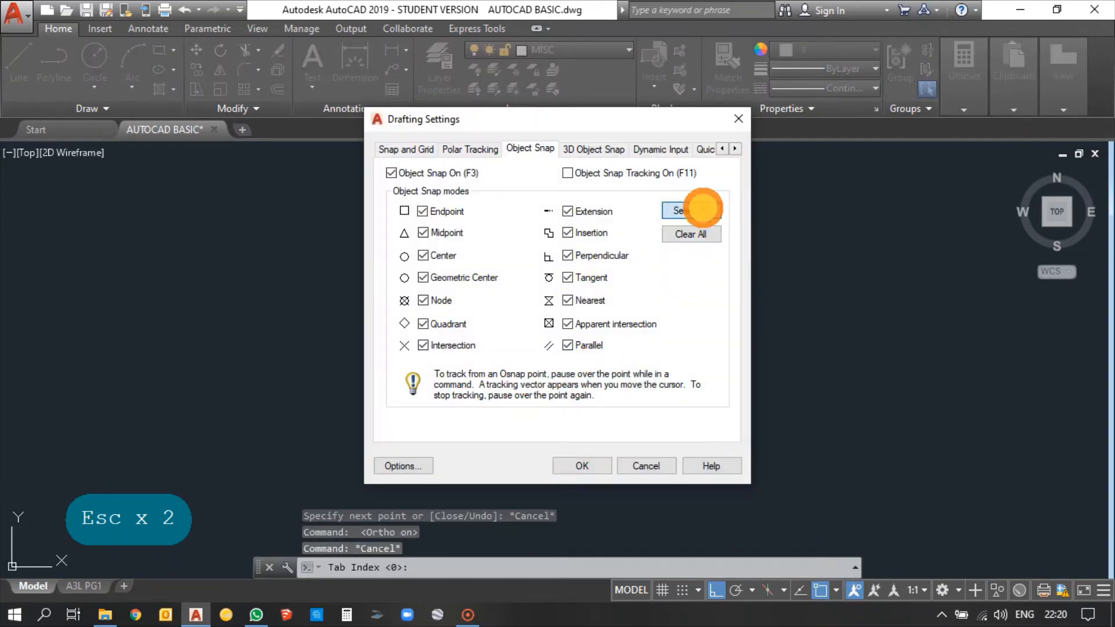
pyautogui.click(535, 154)
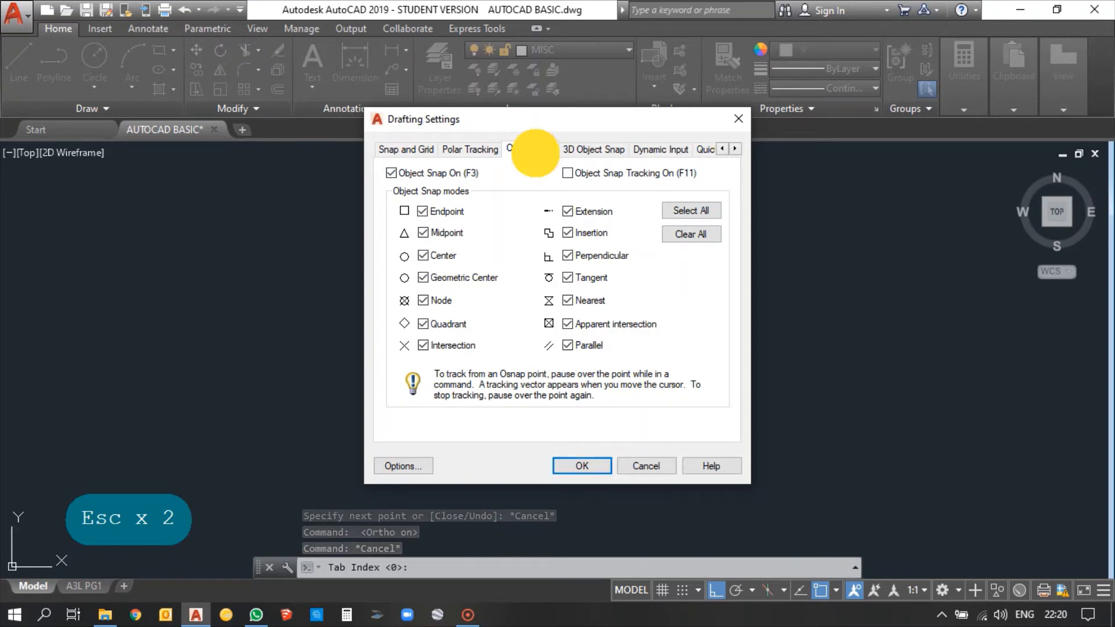
pyautogui.click(597, 149)
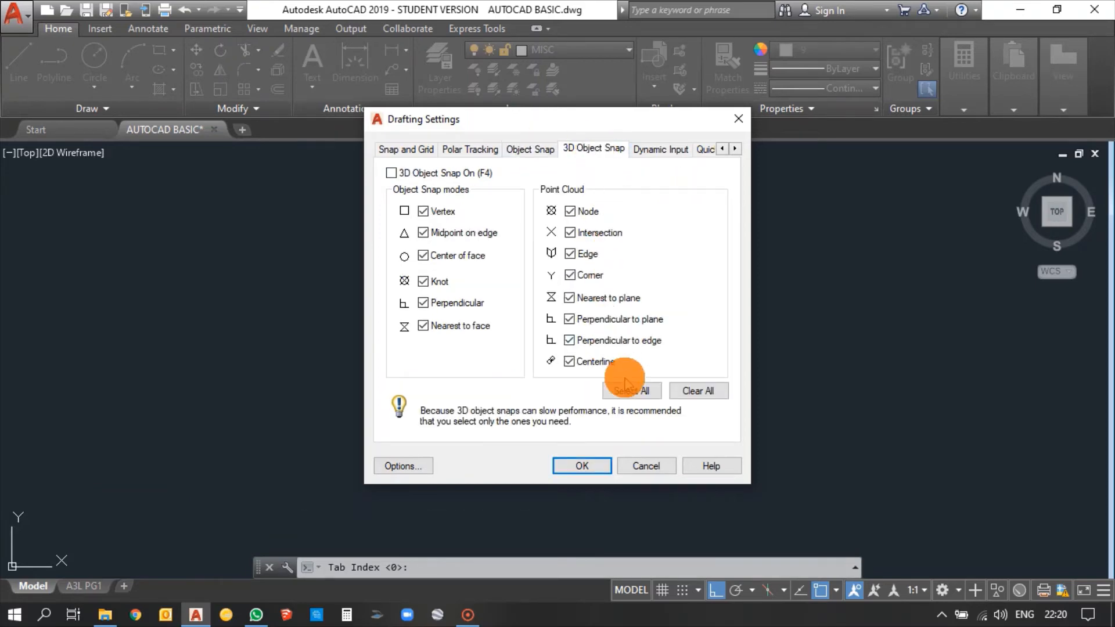
pyautogui.click(574, 468)
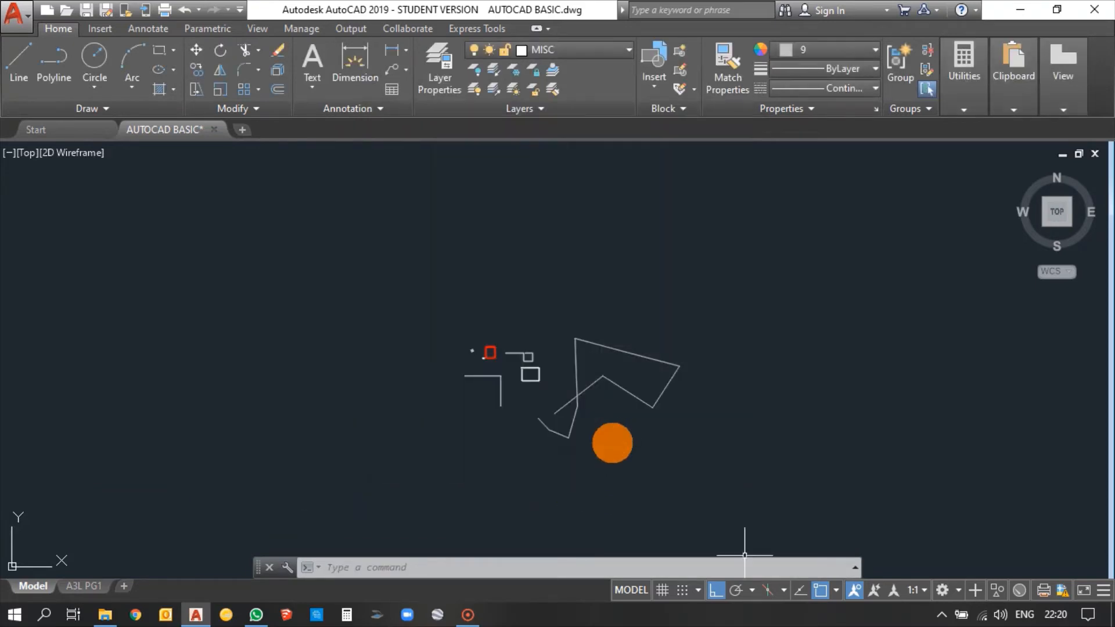
# Step: Draw connected orthogonal lines from the midpoint of the slanted upper line's first segment: a long horizontal run, a downward vertical and a shorter horizontal return
pyautogui.scroll(5, 580, 352)
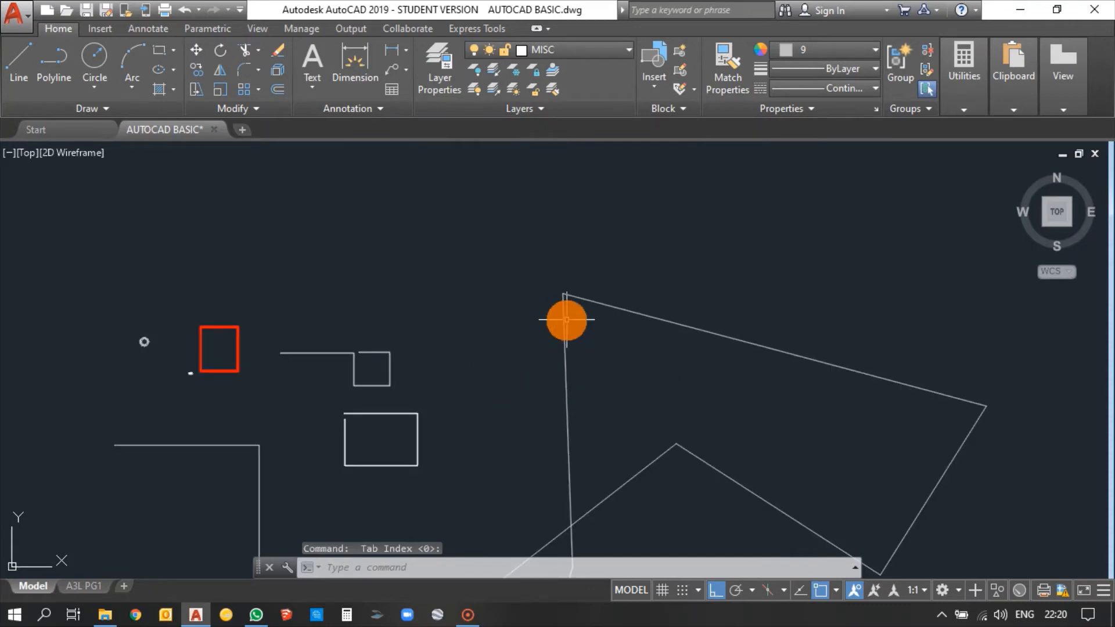
pyautogui.write('L')
pyautogui.press('space')
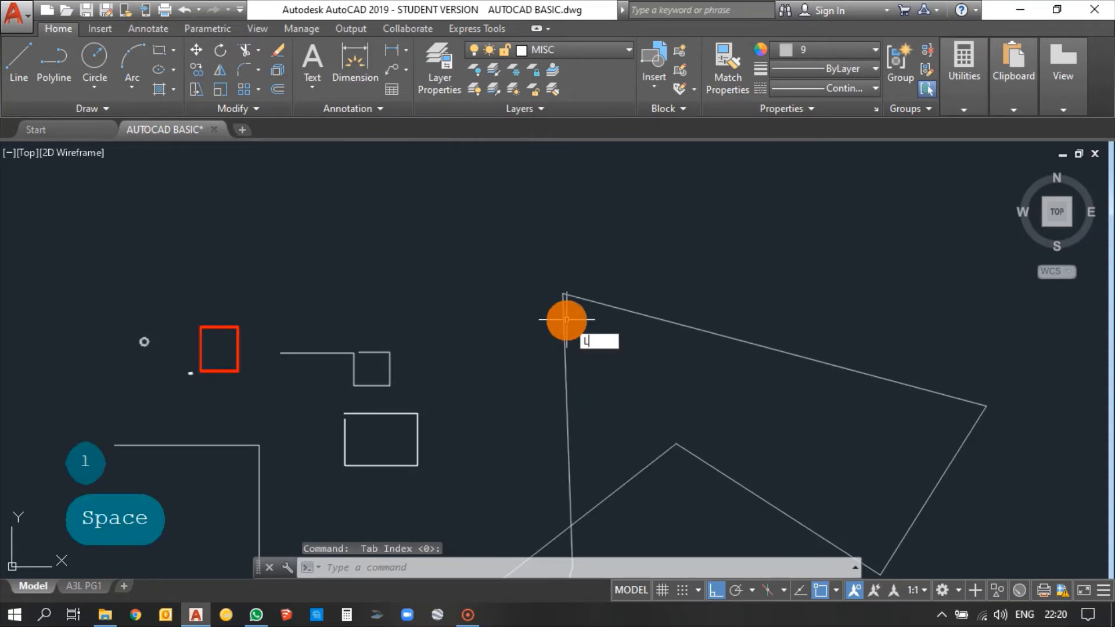
pyautogui.scroll(2, 562, 295)
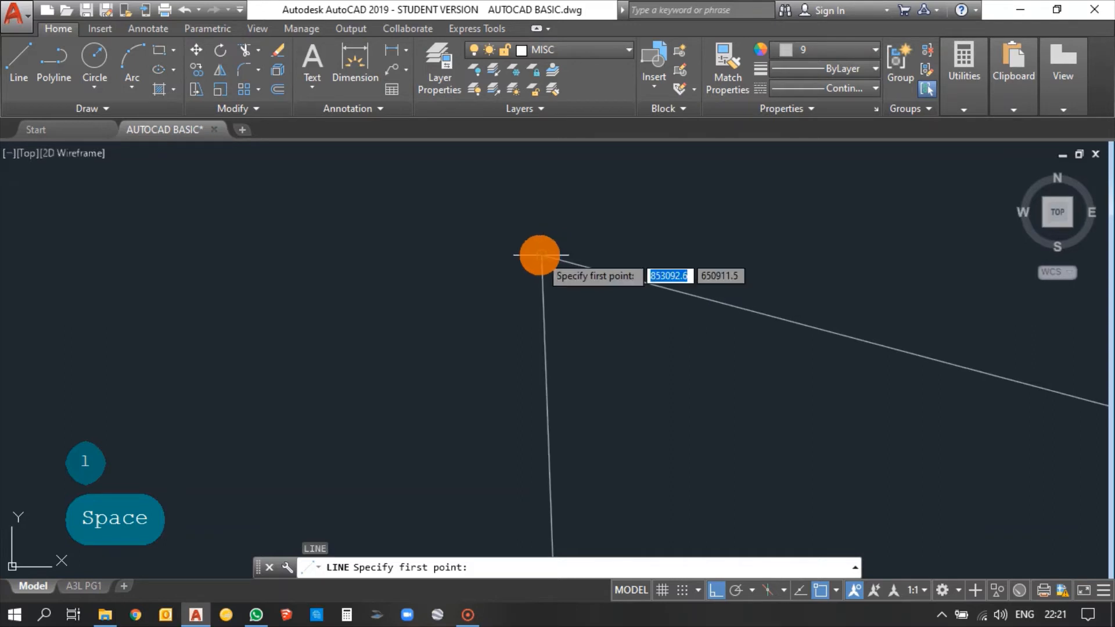
pyautogui.scroll(-5, 427, 236)
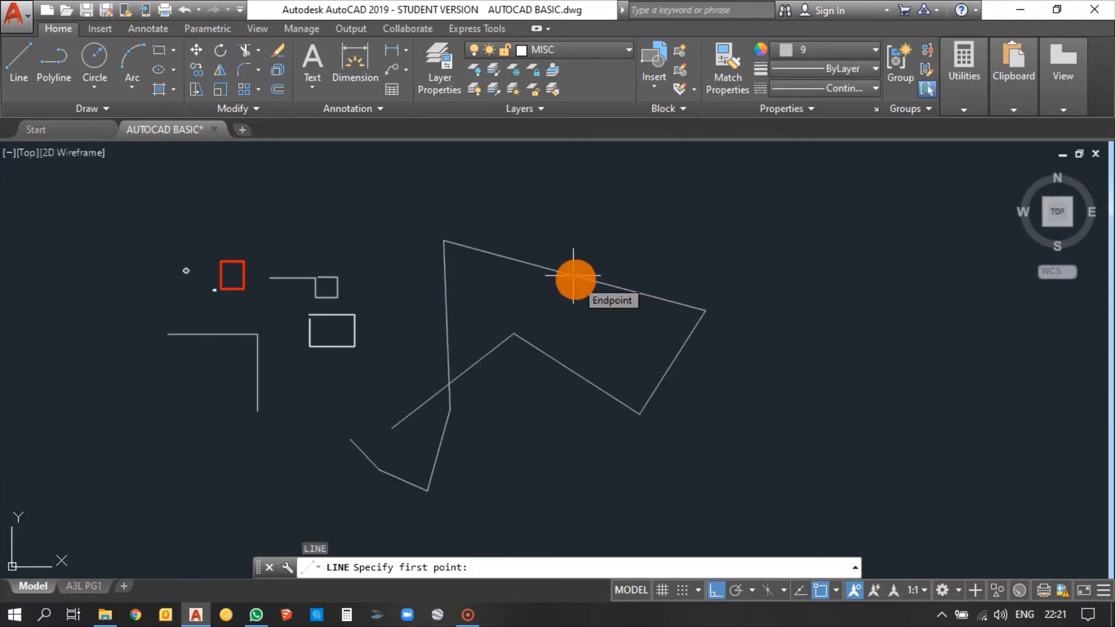
pyautogui.click(509, 257)
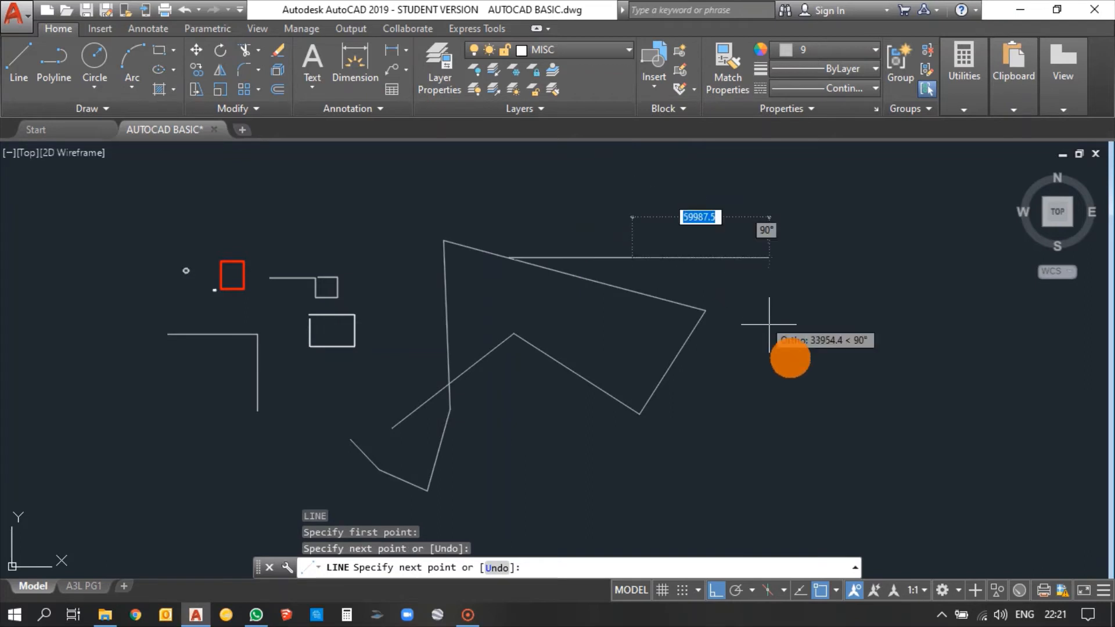
pyautogui.click(791, 354)
pyautogui.click(776, 441)
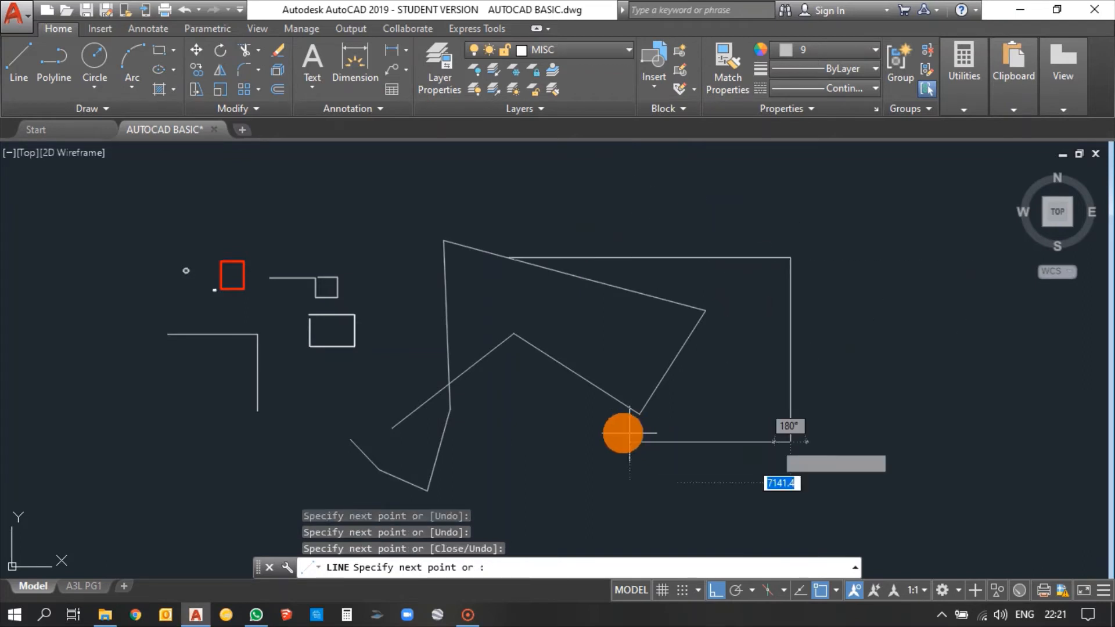
pyautogui.click(616, 432)
pyautogui.press('Escape')
pyautogui.scroll(-2, 519, 376)
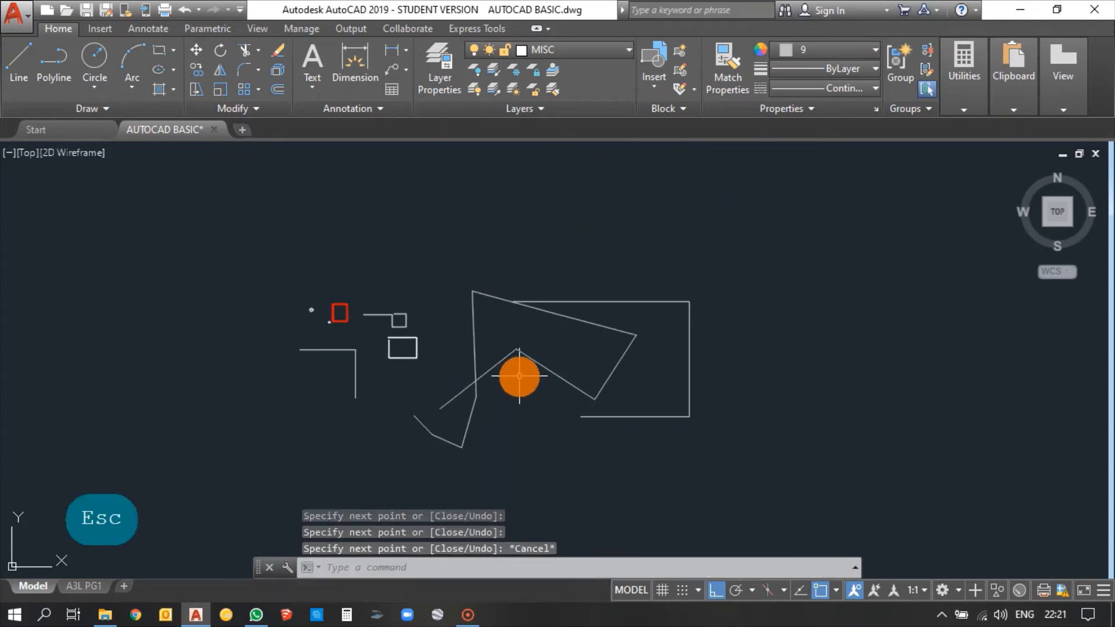
# Step: Select the vertical line and the upper horizontal line's segments to examine their grips and separate objects, and clear the selection
pyautogui.click(707, 348)
pyautogui.click(668, 332)
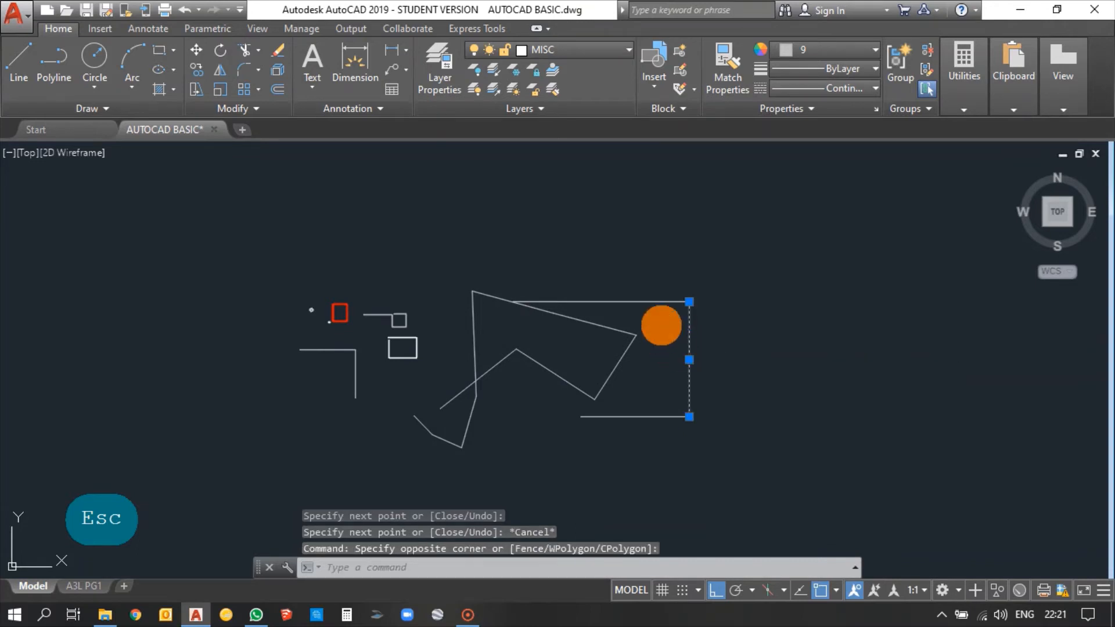
pyautogui.click(645, 299)
pyautogui.press('Escape')
pyautogui.press('Escape')
pyautogui.scroll(3, 616, 293)
pyautogui.click(595, 322)
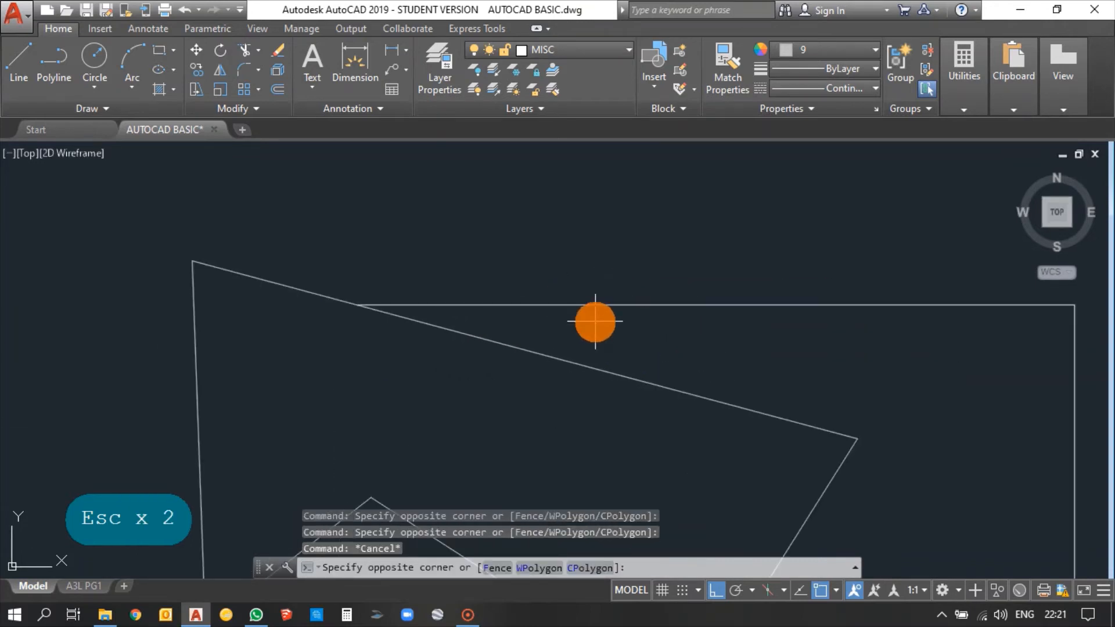
pyautogui.click(523, 279)
pyautogui.press('Escape')
pyautogui.scroll(-1, 506, 322)
pyautogui.scroll(-2, 505, 321)
pyautogui.click(526, 314)
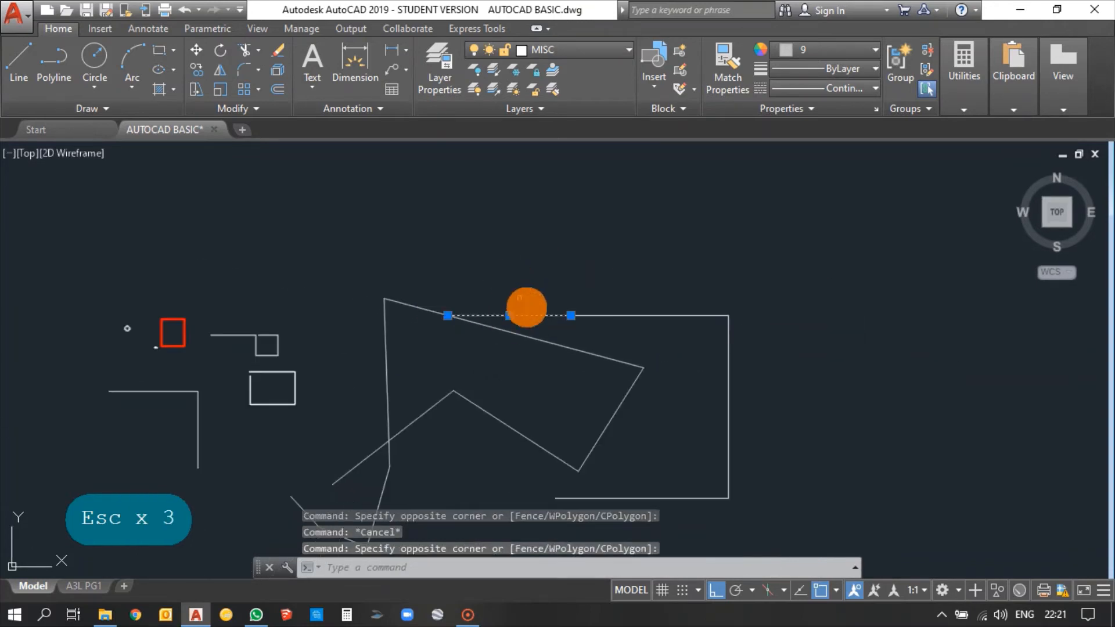
pyautogui.press('Escape')
# Step: Draw two connected lines from the midpoint of the upper horizontal line's first segment: one vertically upward and a short horizontal one
pyautogui.write('l')
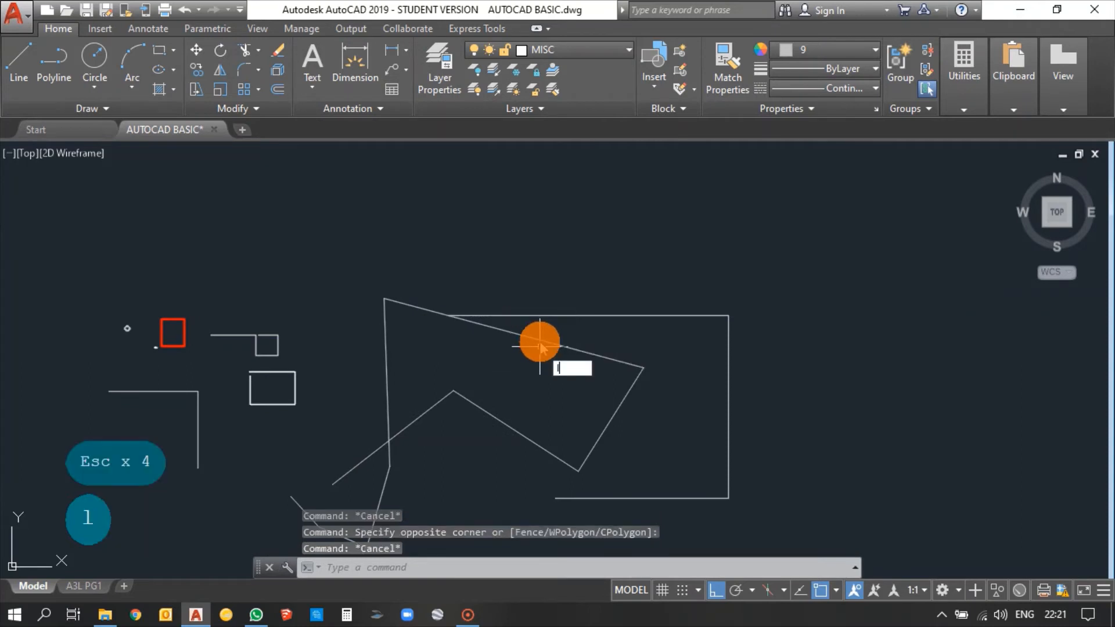
pyautogui.press('space')
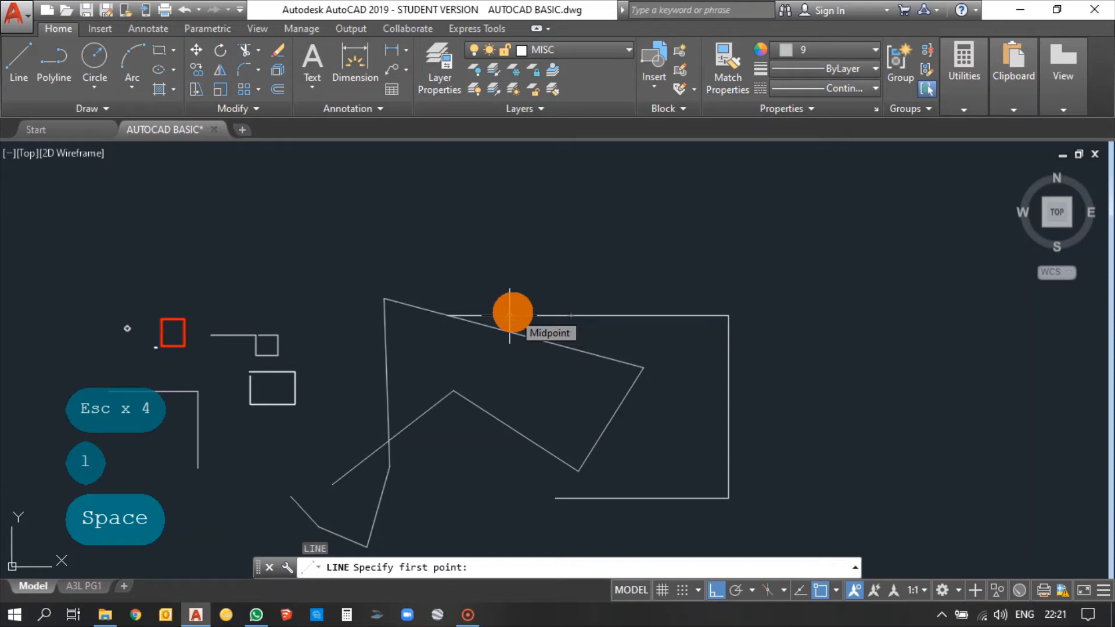
pyautogui.click(512, 314)
pyautogui.click(510, 239)
pyautogui.click(590, 242)
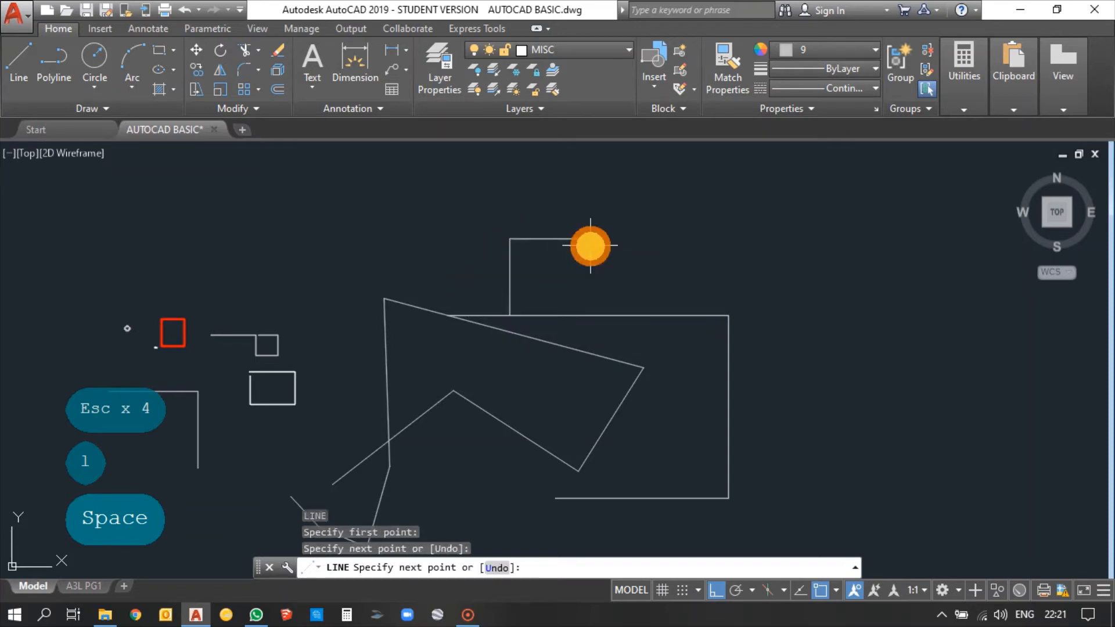
pyautogui.press('Escape')
pyautogui.scroll(-2, 630, 384)
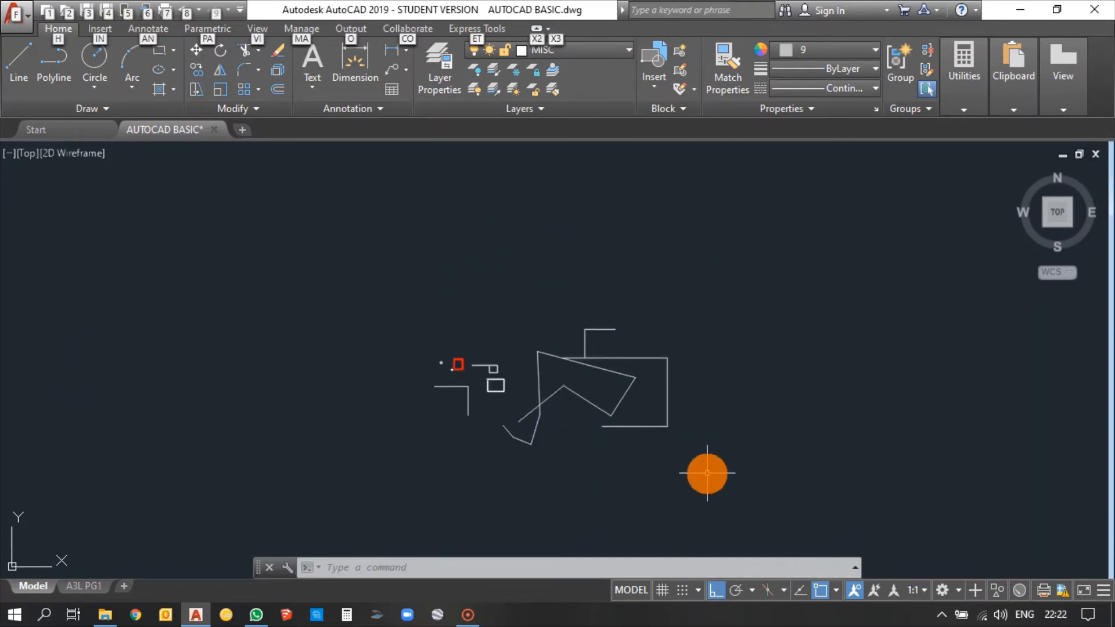
# Step: Erase all the practice lines drawn beside the polyline and multiline, including the slanted chain and the orthogonal lines
pyautogui.press('alt')
pyautogui.press('alt')
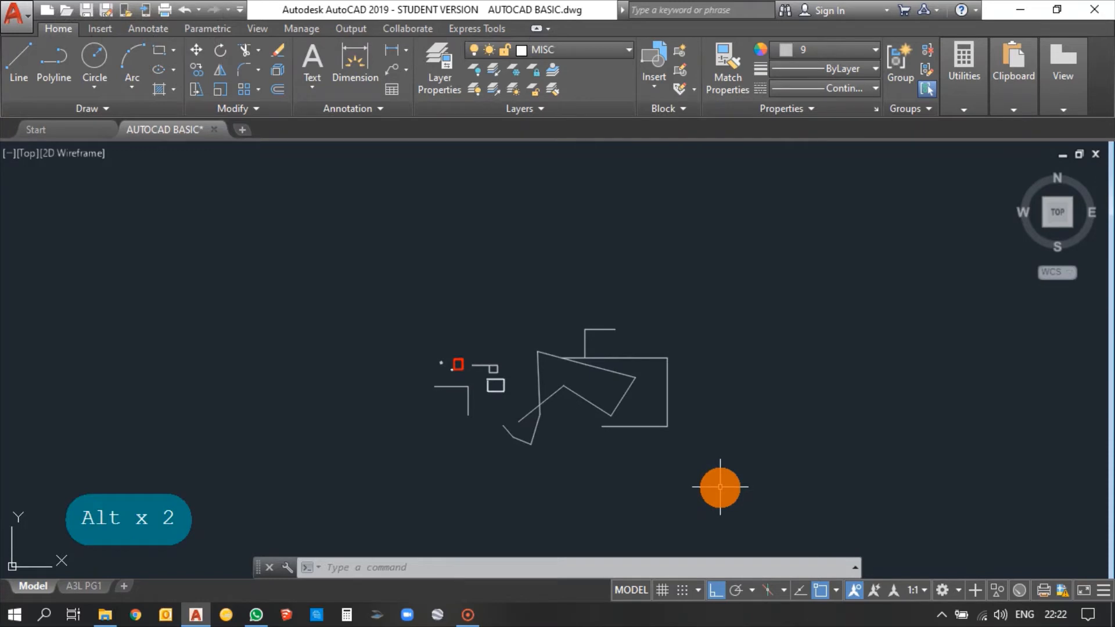
pyautogui.click(715, 482)
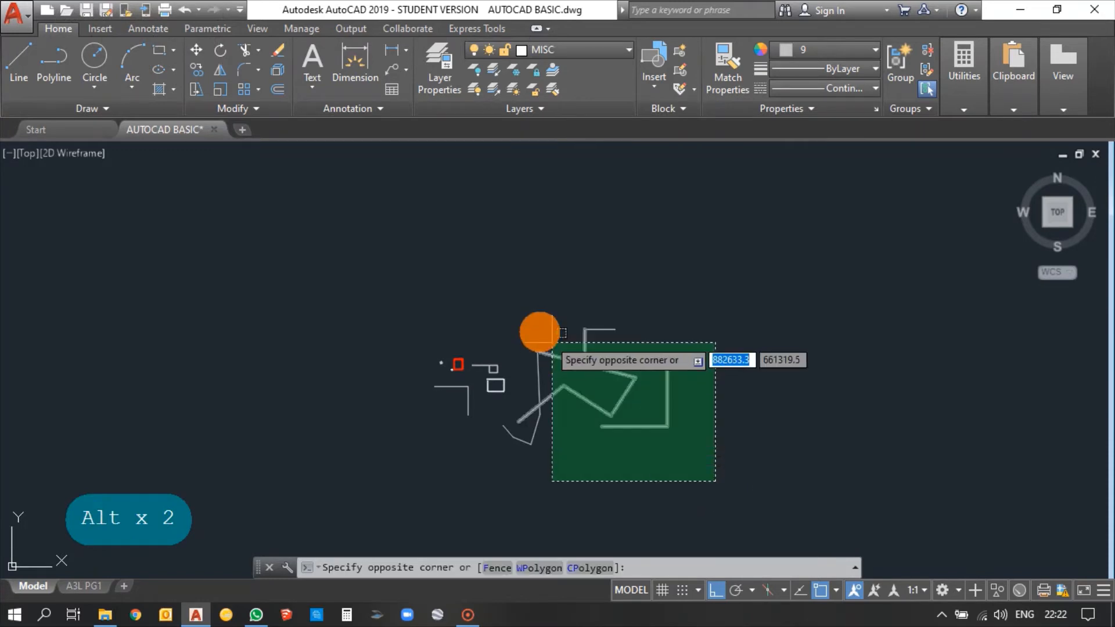
pyautogui.click(510, 302)
pyautogui.write('e')
pyautogui.press('space')
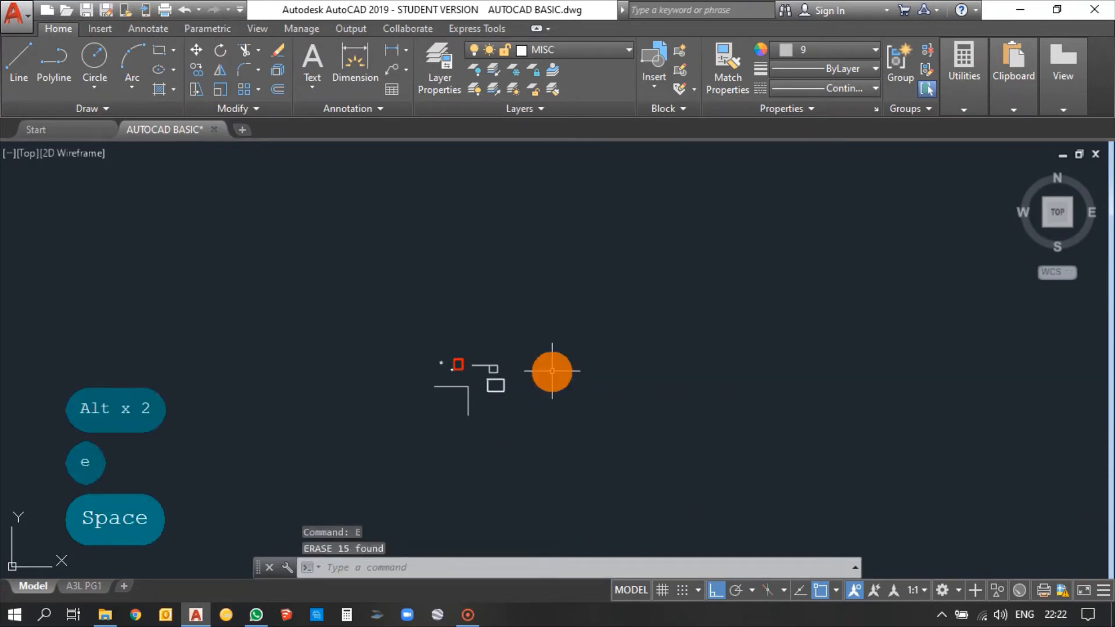
pyautogui.scroll(3, 511, 343)
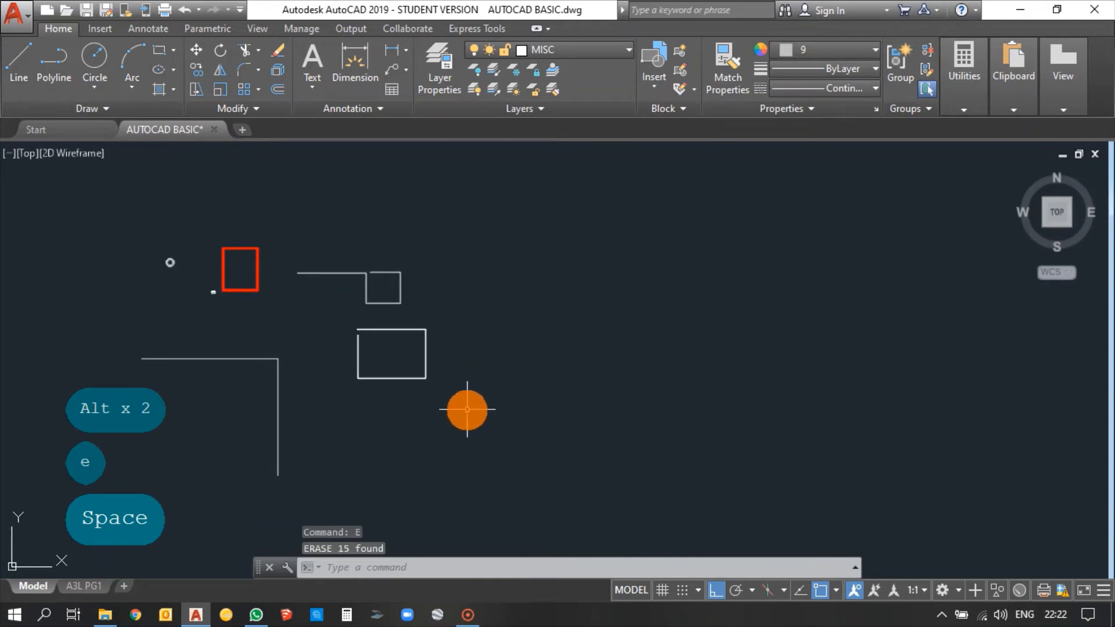
# Step: Copy the open-cornered white rectangle and paste the duplicate in the empty area beside it
pyautogui.click(464, 388)
pyautogui.click(324, 319)
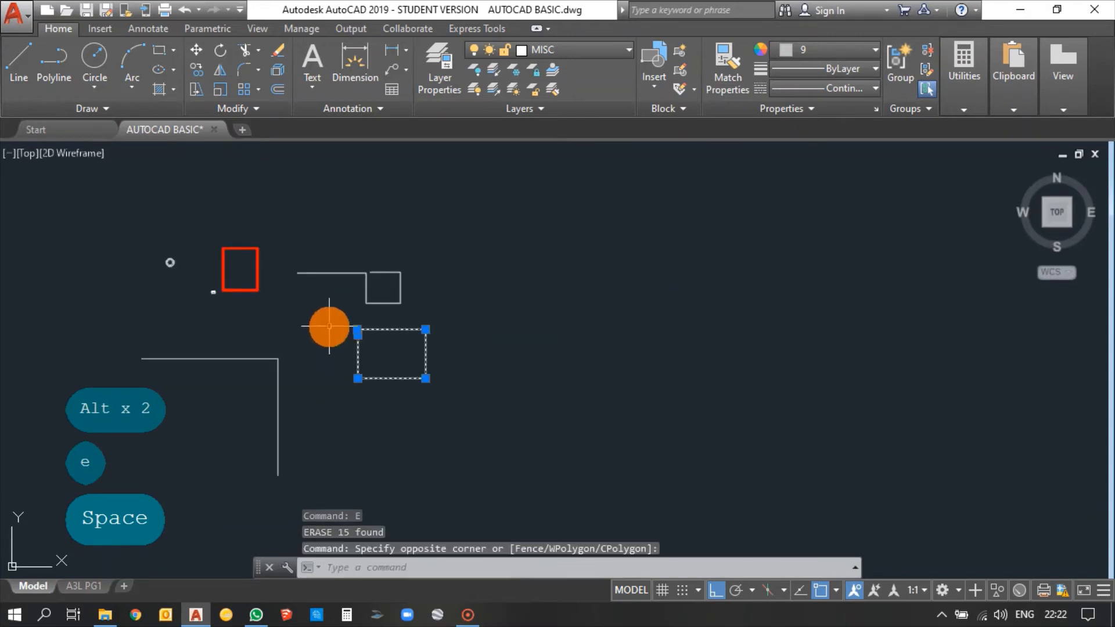
pyautogui.hotkey('ctrl', 'c')
pyautogui.hotkey('ctrl', 'v')
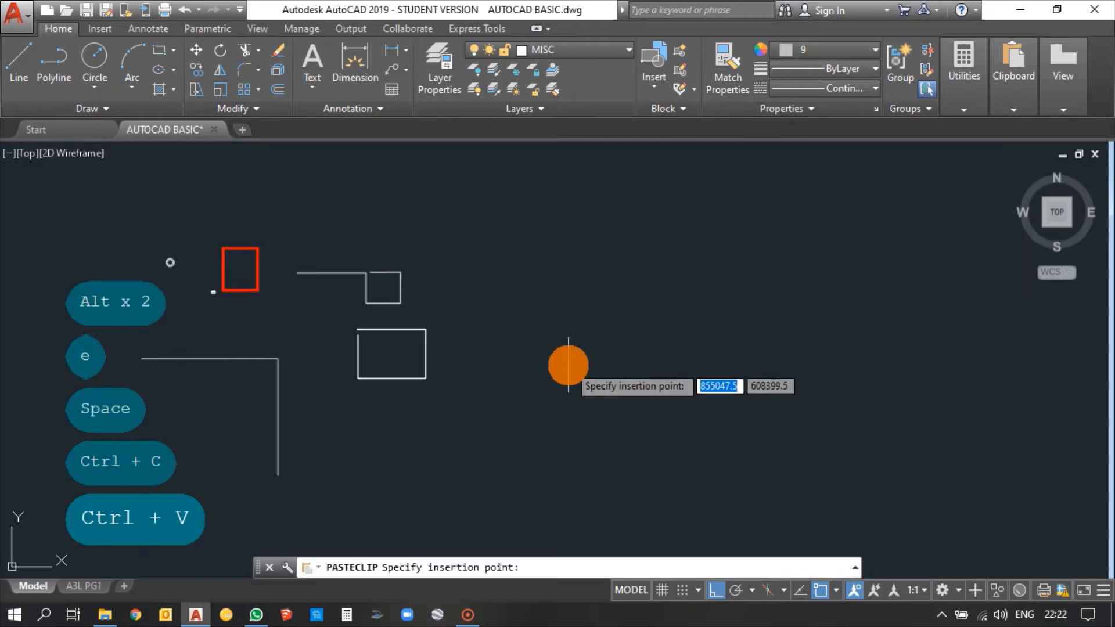
pyautogui.click(628, 358)
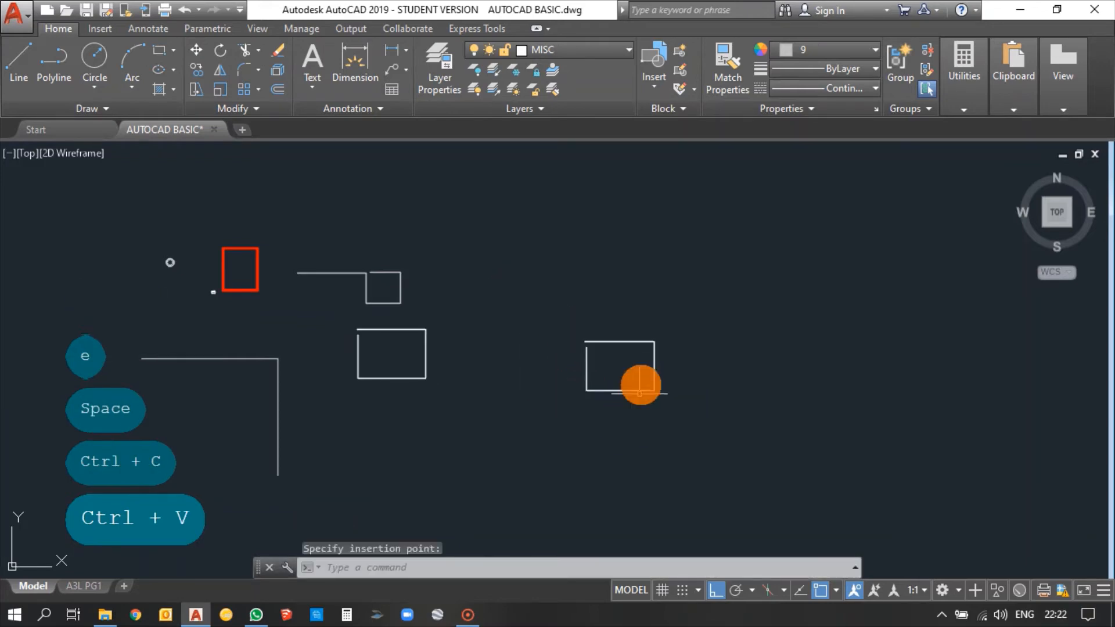
pyautogui.scroll(4, 642, 383)
pyautogui.scroll(-6, 471, 360)
pyautogui.click(577, 436)
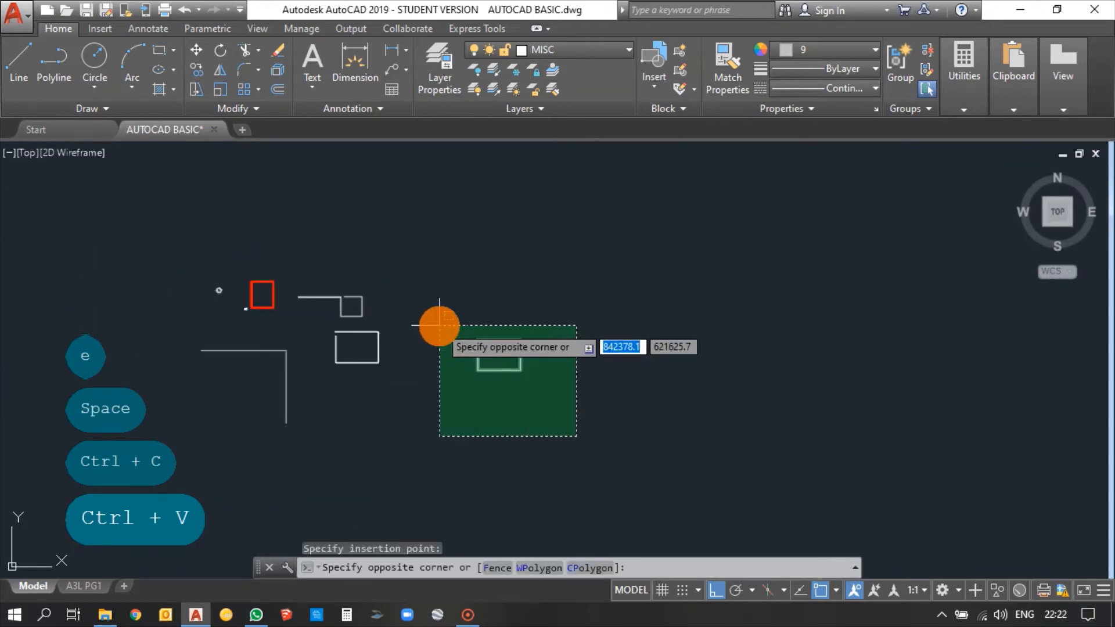
pyautogui.press('Escape')
pyautogui.press('Escape')
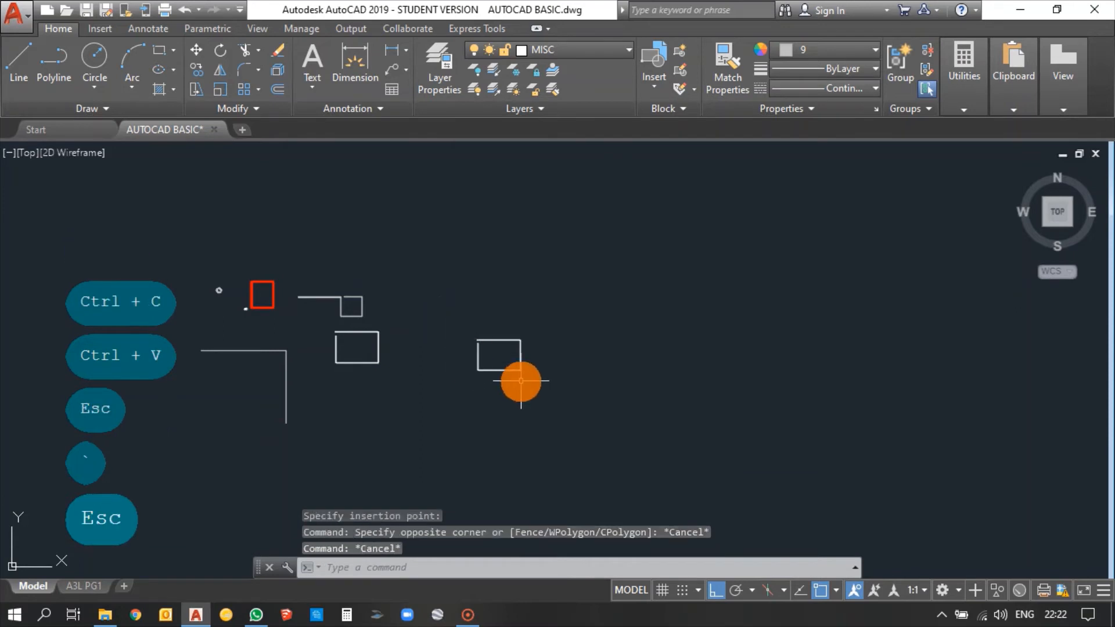
pyautogui.press('Escape')
pyautogui.scroll(4, 512, 359)
pyautogui.scroll(-6, 393, 304)
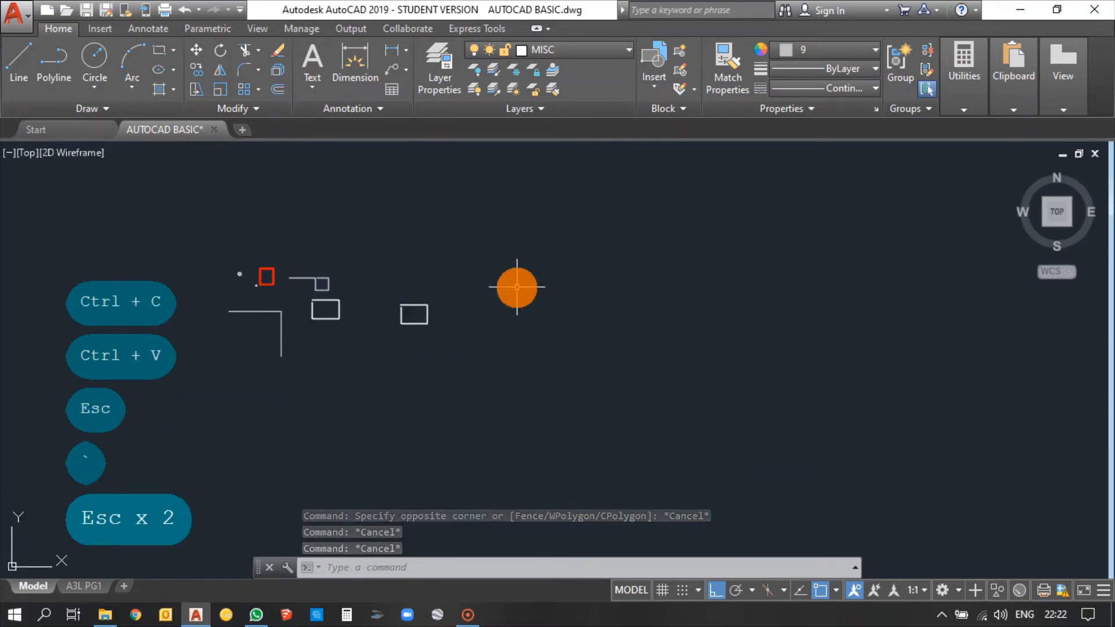
# Step: Create an associative rectangular array of the pasted rectangle with 4 columns and 3 rows
pyautogui.write('a')
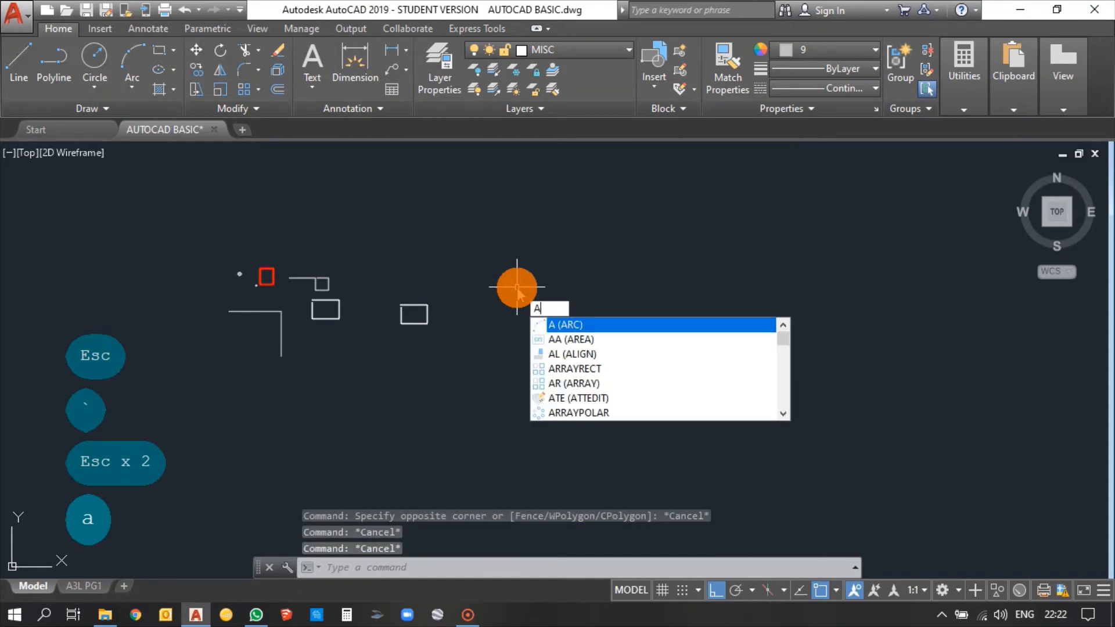
pyautogui.write('r')
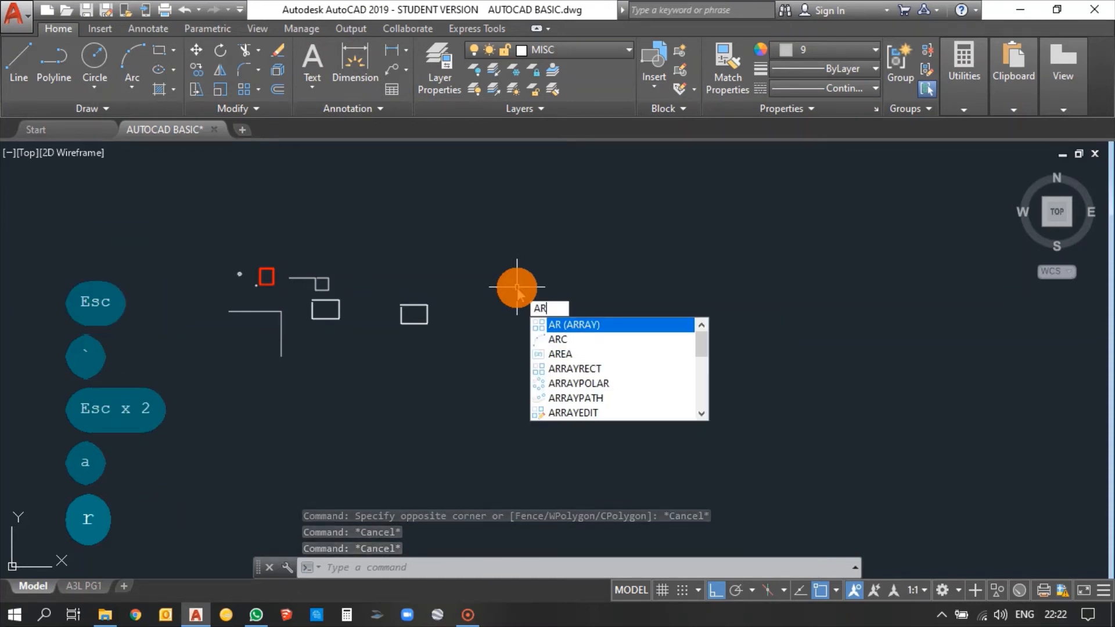
pyautogui.press('space')
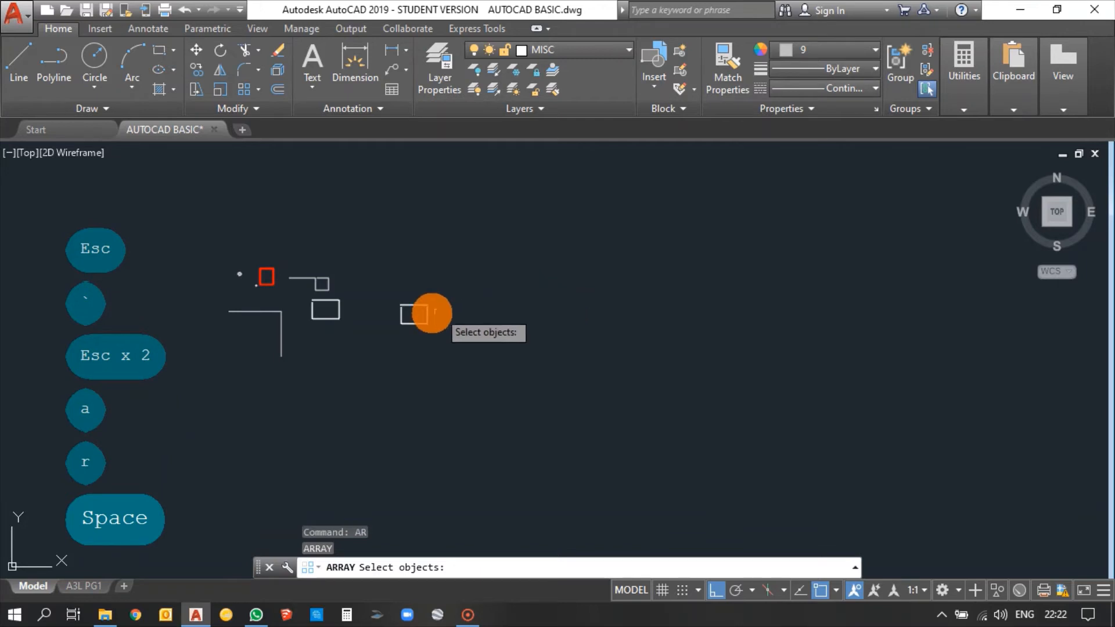
pyautogui.scroll(6, 290, 313)
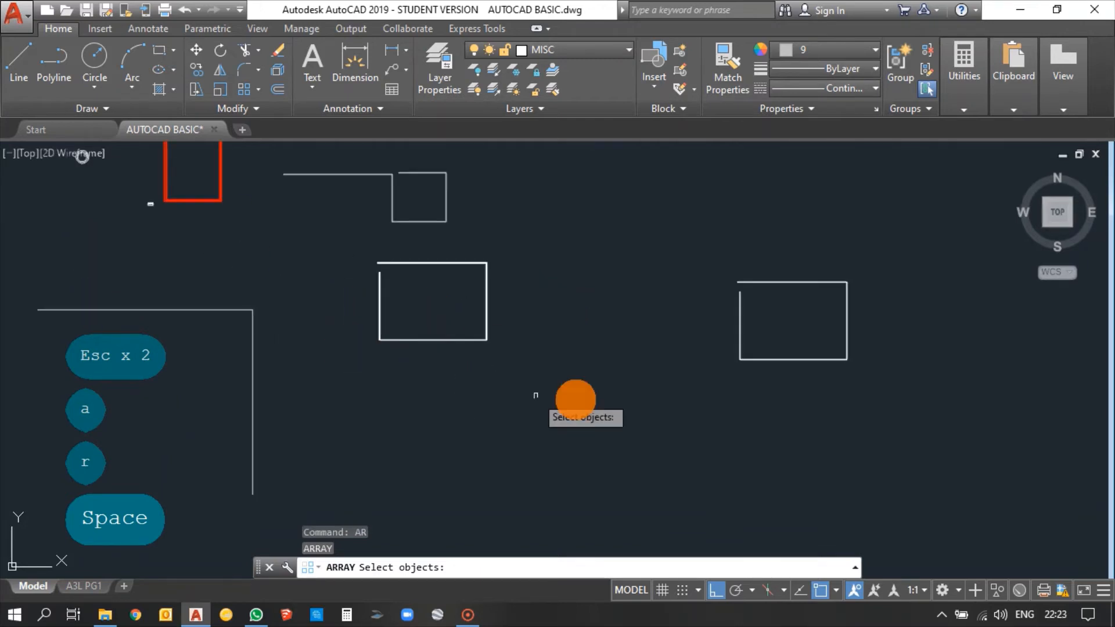
pyautogui.scroll(-2, 525, 378)
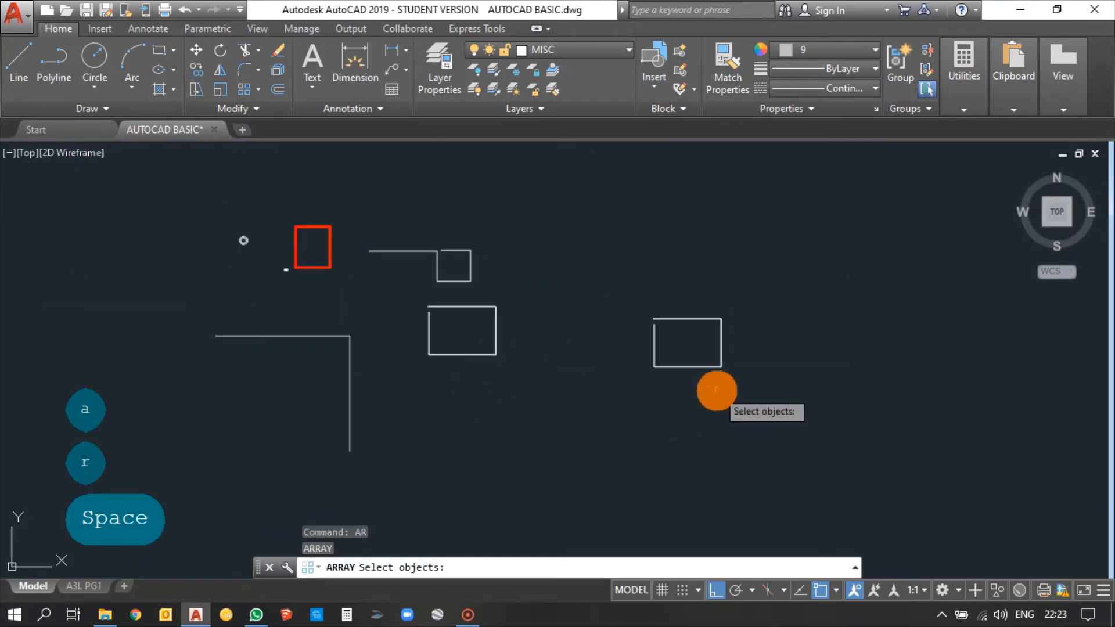
pyautogui.click(716, 388)
pyautogui.click(654, 343)
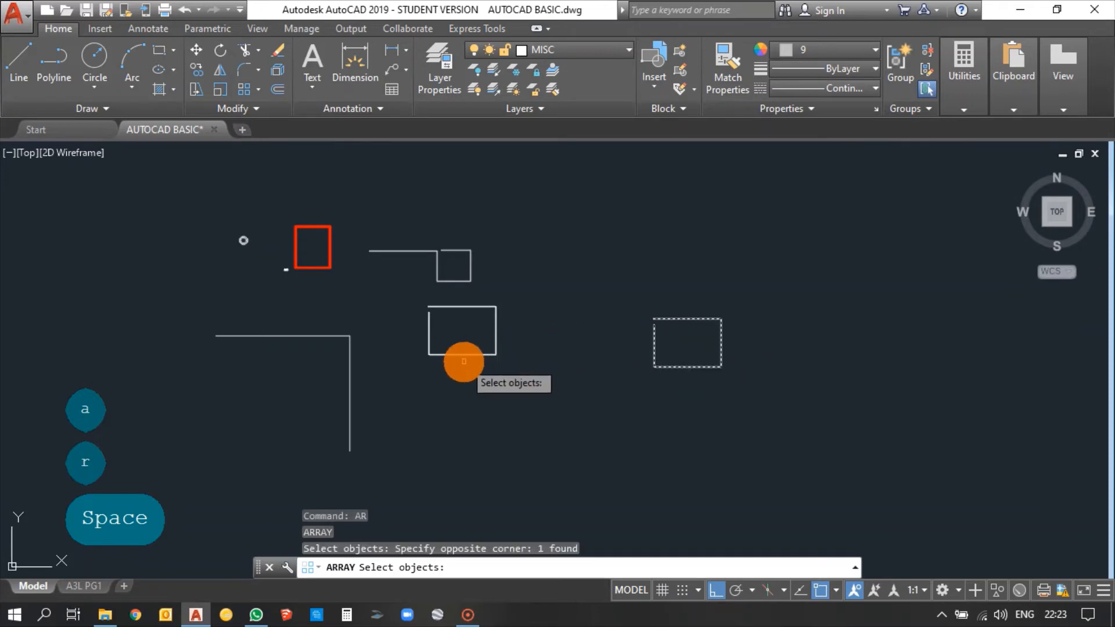
pyautogui.press('space')
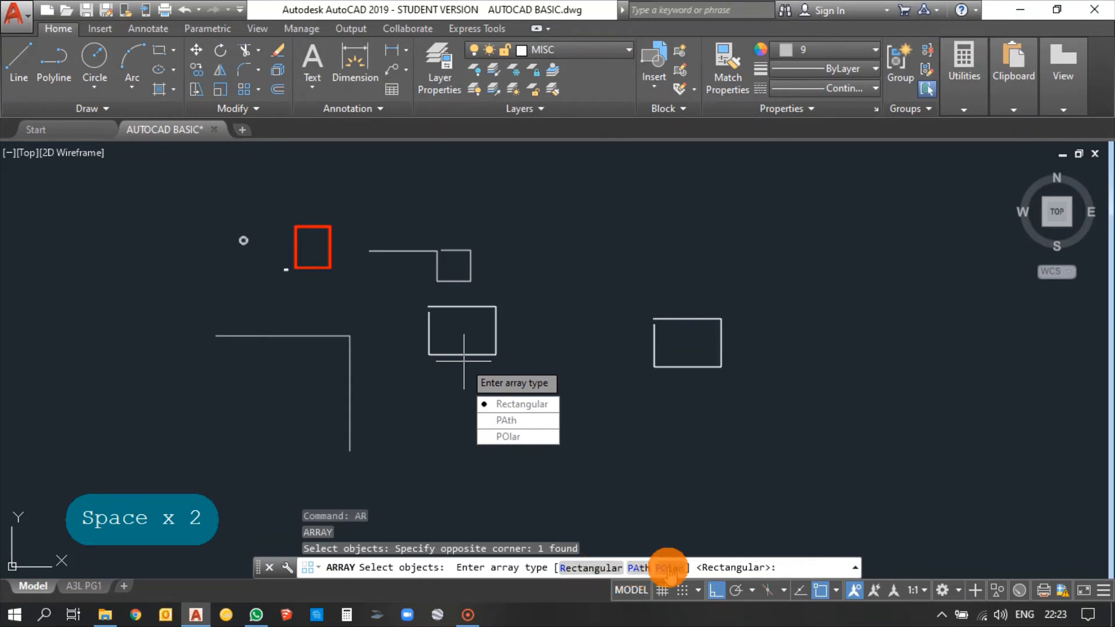
pyautogui.click(595, 568)
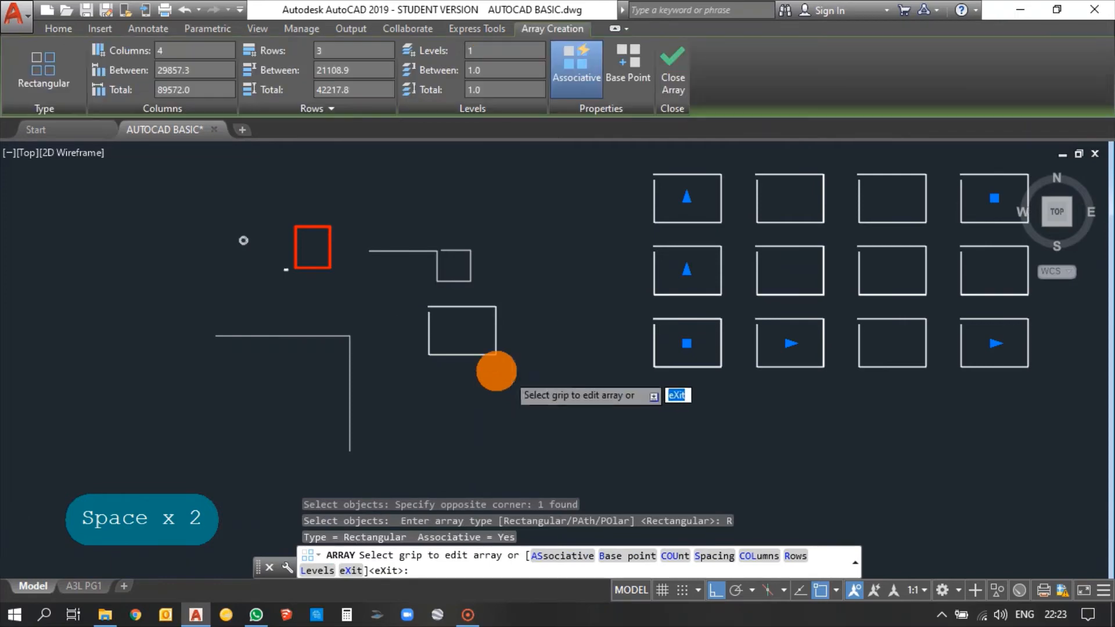
pyautogui.scroll(-3, 573, 304)
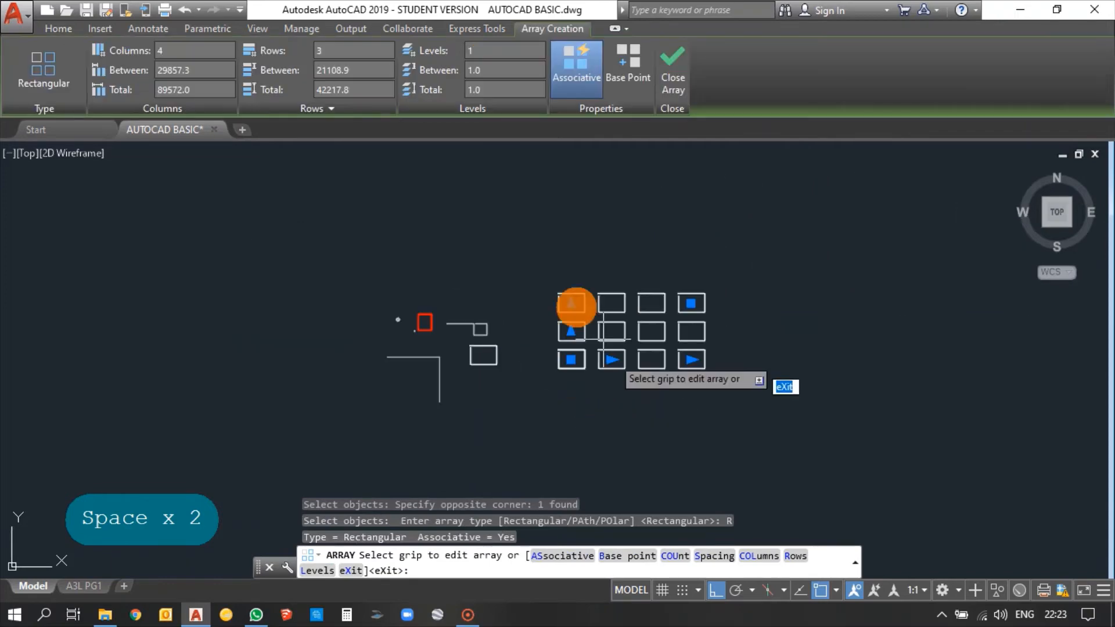
pyautogui.click(686, 87)
pyautogui.scroll(4, 662, 357)
pyautogui.scroll(-2, 657, 357)
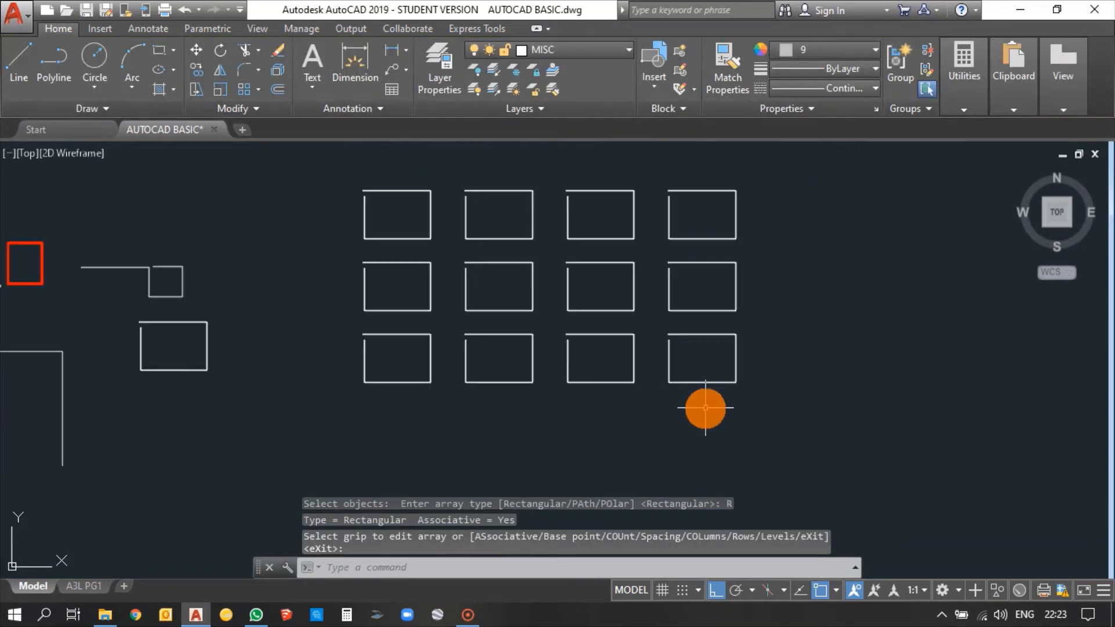
pyautogui.click(706, 408)
pyautogui.click(425, 286)
pyautogui.press('Escape')
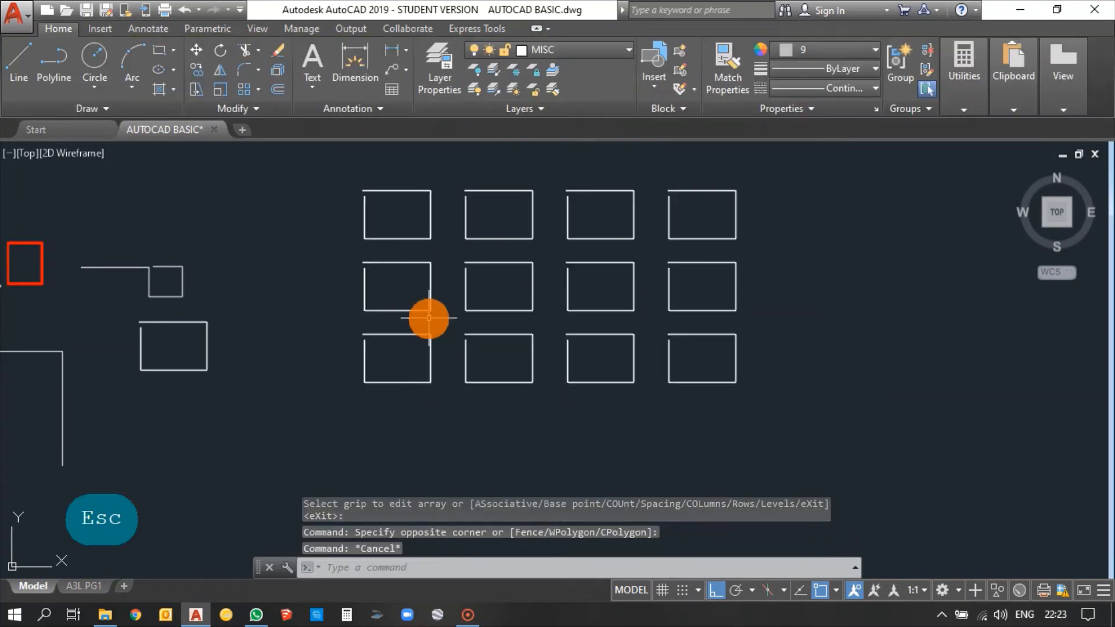
# Step: Change the rectangular array to 6 columns and 4 rows, and clear the selection
pyautogui.scroll(-2, 428, 318)
pyautogui.click(519, 398)
pyautogui.click(448, 331)
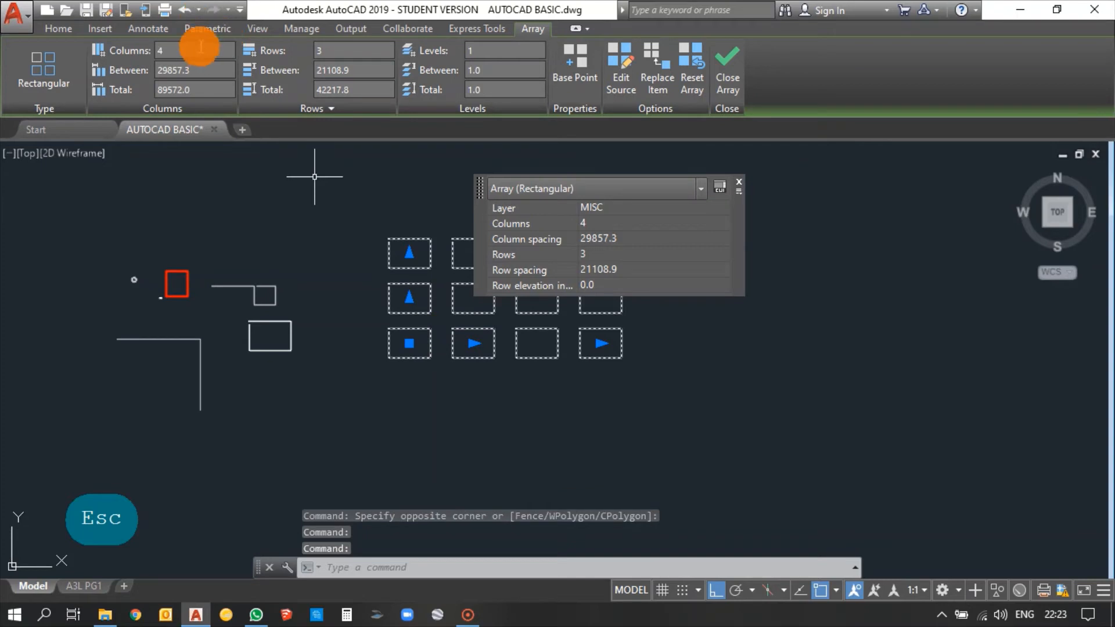
pyautogui.click(156, 53)
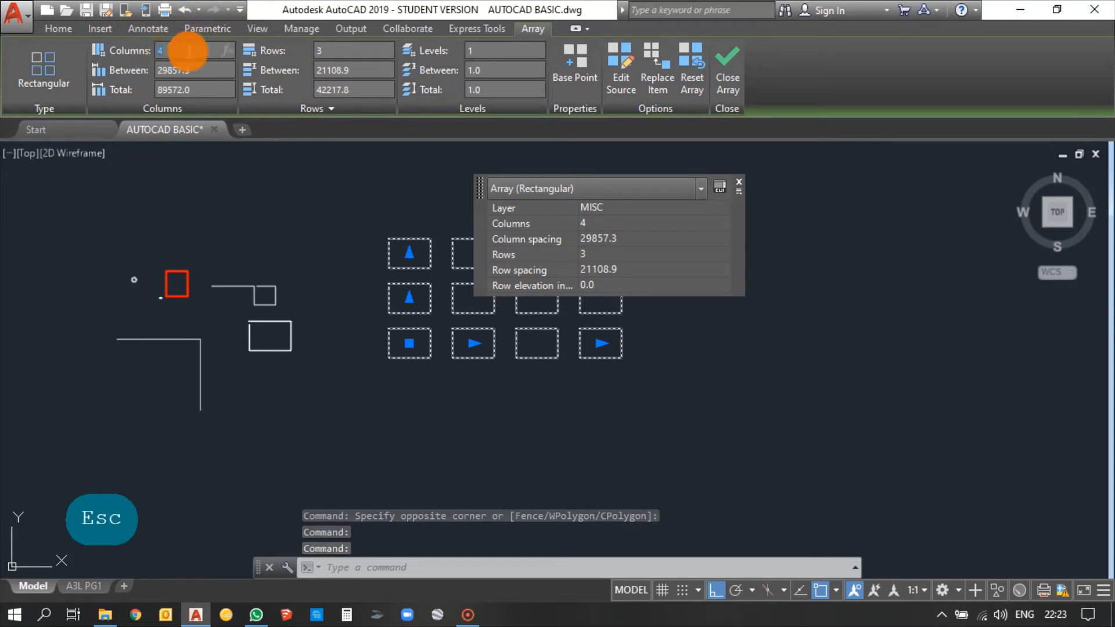
pyautogui.write('6')
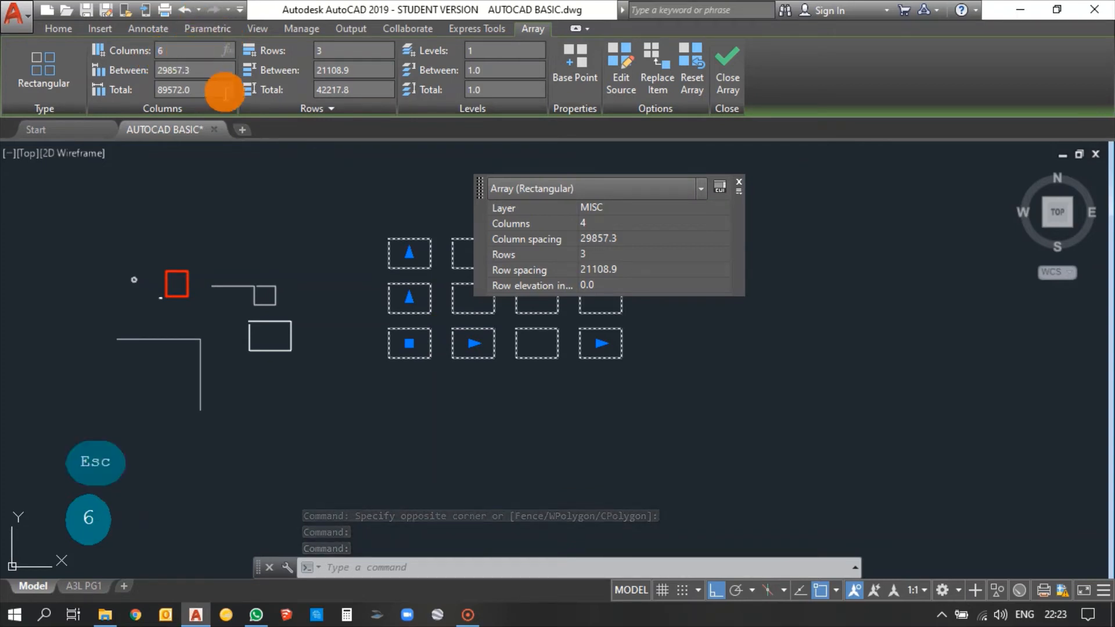
pyautogui.click(351, 47)
pyautogui.write('4')
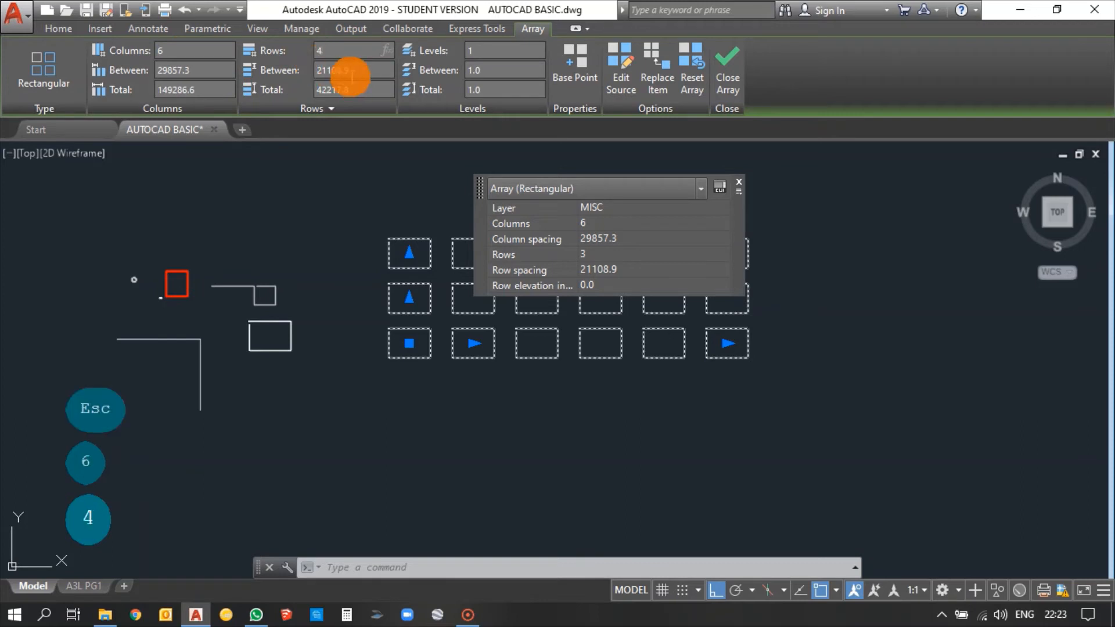
pyautogui.press('Escape')
pyautogui.press('Escape')
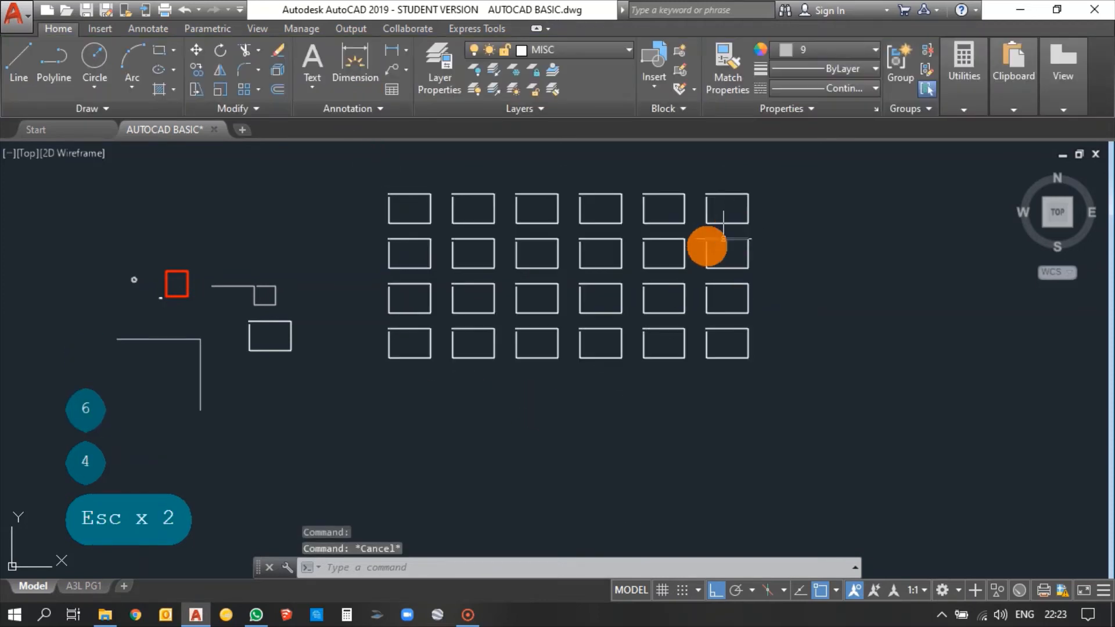
# Step: Array the small upright rectangle with the Path type, using the separate horizontal line as the path curve
pyautogui.scroll(-1, 656, 277)
pyautogui.scroll(-2, 533, 286)
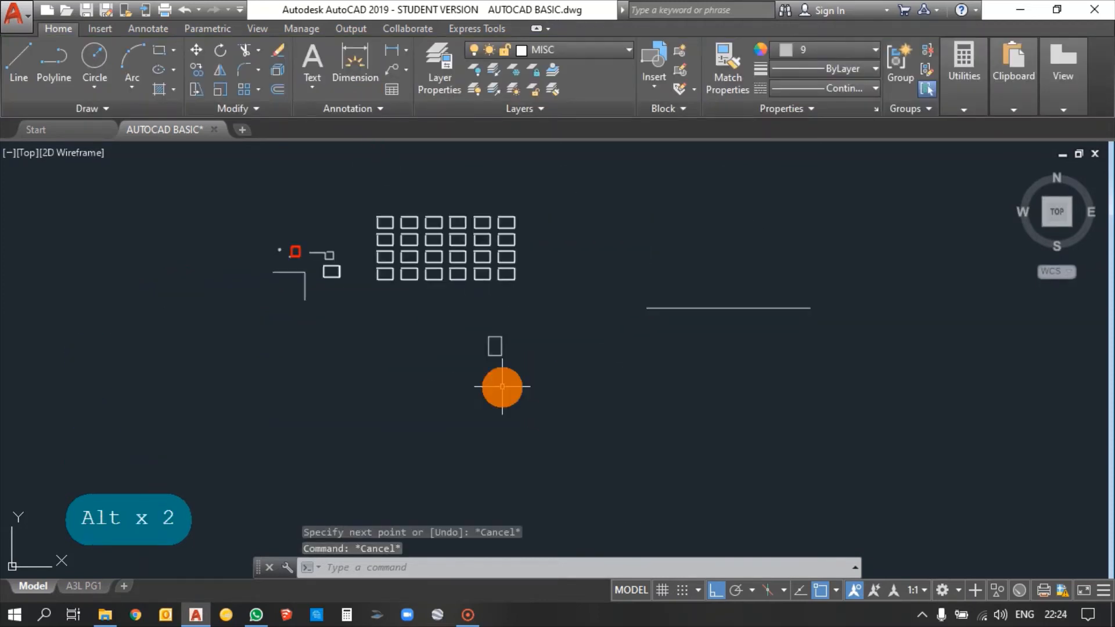
pyautogui.write('ar')
pyautogui.press('space')
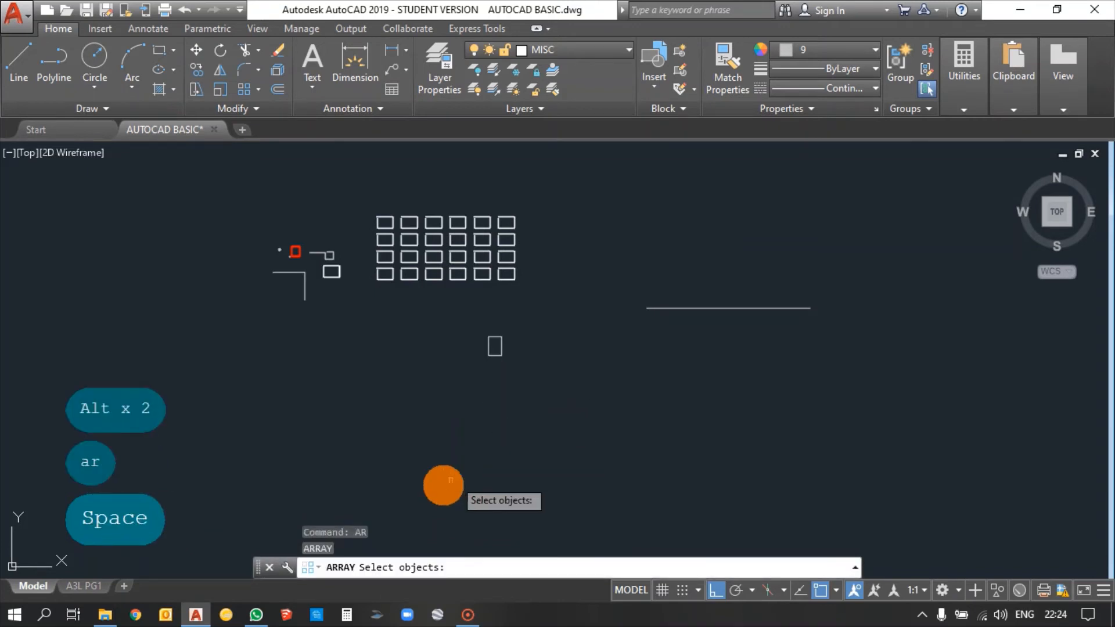
pyautogui.click(495, 356)
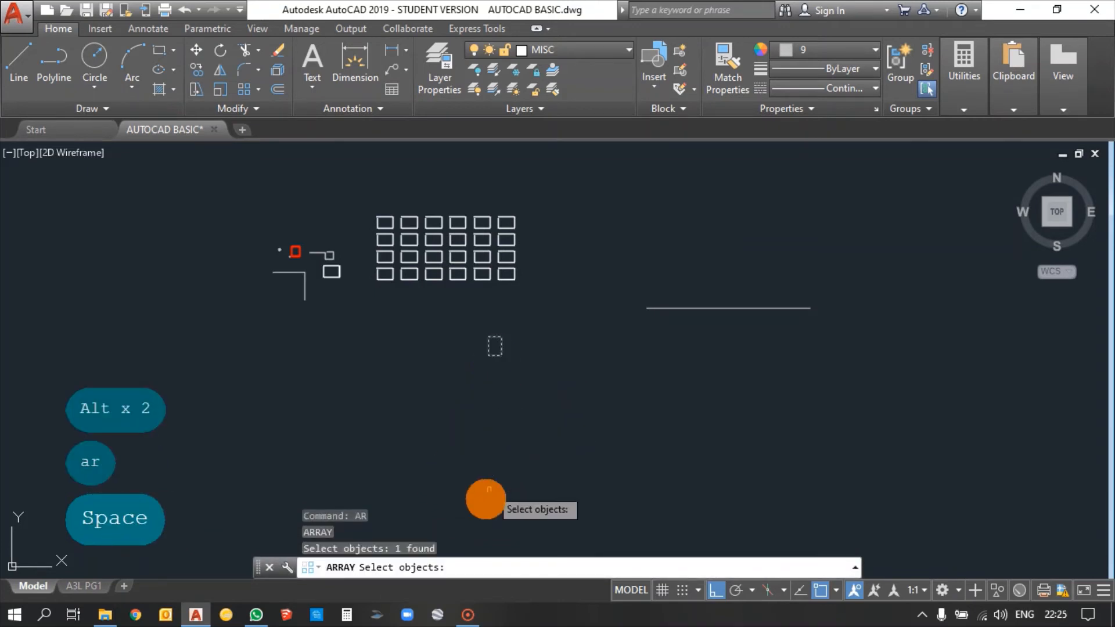
pyautogui.press('space')
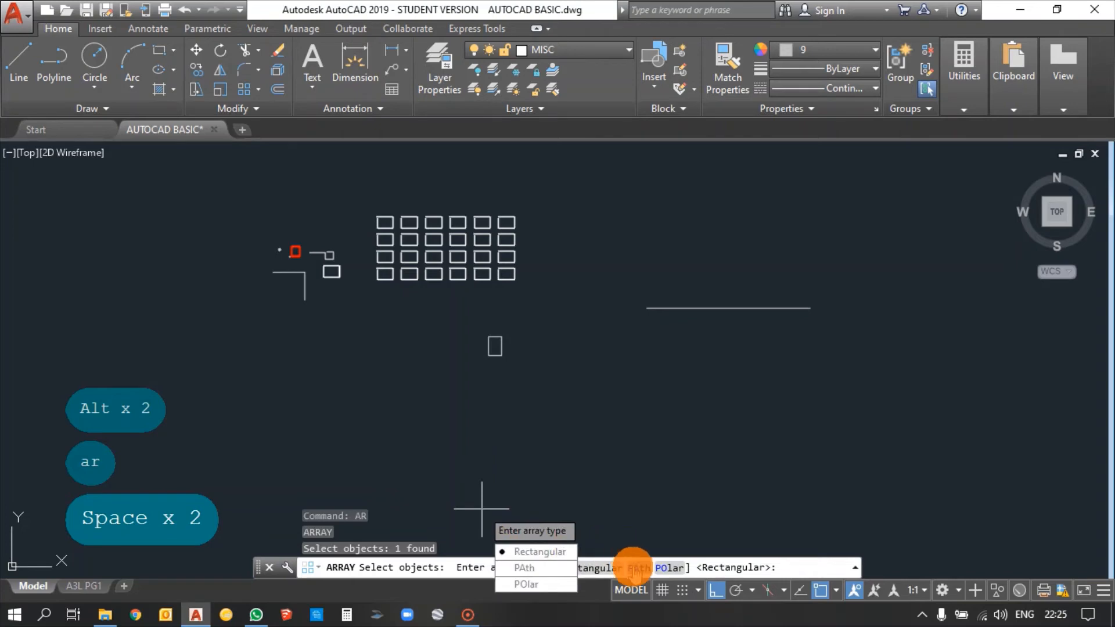
pyautogui.click(638, 568)
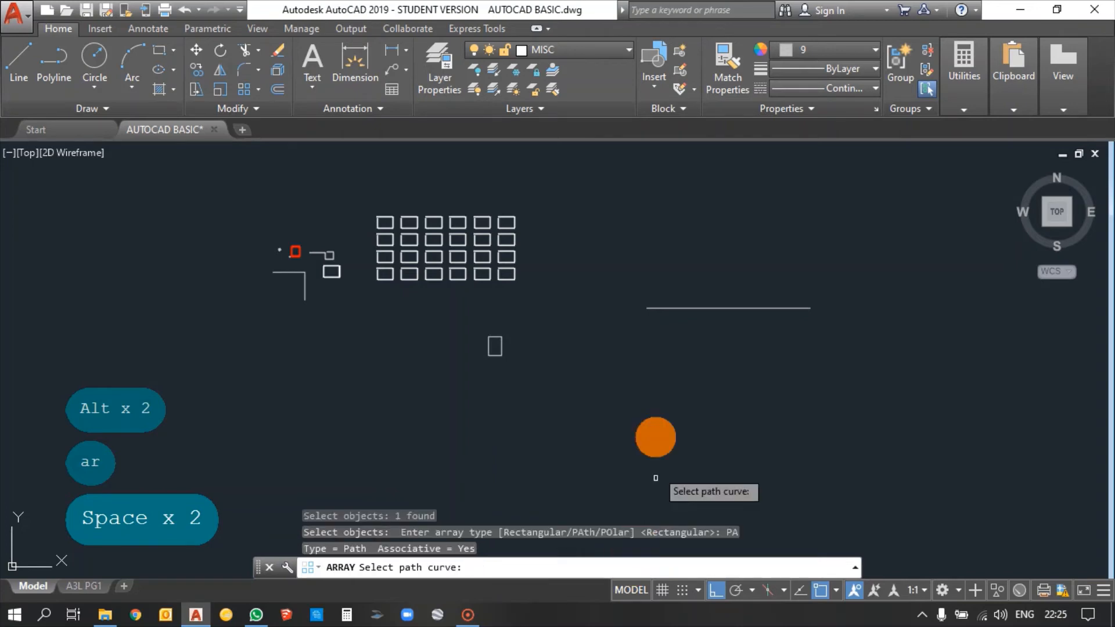
pyautogui.click(651, 308)
pyautogui.scroll(4, 664, 366)
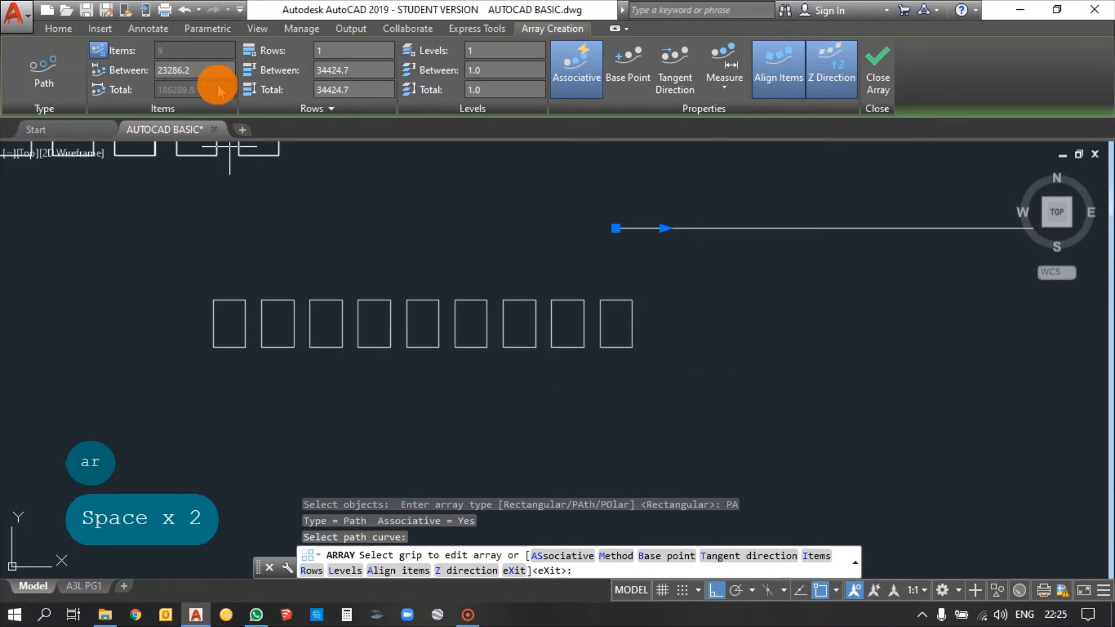
# Step: Open the path array's row spacing for editing, leave it without entering a value, and close the array
pyautogui.click(351, 68)
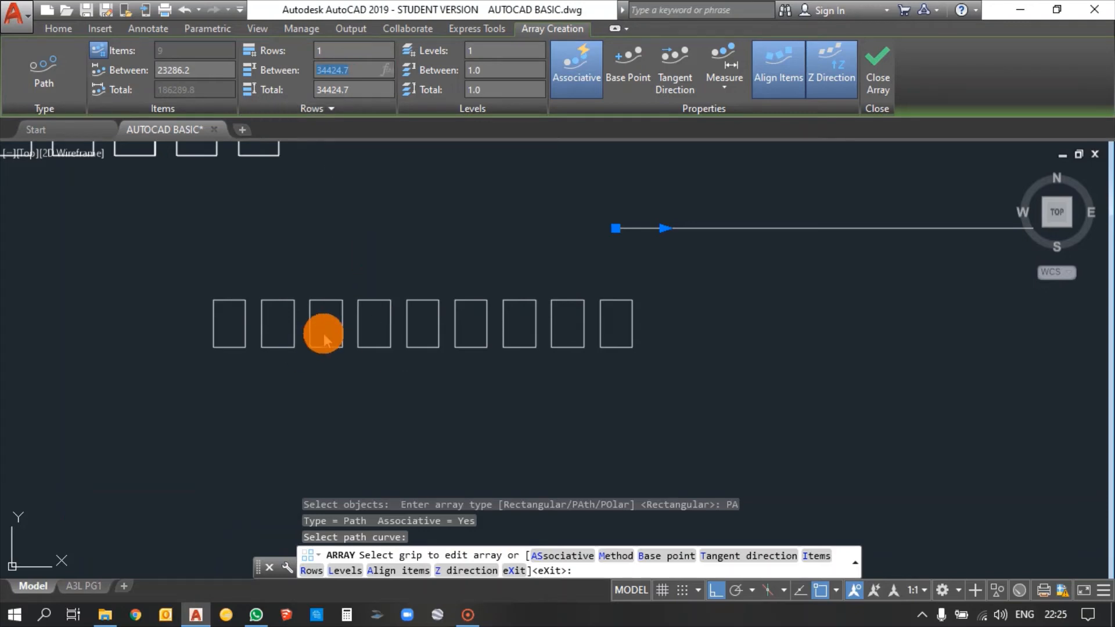
pyautogui.press('Escape')
pyautogui.scroll(-4, 345, 324)
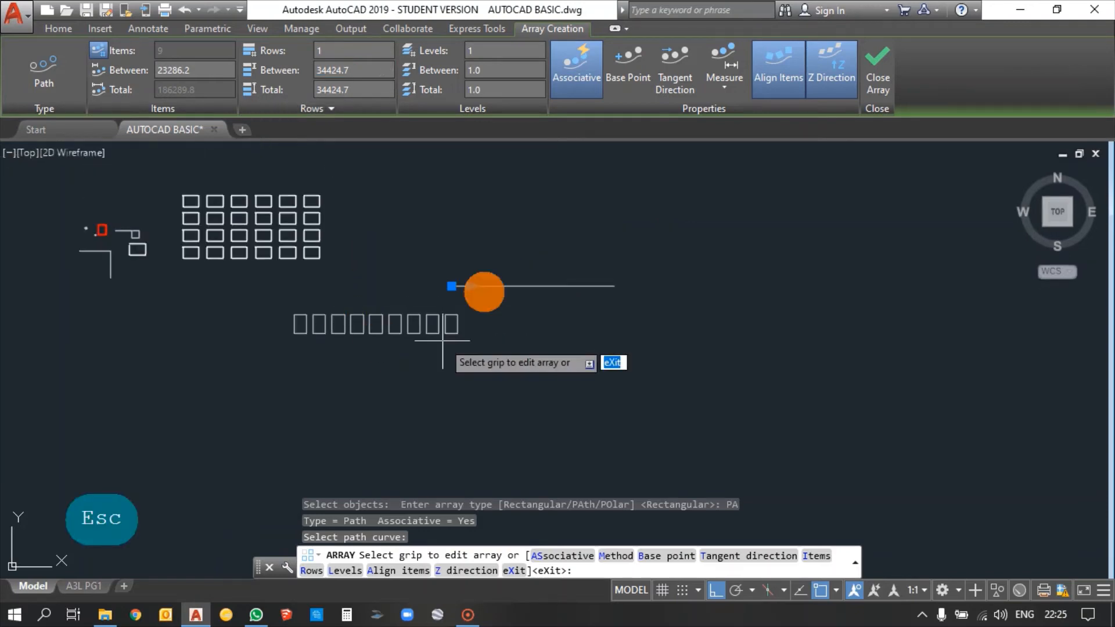
pyautogui.click(876, 70)
pyautogui.press('Escape')
pyautogui.press('Escape')
pyautogui.scroll(-3, 406, 299)
pyautogui.scroll(3, 458, 334)
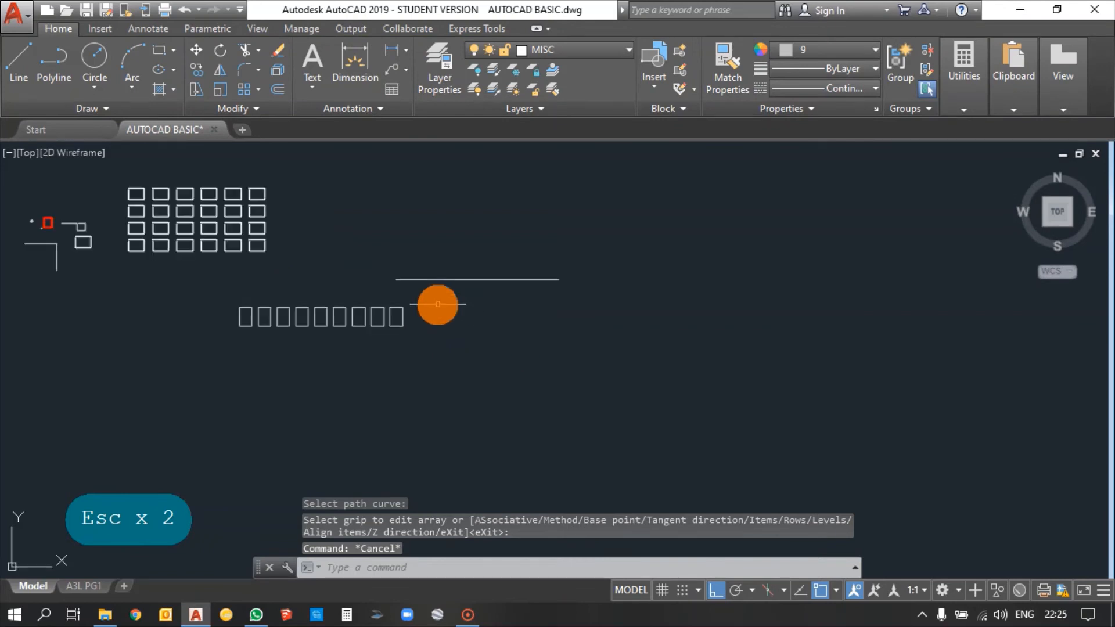
# Step: Undo the path array of the small upright rectangle
pyautogui.click(424, 334)
pyautogui.press('Escape')
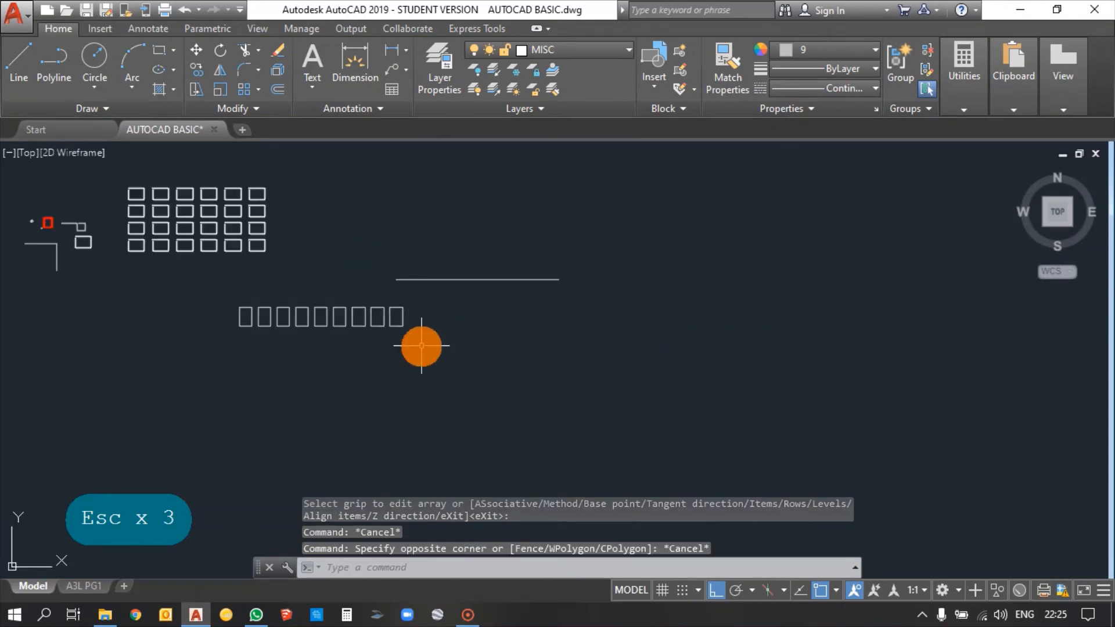
pyautogui.hotkey('ctrl', 'z')
pyautogui.hotkey('ctrl', 'z')
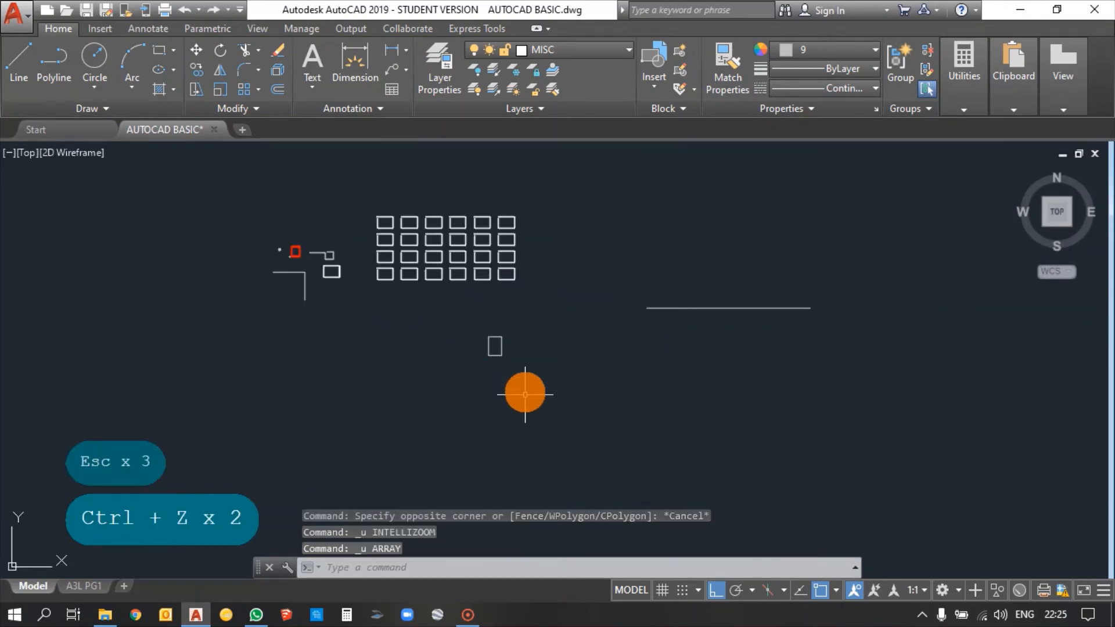
# Step: Array the small upright rectangle with the Polar type, centred on the left endpoint of the separate horizontal line
pyautogui.scroll(3, 525, 391)
pyautogui.write('ar')
pyautogui.press('space')
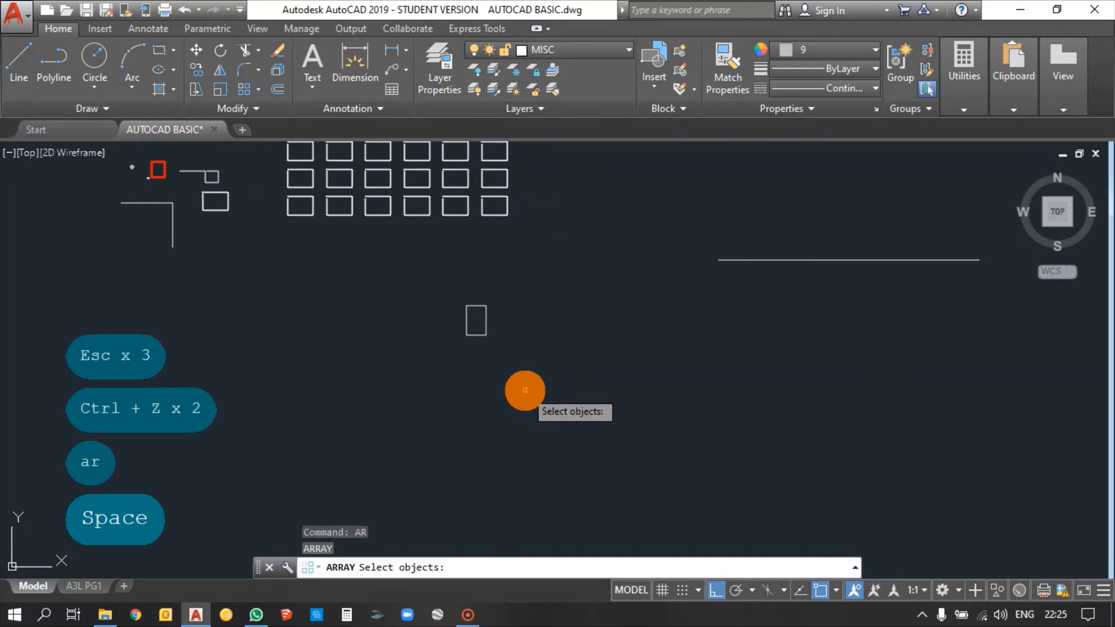
pyautogui.click(490, 344)
pyautogui.click(473, 319)
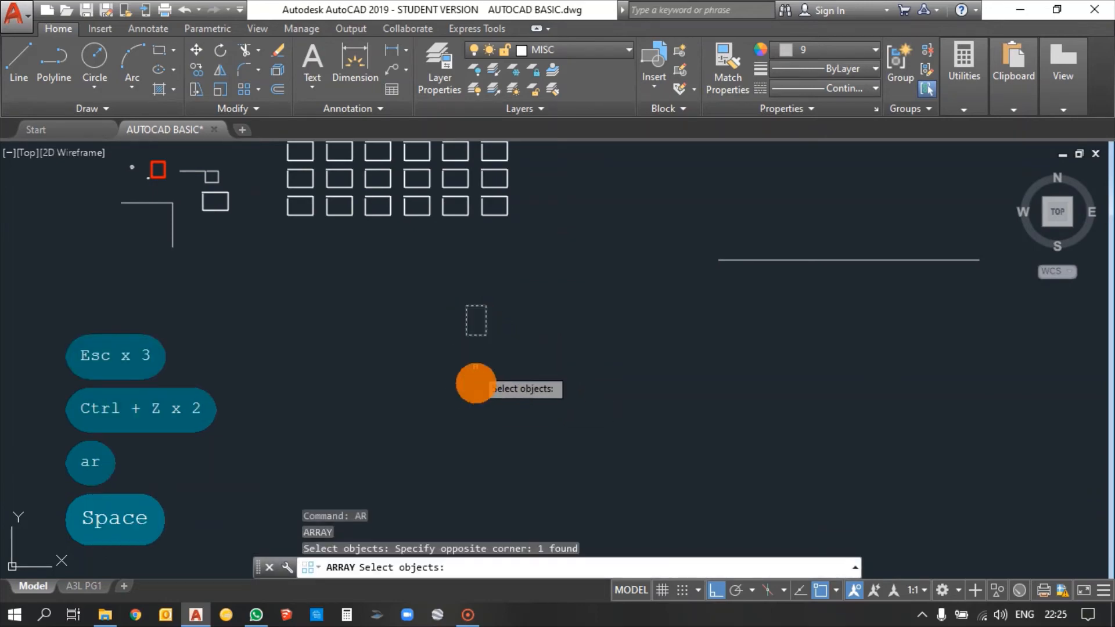
pyautogui.press('space')
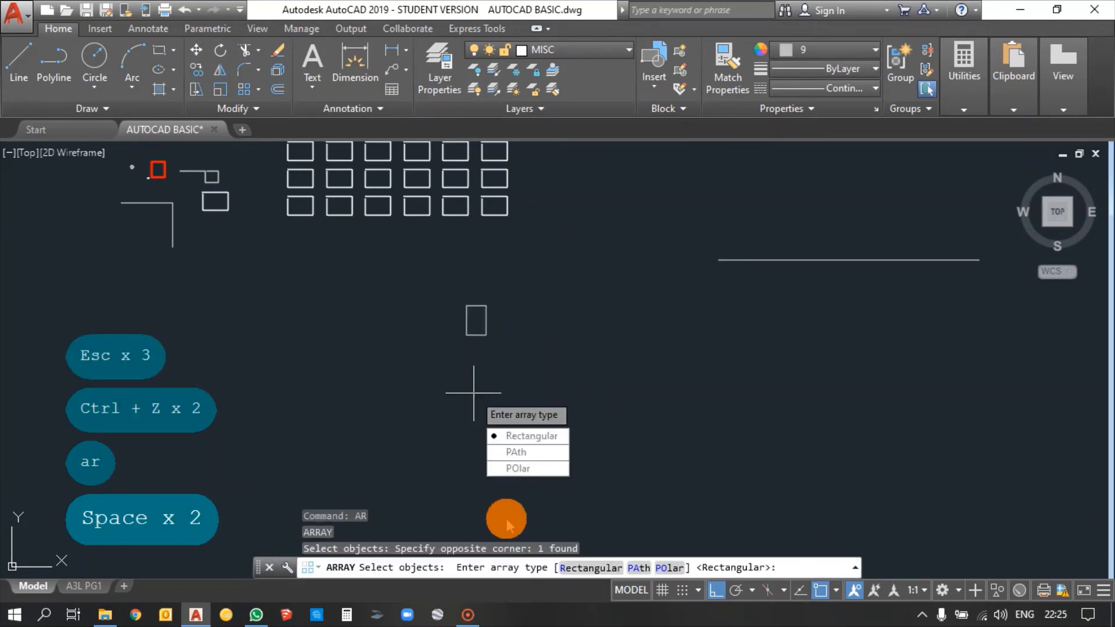
pyautogui.click(668, 567)
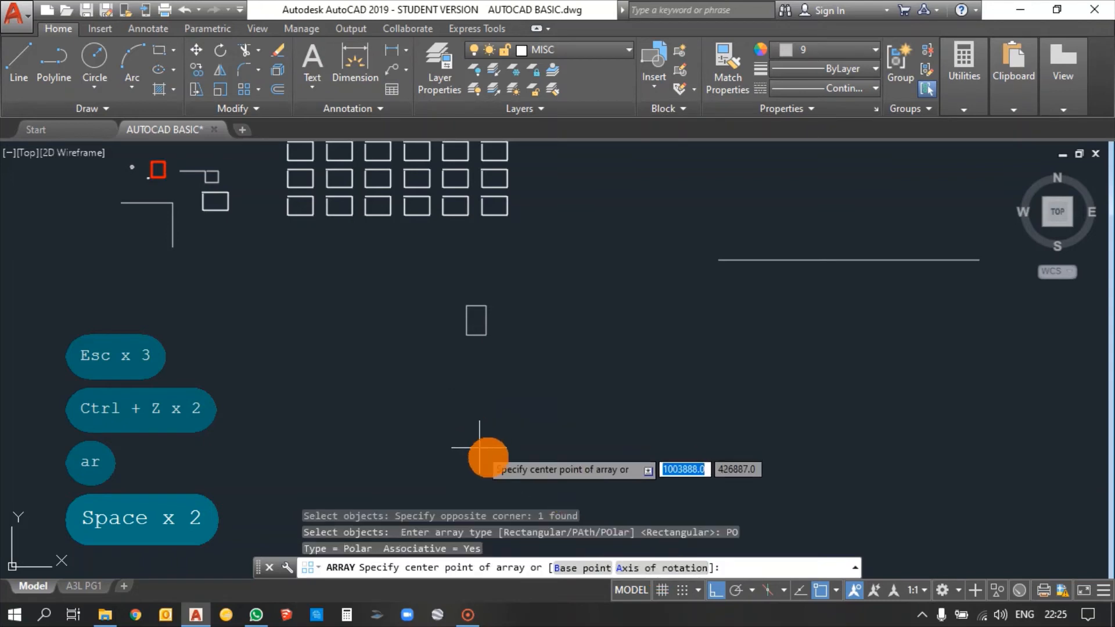
pyautogui.click(718, 261)
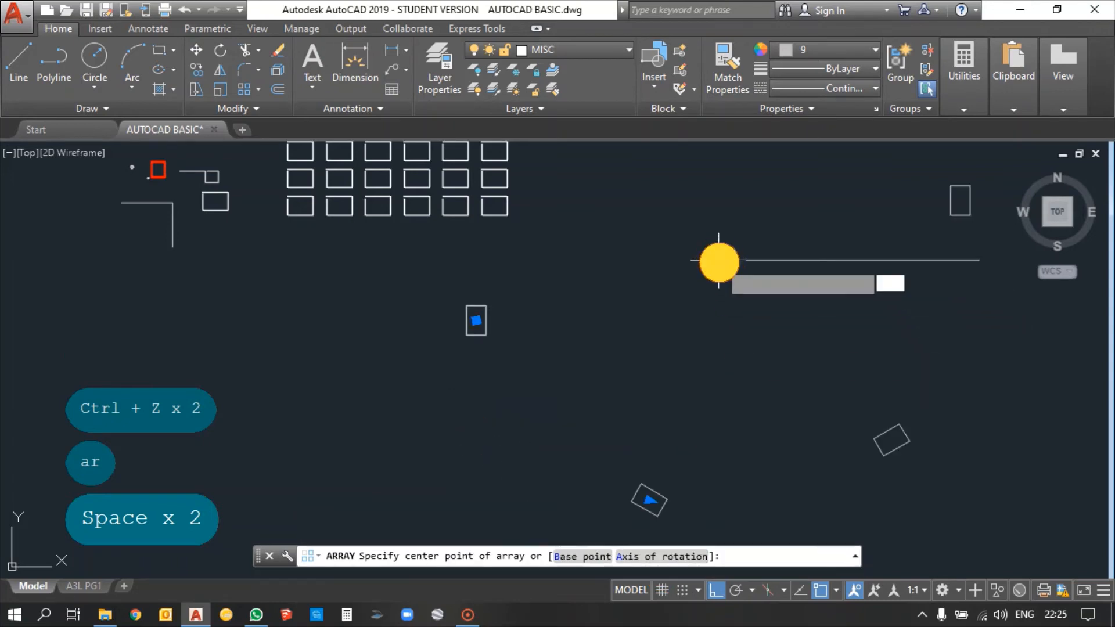
pyautogui.scroll(-3, 620, 337)
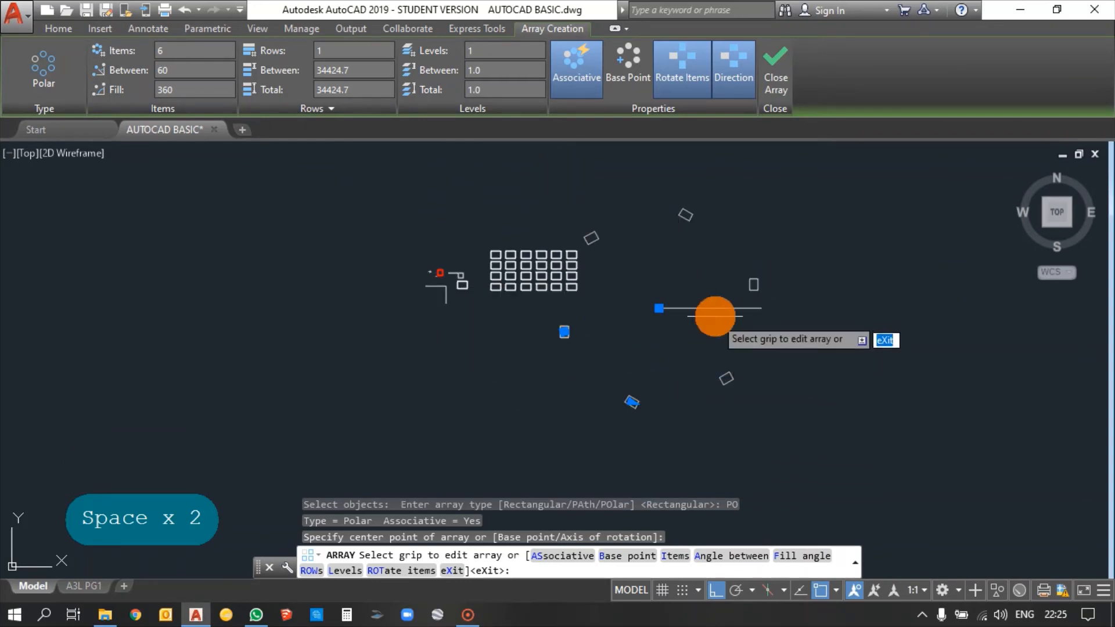
pyautogui.press('Escape')
# Step: Select the polar array and set its number of items to 10
pyautogui.click(664, 414)
pyautogui.click(608, 360)
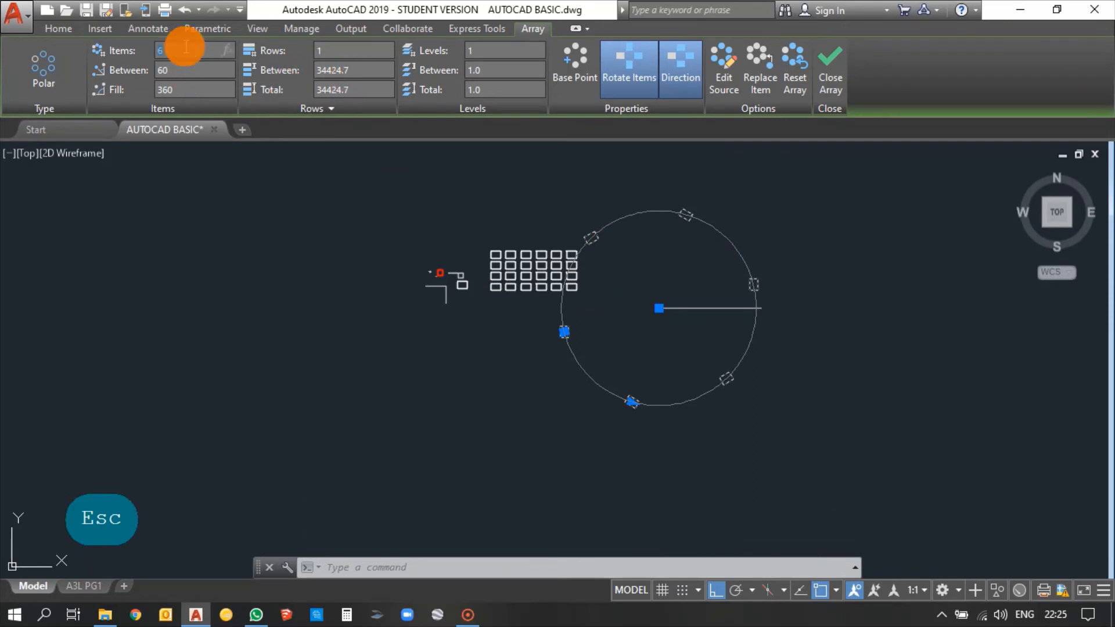
pyautogui.write('10')
pyautogui.press('Return')
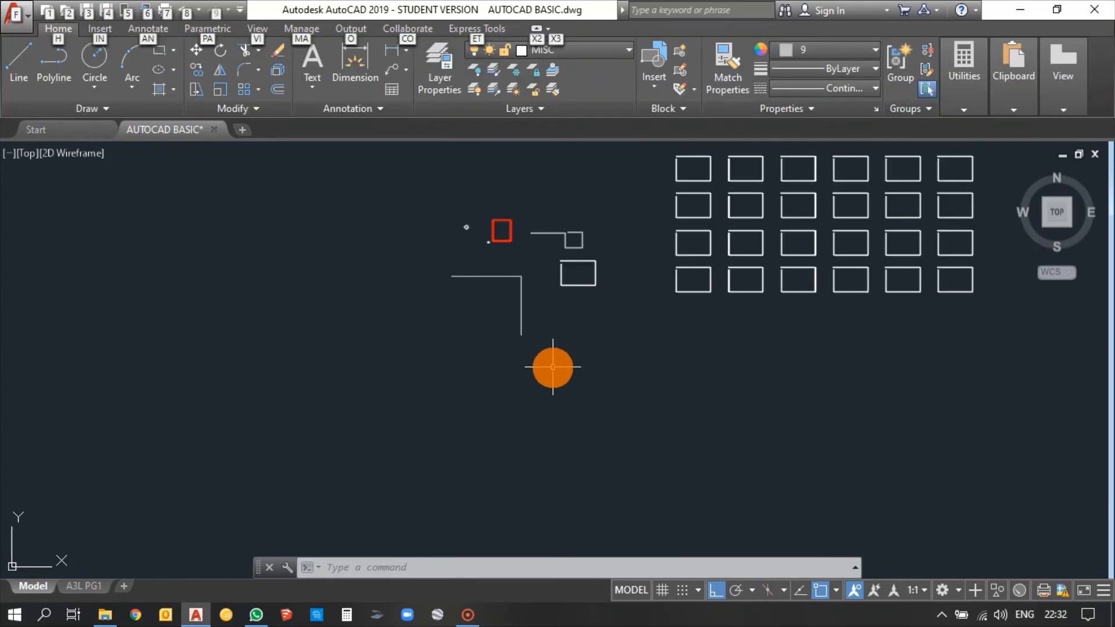
# Step: Move the vertical line of the corner shape straight down, away from the horizontal line's end
pyautogui.press('alt')
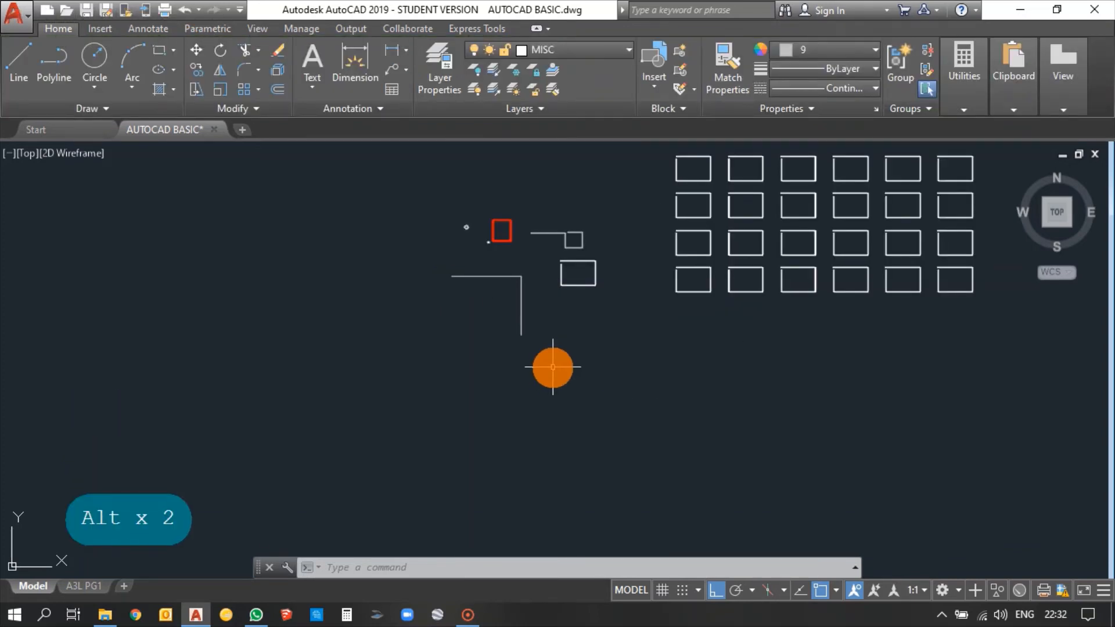
pyautogui.click(553, 367)
pyautogui.click(466, 314)
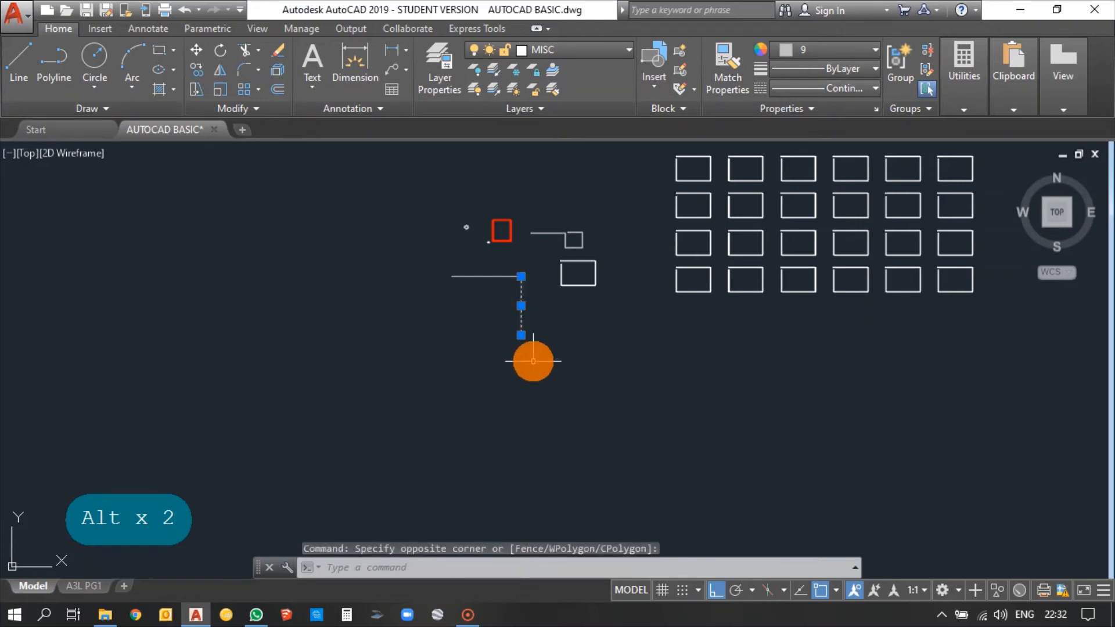
pyautogui.write('m')
pyautogui.press('space')
pyautogui.click(542, 352)
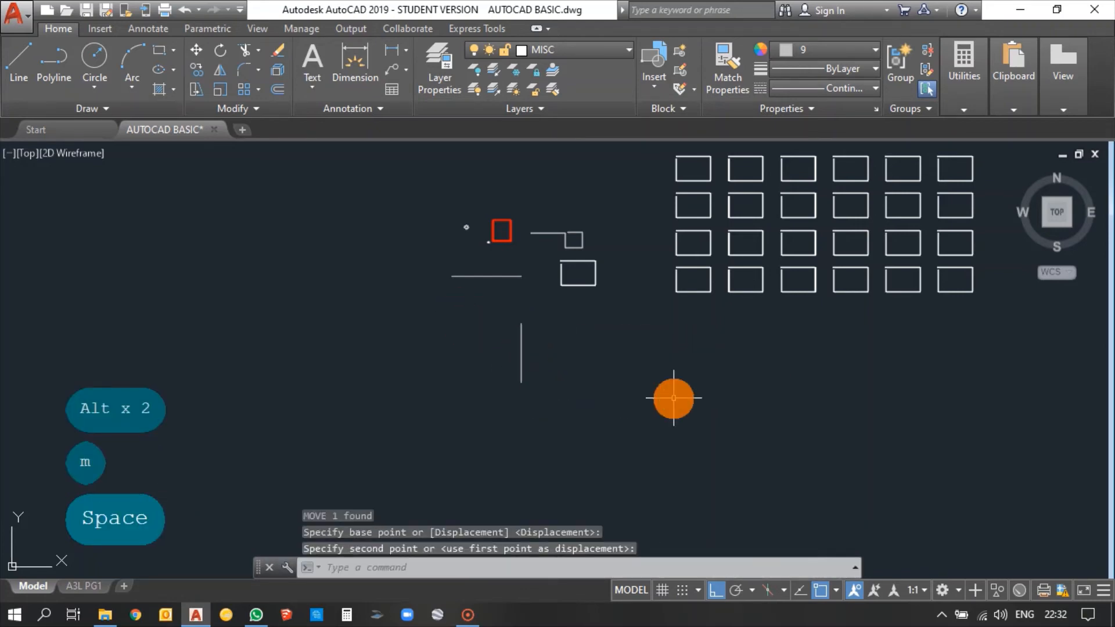
# Step: Move the detached vertical line to the left by its lower endpoint, into the empty area beside the small shapes
pyautogui.click(674, 399)
pyautogui.click(444, 325)
pyautogui.write('m')
pyautogui.press('space')
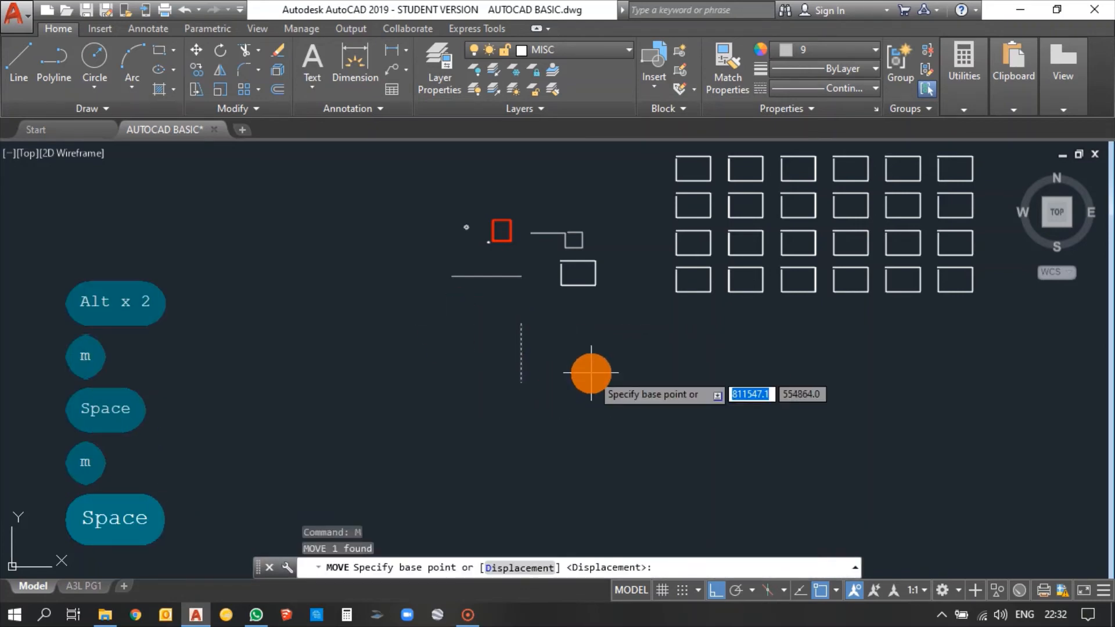
pyautogui.click(503, 369)
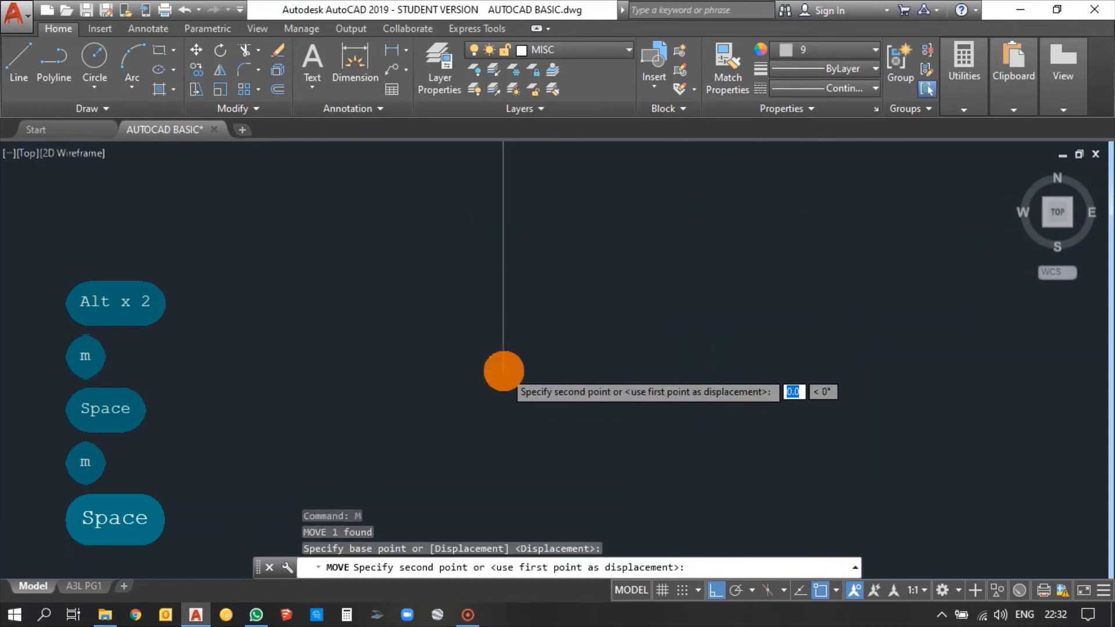
pyautogui.press('Escape')
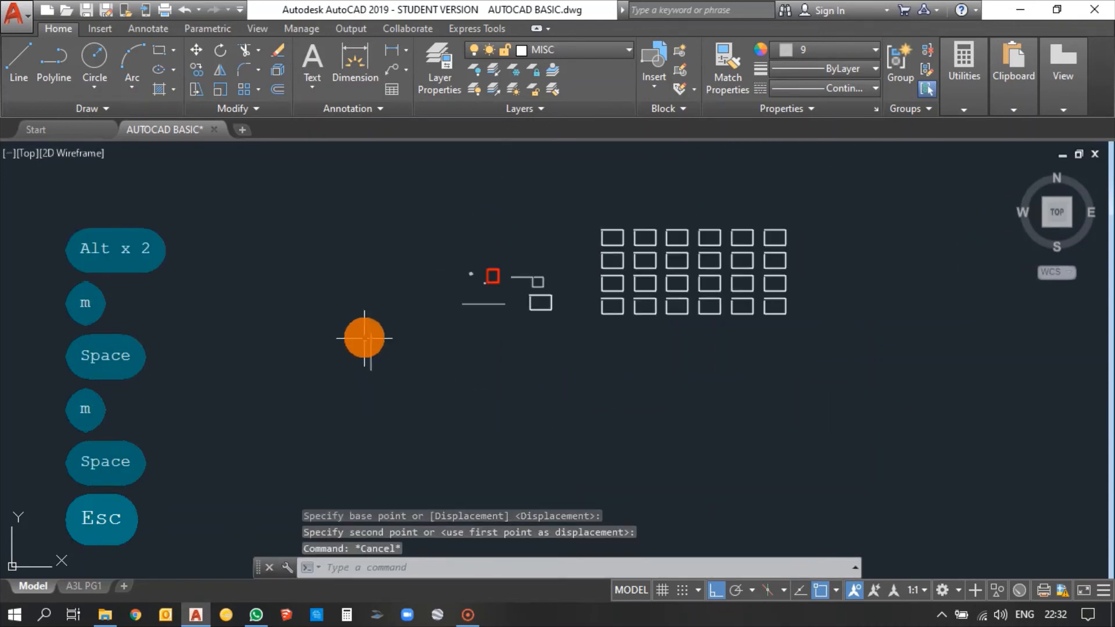
# Step: Copy the vertical line horizontally to the right from its lower endpoint, at a distance of about 54008
pyautogui.scroll(-2, 372, 342)
pyautogui.click(356, 316)
pyautogui.click(386, 351)
pyautogui.scroll(4, 386, 352)
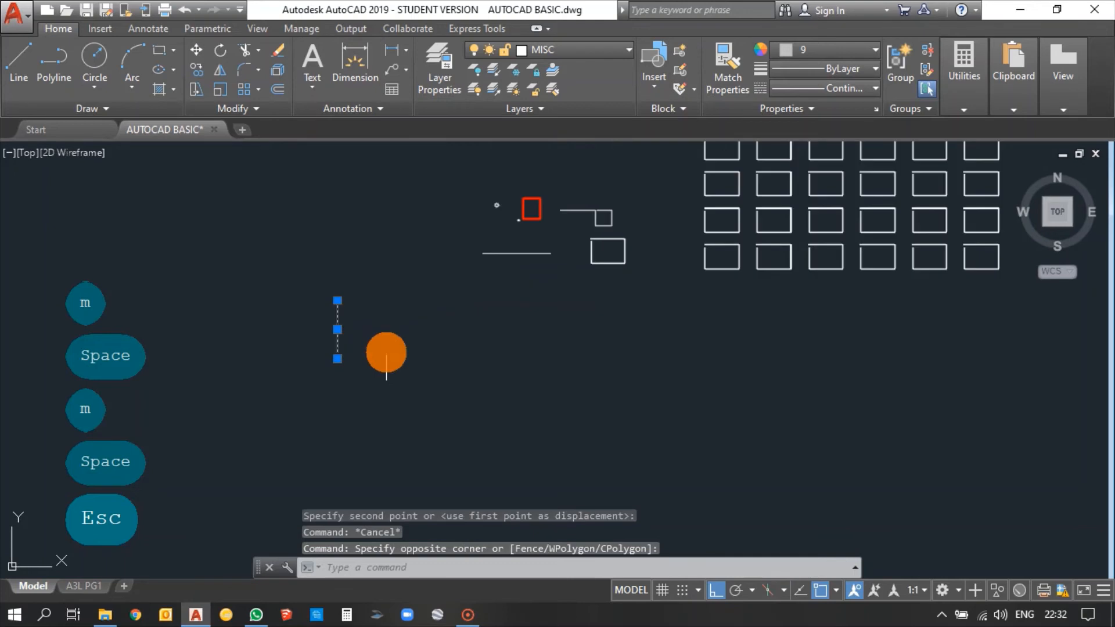
pyautogui.write('co')
pyautogui.press('space')
pyautogui.scroll(4, 363, 370)
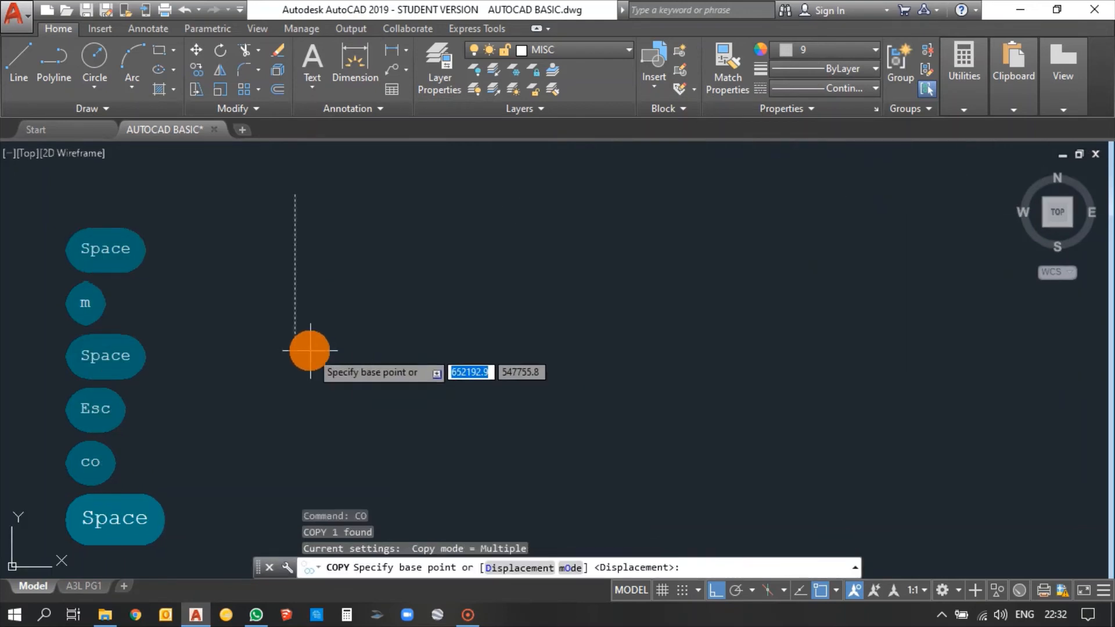
pyautogui.click(295, 342)
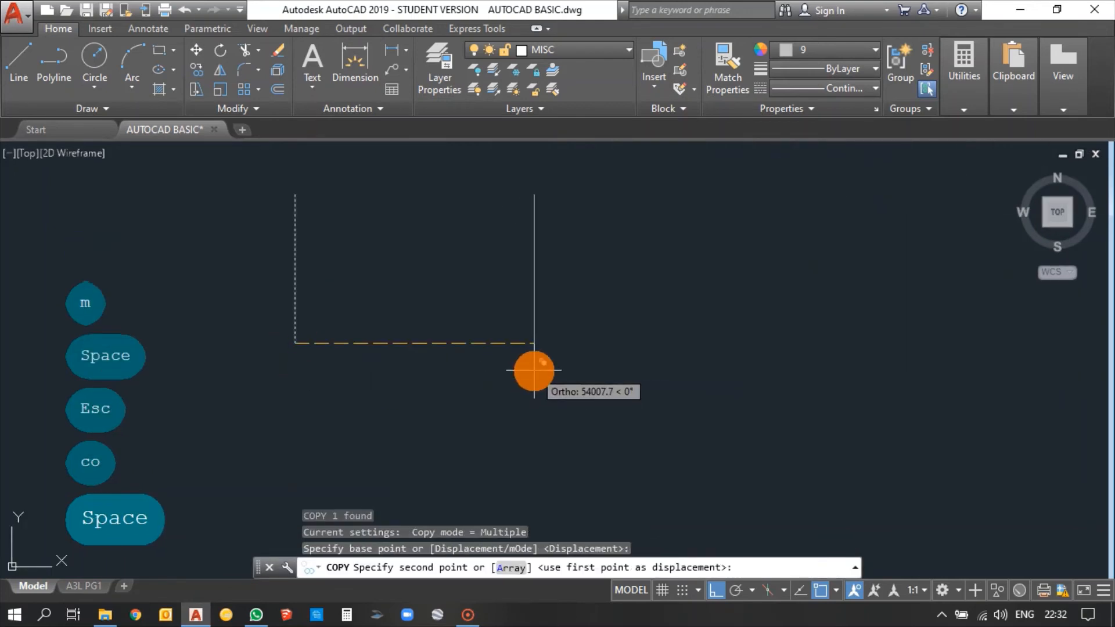
pyautogui.click(535, 370)
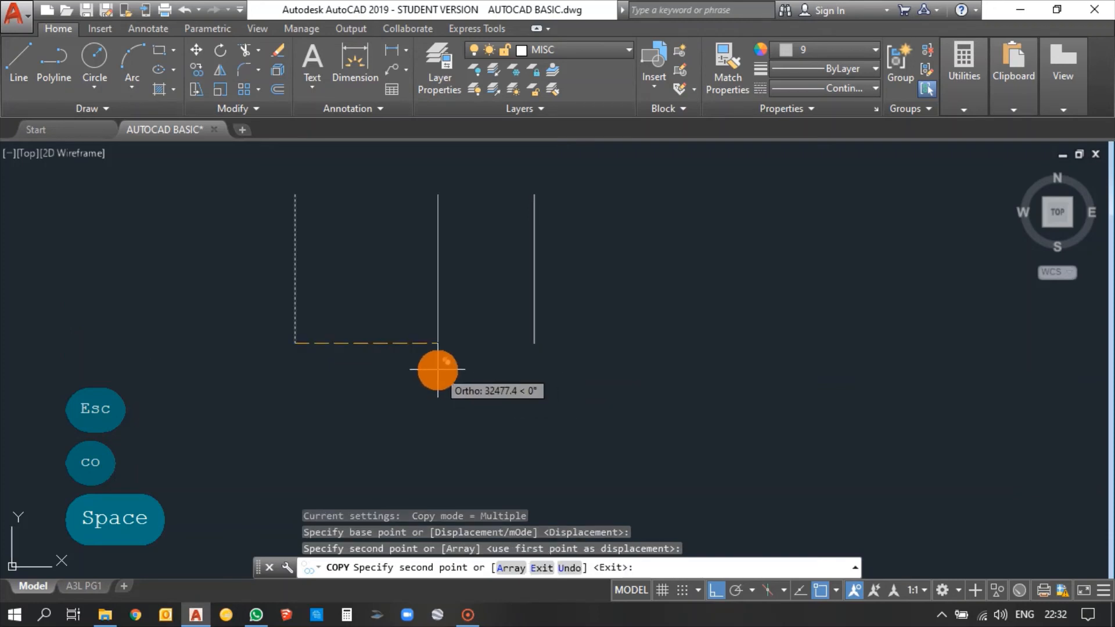
pyautogui.press('Escape')
# Step: Copy the right vertical line from its lower endpoint with the Array option, using 10 items spaced about 29085 apart to the right
pyautogui.scroll(-2, 416, 349)
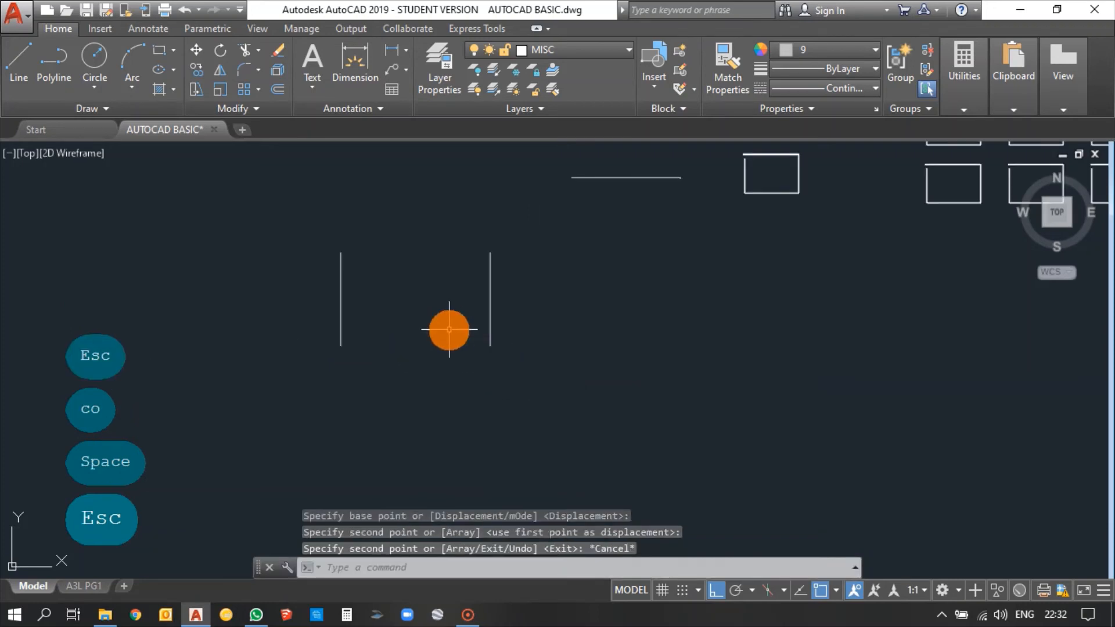
pyautogui.scroll(-2, 448, 330)
pyautogui.click(505, 363)
pyautogui.click(449, 286)
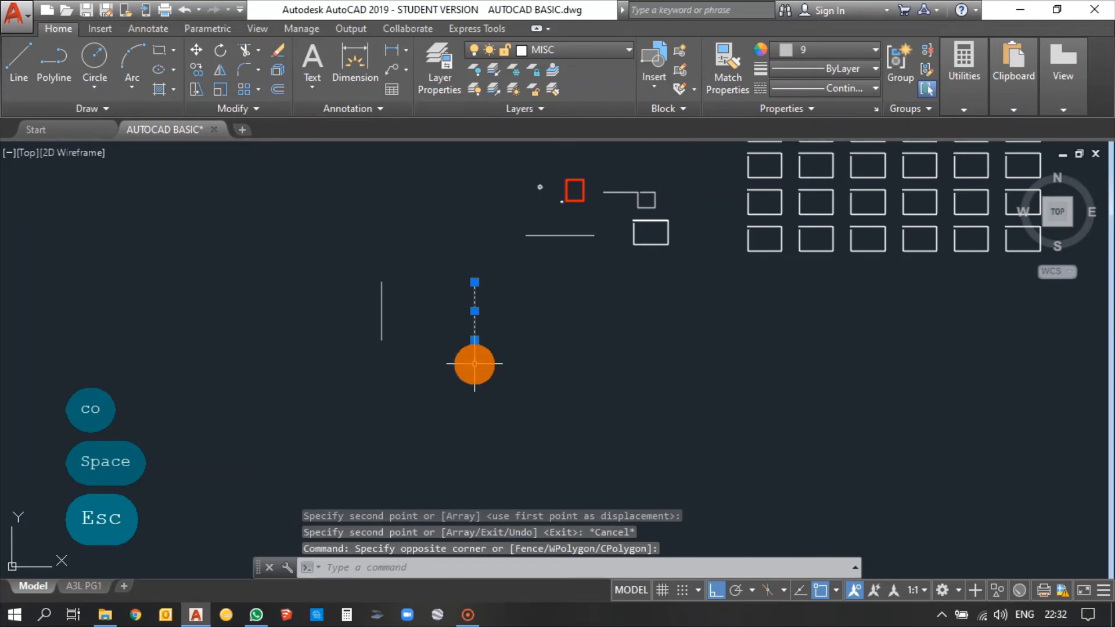
pyautogui.write('co')
pyautogui.press('space')
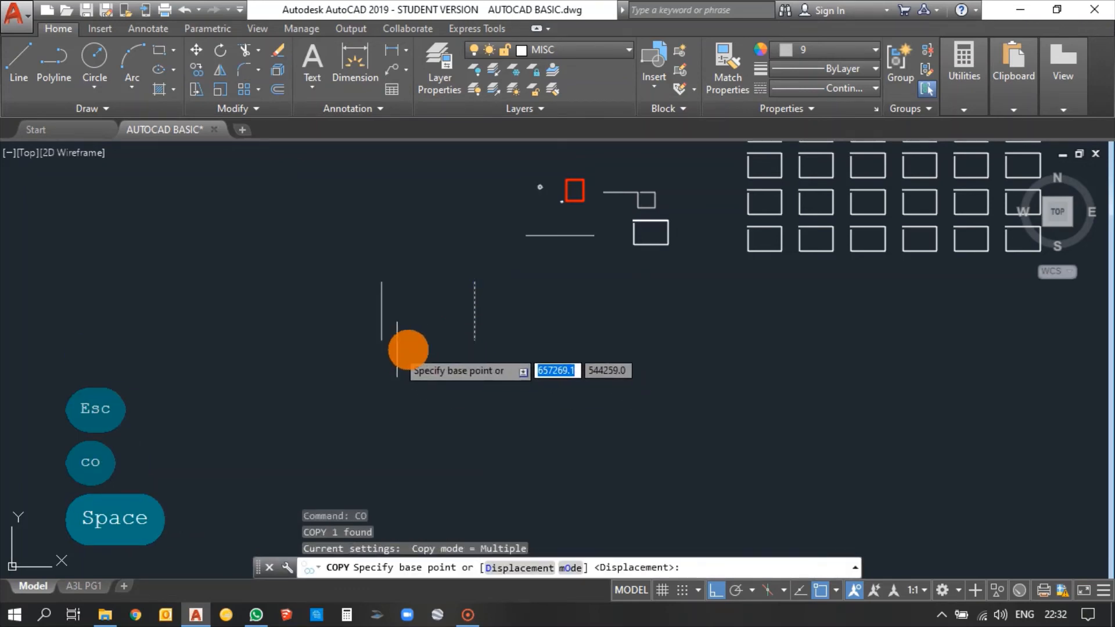
pyautogui.scroll(2, 461, 344)
pyautogui.click(483, 336)
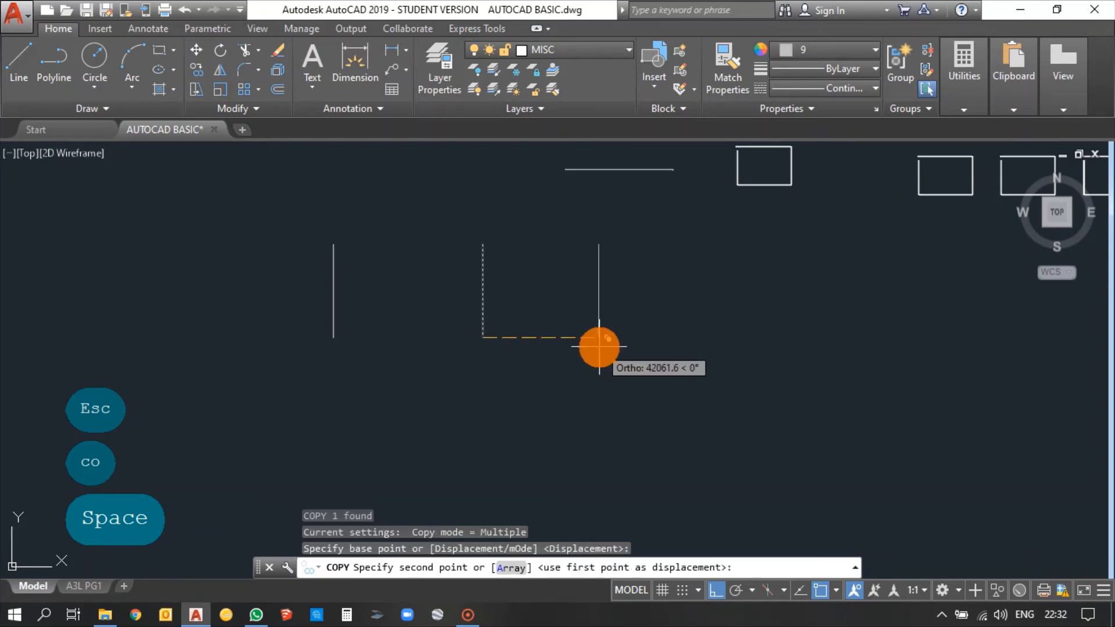
pyautogui.write('a')
pyautogui.press('space')
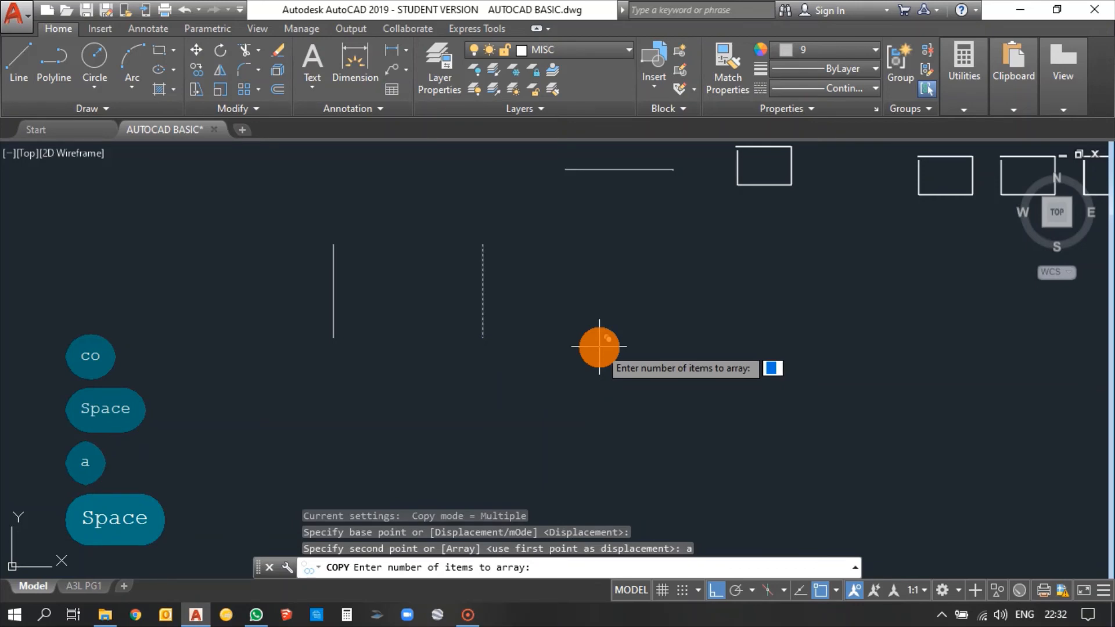
pyautogui.write('10')
pyautogui.press('Return')
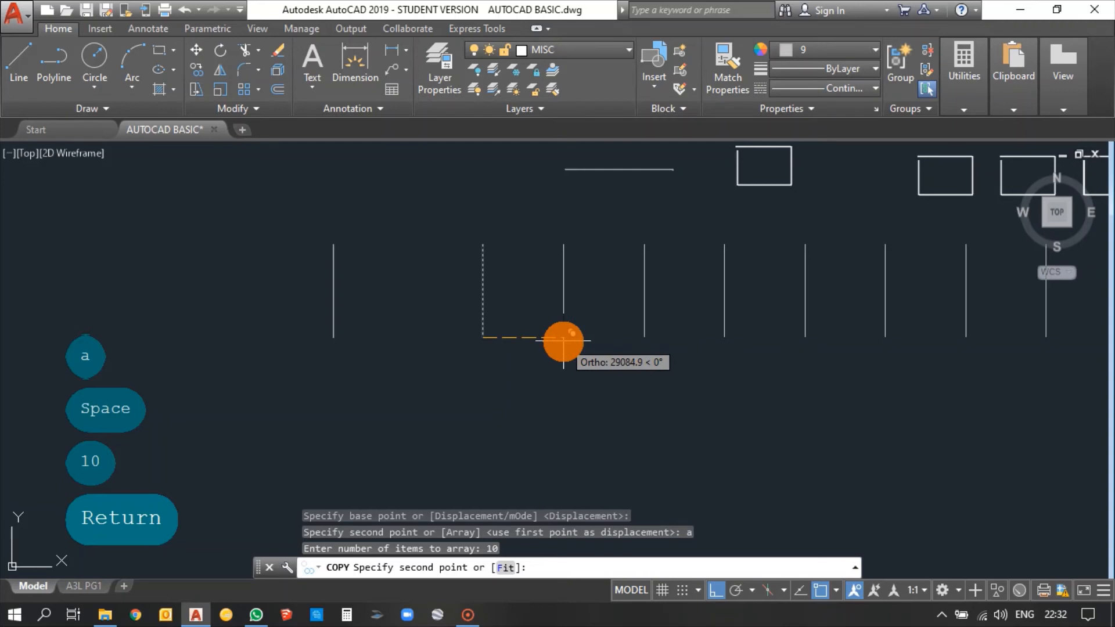
pyautogui.click(564, 341)
pyautogui.scroll(-2, 472, 316)
pyautogui.press('Escape')
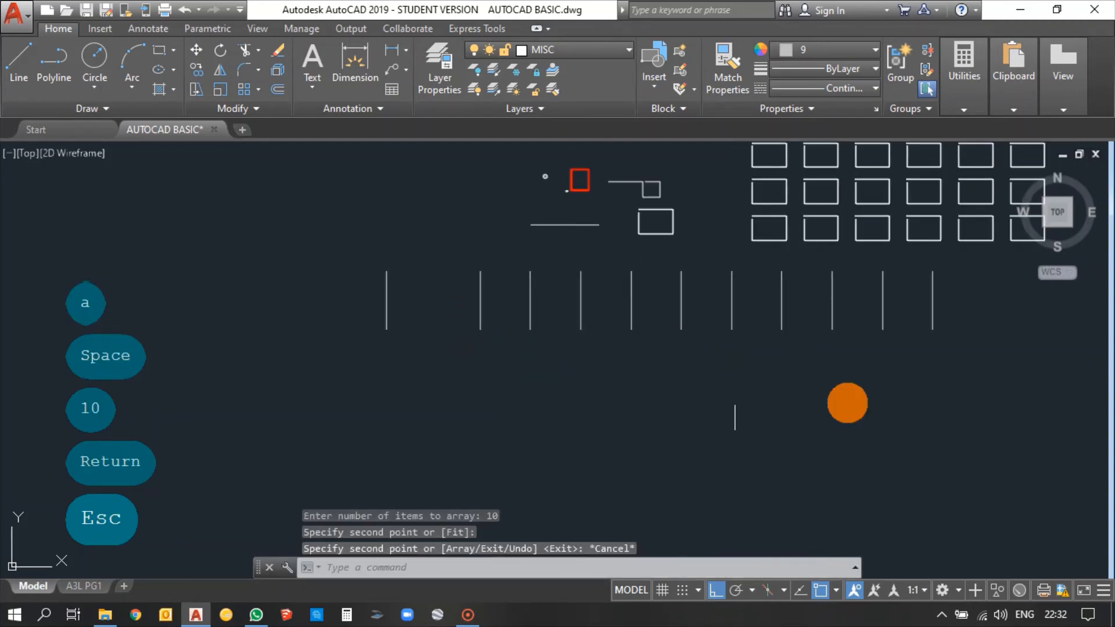
pyautogui.click(973, 352)
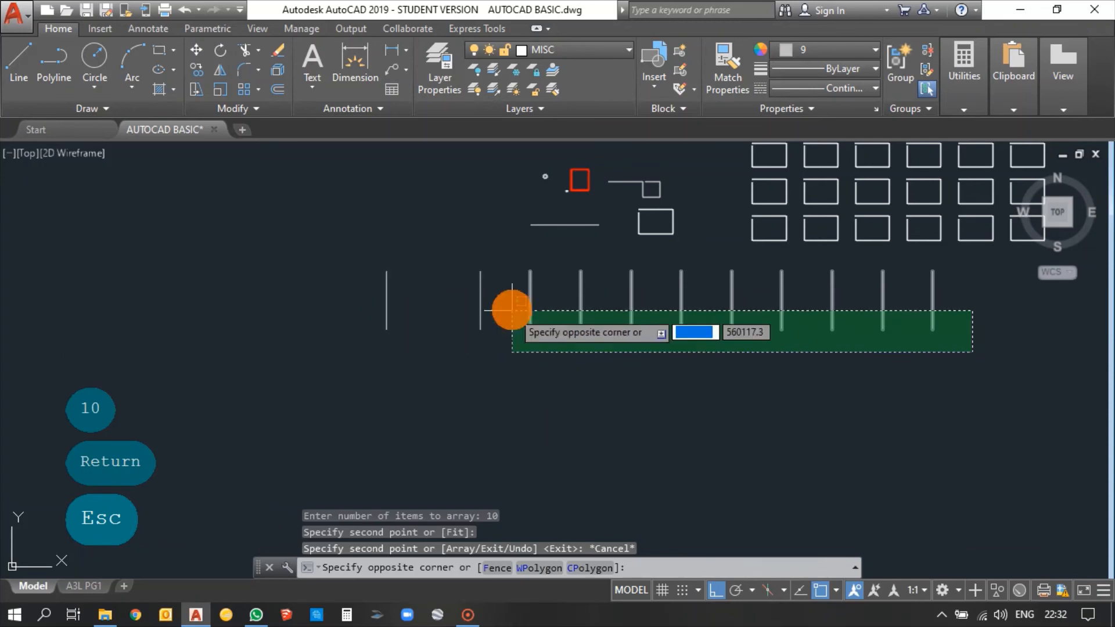
pyautogui.press('Escape')
pyautogui.scroll(-5, 343, 359)
pyautogui.scroll(4, 356, 351)
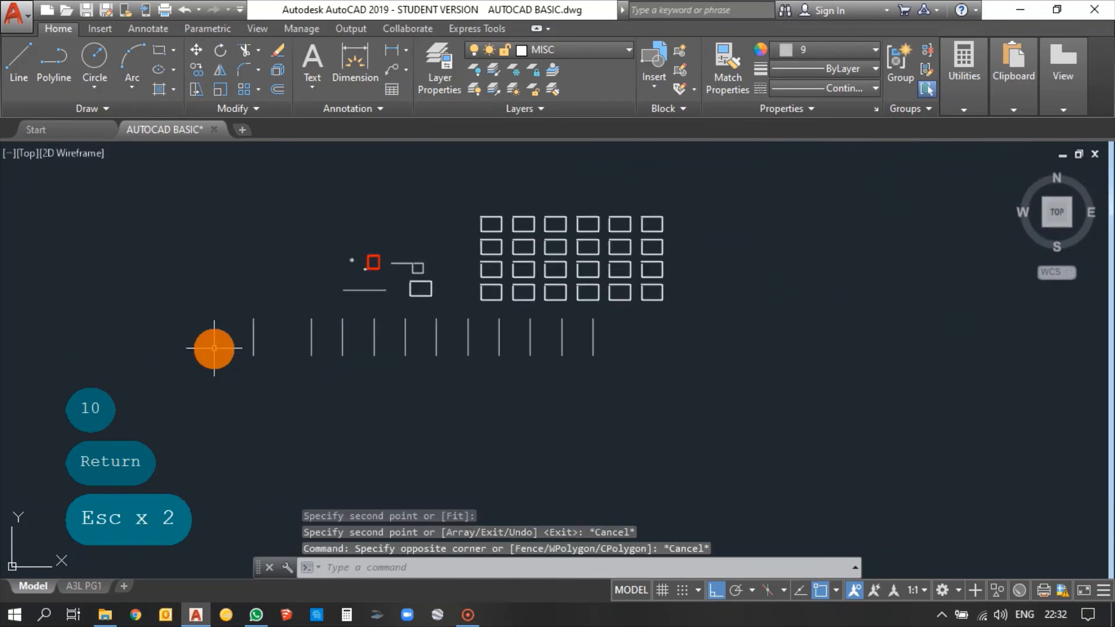
pyautogui.scroll(2, 215, 349)
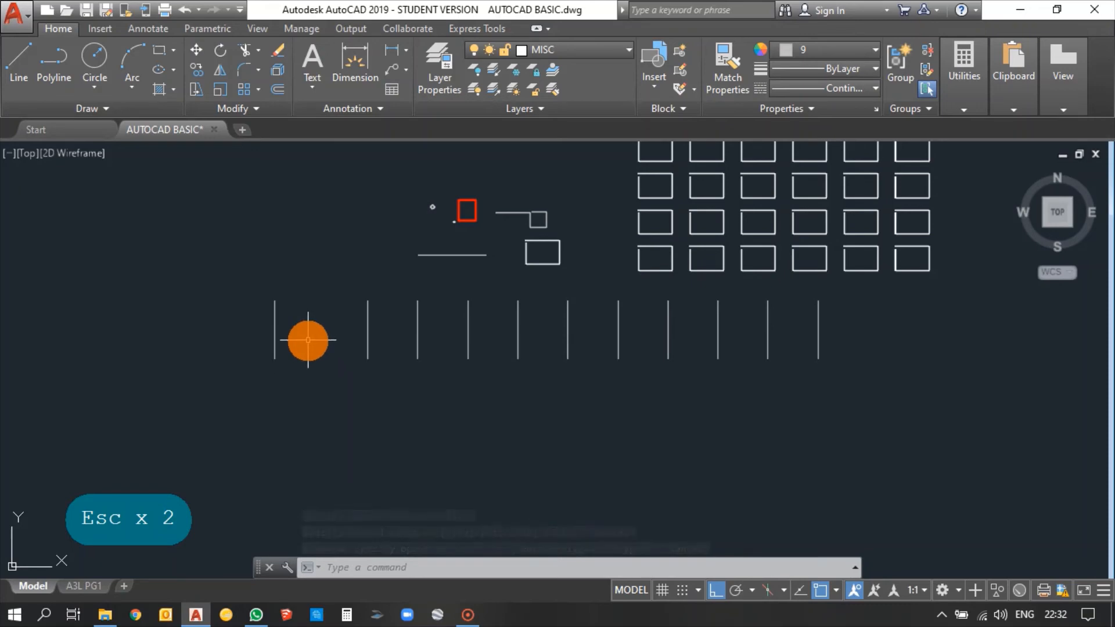
pyautogui.scroll(-3, 351, 326)
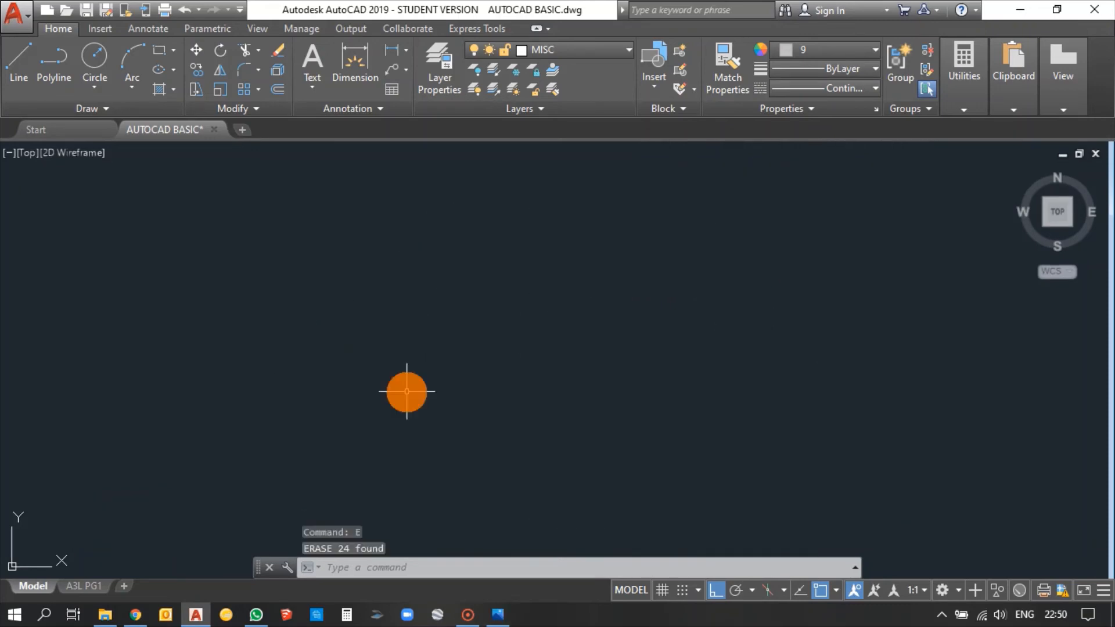
pyautogui.press('alt')
pyautogui.press('alt')
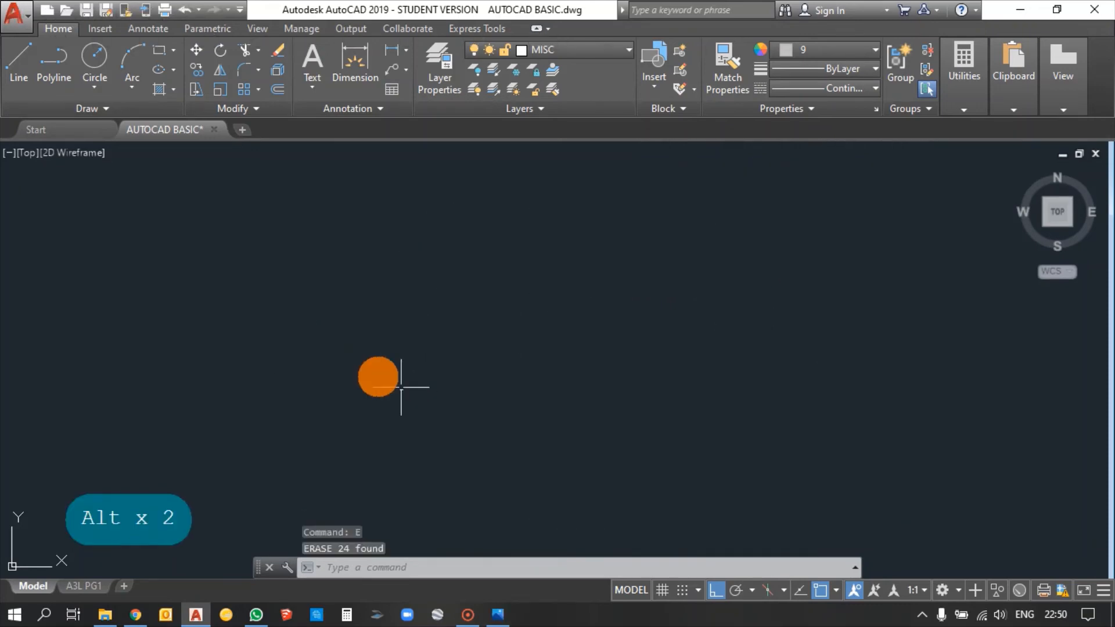
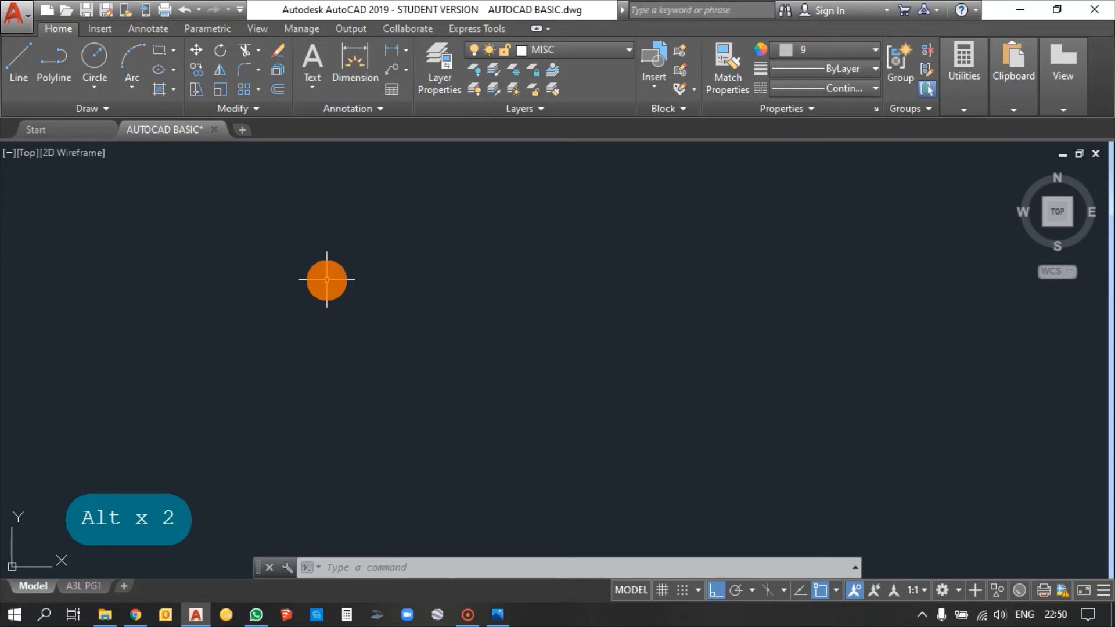
# Step: Draw a rectangle in the empty area with a length of 20000 and a width of 12000
pyautogui.write('rec')
pyautogui.press('space')
pyautogui.click(329, 265)
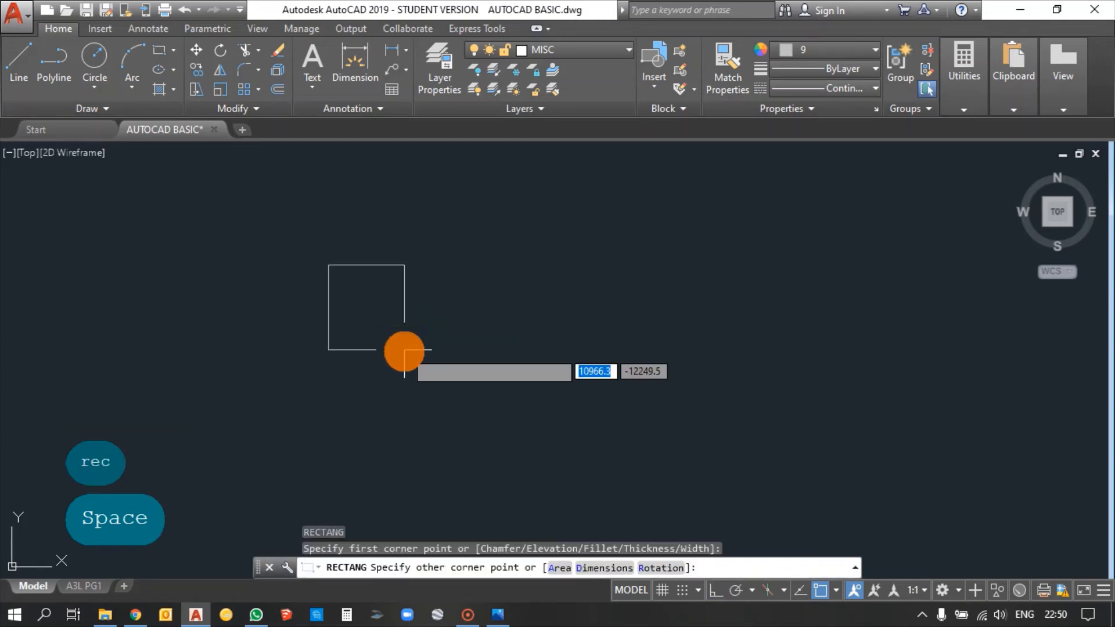
pyautogui.press('space')
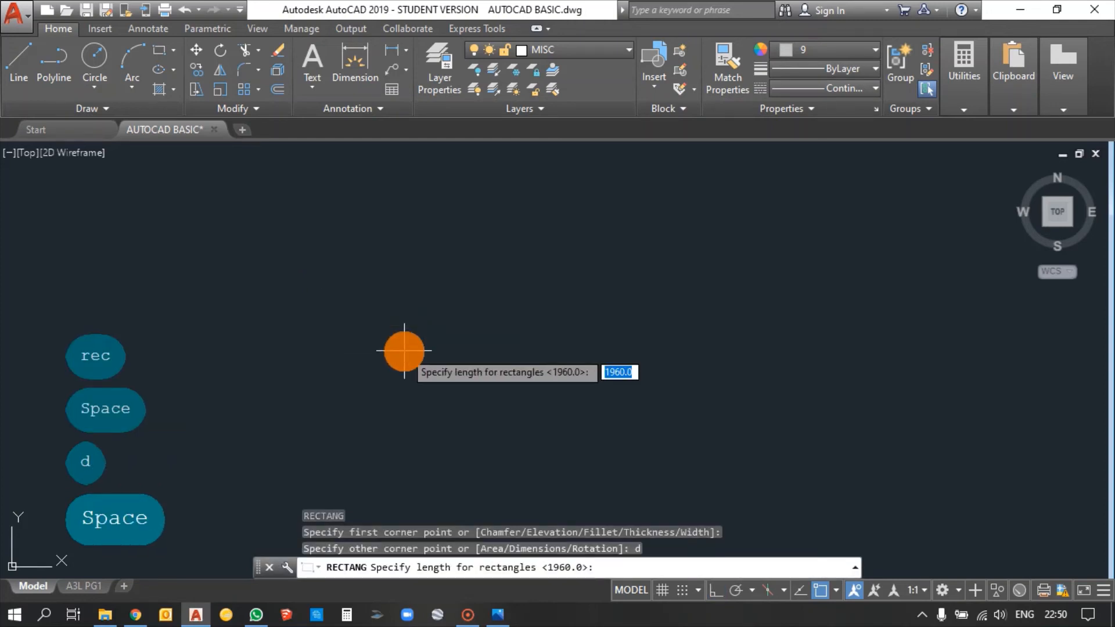
pyautogui.write('20000')
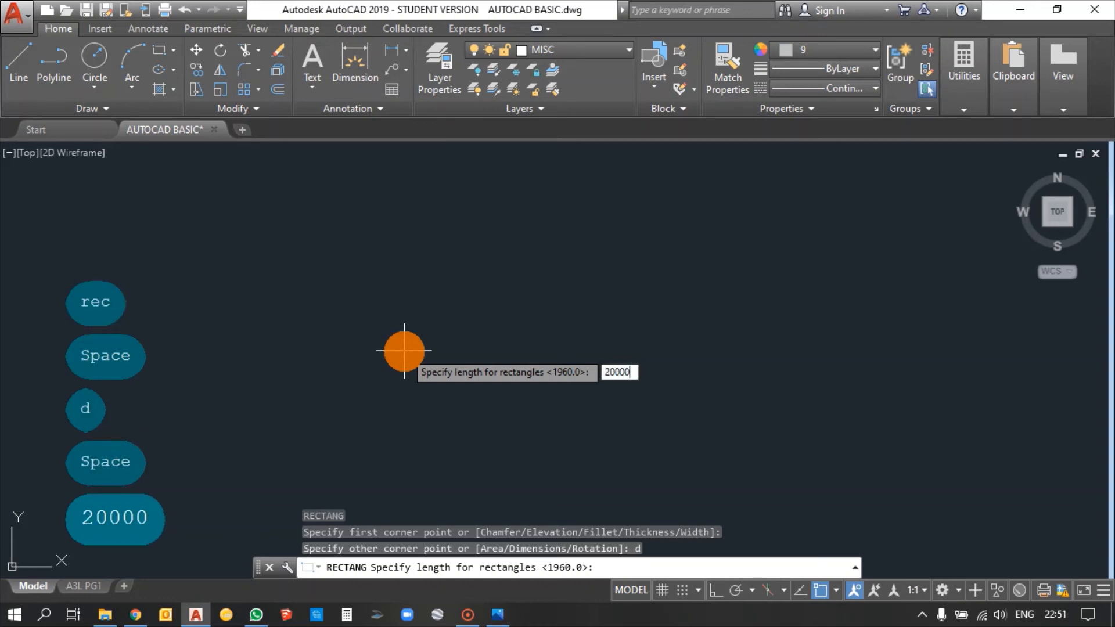
pyautogui.press('Return')
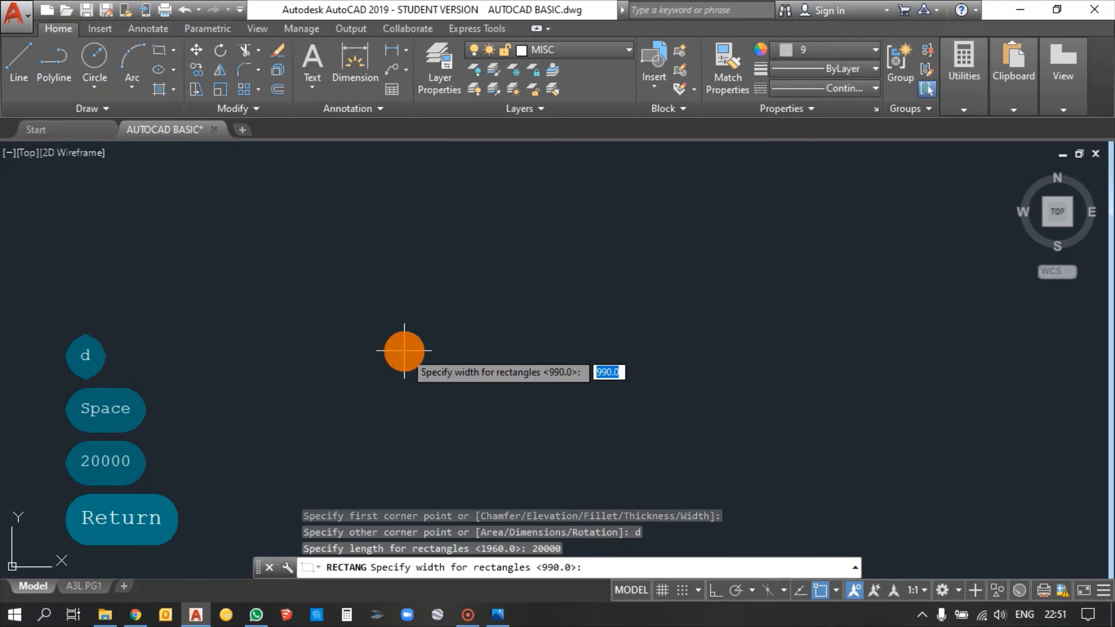
pyautogui.write('12000')
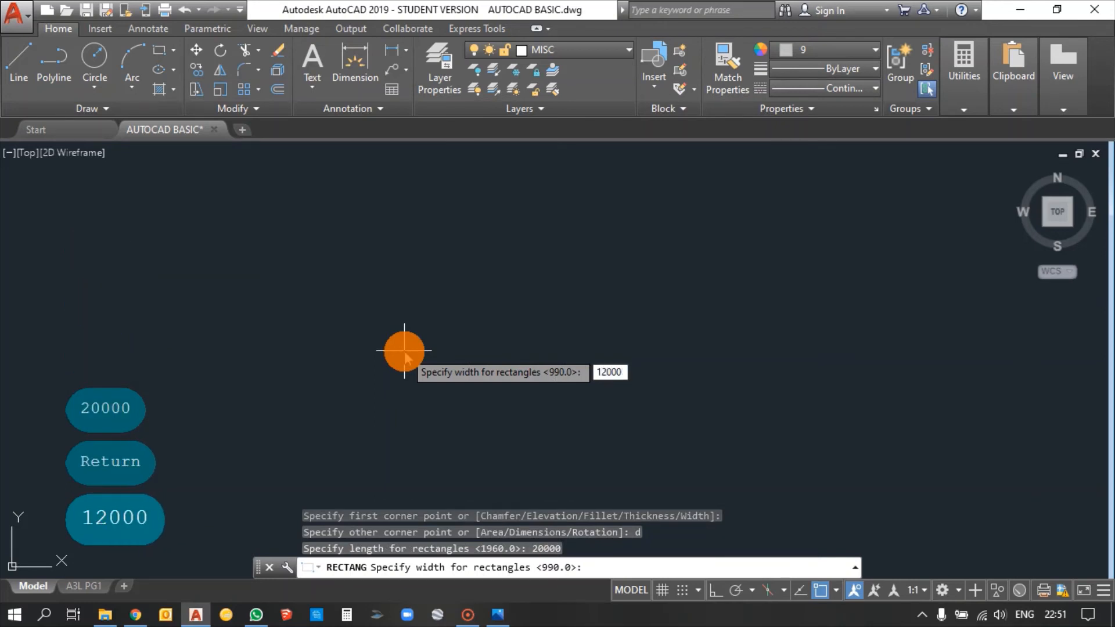
pyautogui.press('Return')
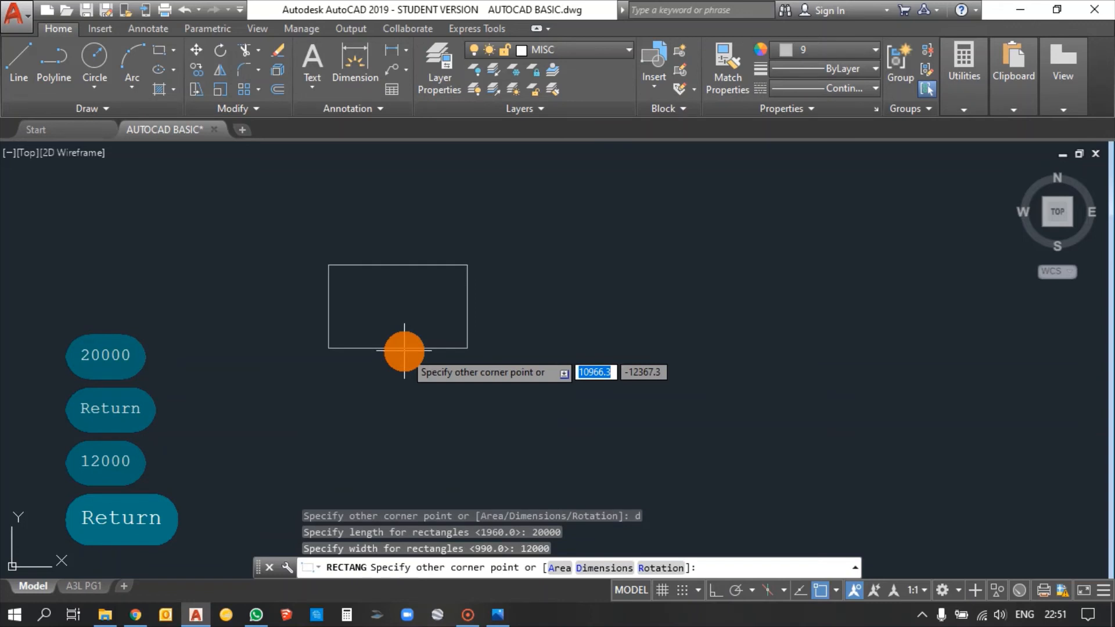
pyautogui.click(404, 350)
# Step: Offset the rectangle inward by 230 to form a double outline
pyautogui.scroll(5, 371, 261)
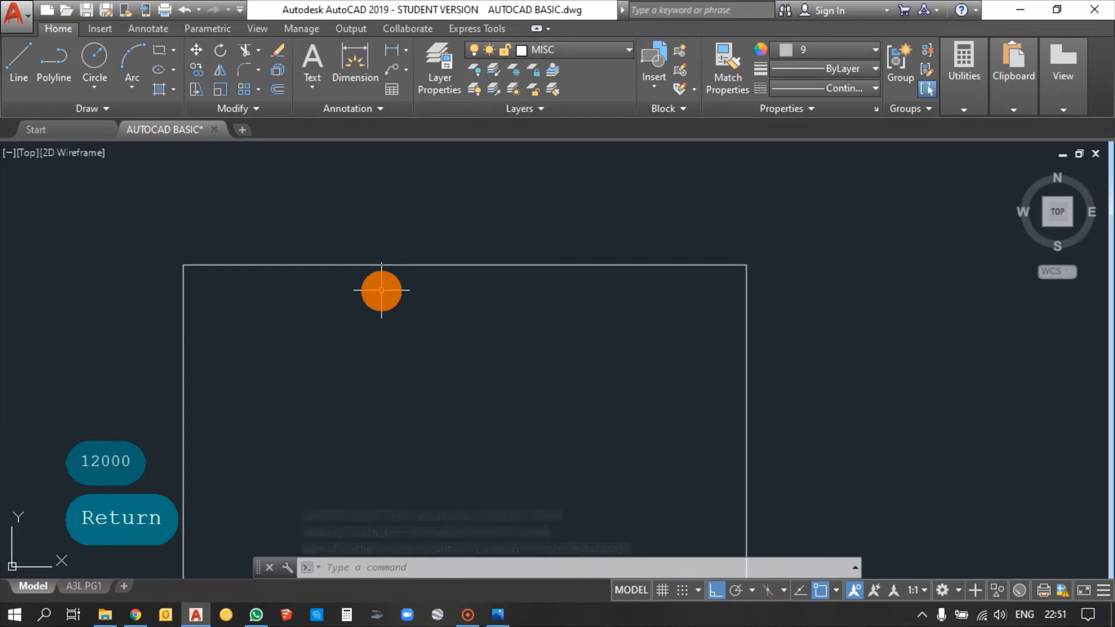
pyautogui.write('o')
pyautogui.press('space')
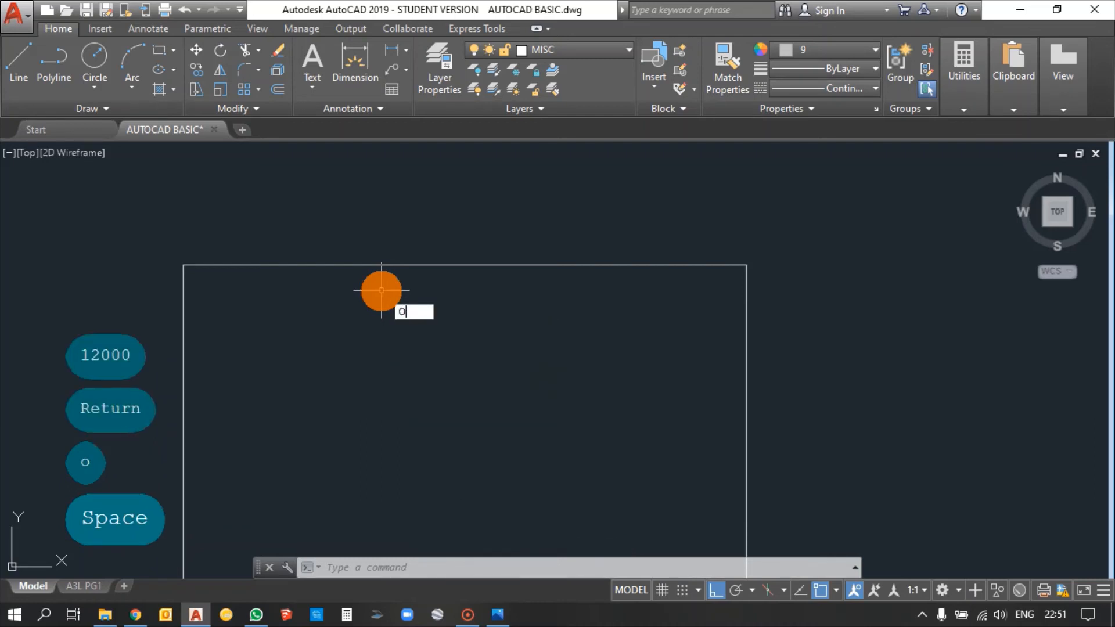
pyautogui.write('230')
pyautogui.press('Return')
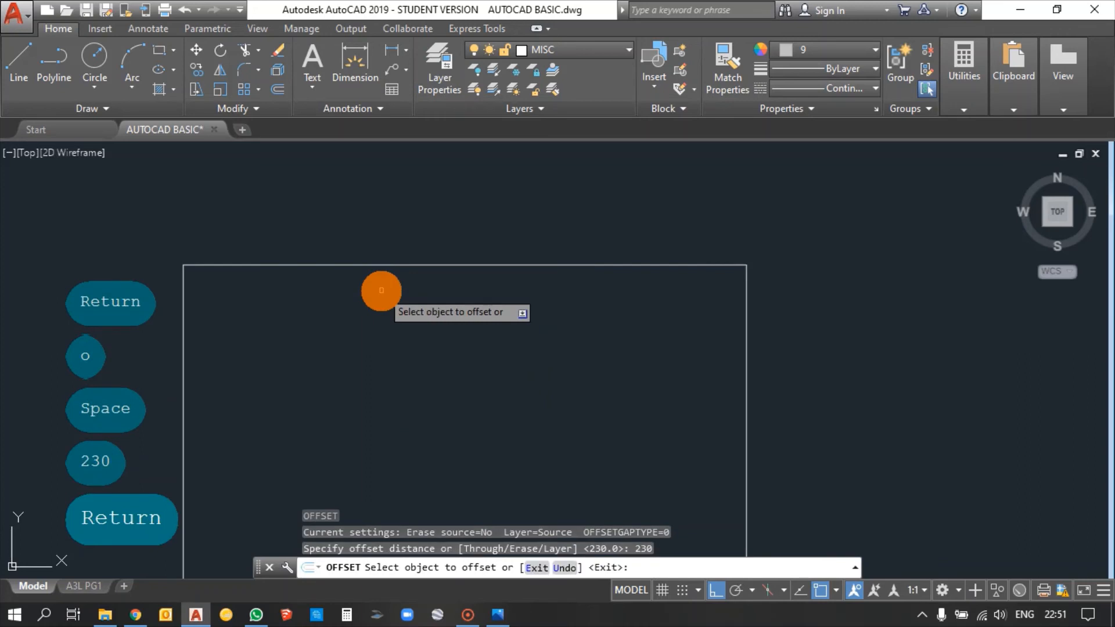
pyautogui.click(392, 269)
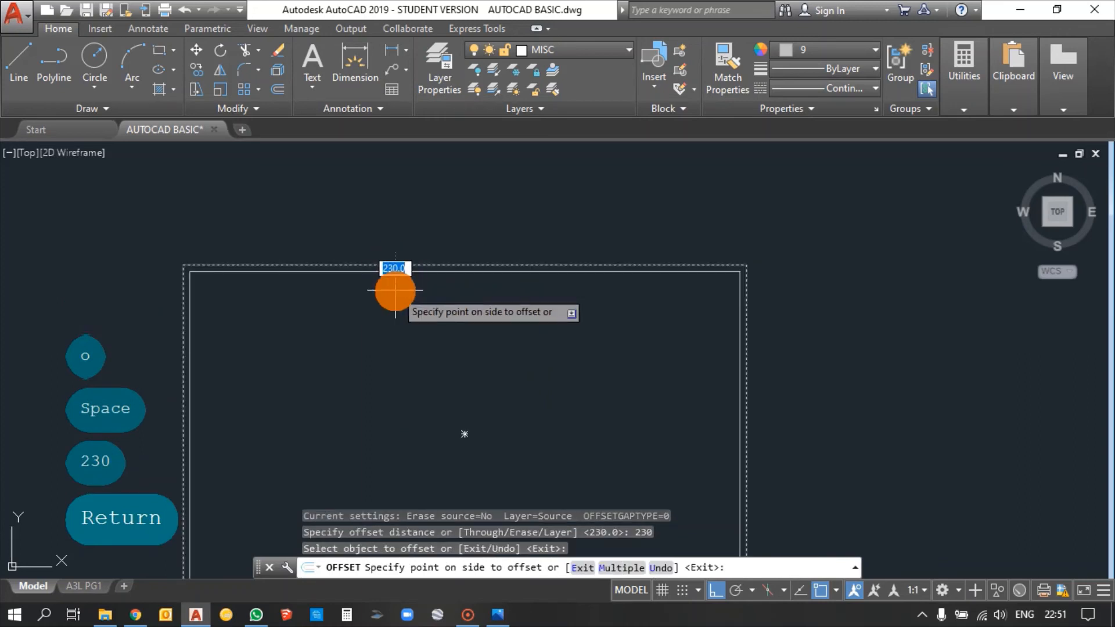
pyautogui.click(395, 291)
pyautogui.press('Escape')
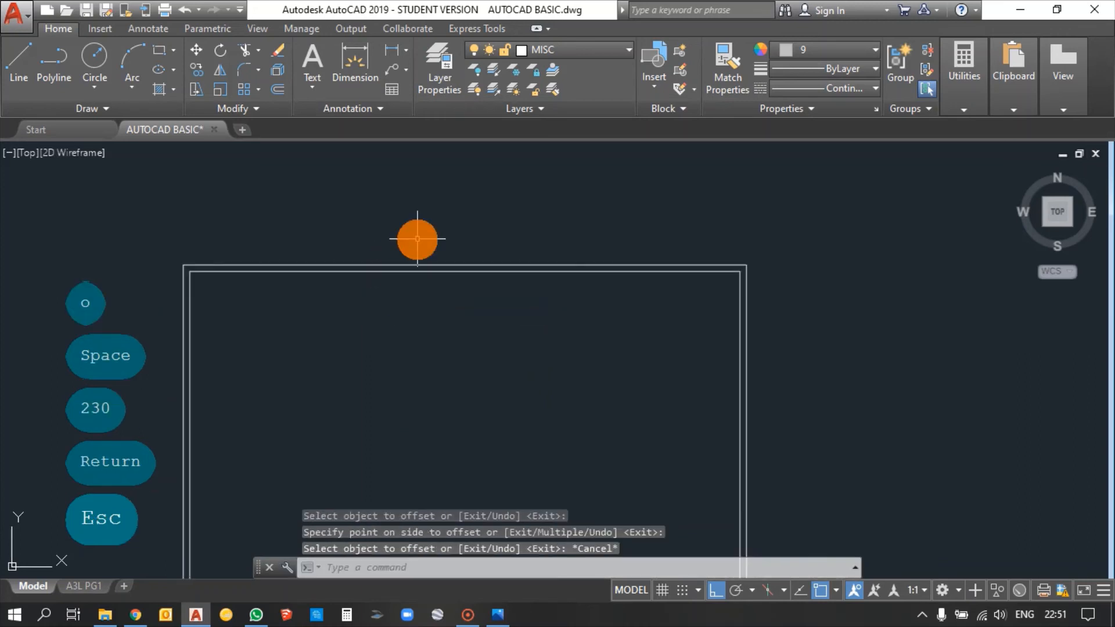
# Step: Change the colour of both the outer and inner rectangles to red
pyautogui.scroll(-3, 417, 239)
pyautogui.click(625, 463)
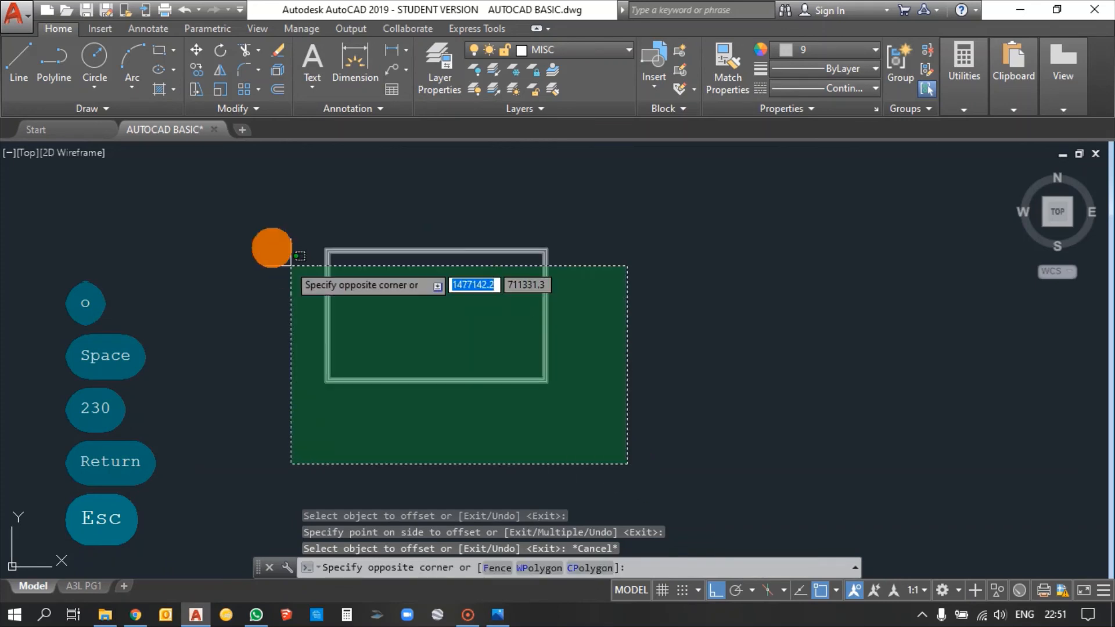
pyautogui.click(262, 236)
pyautogui.click(834, 51)
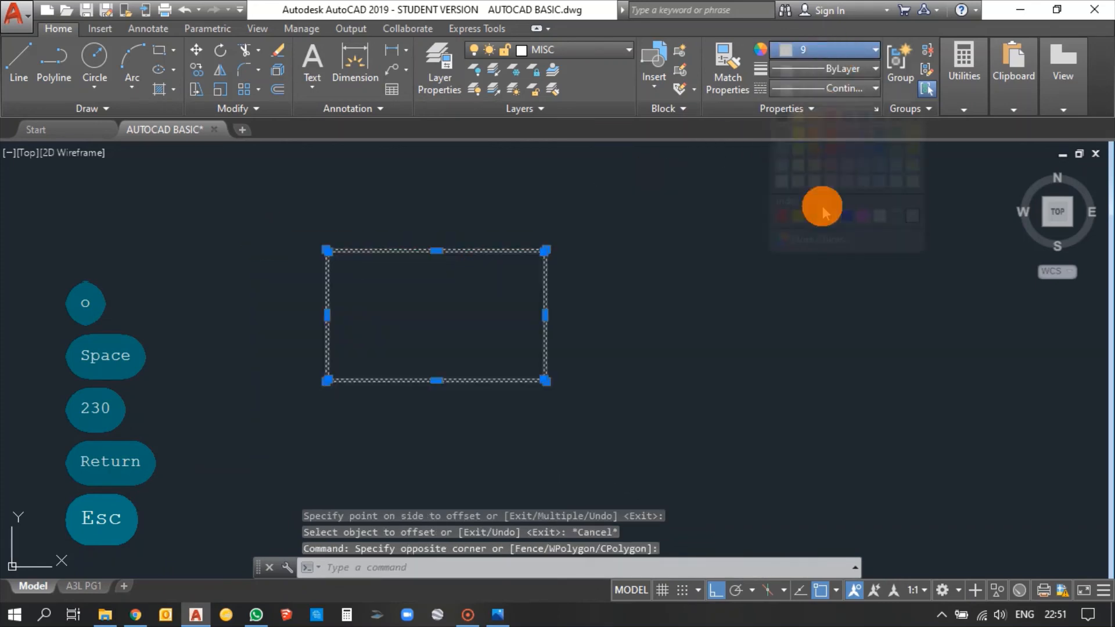
pyautogui.click(782, 215)
pyautogui.press('Escape')
pyautogui.press('Escape')
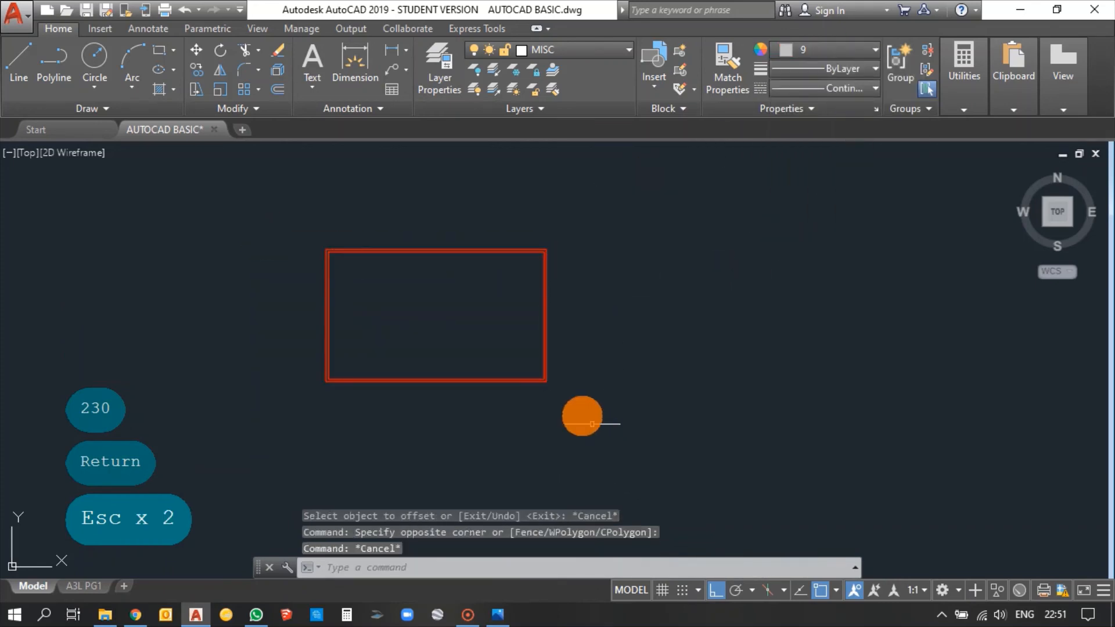
# Step: Select both red rectangles, open the layer properties manager and sort the layers by name in descending order
pyautogui.scroll(-1, 537, 361)
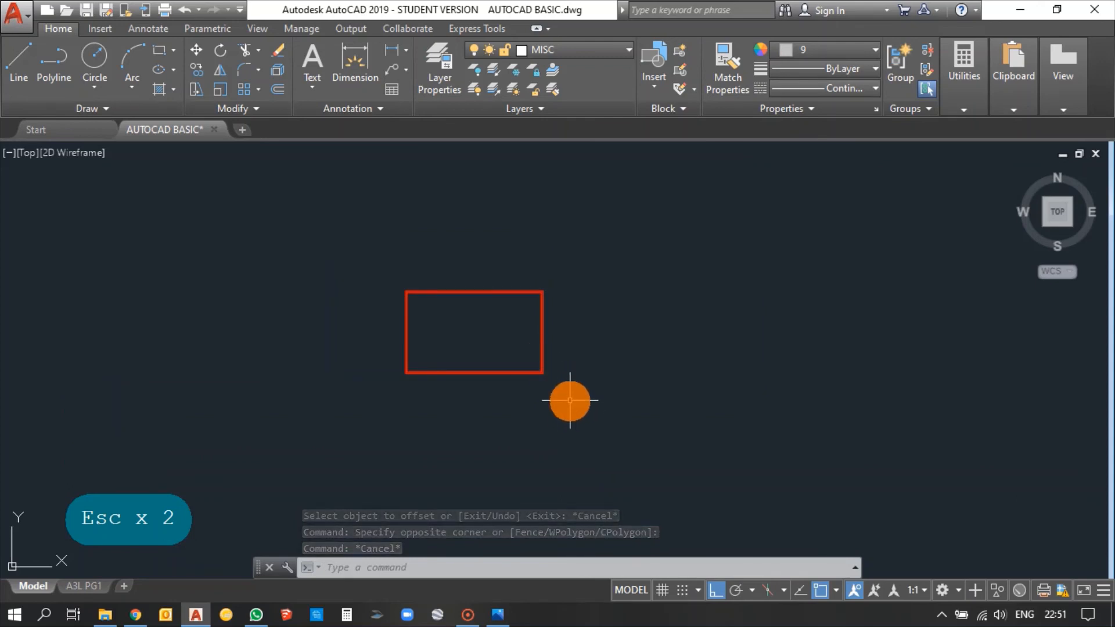
pyautogui.click(570, 400)
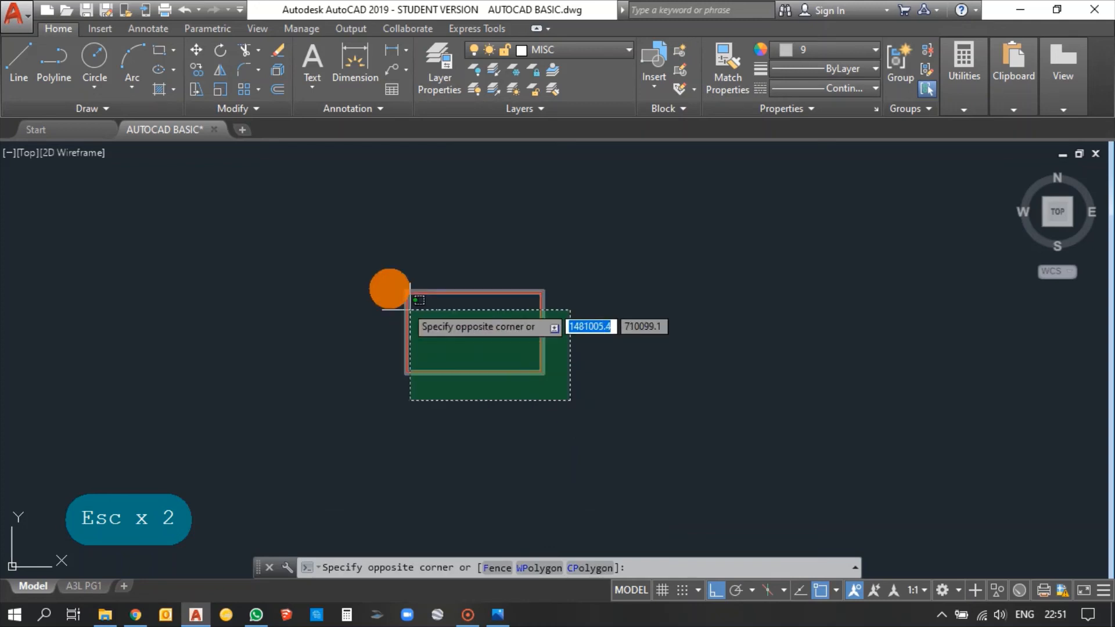
pyautogui.click(362, 265)
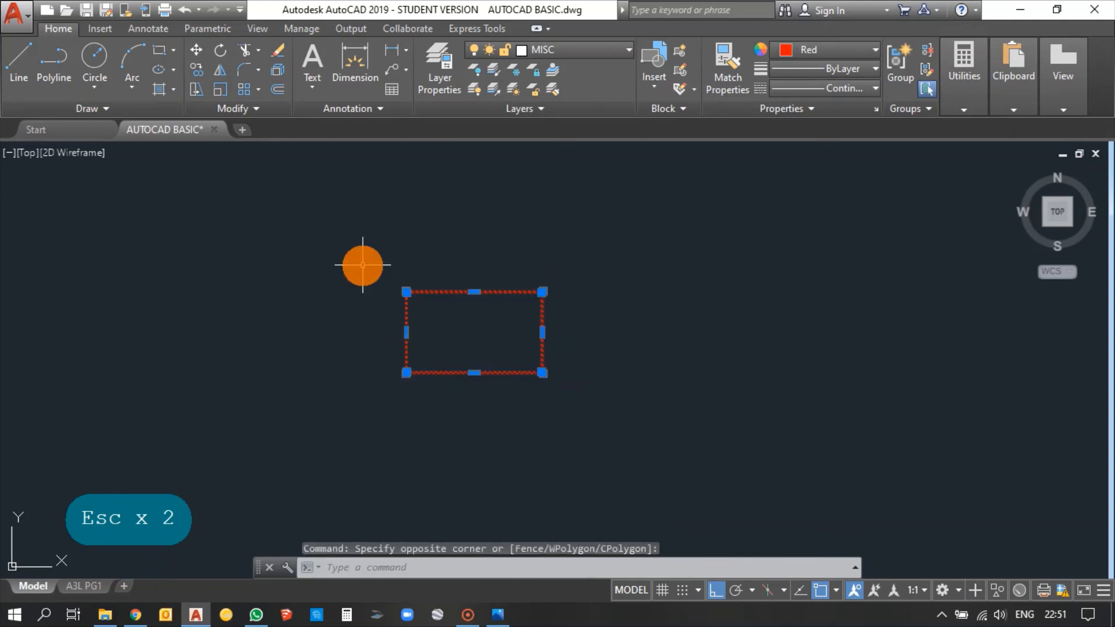
pyautogui.write('la')
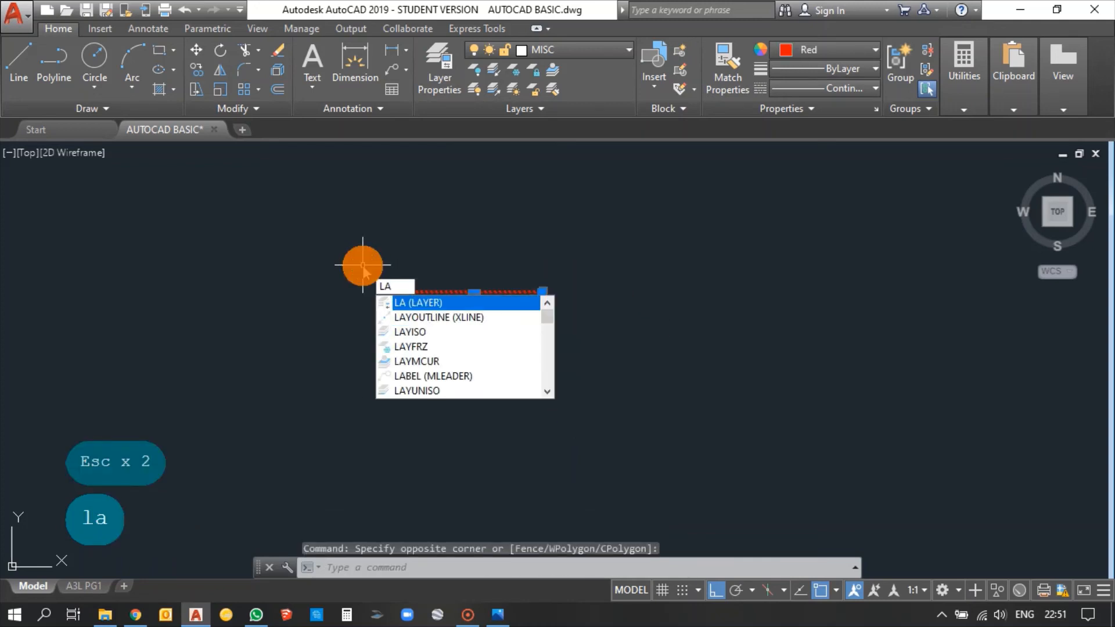
pyautogui.press('space')
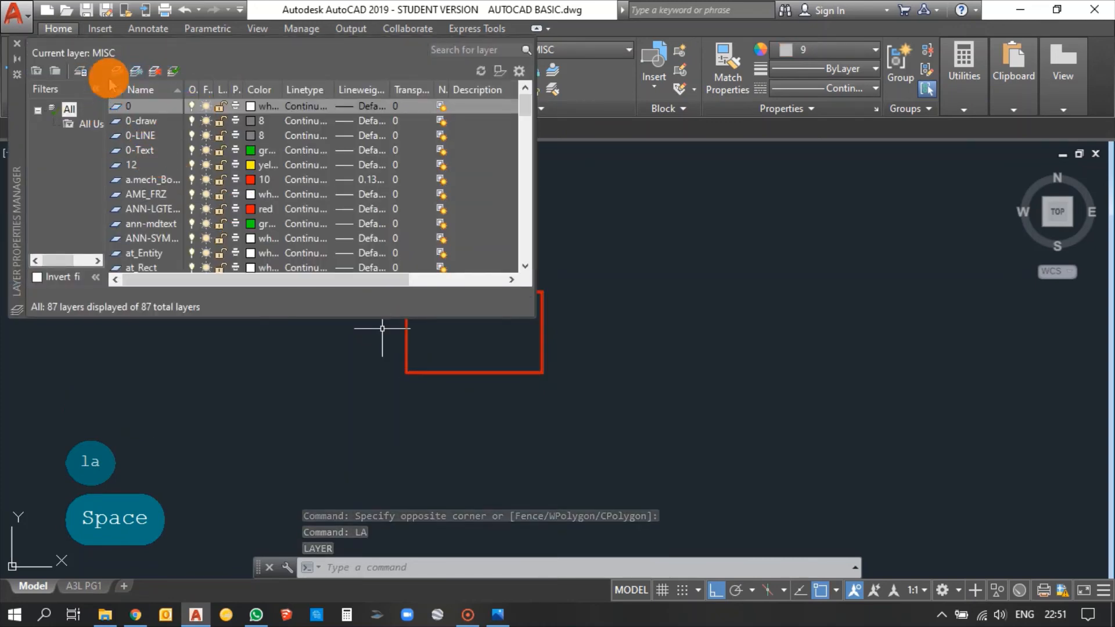
pyautogui.click(139, 90)
pyautogui.press('alt')
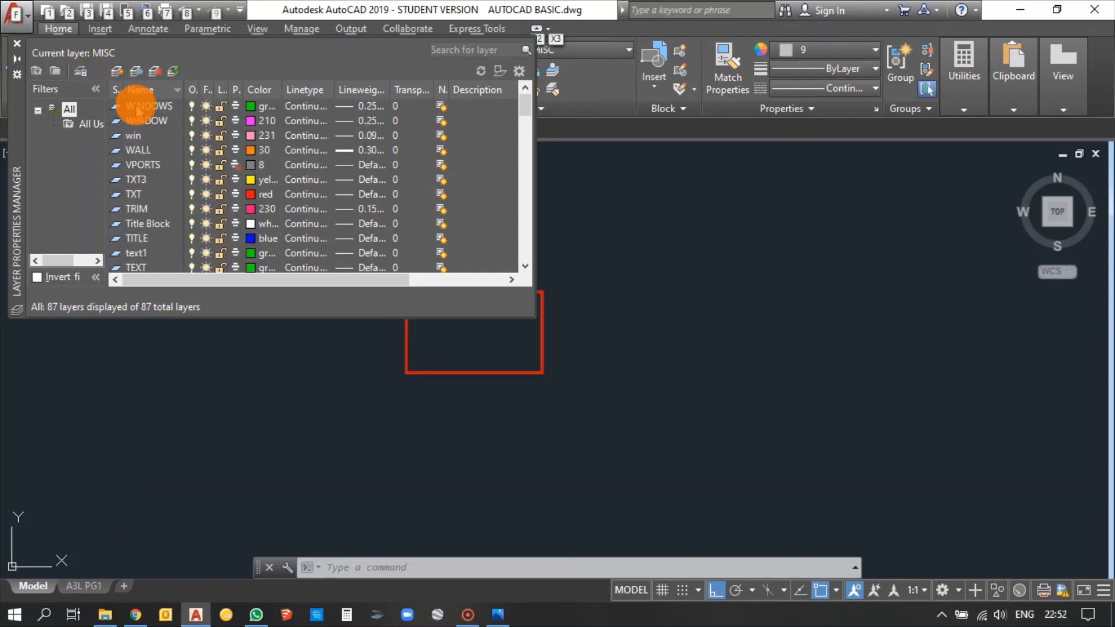
# Step: Create a new layer named Roof
pyautogui.click(118, 72)
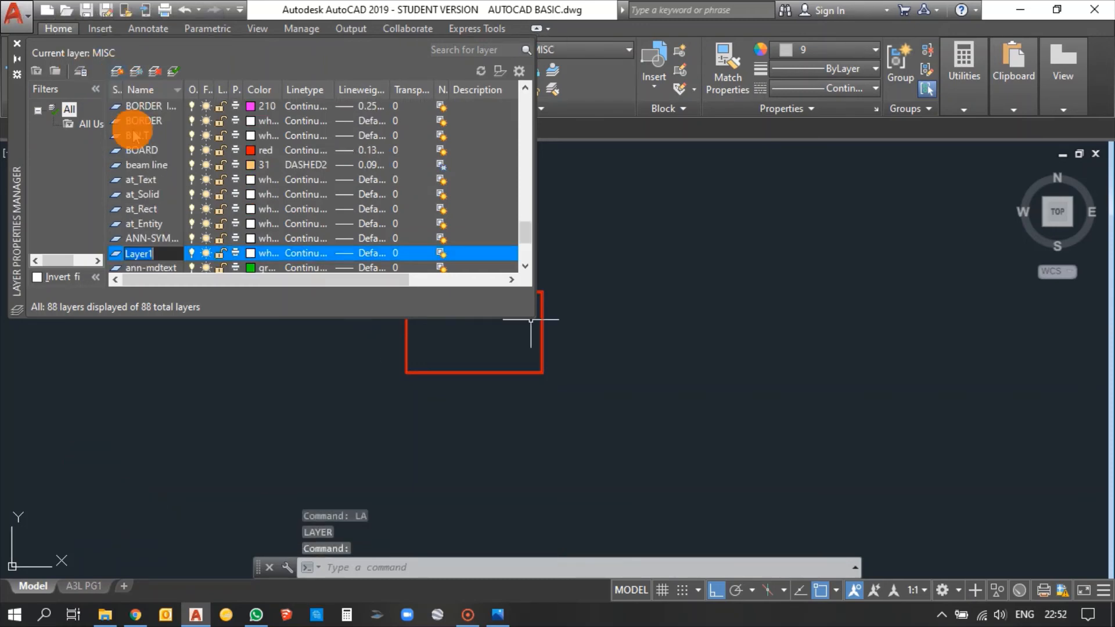
pyautogui.press('capslock')
pyautogui.write('R')
pyautogui.press('capslock')
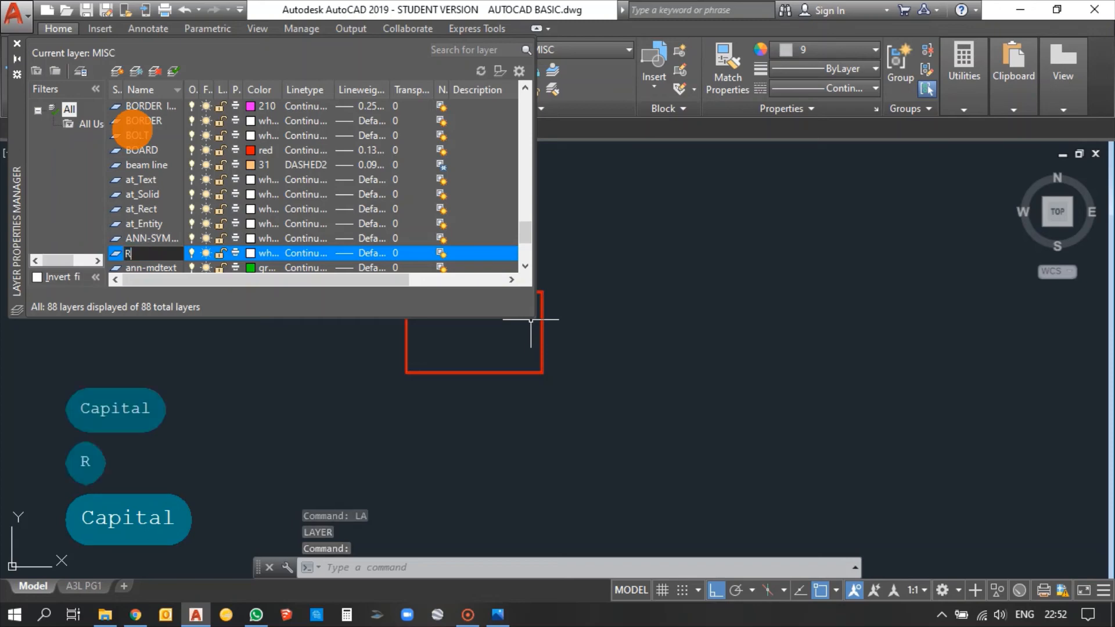
pyautogui.write('oo')
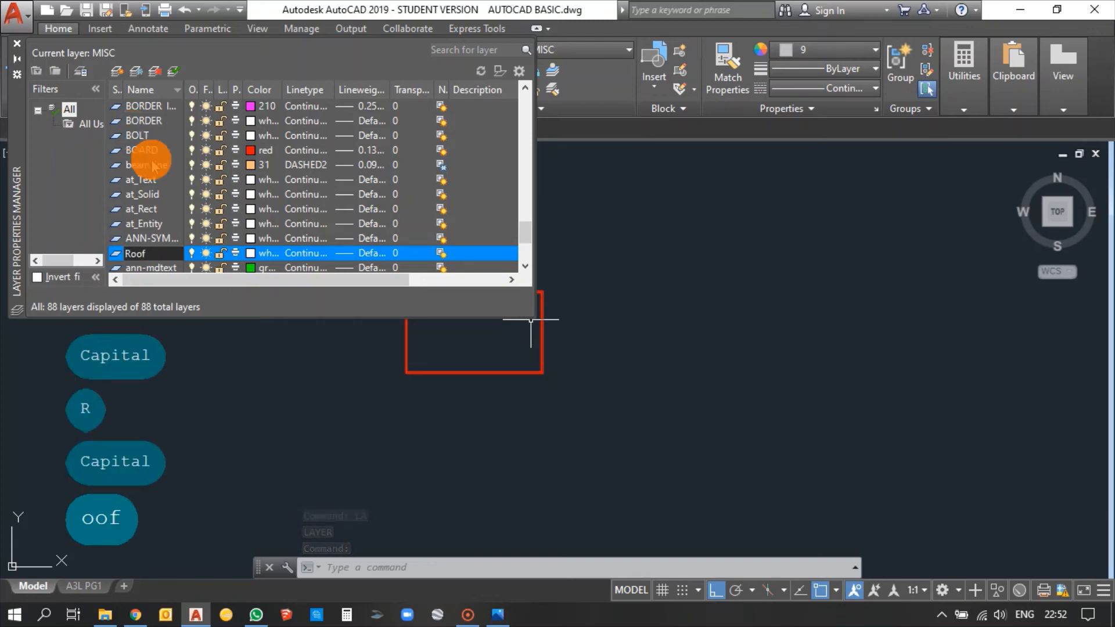
pyautogui.write('f')
pyautogui.click(270, 284)
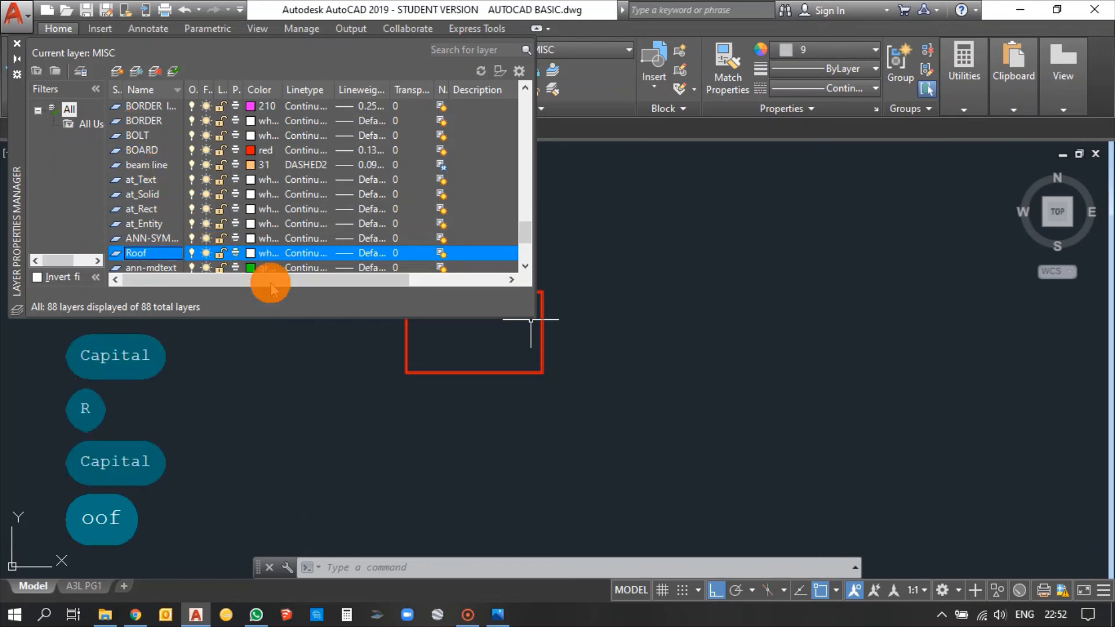
# Step: Set the Roof layer's colour to red
pyautogui.click(252, 254)
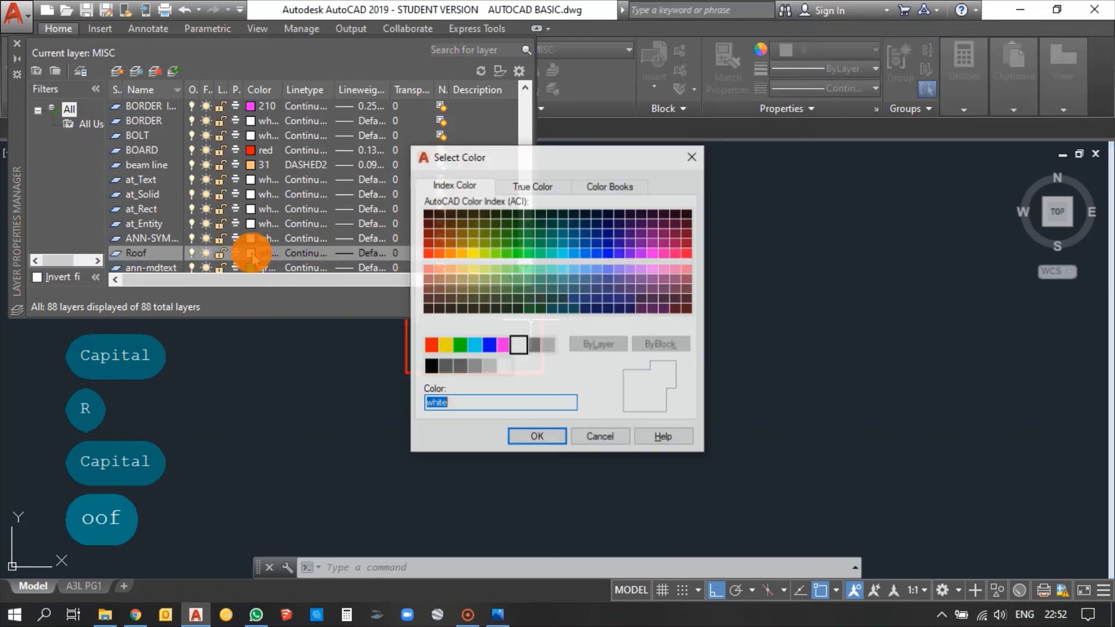
pyautogui.click(431, 347)
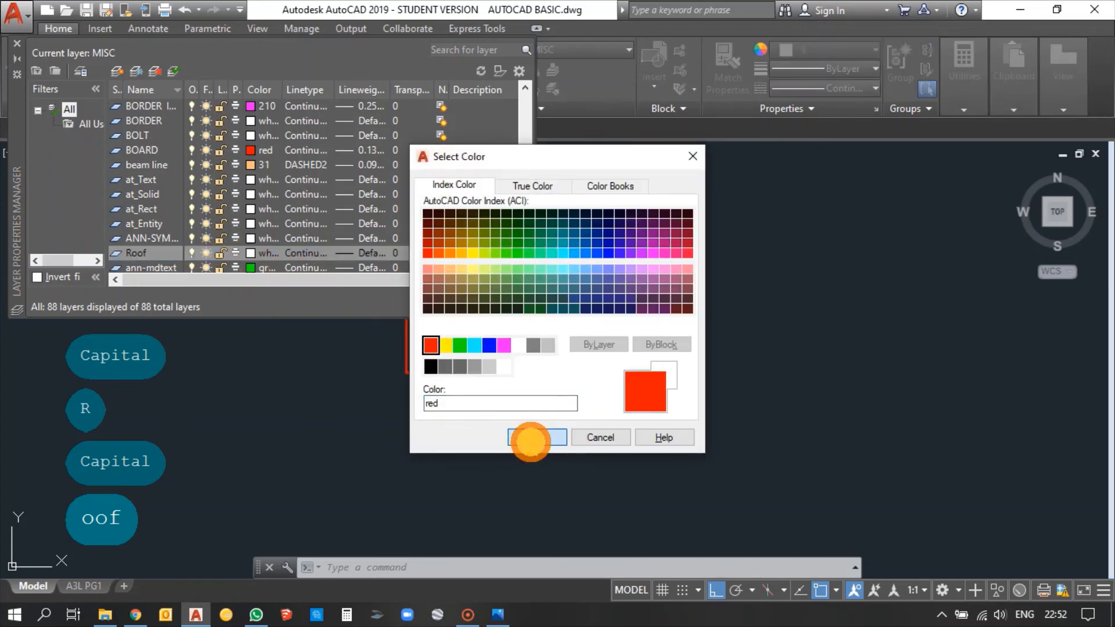
pyautogui.click(532, 437)
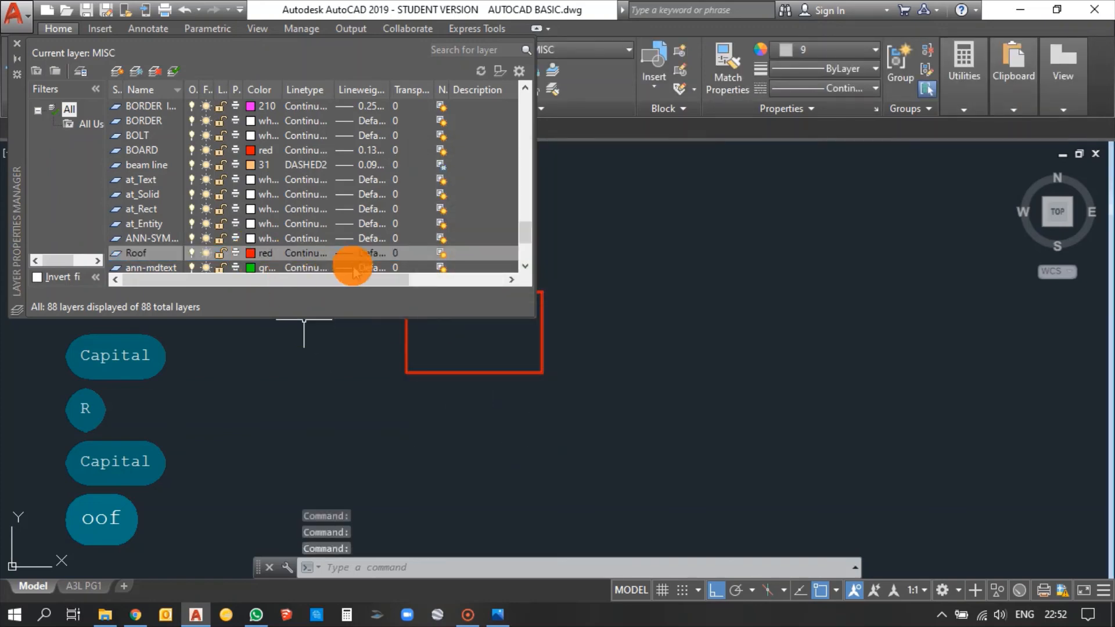
pyautogui.scroll(-2, 196, 193)
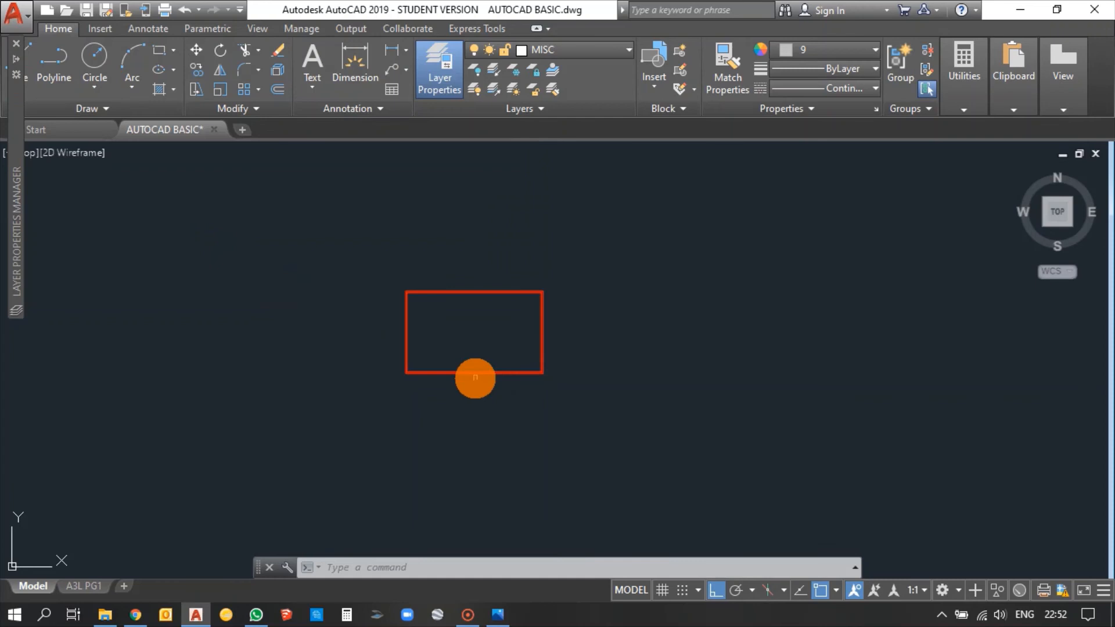
pyautogui.scroll(4, 540, 291)
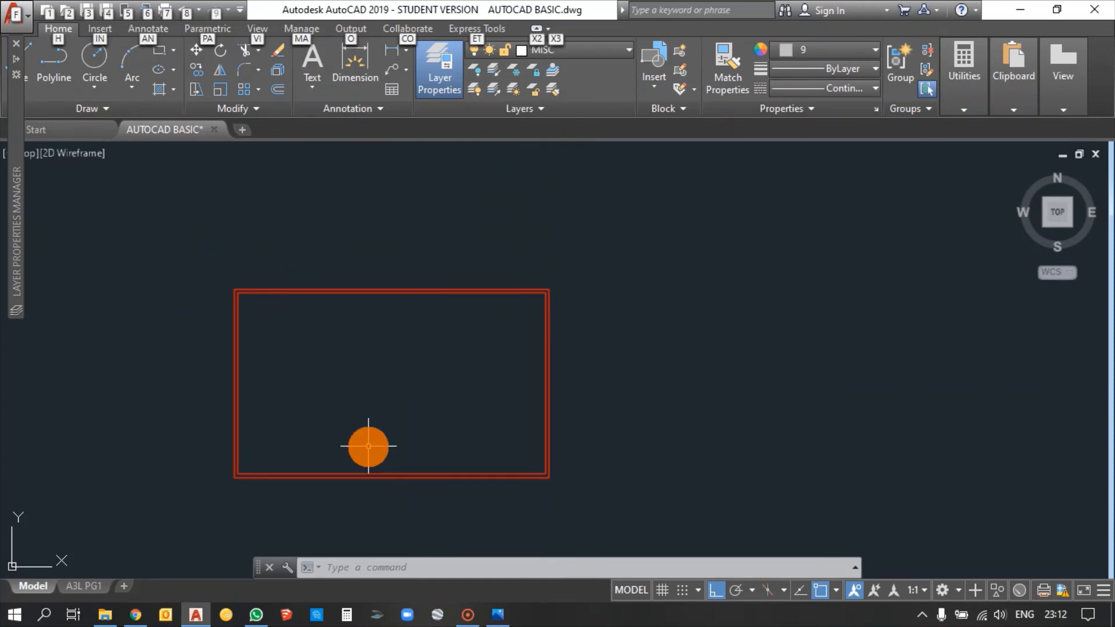
pyautogui.press('alt')
pyautogui.press('alt')
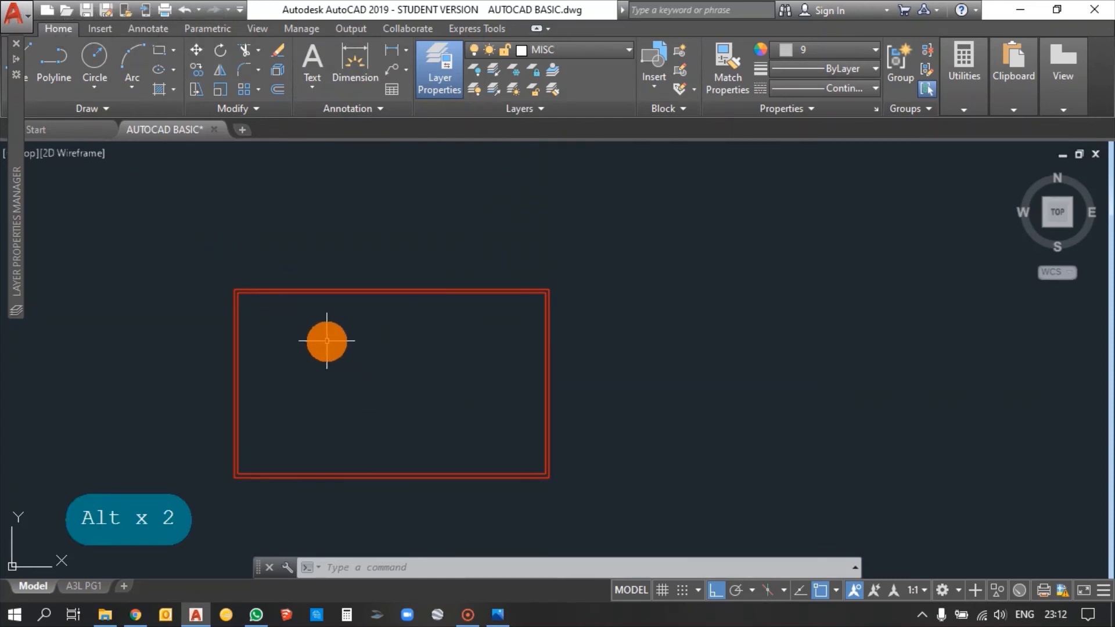
pyautogui.scroll(2, 326, 341)
pyautogui.write('r')
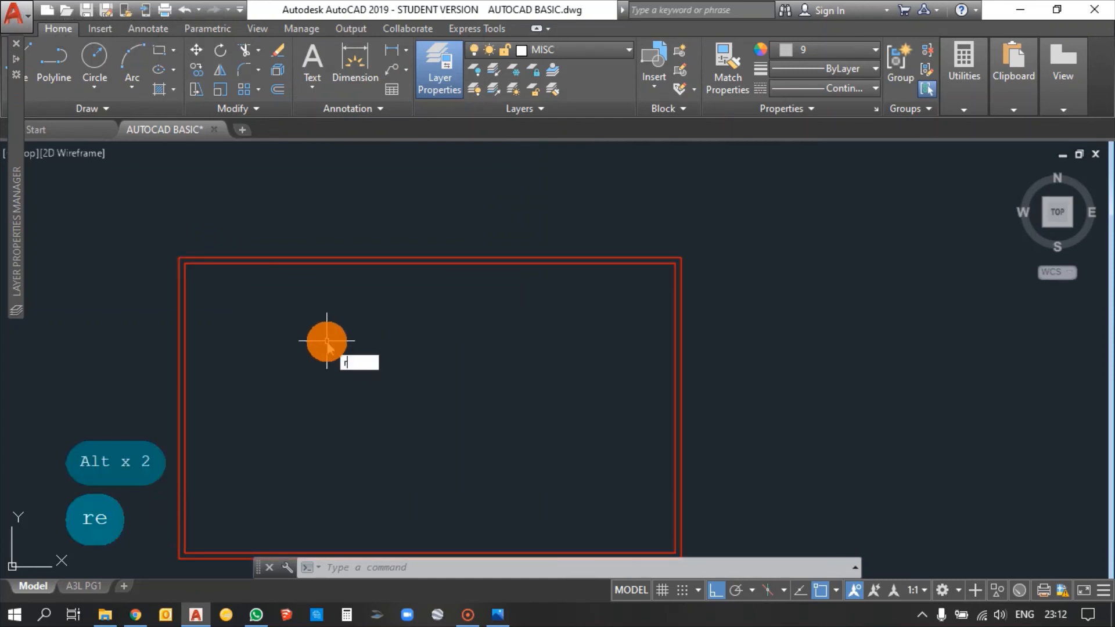
pyautogui.write('ec')
pyautogui.press('space')
pyautogui.click(271, 322)
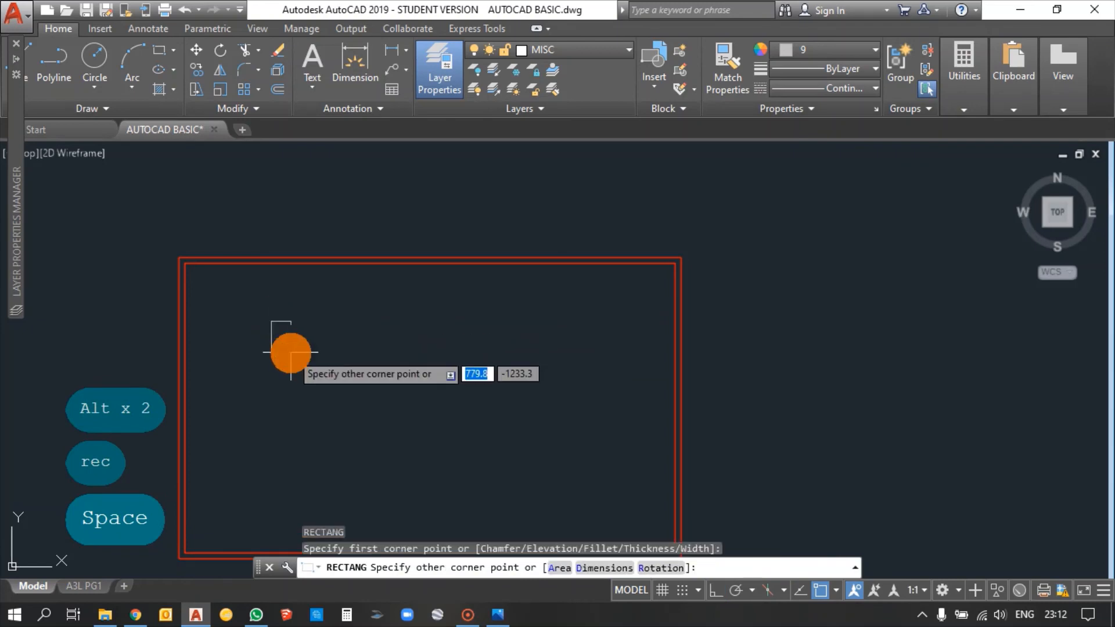
pyautogui.write('d')
pyautogui.press('space')
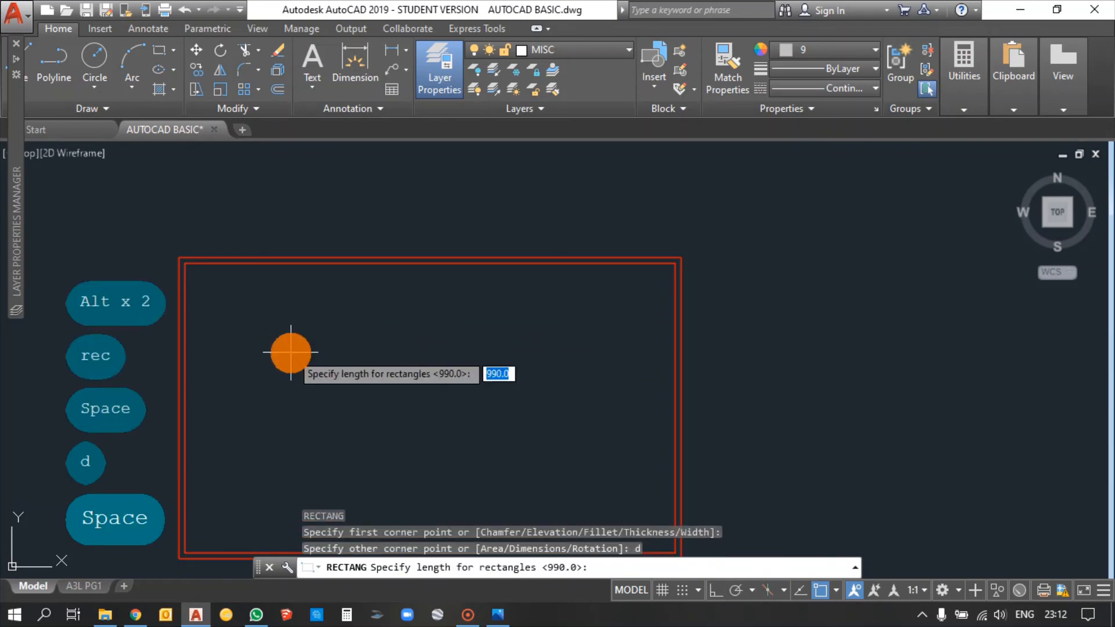
pyautogui.press('Return')
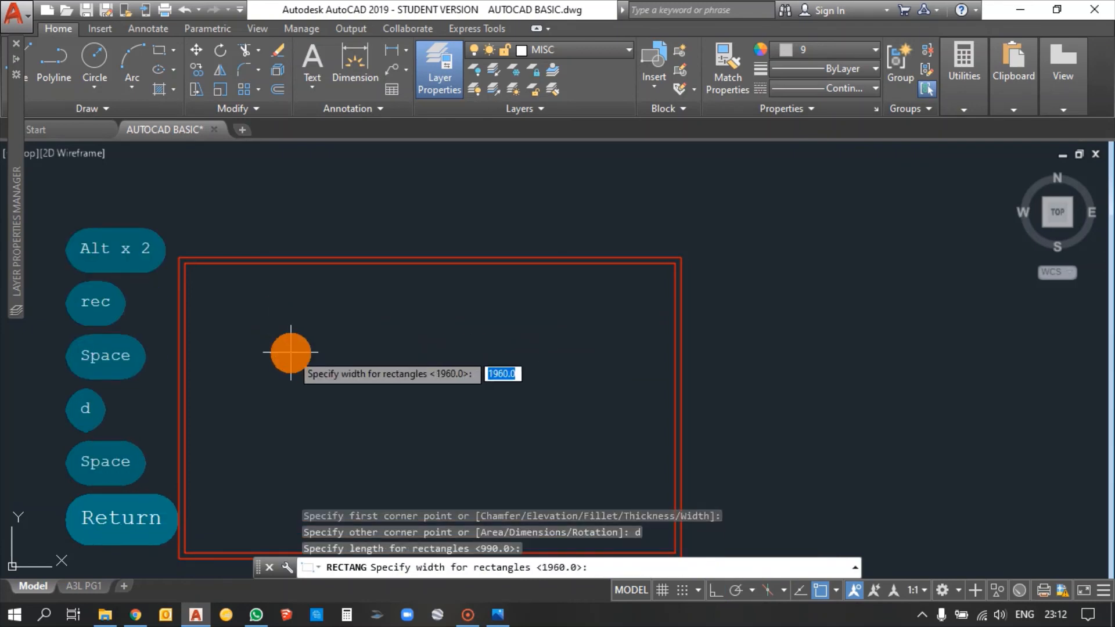
pyautogui.press('Return')
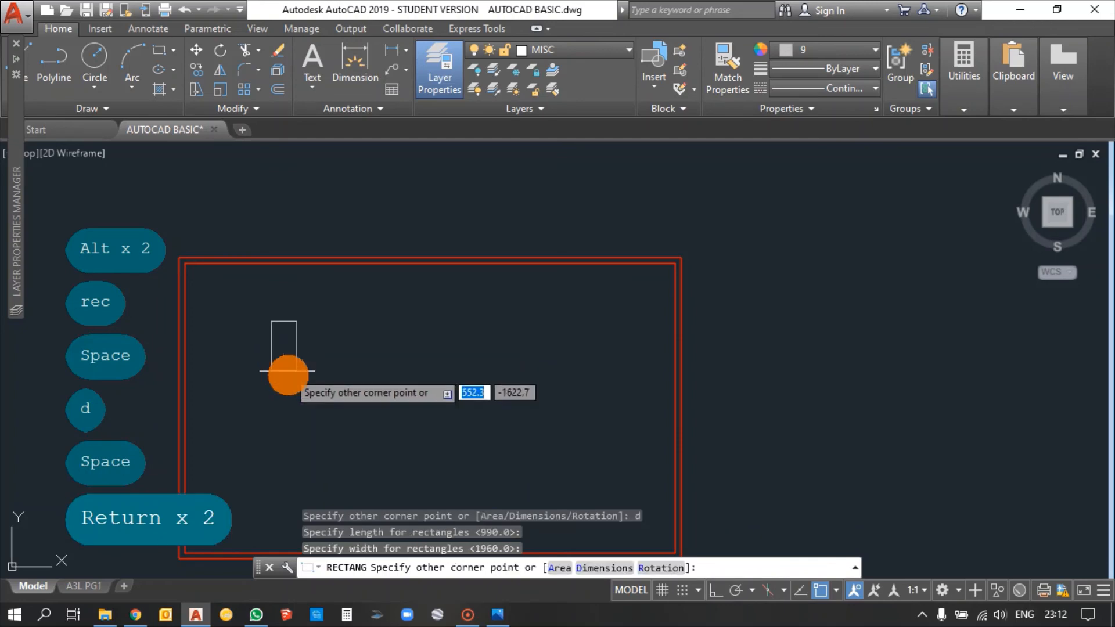
pyautogui.press('Escape')
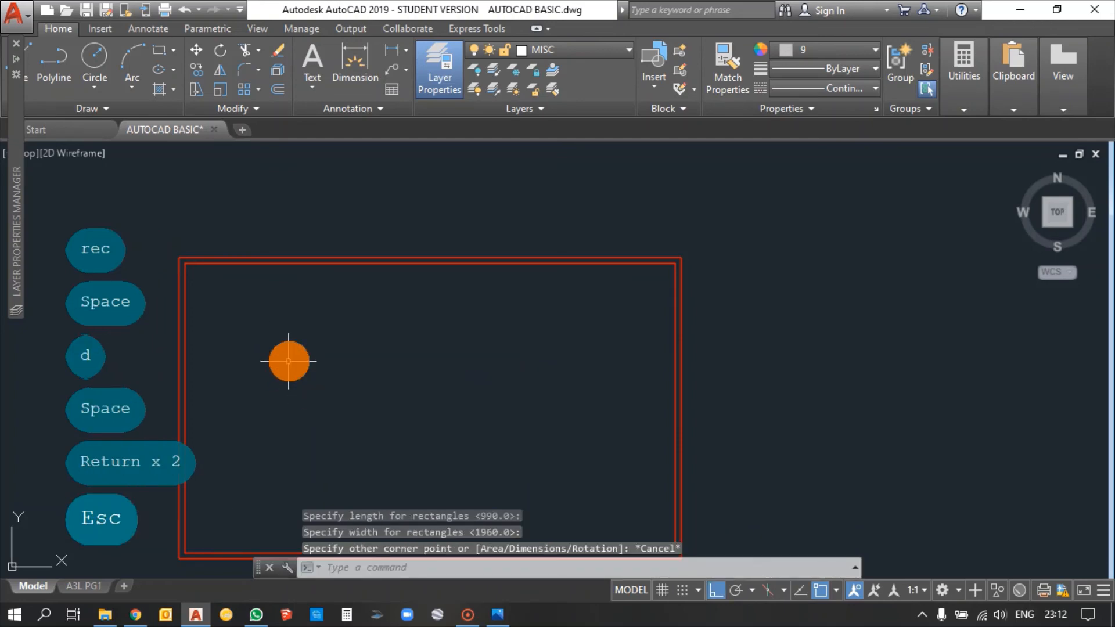
# Step: Draw a rectangle with a length of 990 and a width of 1960 inside the upper-left area of the red rectangles
pyautogui.write('rec')
pyautogui.press('space')
pyautogui.click(288, 361)
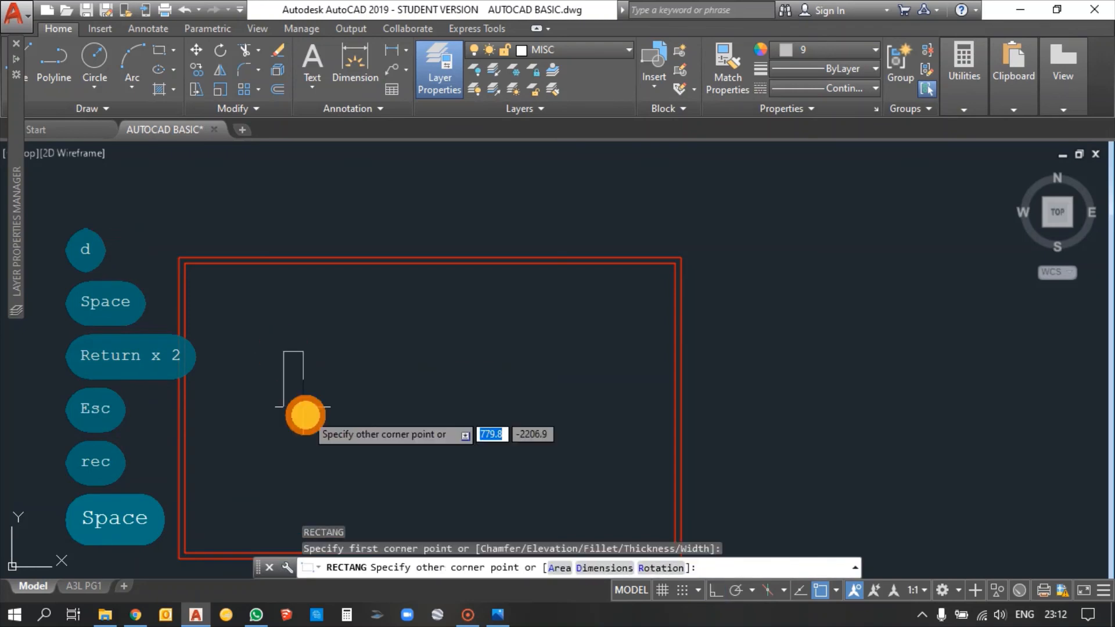
pyautogui.write('d')
pyautogui.press('space')
pyautogui.press('Return')
pyautogui.press('Return')
pyautogui.press('Return')
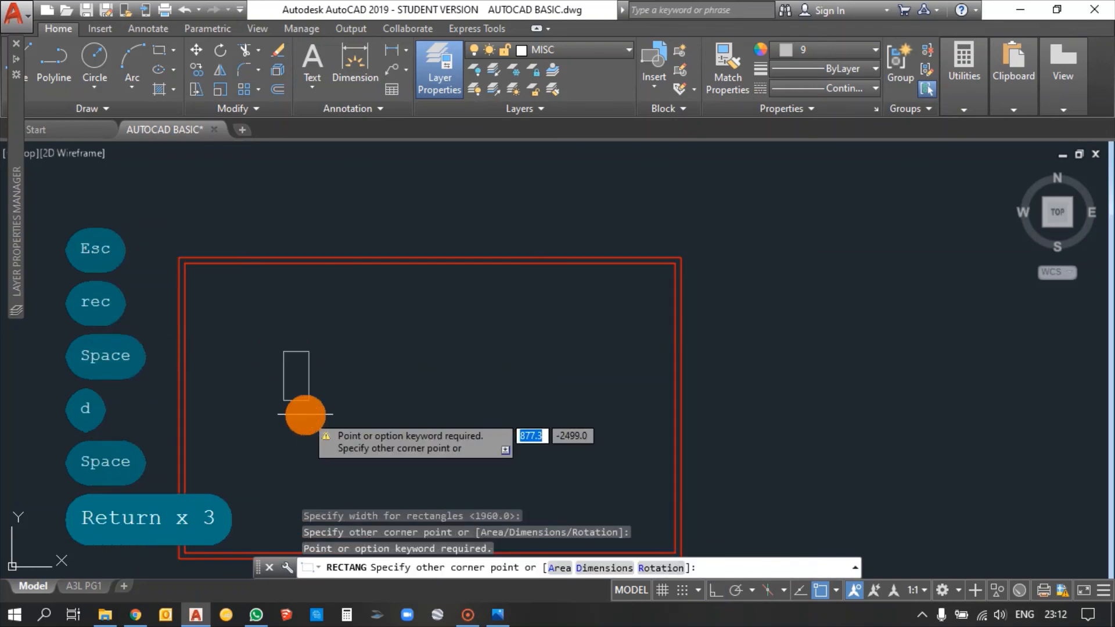
pyautogui.click(305, 415)
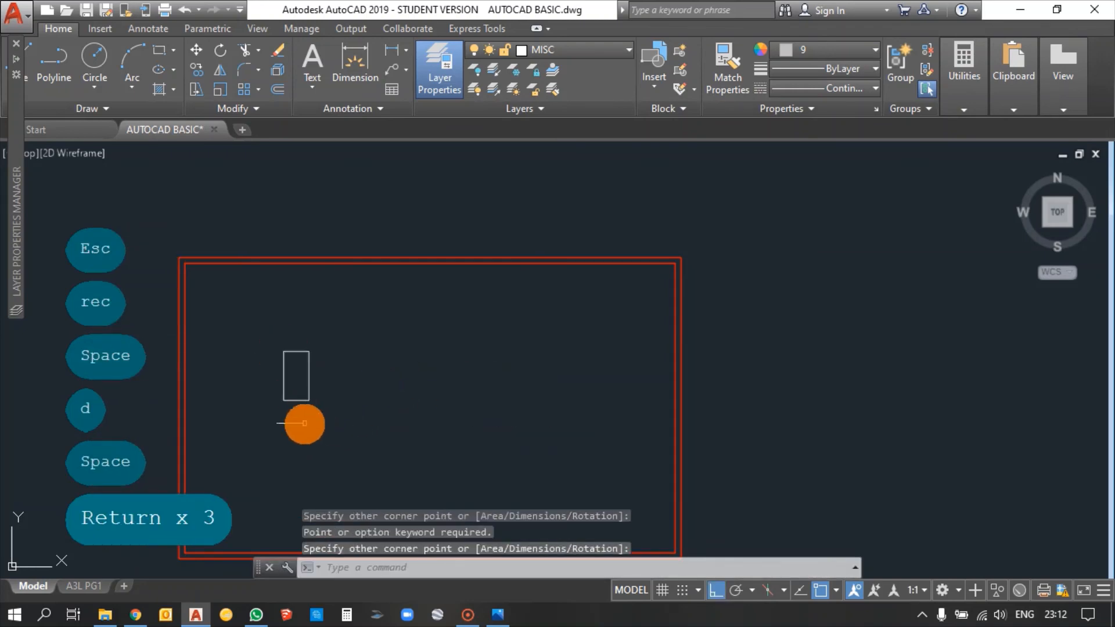
pyautogui.scroll(2, 308, 396)
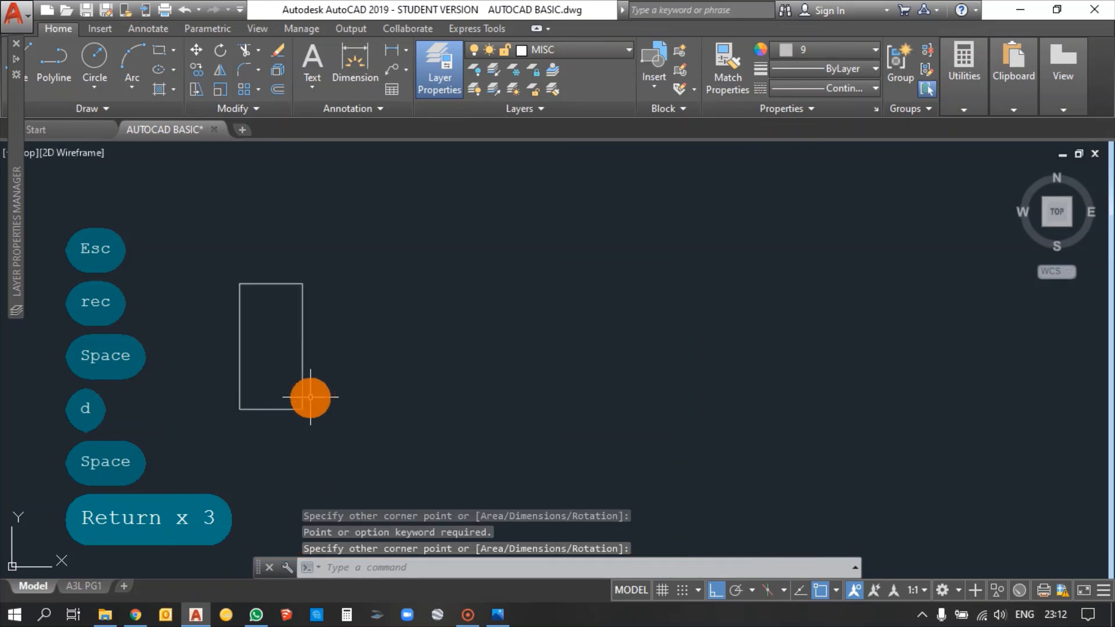
# Step: Change the colour of the small 990 by 1960 rectangle to blue
pyautogui.scroll(-1, 328, 406)
pyautogui.click(264, 339)
pyautogui.click(227, 277)
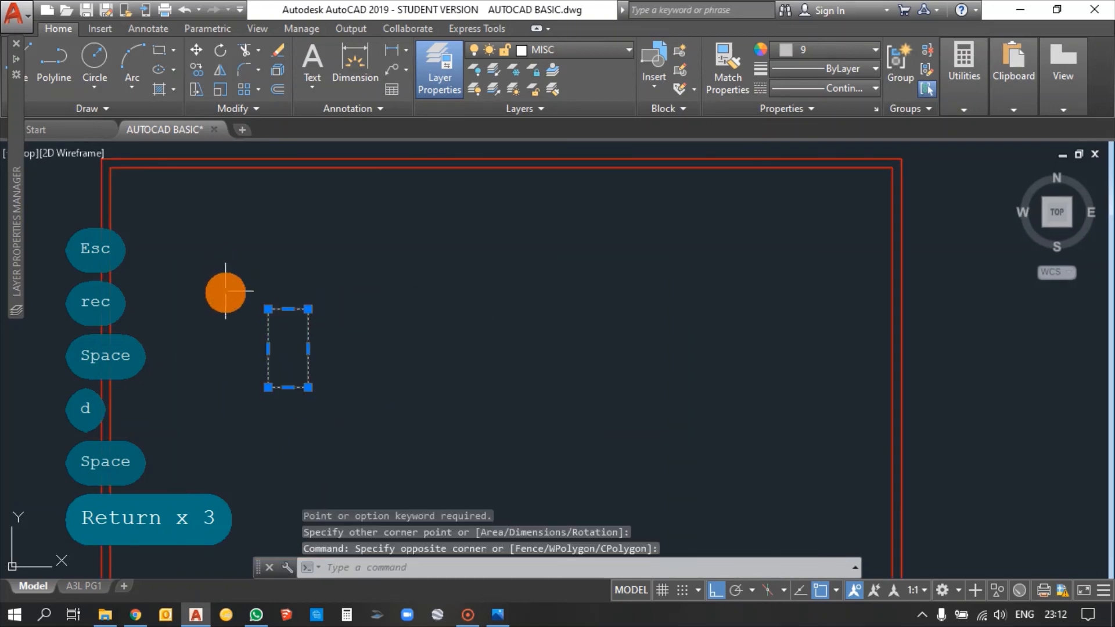
pyautogui.click(832, 50)
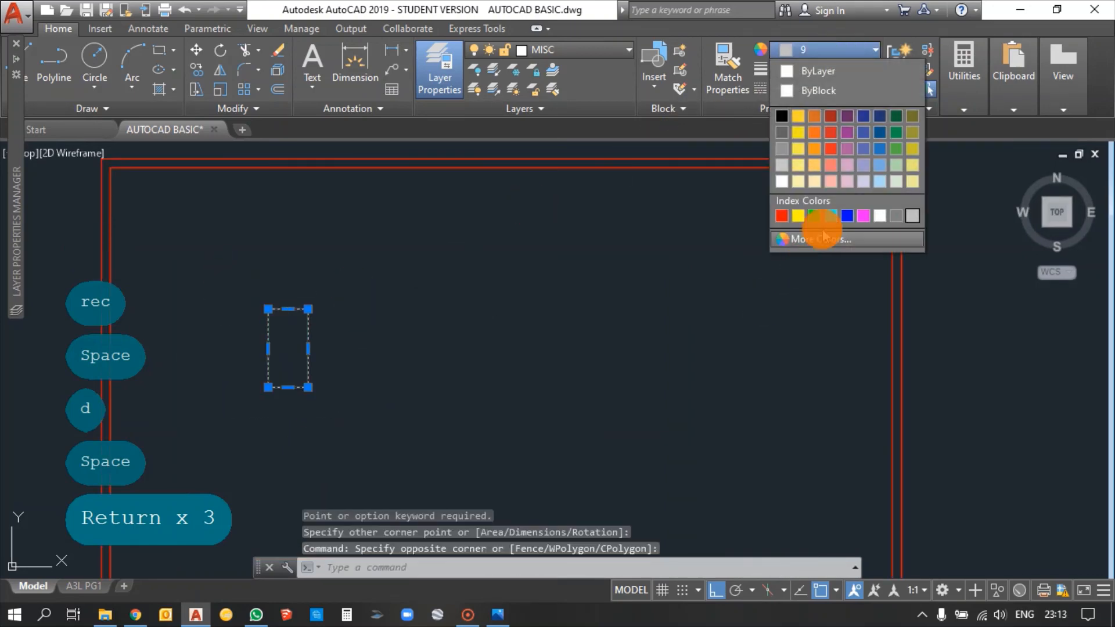
pyautogui.click(848, 215)
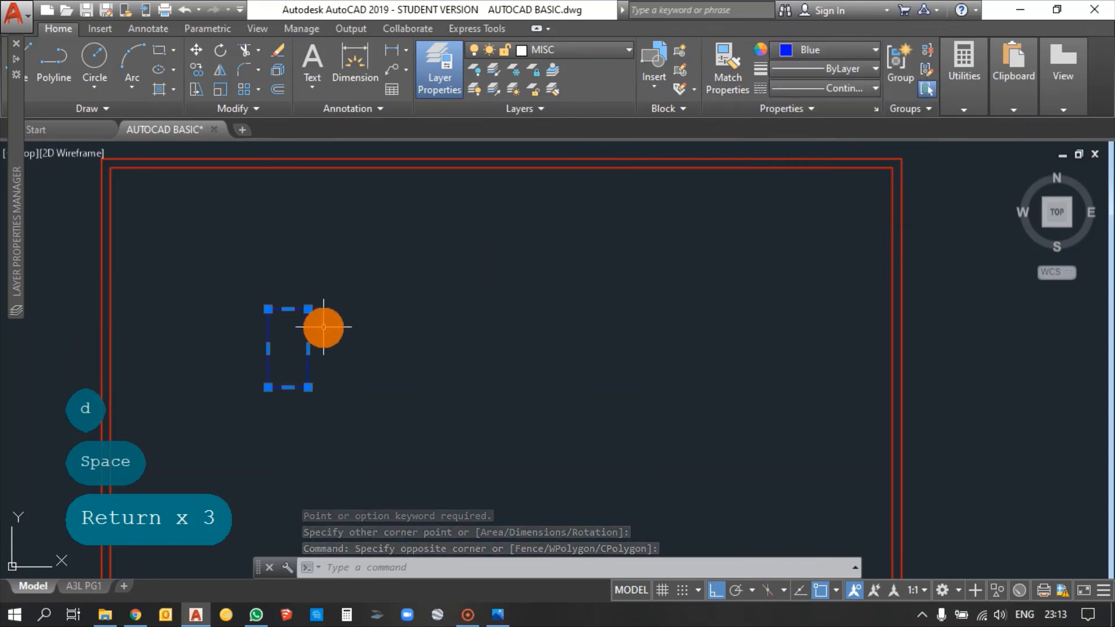
# Step: Convert the small blue rectangle into a block named m
pyautogui.write('b')
pyautogui.press('space')
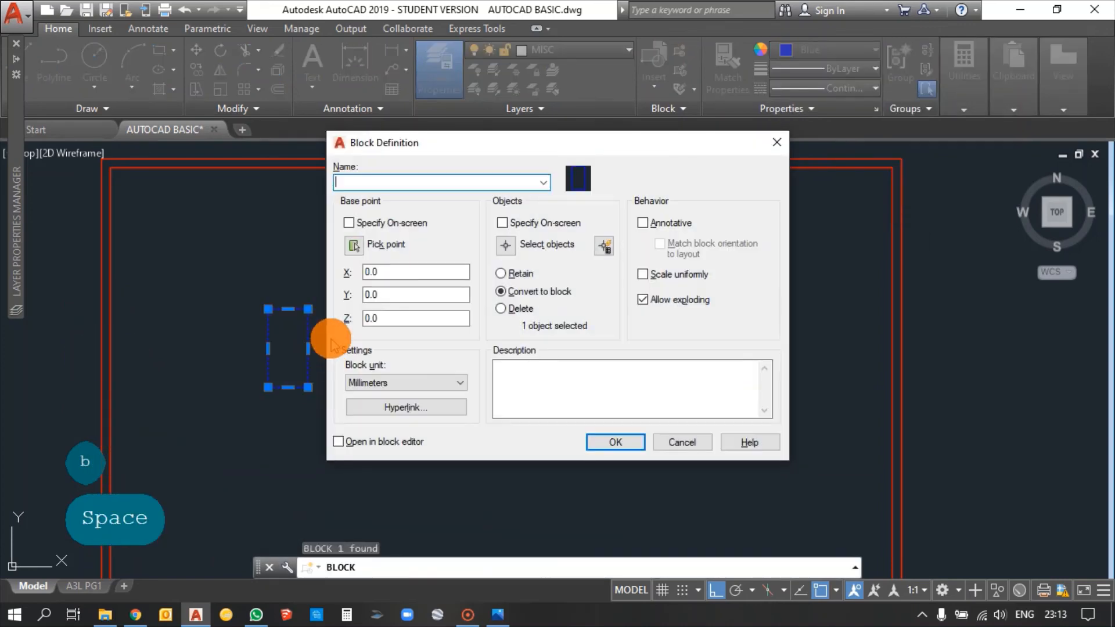
pyautogui.write('m')
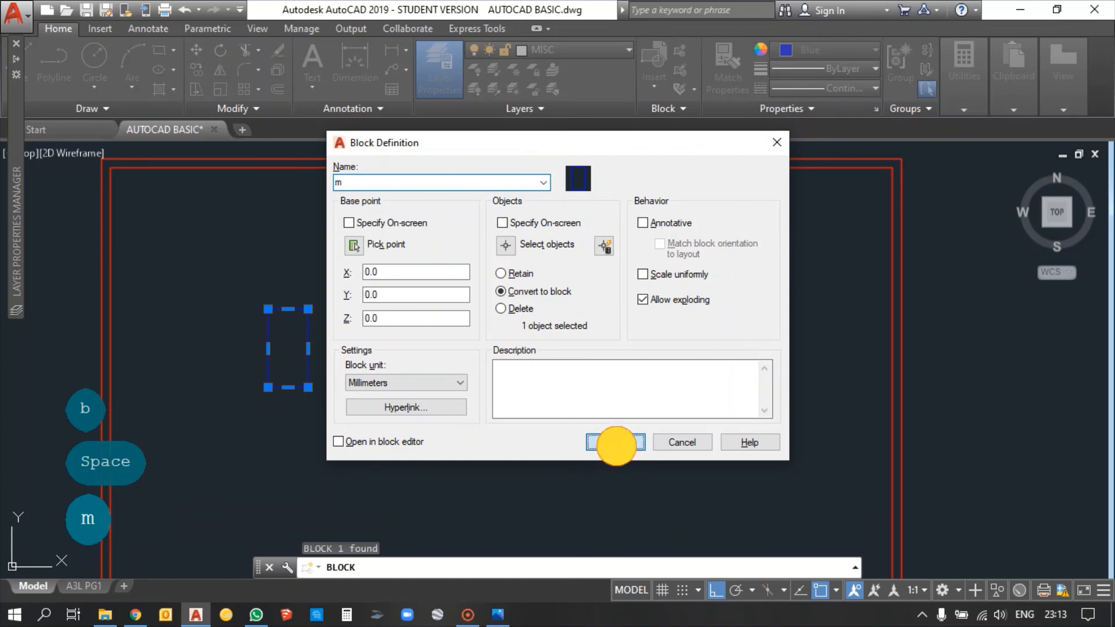
pyautogui.click(615, 442)
pyautogui.scroll(-1, 356, 355)
pyautogui.press('alt')
pyautogui.press('alt')
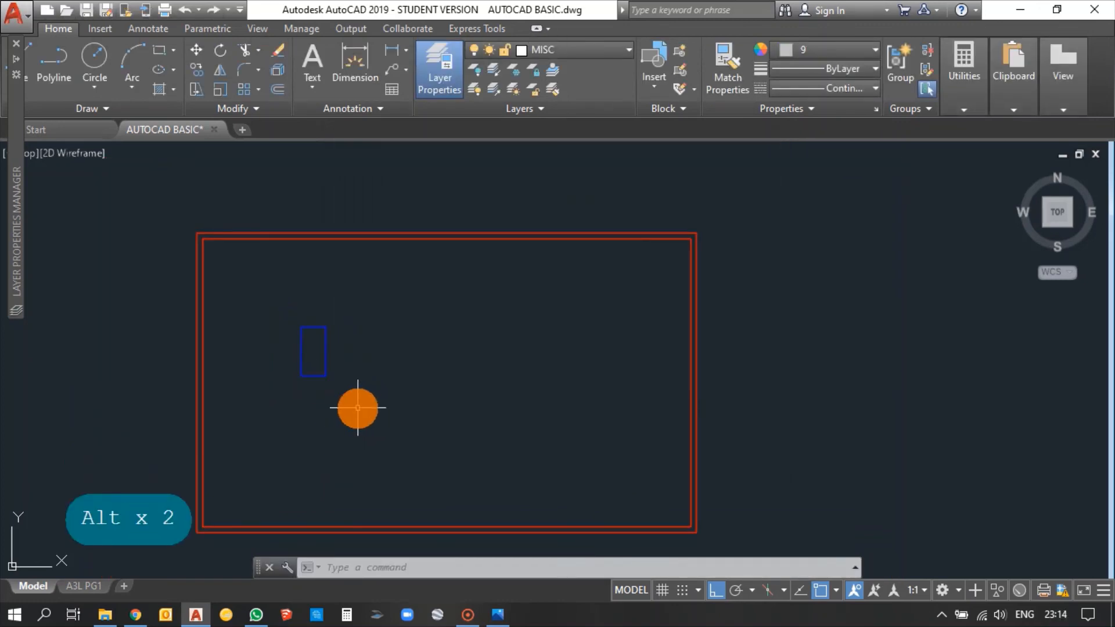
# Step: Create a rectangular array of the blue block with 15 columns and 2 rows
pyautogui.click(352, 413)
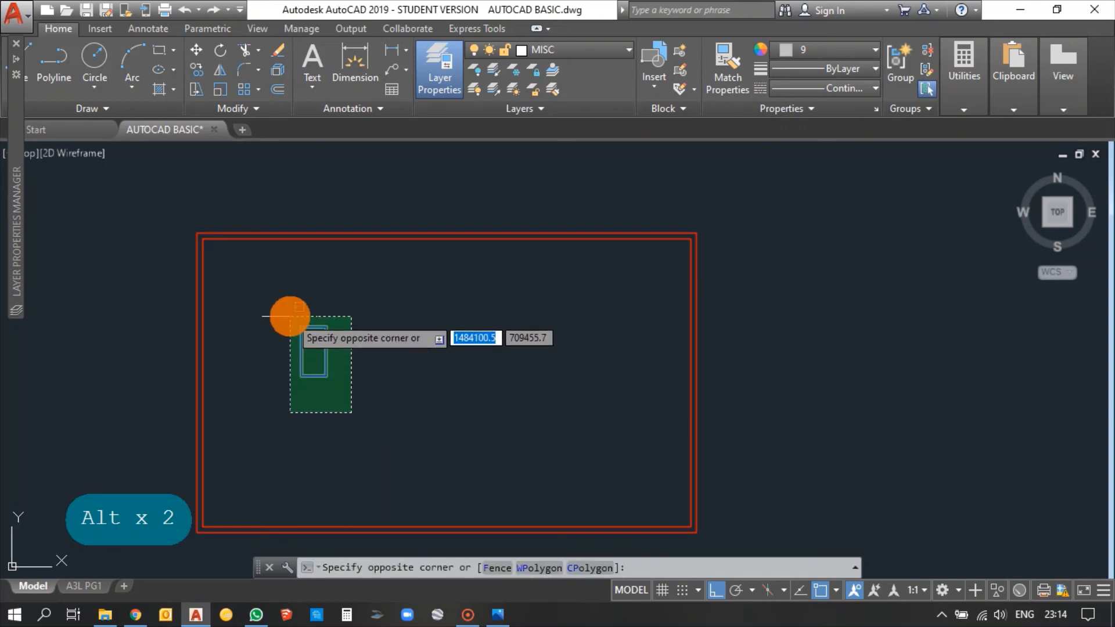
pyautogui.click(290, 316)
pyautogui.write('ar')
pyautogui.press('space')
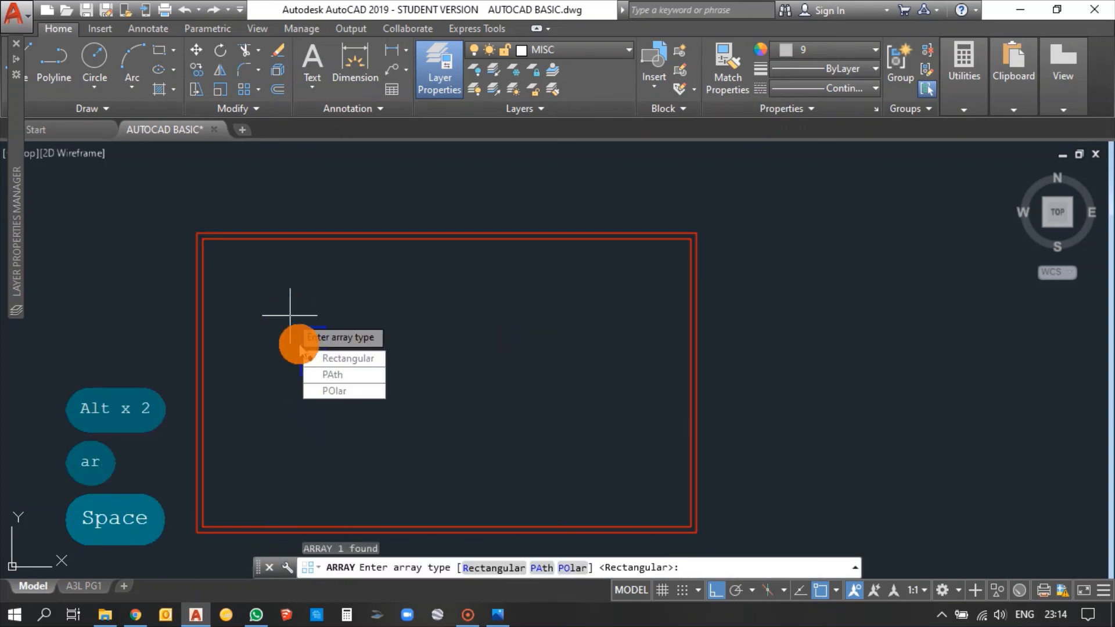
pyautogui.click(318, 368)
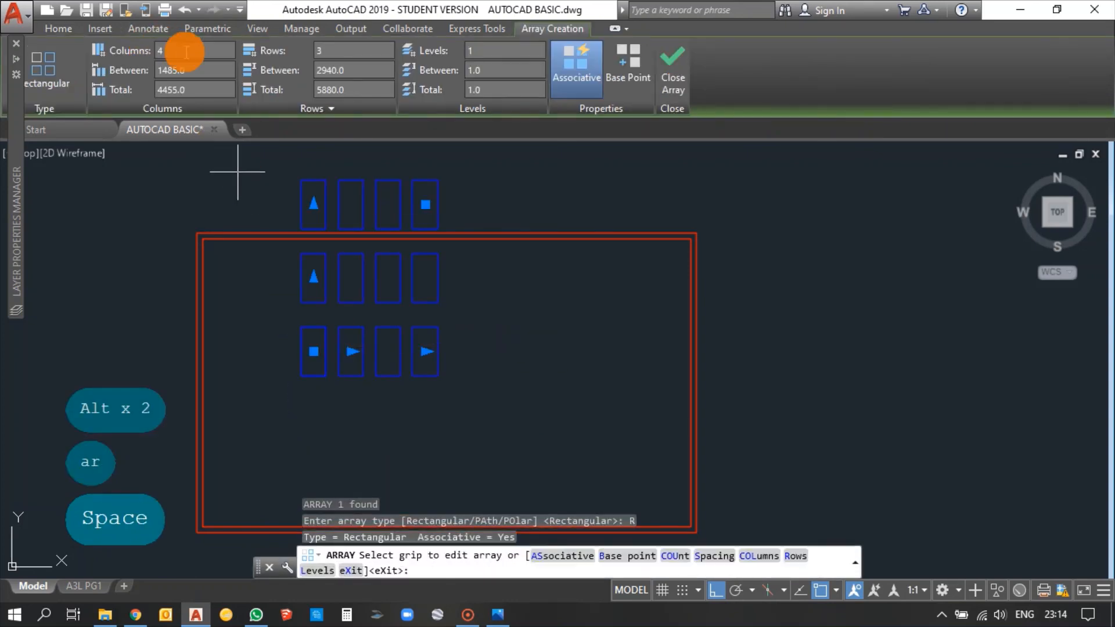
pyautogui.click(128, 55)
pyautogui.write('15')
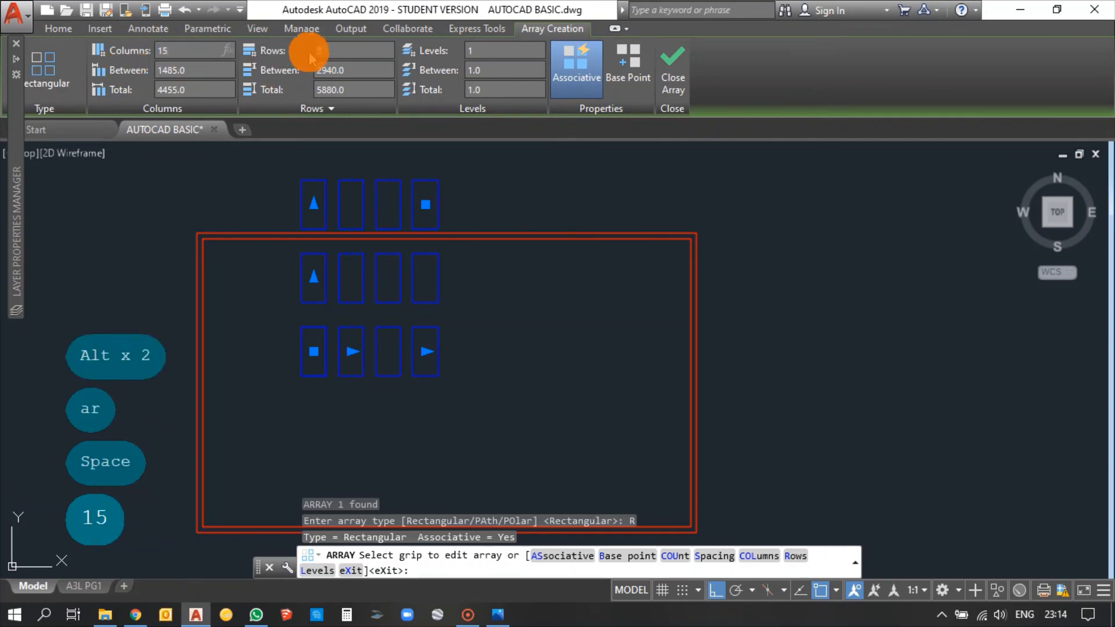
pyautogui.click(342, 50)
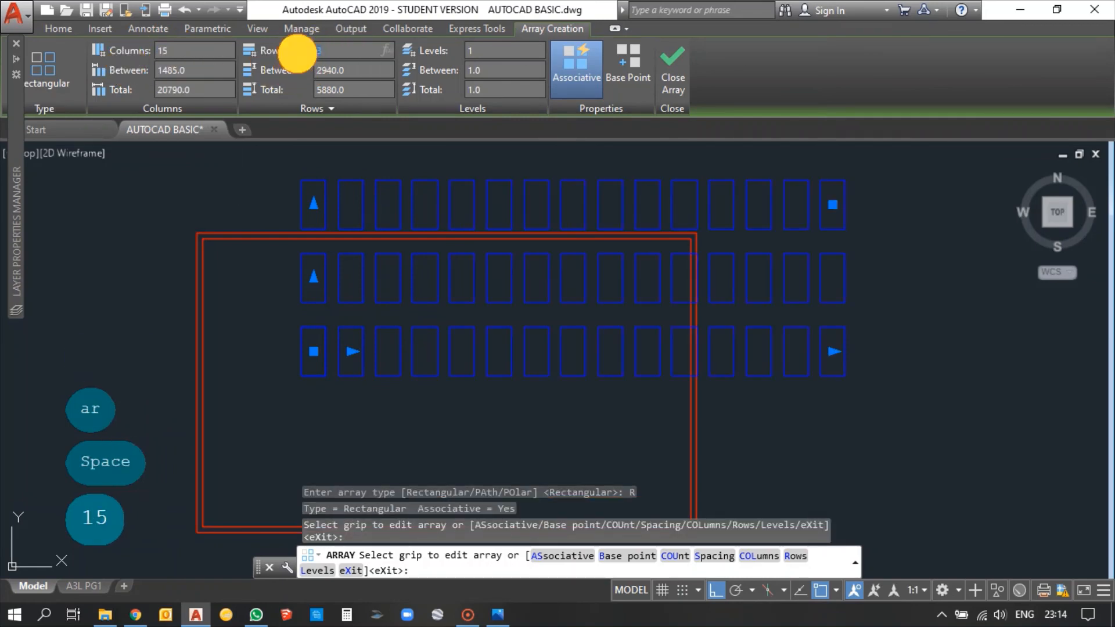
pyautogui.write('2')
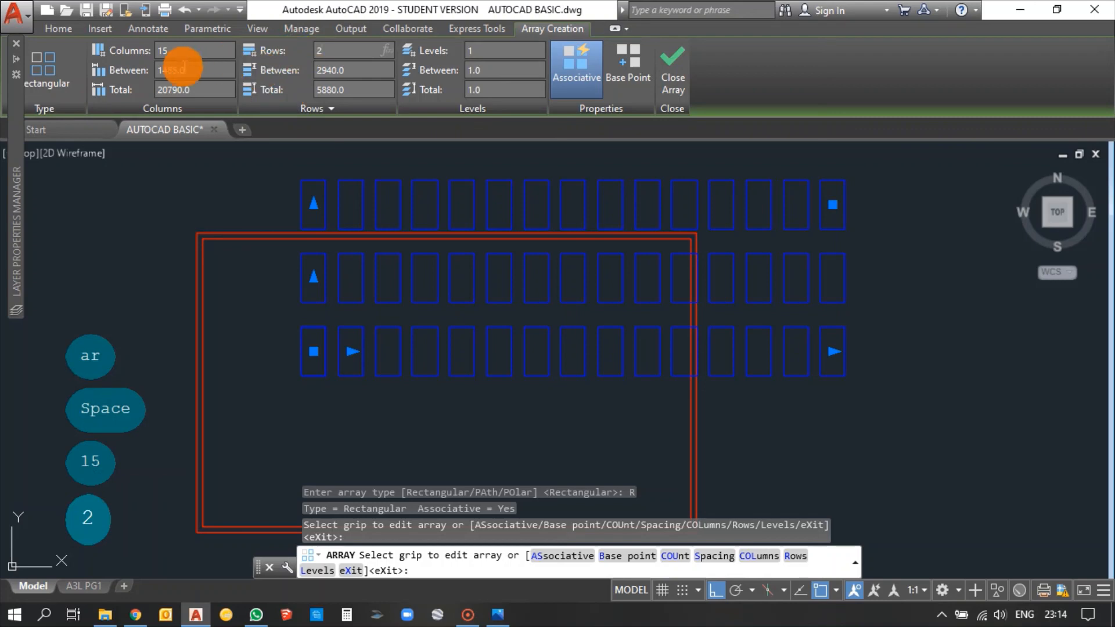
# Step: Set the array's column spacing to 1010 and row spacing to 1980, and finish the array
pyautogui.click(104, 77)
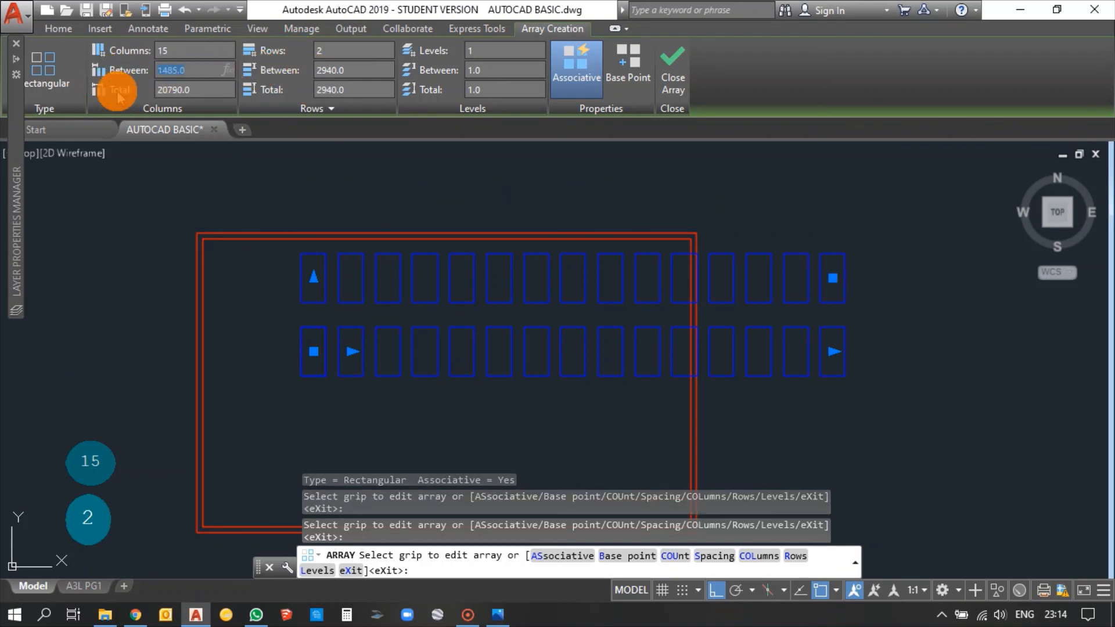
pyautogui.write('1010')
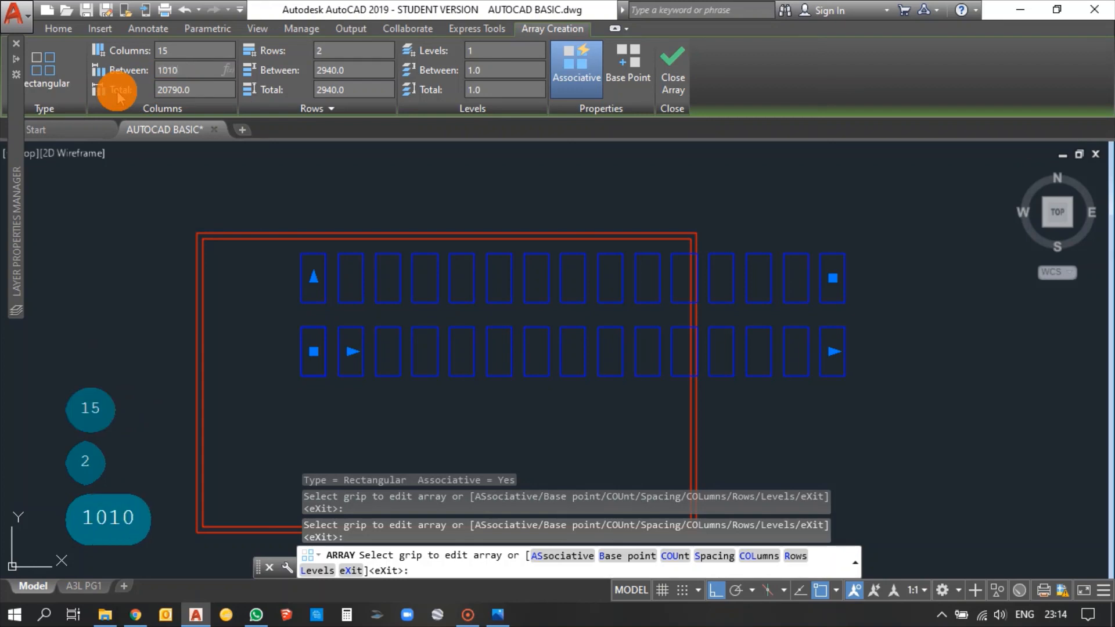
pyautogui.click(349, 73)
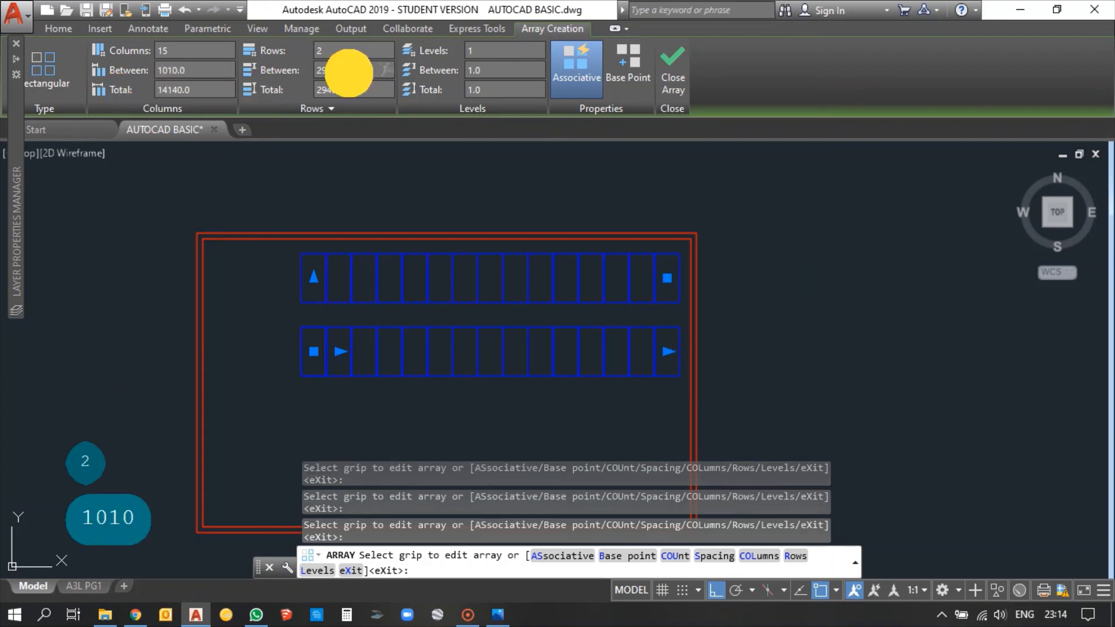
pyautogui.moveTo(348, 72); pyautogui.dragTo(272, 93)
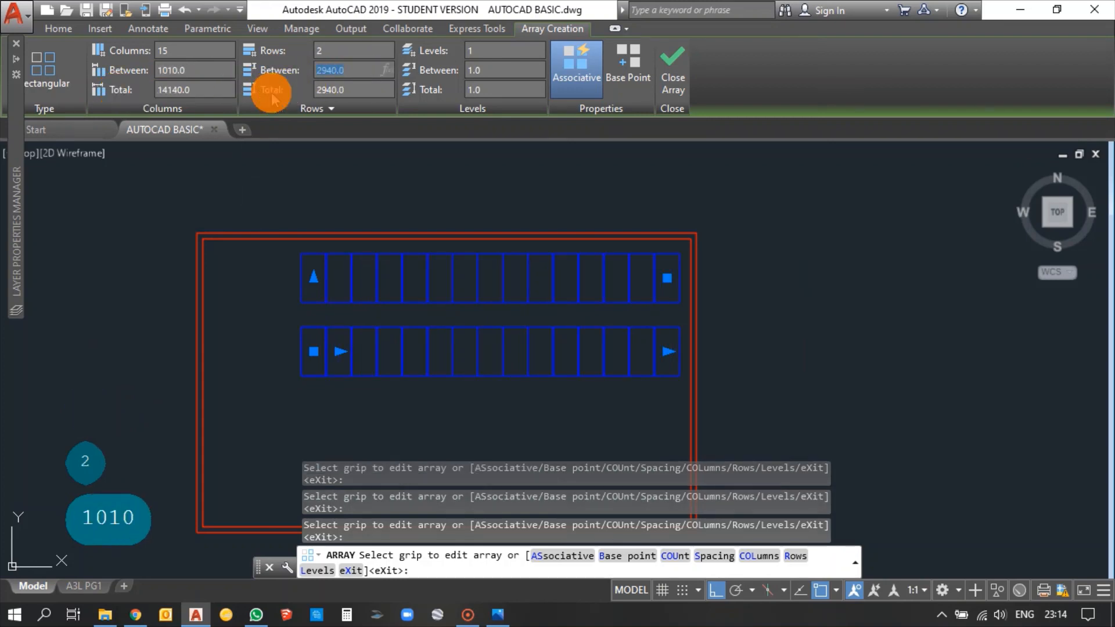
pyautogui.write('1980')
pyautogui.press('Return')
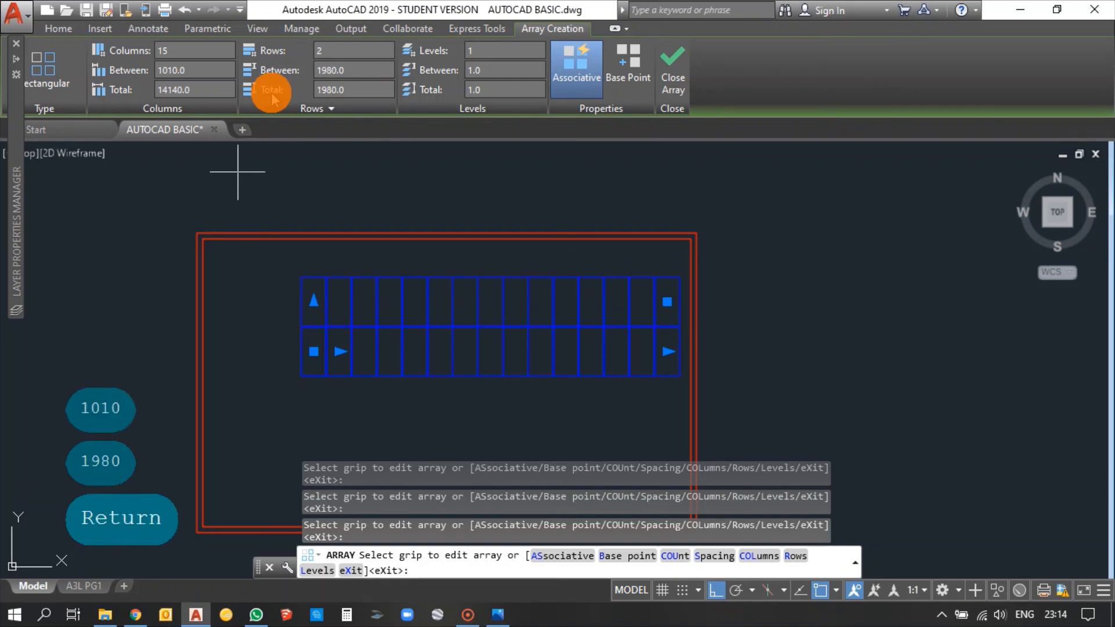
pyautogui.press('Escape')
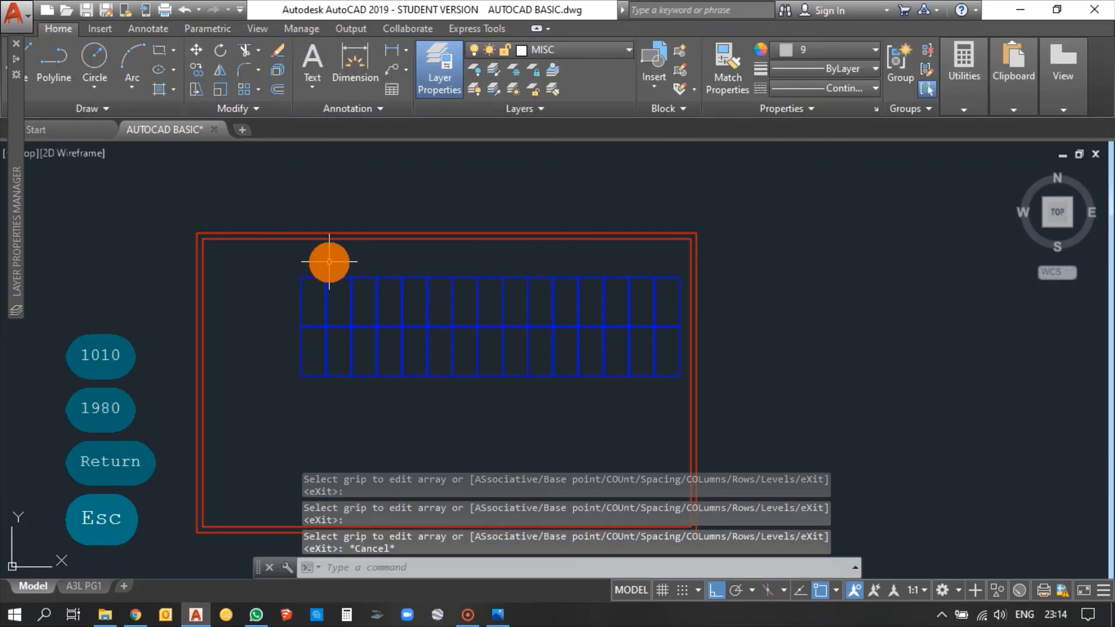
# Step: Move the blue array horizontally to the left so it sits more centrally between the red rectangle's side edges
pyautogui.scroll(-2, 289, 256)
pyautogui.click(335, 293)
pyautogui.click(276, 278)
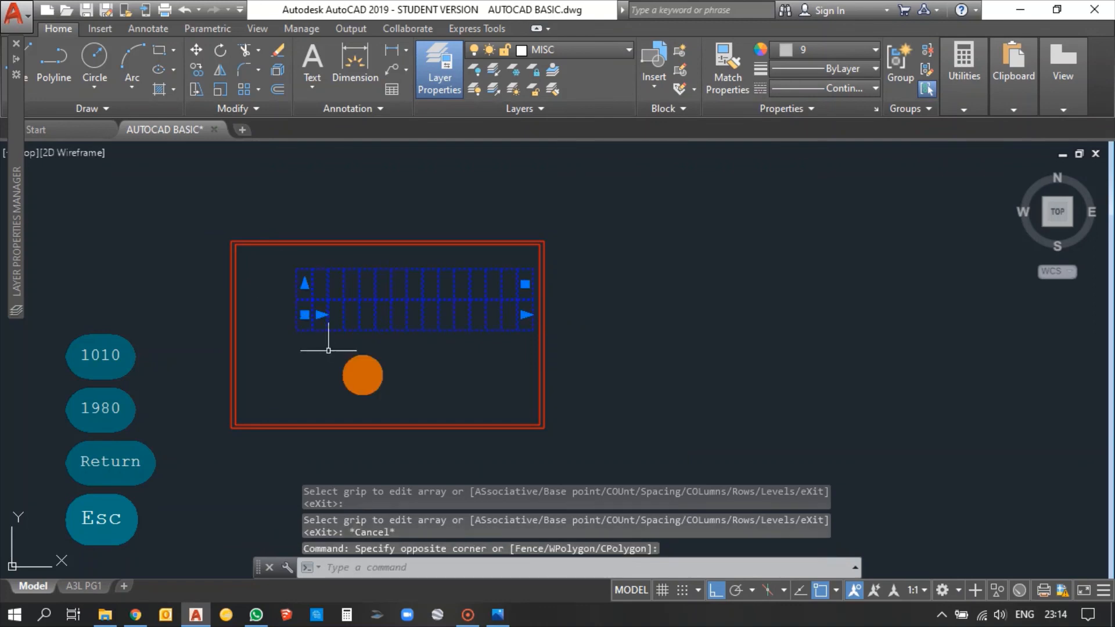
pyautogui.write('m')
pyautogui.press('space')
pyautogui.click(395, 369)
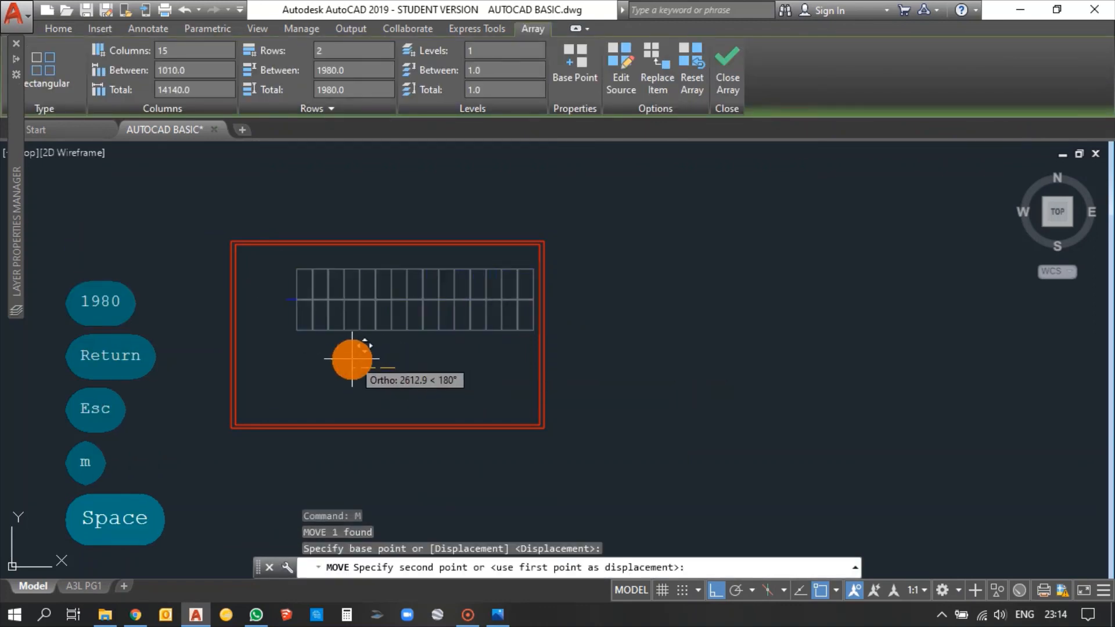
pyautogui.press('Escape')
# Step: Copy the blue array straight down by about 5063 to form a second array inside the red rectangle
pyautogui.click(352, 353)
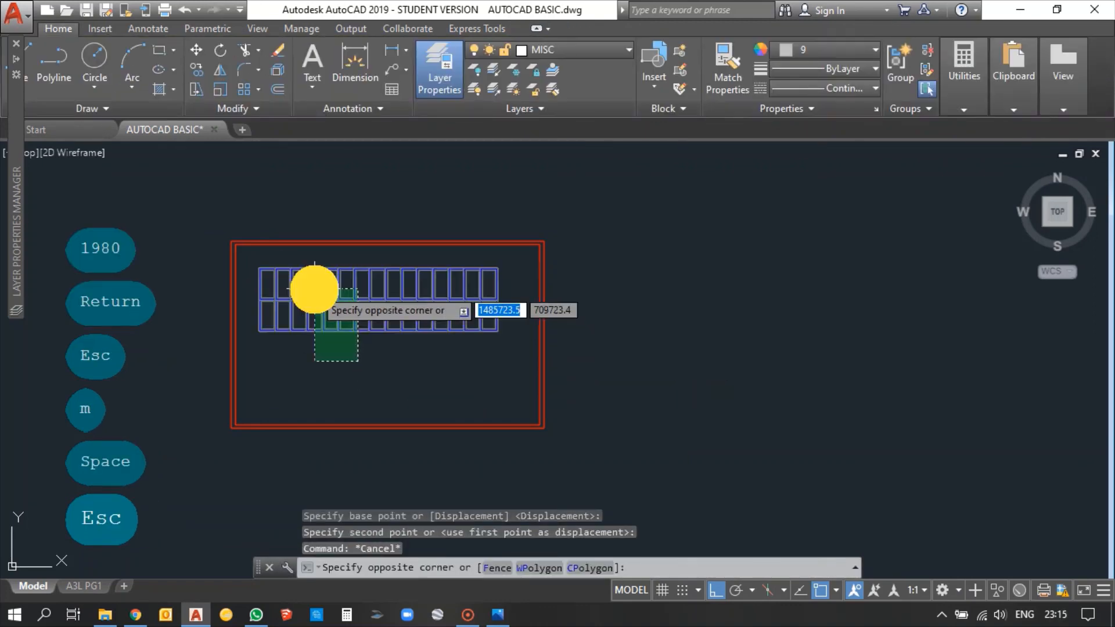
pyautogui.click(311, 281)
pyautogui.write('co')
pyautogui.press('space')
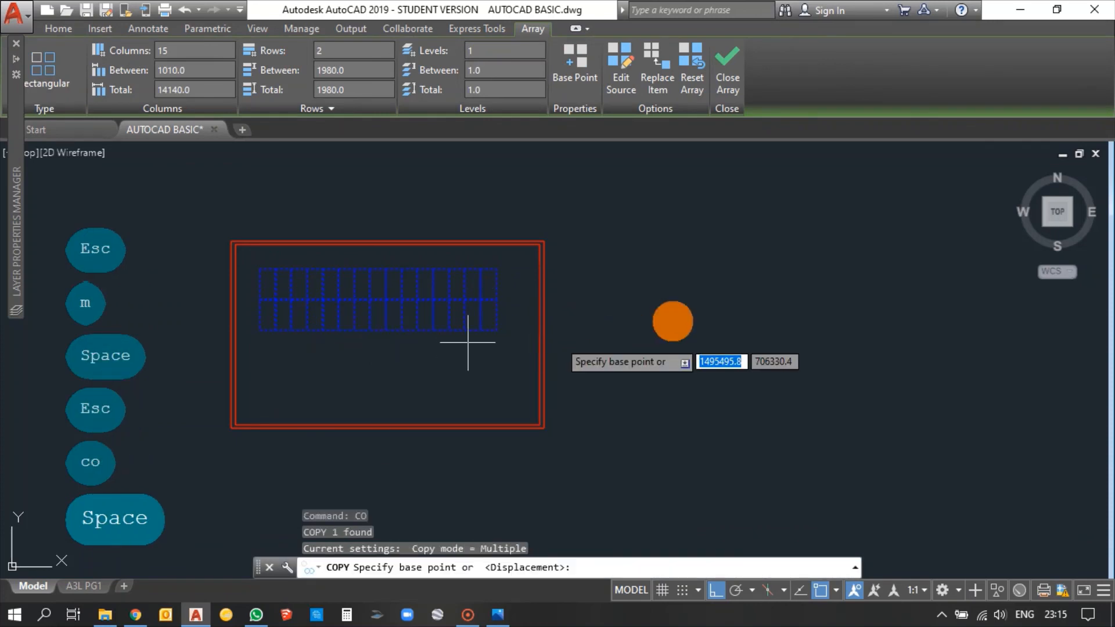
pyautogui.click(673, 309)
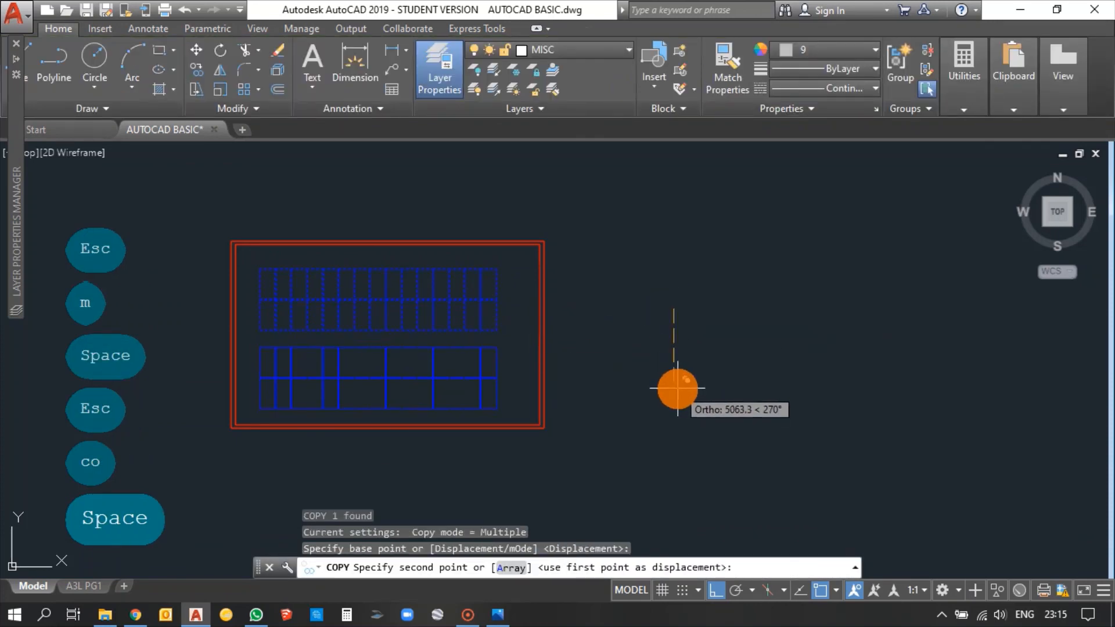
pyautogui.click(679, 390)
pyautogui.press('Escape')
# Step: Add a linear dimension across the vertical gap between the two blue arrays at their right-hand corners
pyautogui.scroll(4, 480, 341)
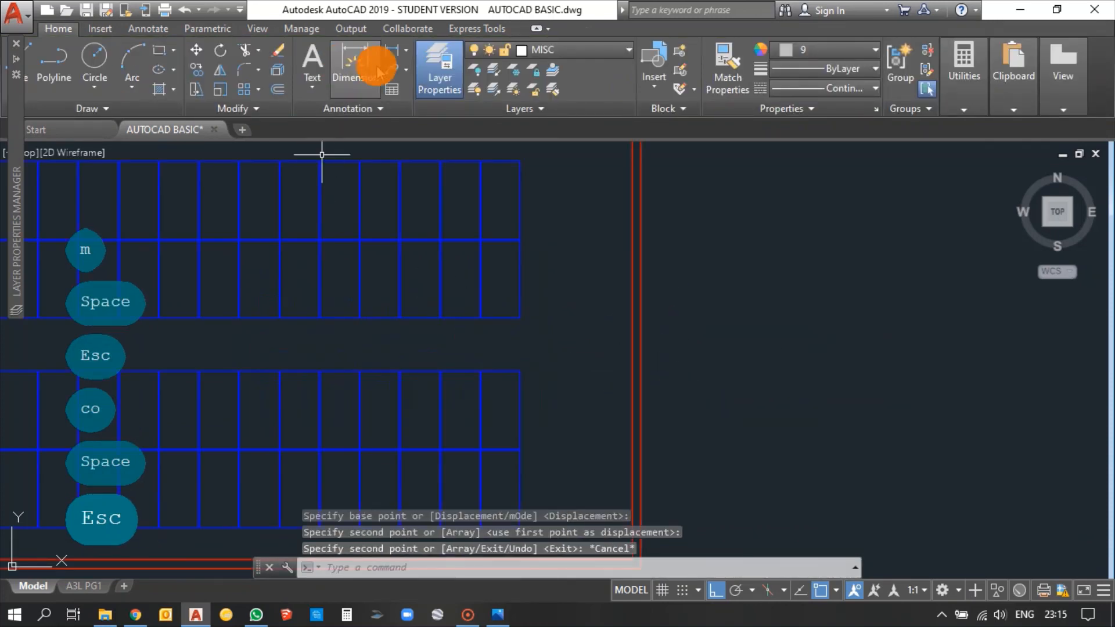
pyautogui.scroll(-4, 406, 199)
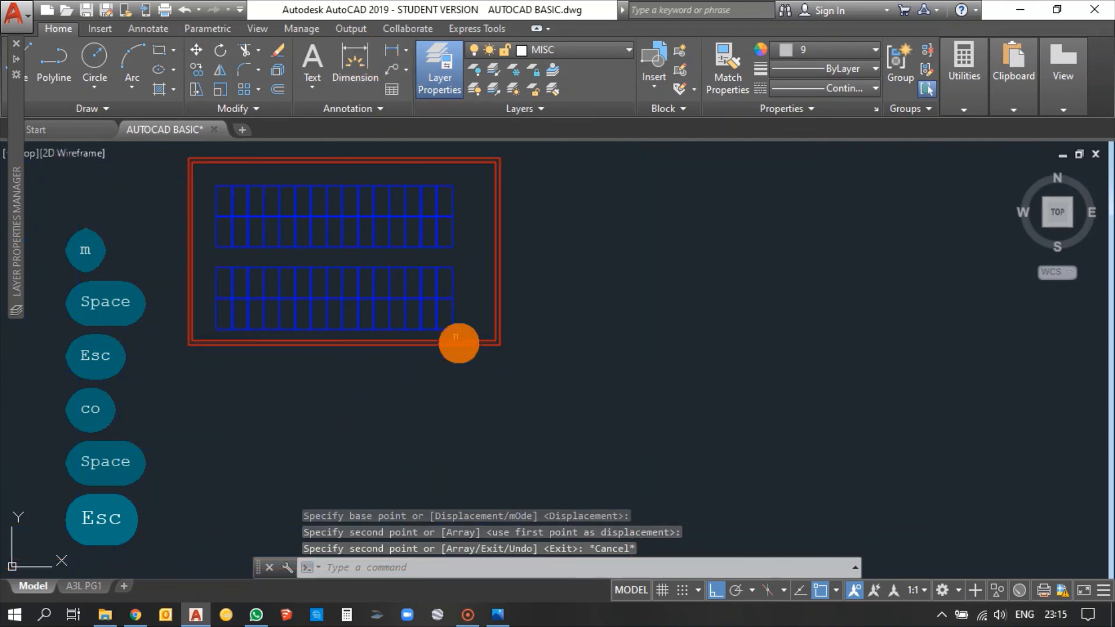
pyautogui.scroll(2, 395, 232)
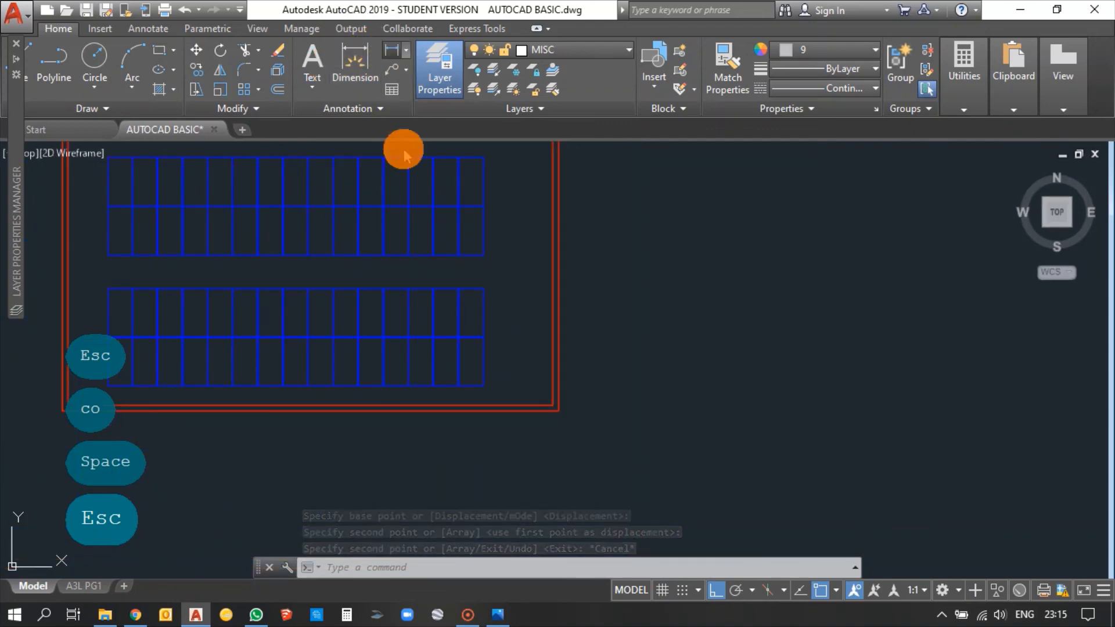
pyautogui.scroll(4, 478, 316)
pyautogui.click(477, 317)
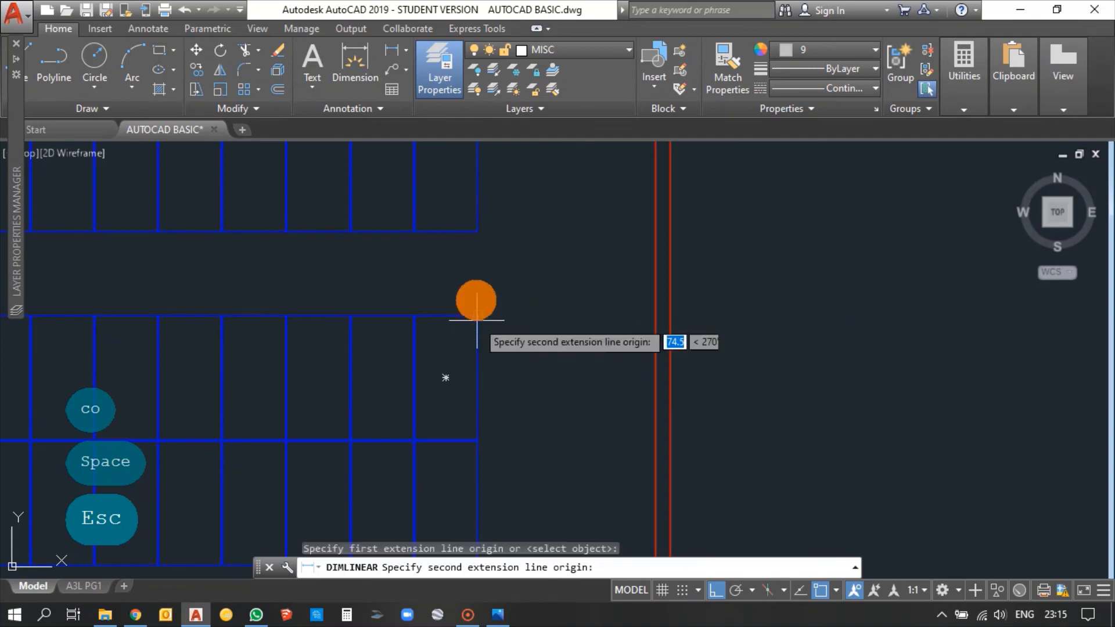
pyautogui.click(477, 231)
pyautogui.click(496, 249)
# Step: Move the upper blue array straight up to widen the gap between the two arrays to about 1990
pyautogui.scroll(-1, 542, 286)
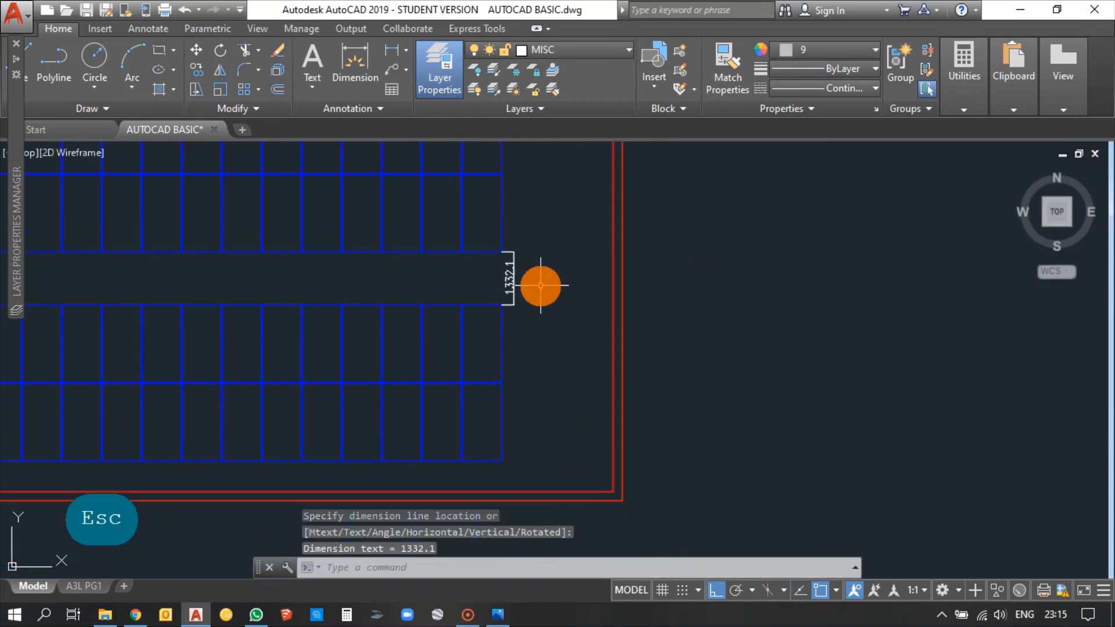
pyautogui.scroll(-2, 541, 286)
pyautogui.click(480, 251)
pyautogui.click(381, 207)
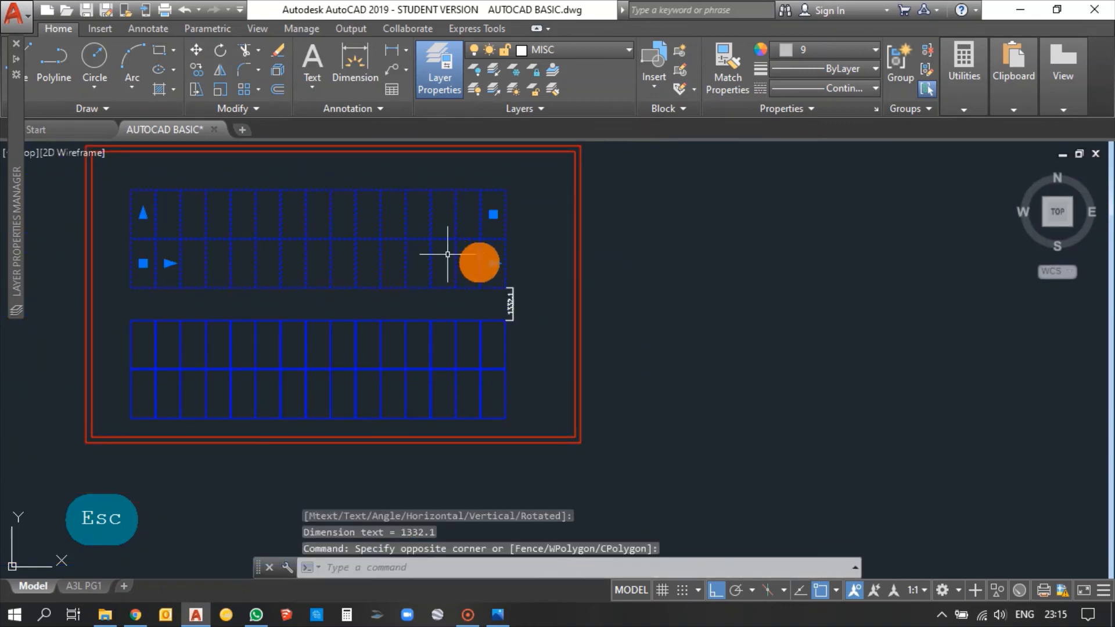
pyautogui.write('m')
pyautogui.press('space')
pyautogui.scroll(2, 499, 227)
pyautogui.click(561, 284)
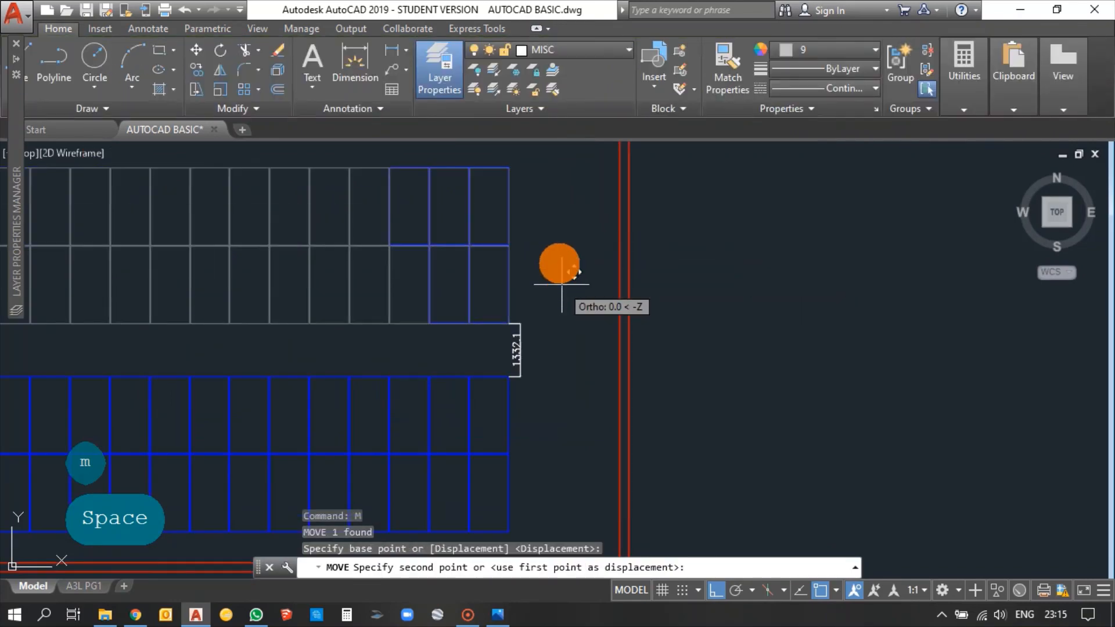
pyautogui.click(558, 261)
pyautogui.scroll(-3, 557, 301)
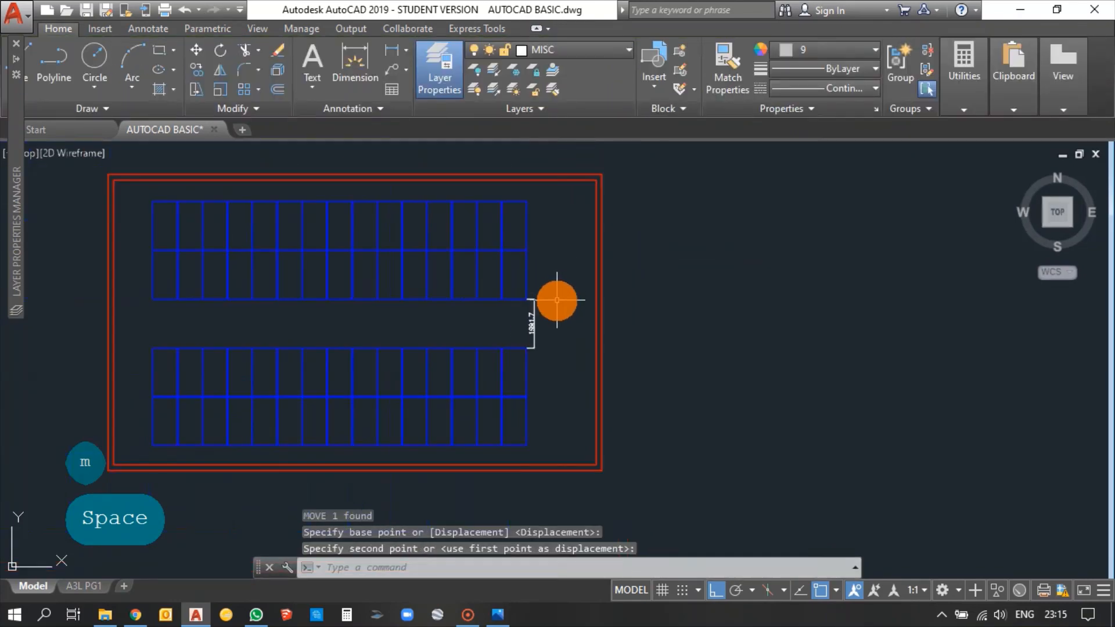
pyautogui.press('Escape')
# Step: Erase the linear dimension between the two blue arrays
pyautogui.click(551, 323)
pyautogui.click(523, 318)
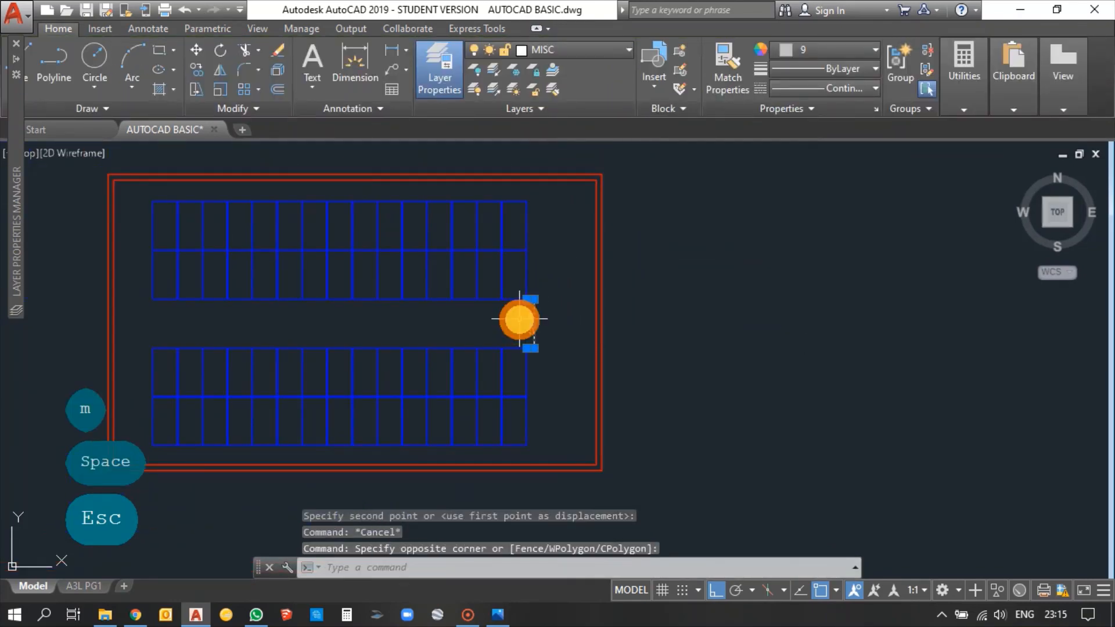
pyautogui.write('e')
pyautogui.press('space')
# Step: Explode both blue arrays into individual panel blocks
pyautogui.scroll(-4, 513, 307)
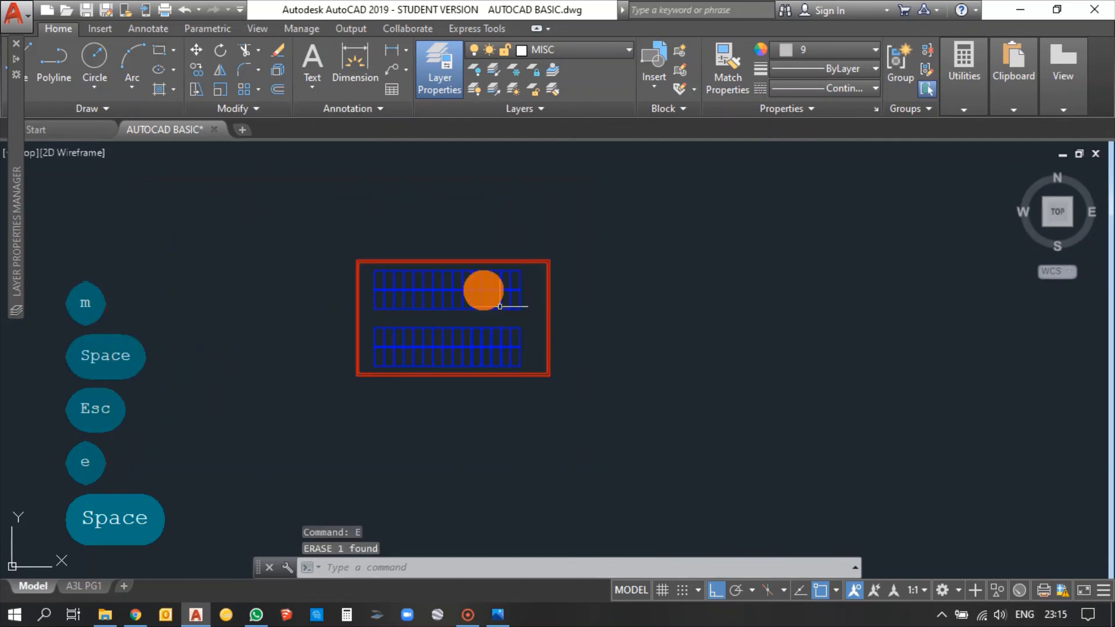
pyautogui.scroll(5, 482, 287)
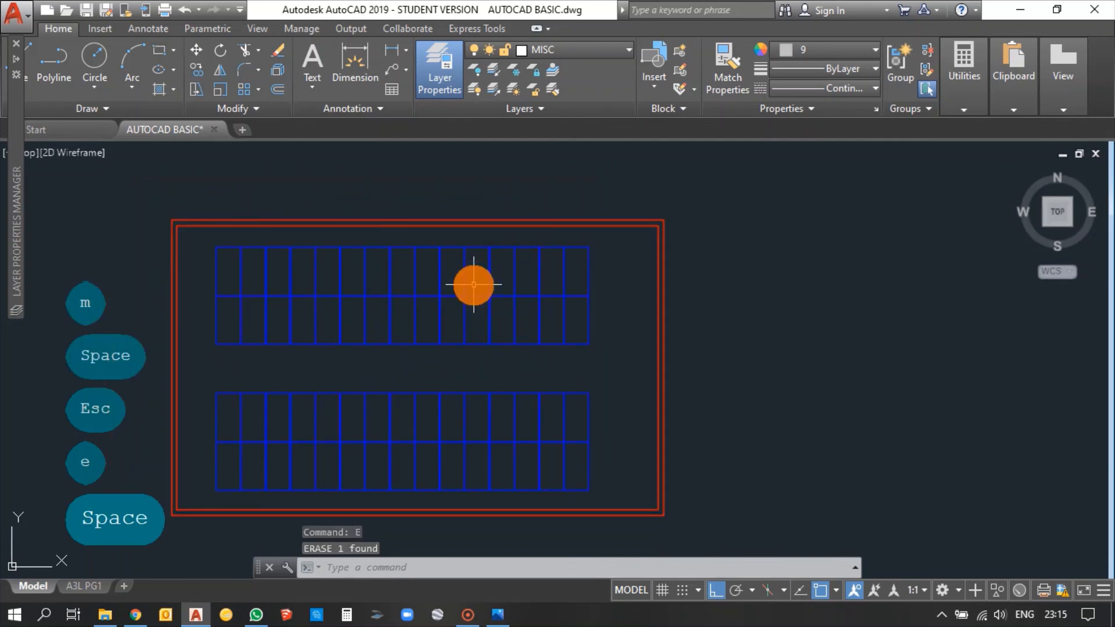
pyautogui.scroll(-2, 475, 299)
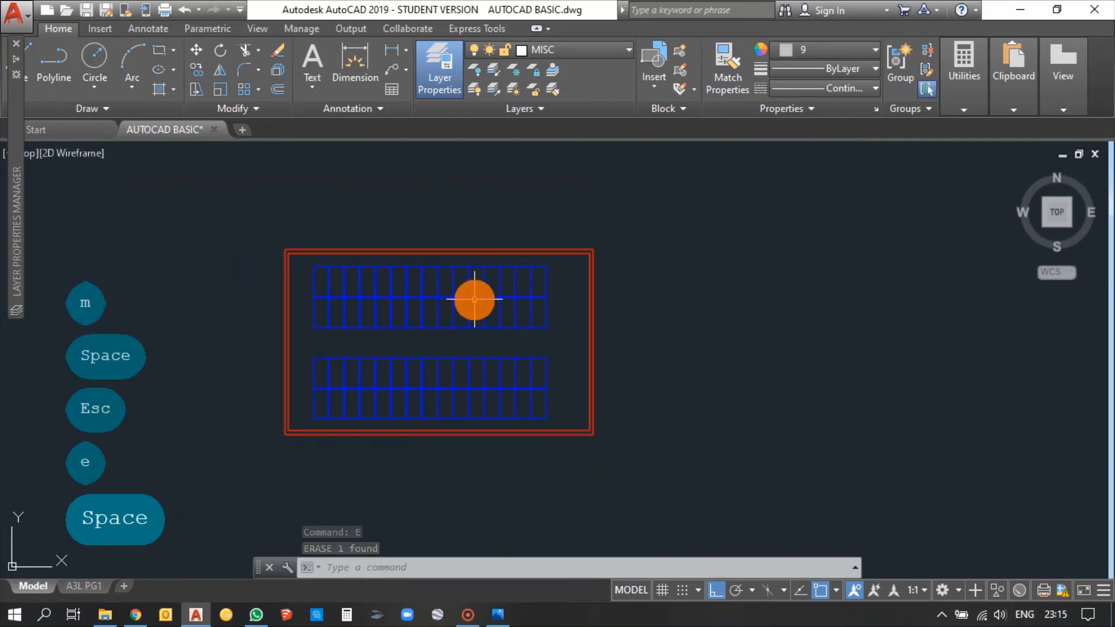
pyautogui.click(560, 399)
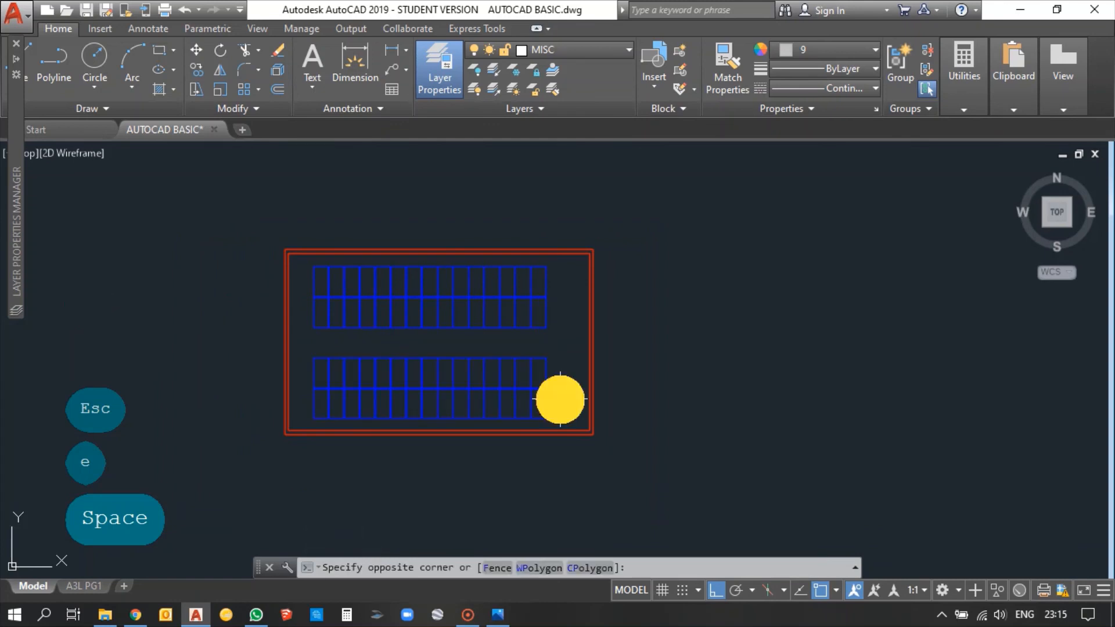
pyautogui.click(314, 268)
pyautogui.write('x')
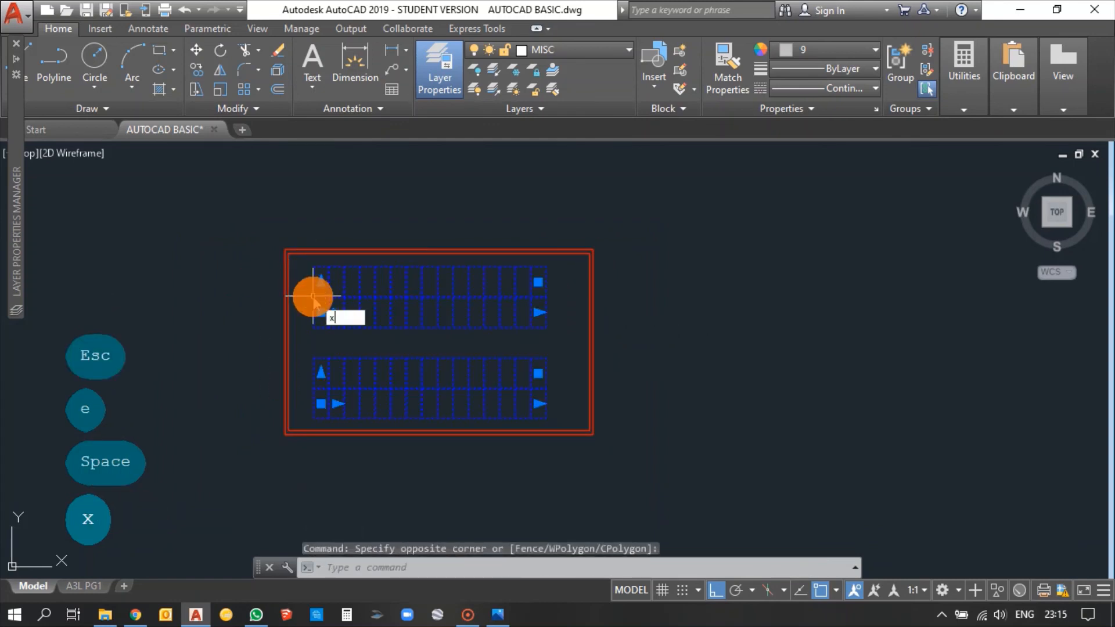
pyautogui.press('space')
# Step: Count the blue panel blocks in both groups with the BCOUNT command
pyautogui.click(564, 405)
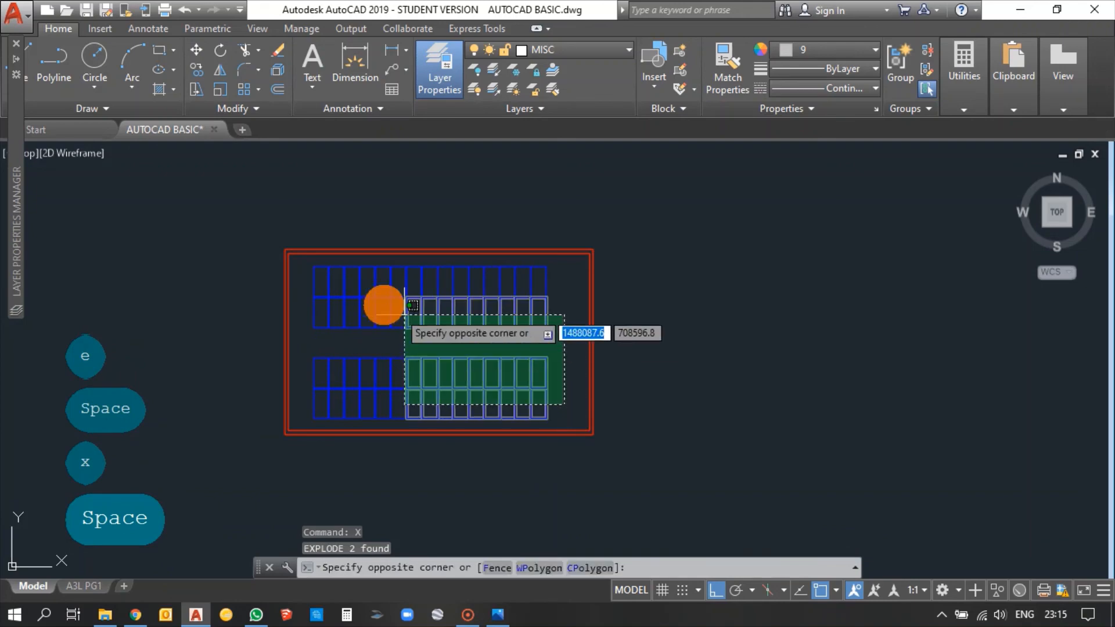
pyautogui.click(314, 301)
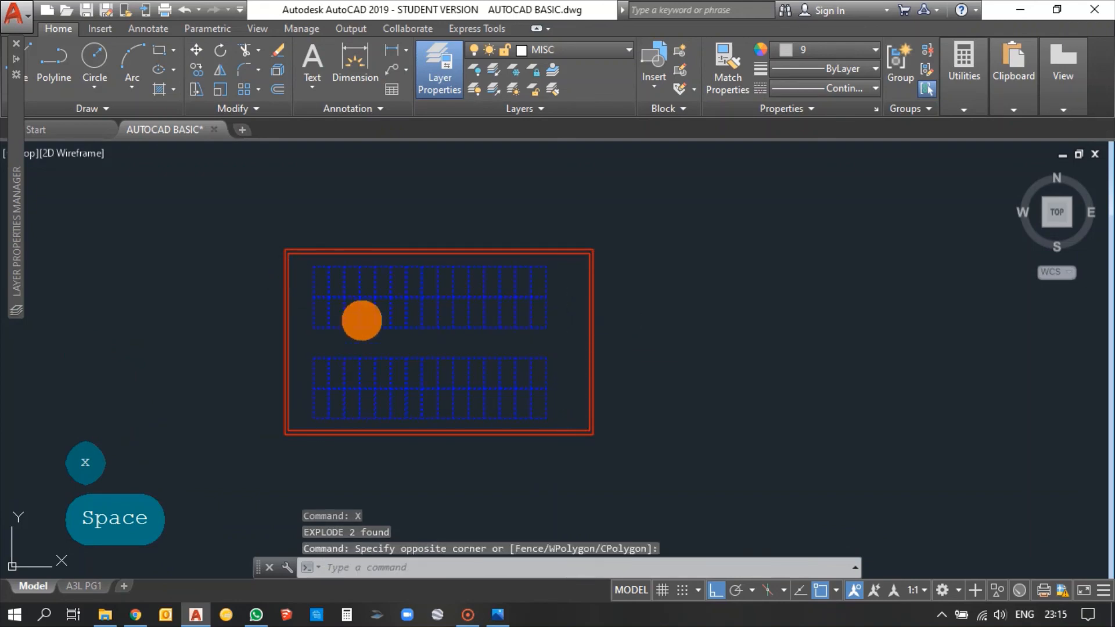
pyautogui.write('bc')
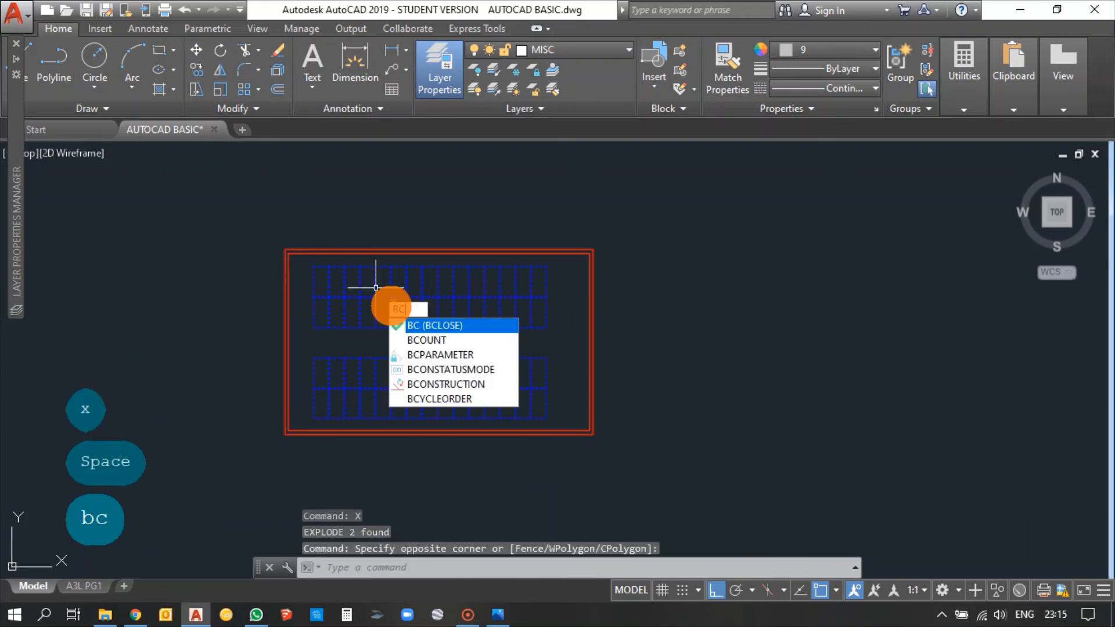
pyautogui.click(417, 341)
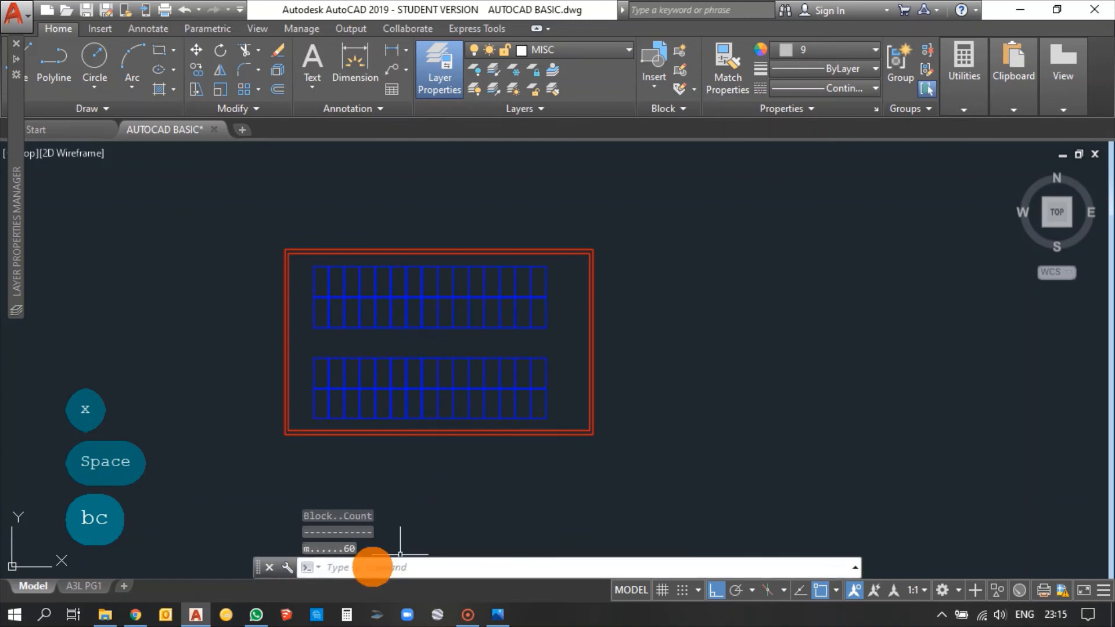